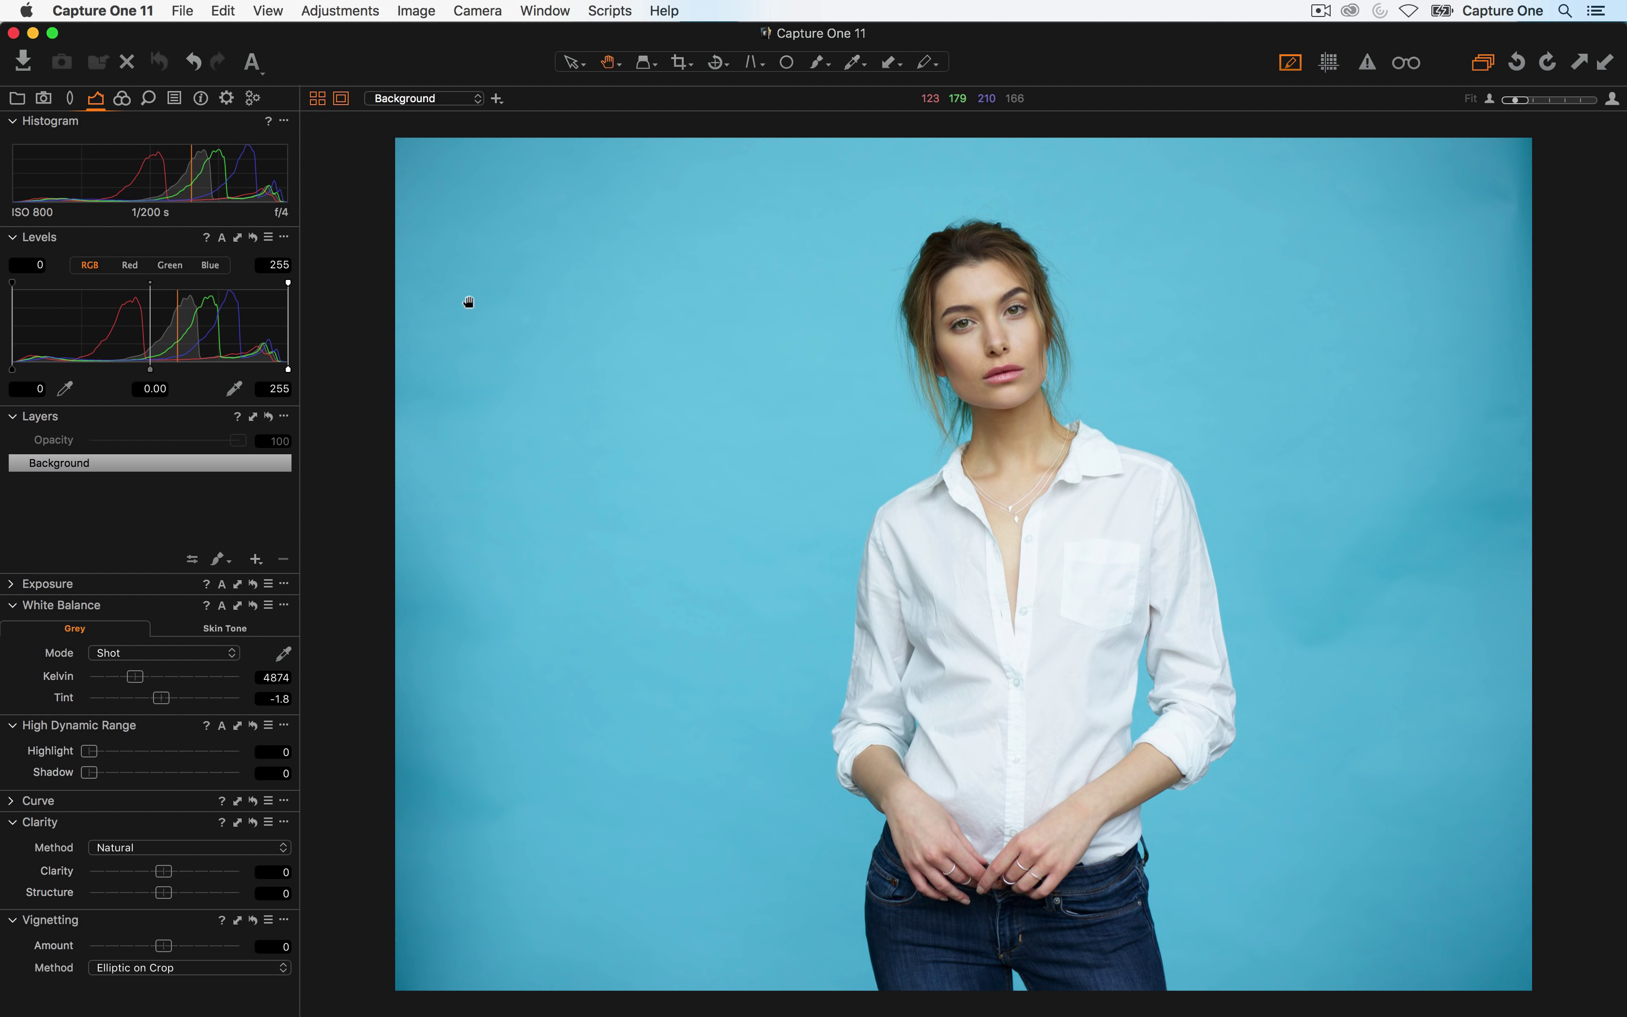
Bring up the annotation controls and set the Draw Annotations tool to white
left_click(202, 99)
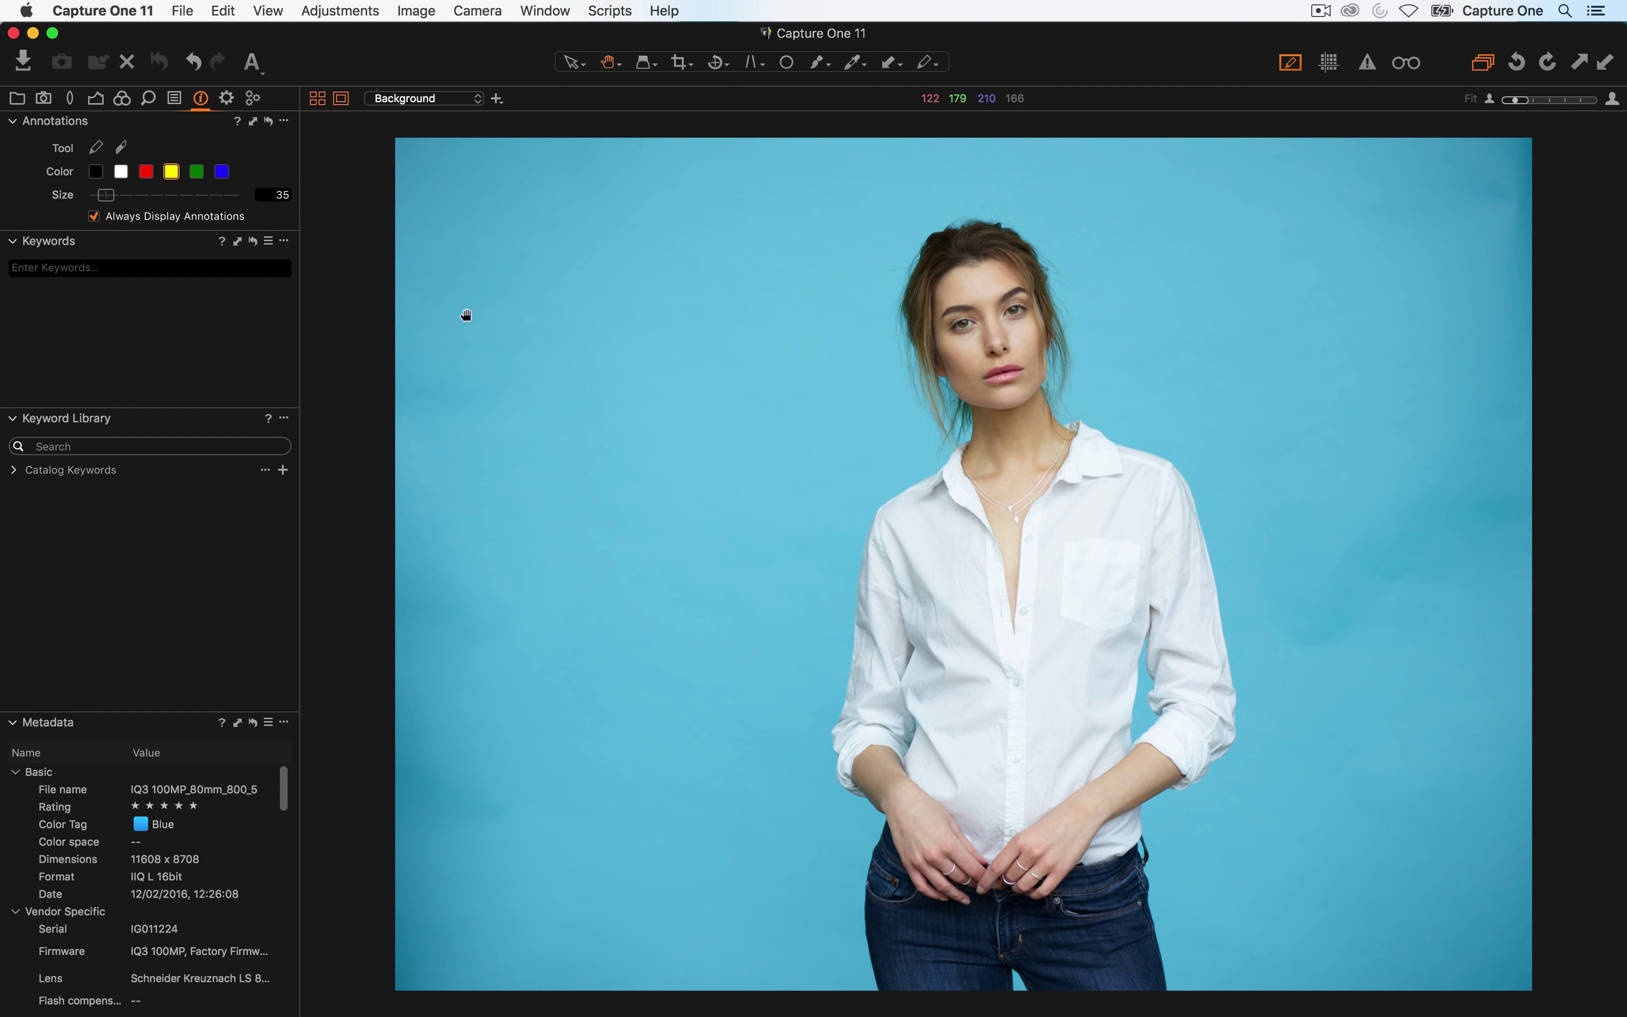
mouse_move(457, 301)
left_mouse_down()
mouse_move(226, 65)
mouse_move(203, 99)
left_mouse_up()
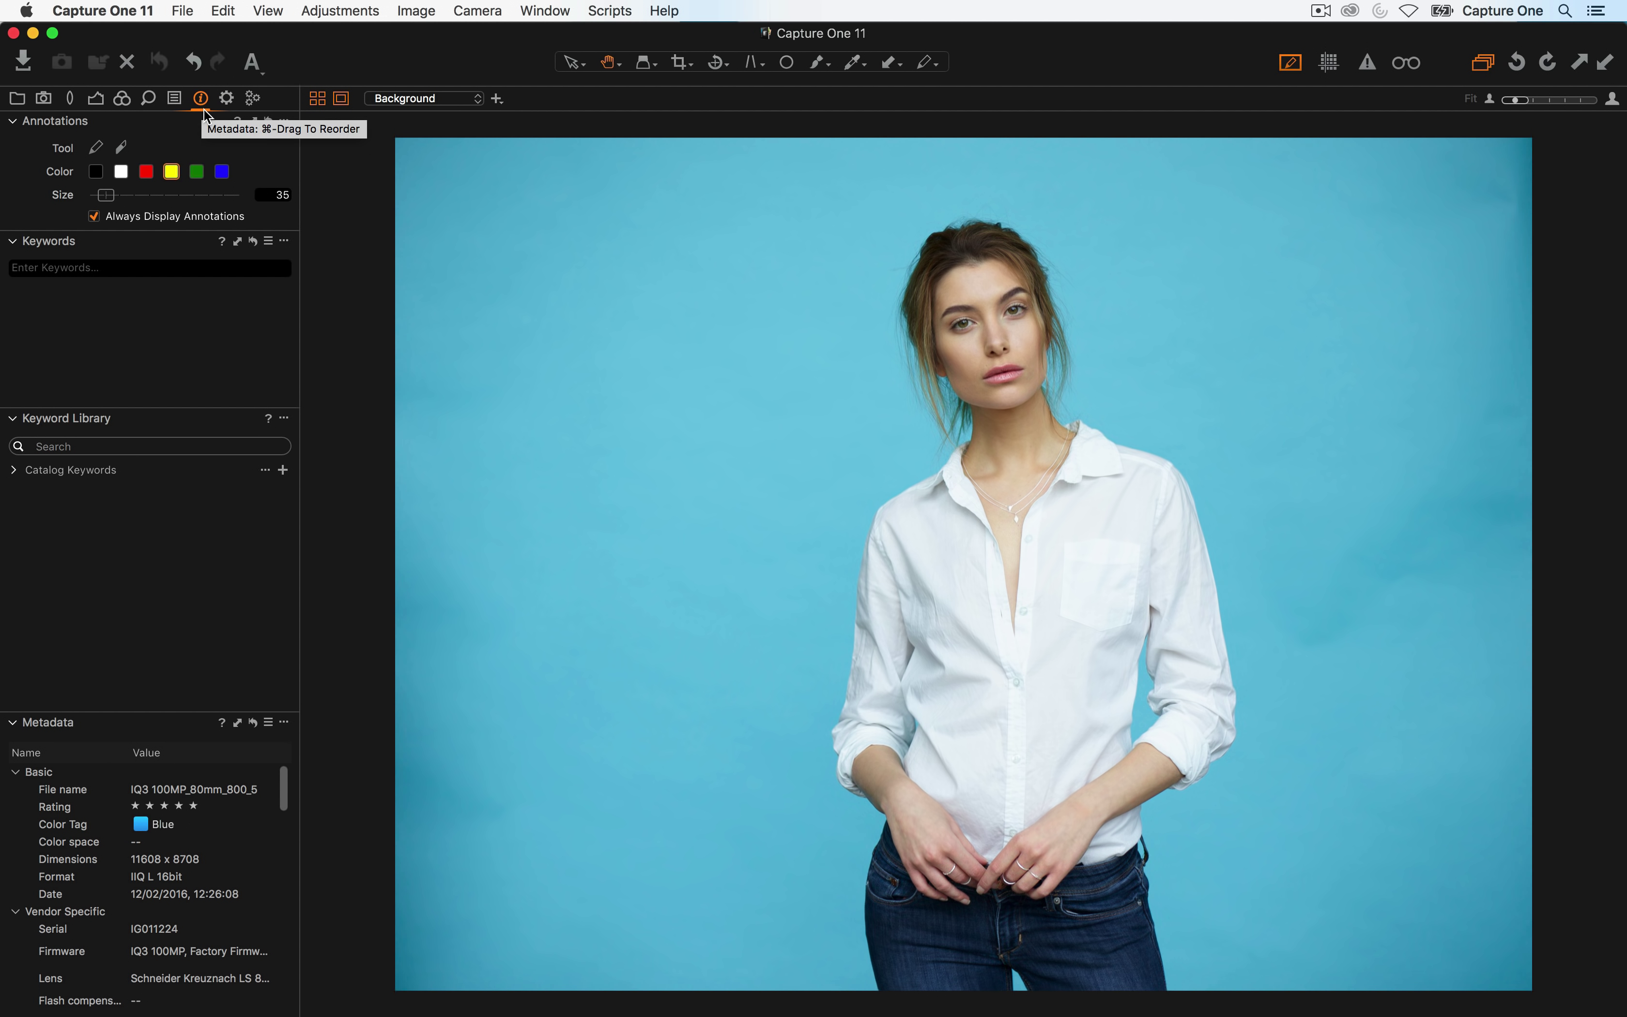
left_click(203, 102)
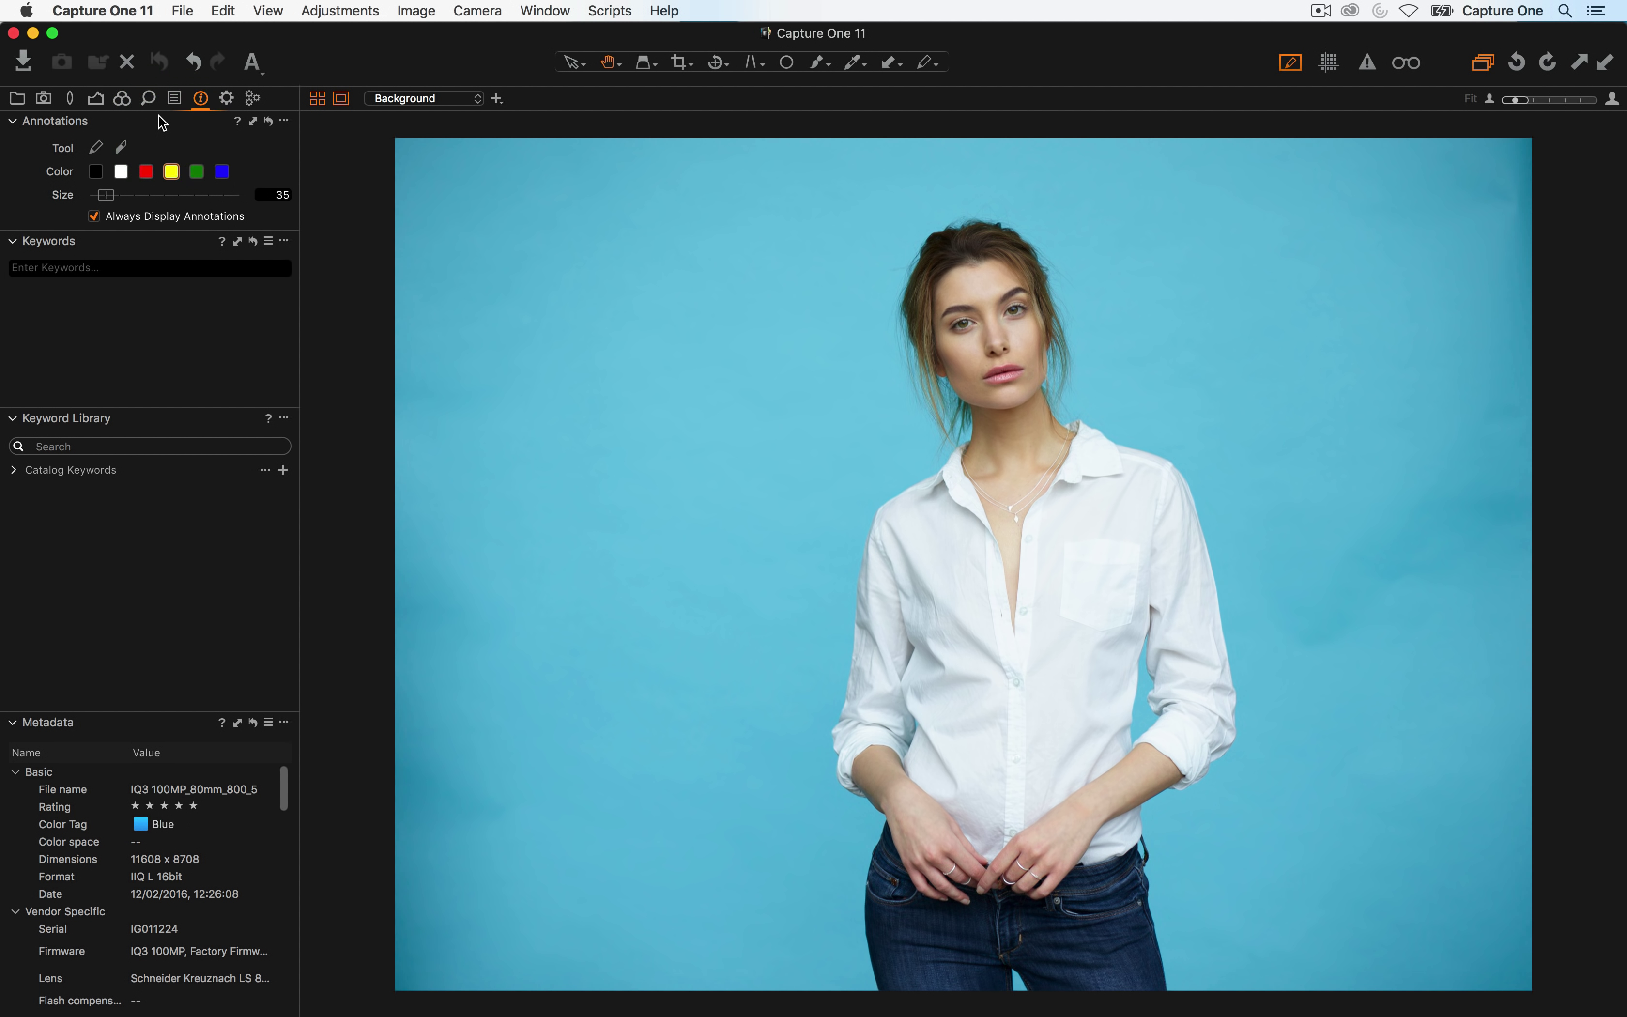
left_click(93, 149)
left_click(121, 148)
left_click(118, 172)
key("h")
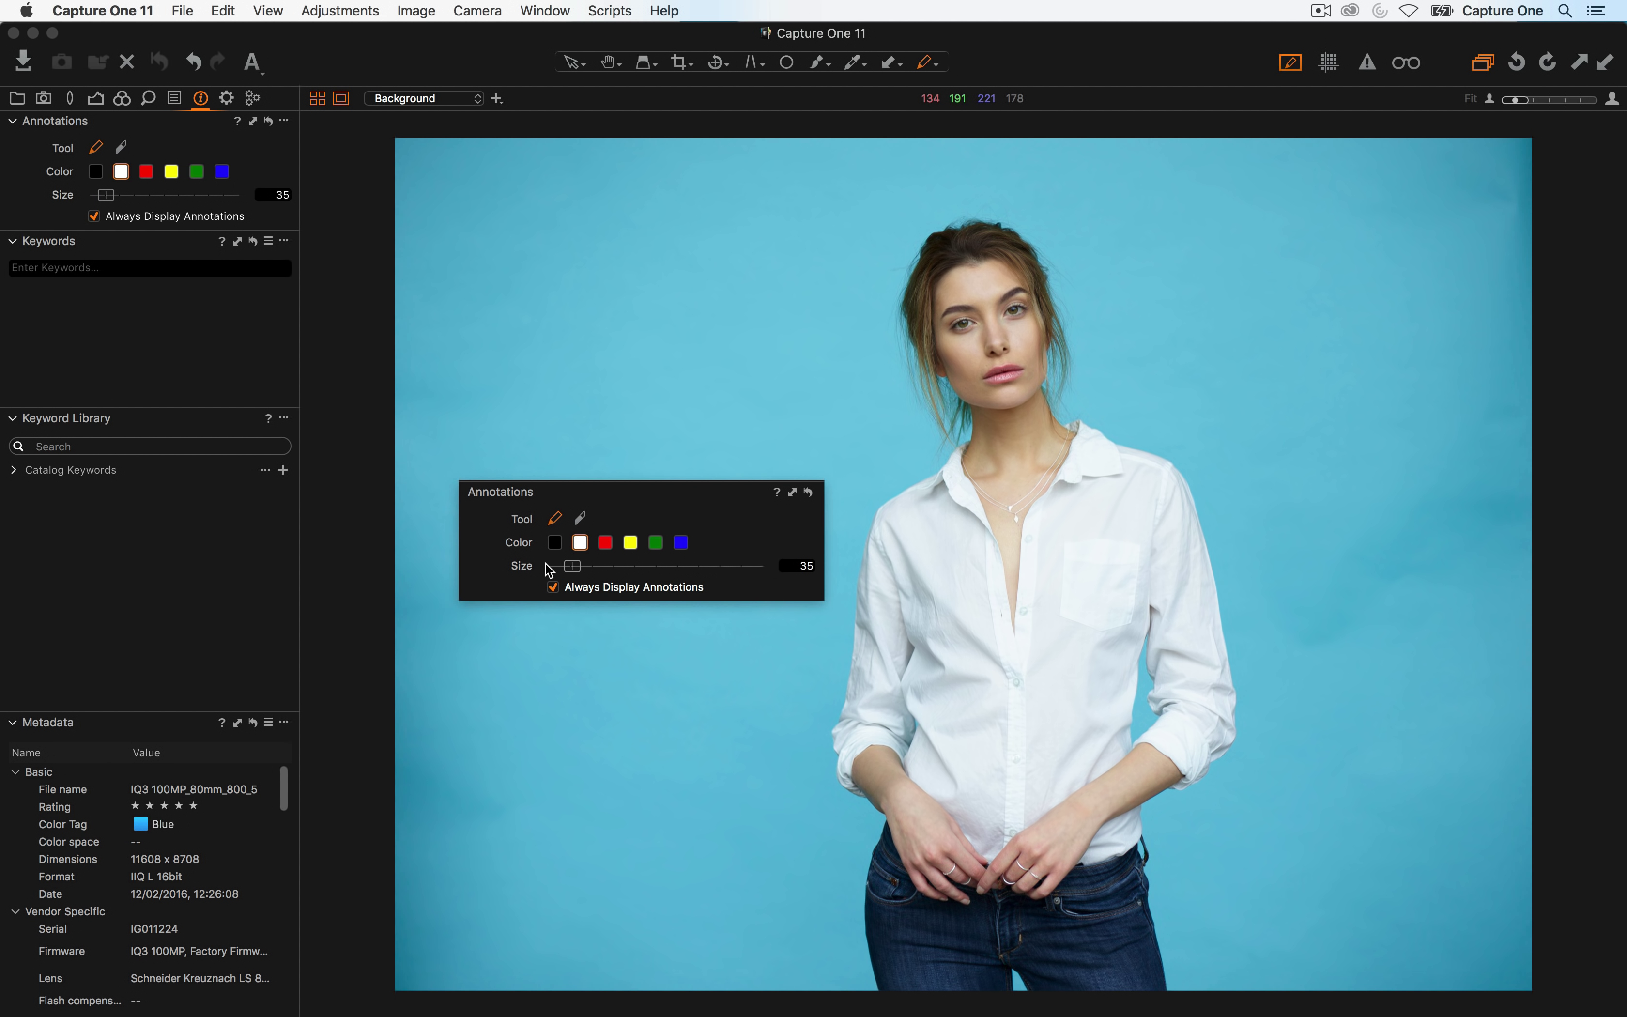
Try a thick white stroke at size 267 on the blue backdrop and undo it
mouse_move(573, 566)
left_mouse_down()
mouse_move(775, 579)
mouse_move(760, 531)
left_mouse_up()
left_click_drag(765, 449, 628, 430)
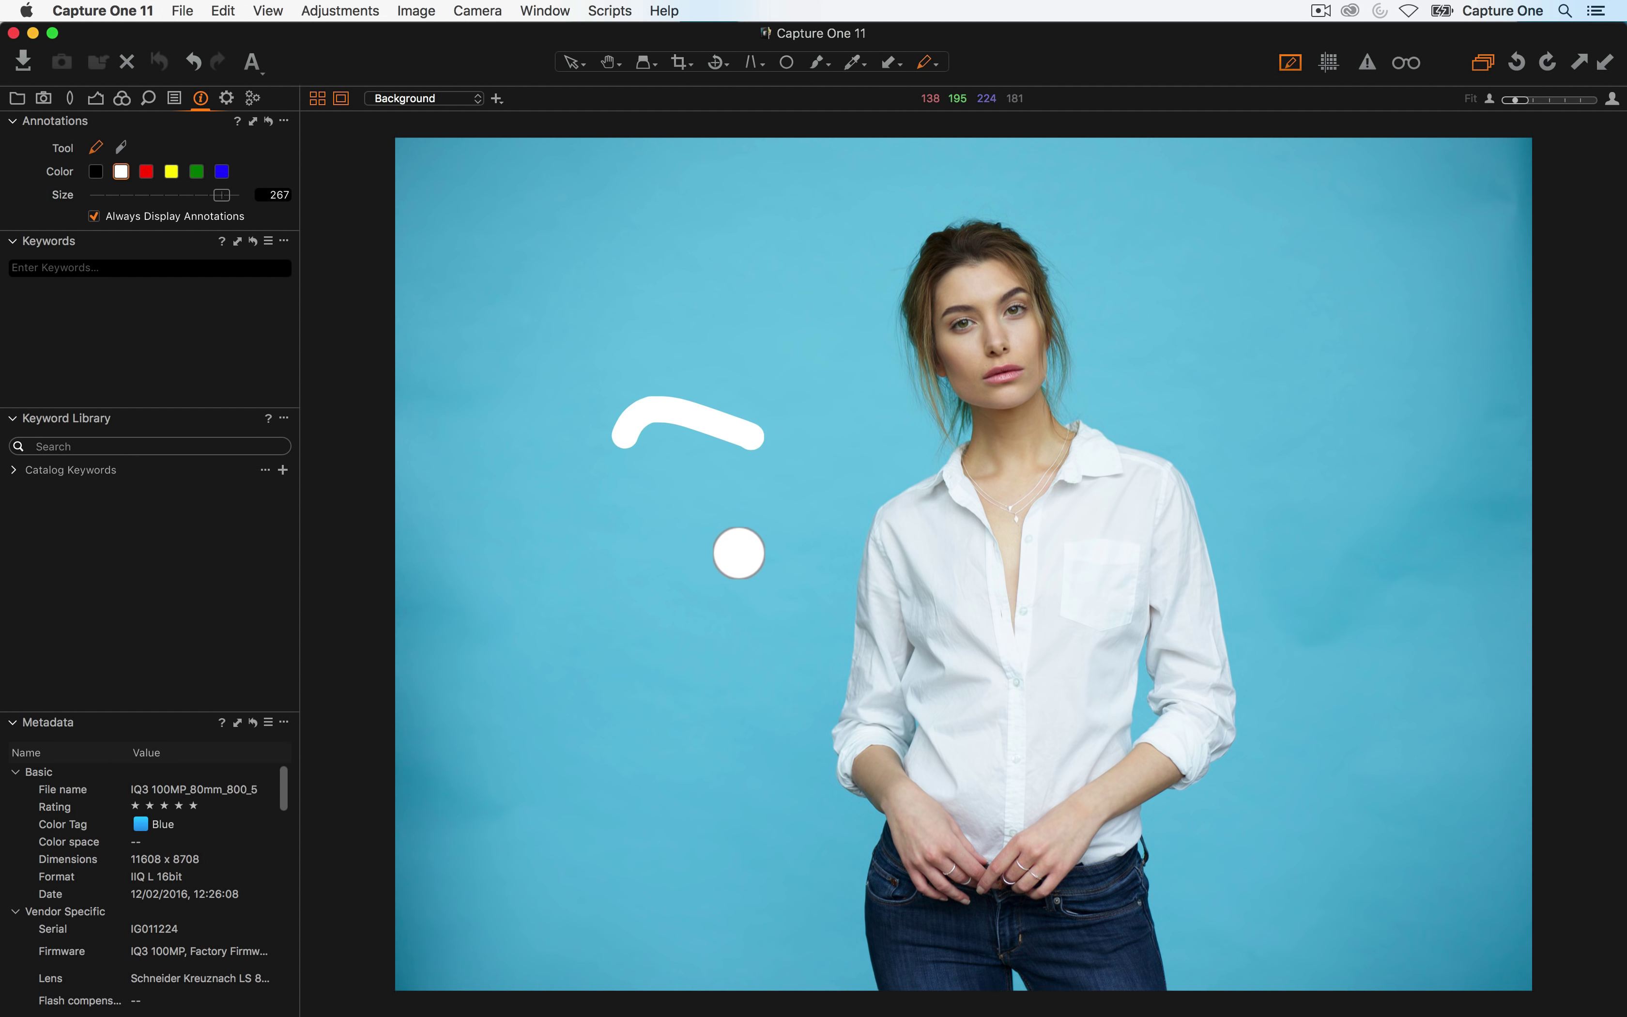
key("super+z")
right_click(694, 532)
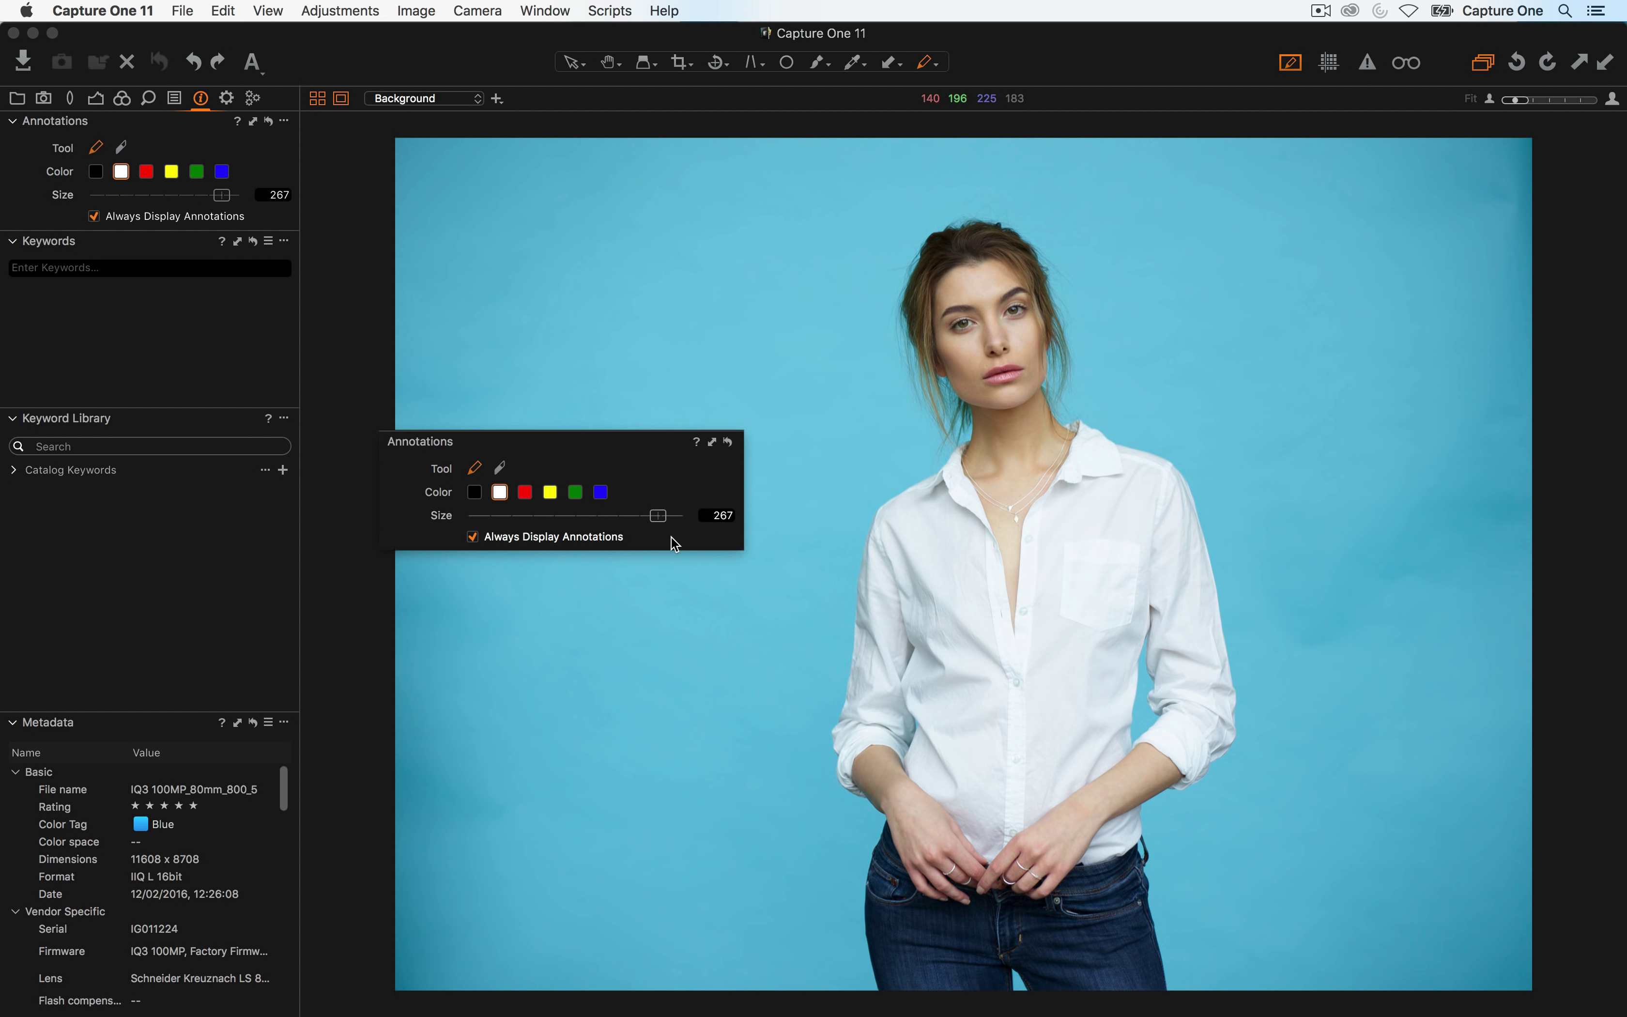
left_click(650, 516)
key("super+z")
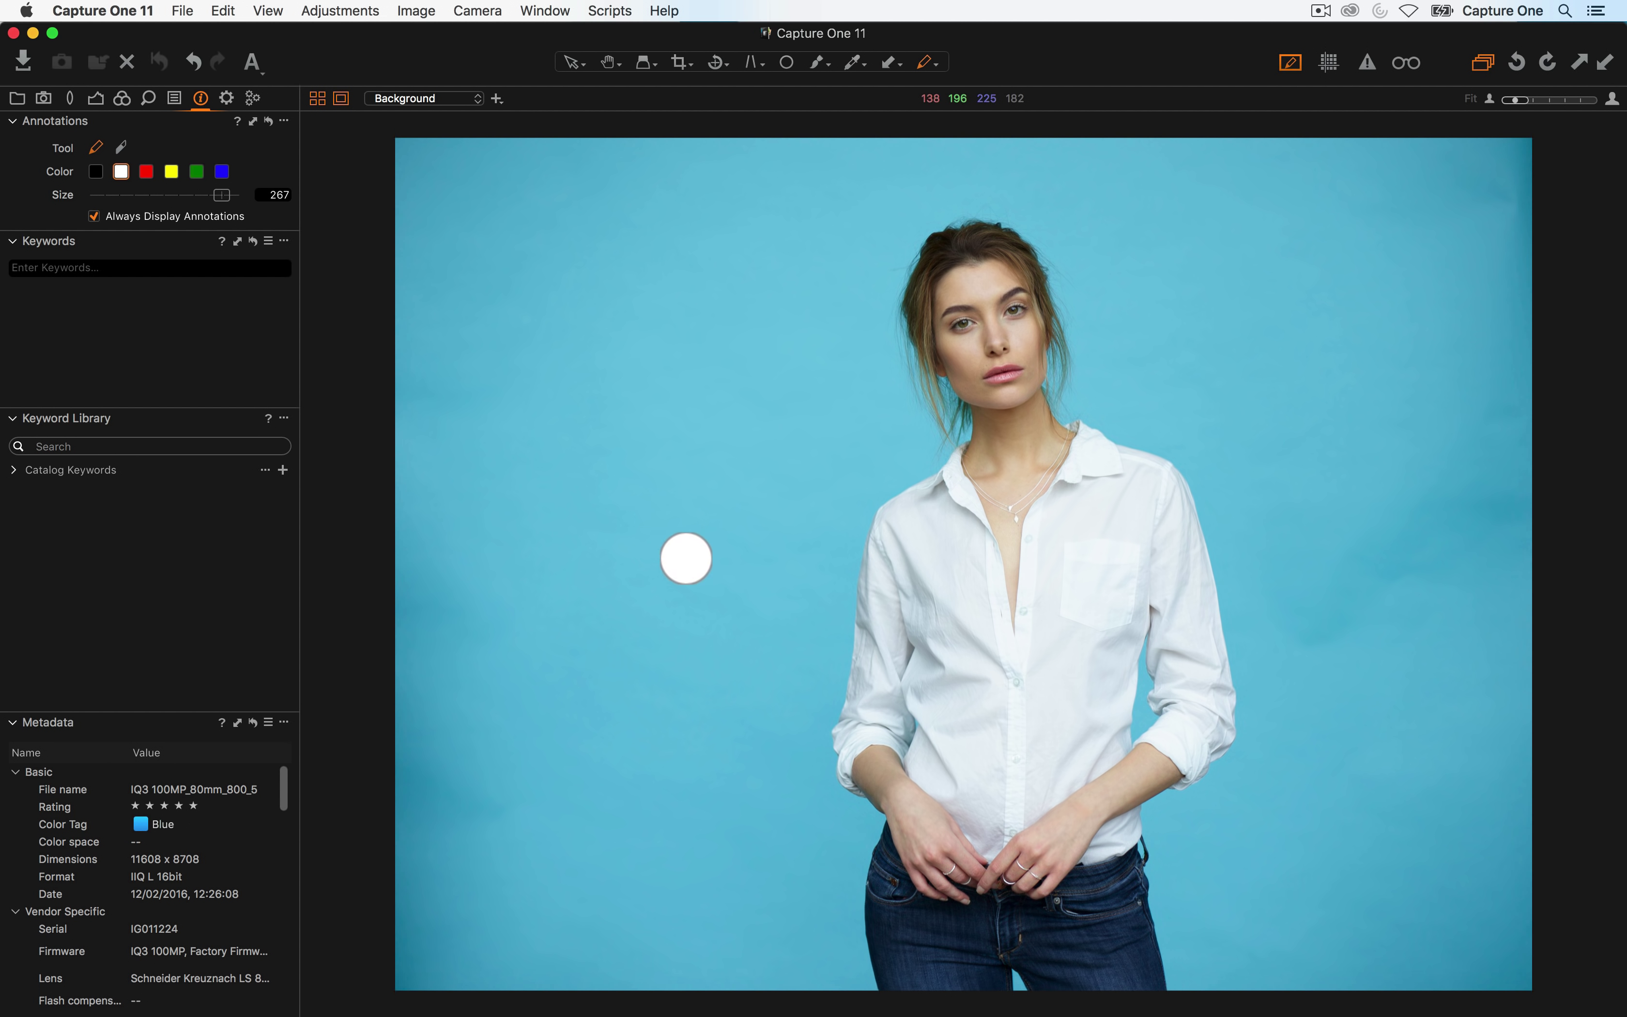
Set the annotation size to 24 and outline the uneven backdrop areas on both sides of the woman in white
right_click(687, 555)
left_click_drag(669, 548, 497, 550)
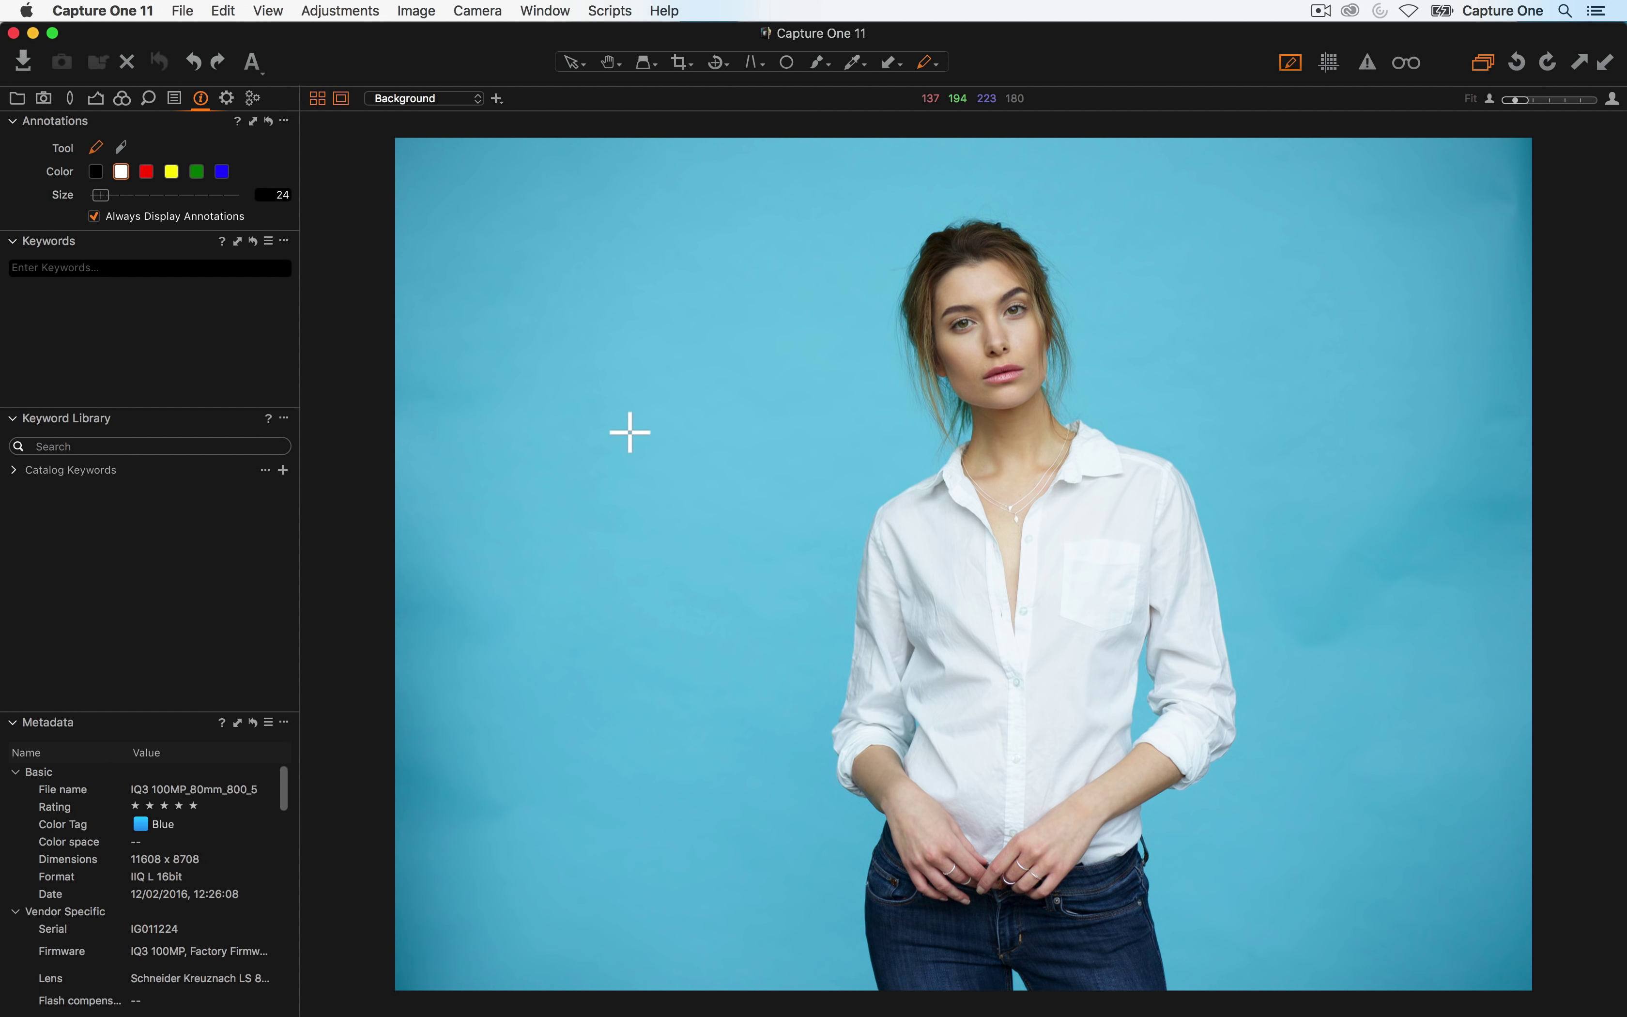
mouse_move(453, 951)
left_mouse_down()
mouse_move(565, 835)
mouse_move(465, 528)
mouse_move(402, 430)
left_mouse_up()
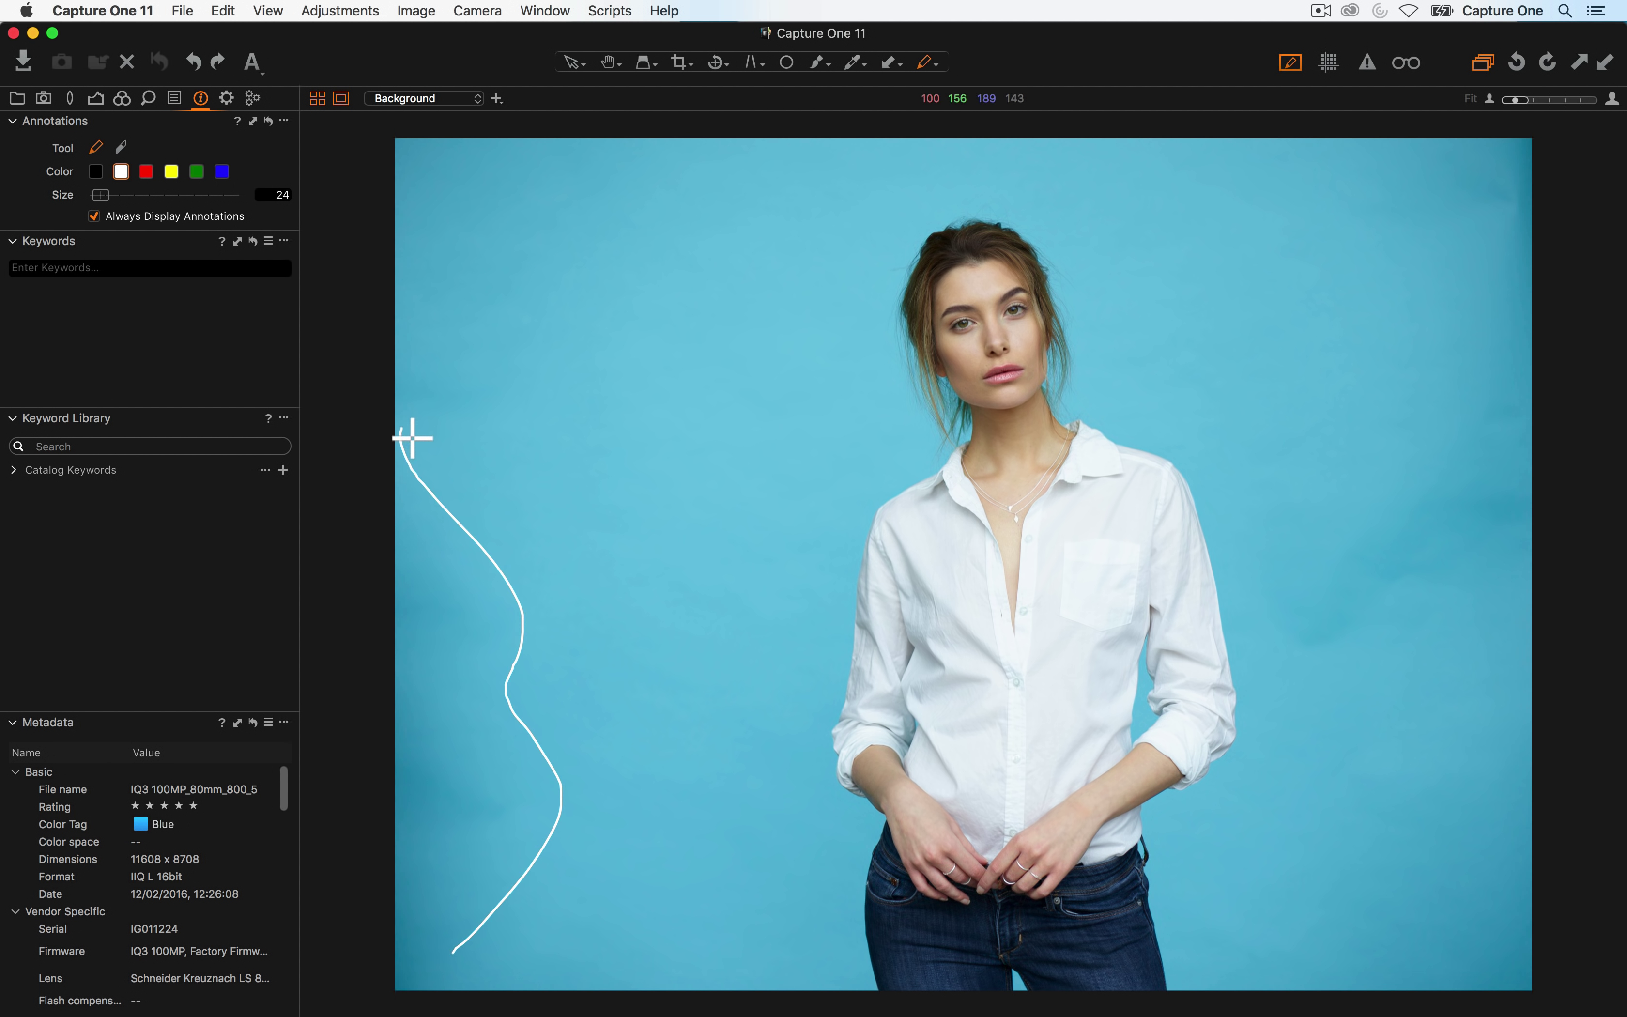
mouse_move(1462, 396)
left_mouse_down()
mouse_move(1304, 642)
mouse_move(1418, 646)
mouse_move(1537, 512)
mouse_move(1471, 413)
mouse_move(1500, 377)
mouse_move(1507, 310)
mouse_move(1461, 305)
mouse_move(1440, 198)
mouse_move(1518, 140)
left_mouse_up()
left_click_drag(1457, 309, 1532, 277)
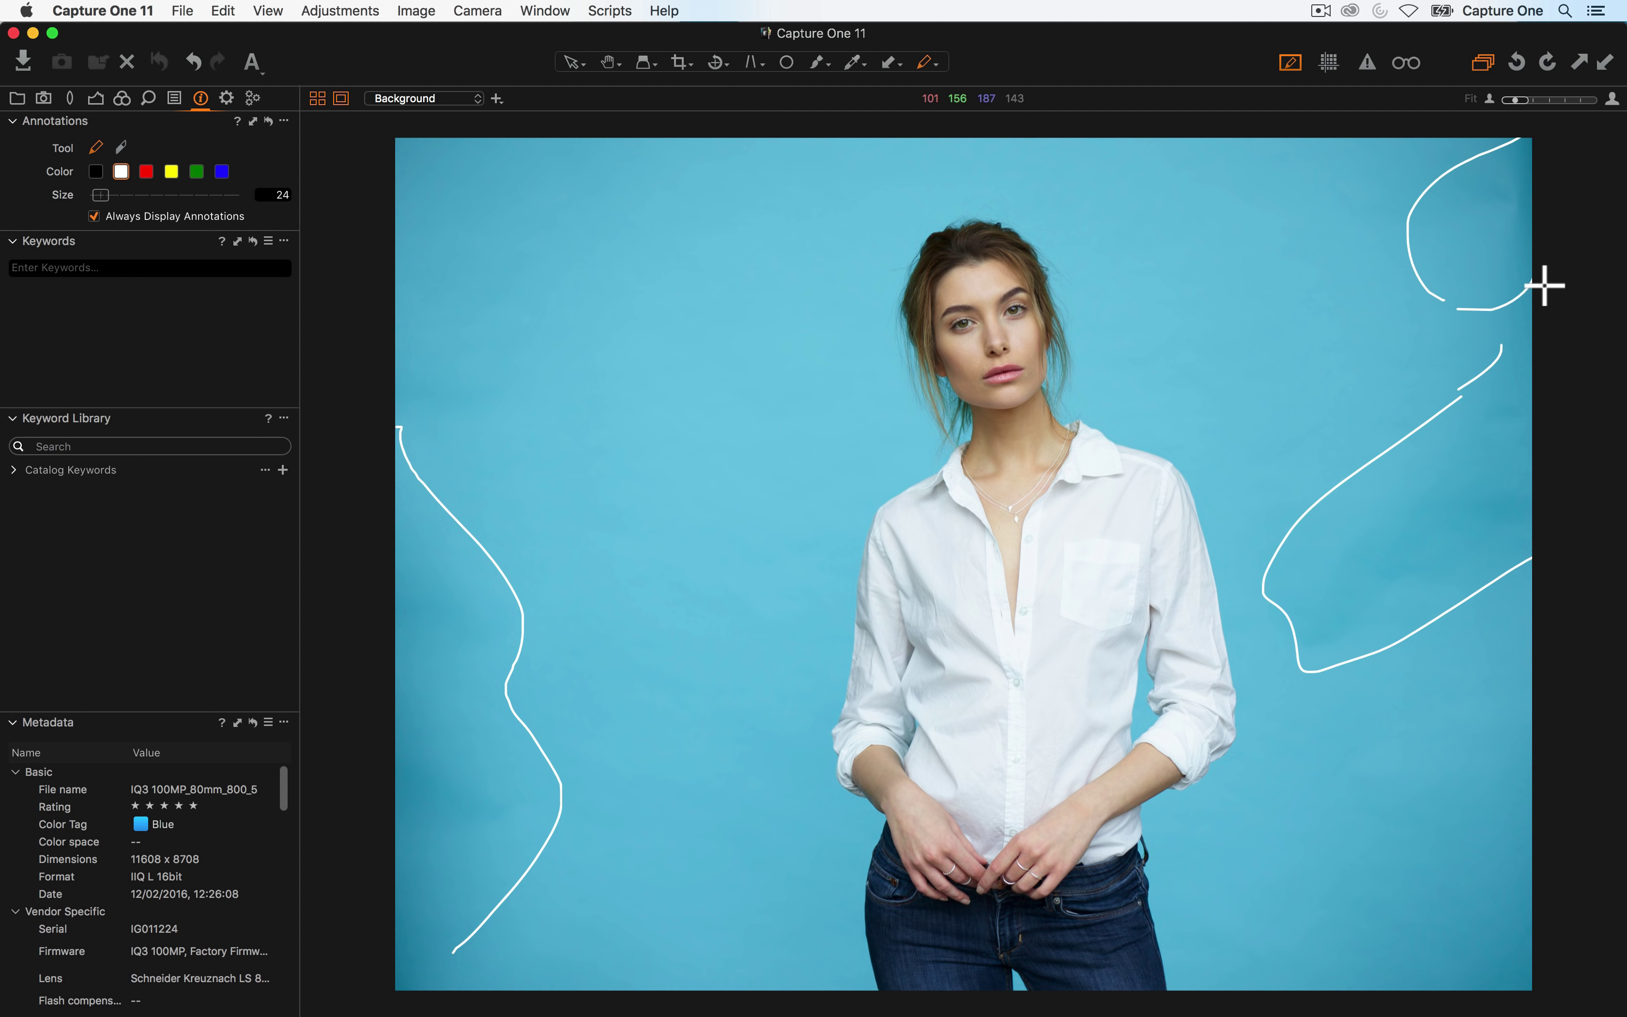
mouse_move(1453, 649)
left_mouse_down()
mouse_move(1434, 669)
mouse_move(1449, 973)
mouse_move(1469, 995)
left_mouse_up()
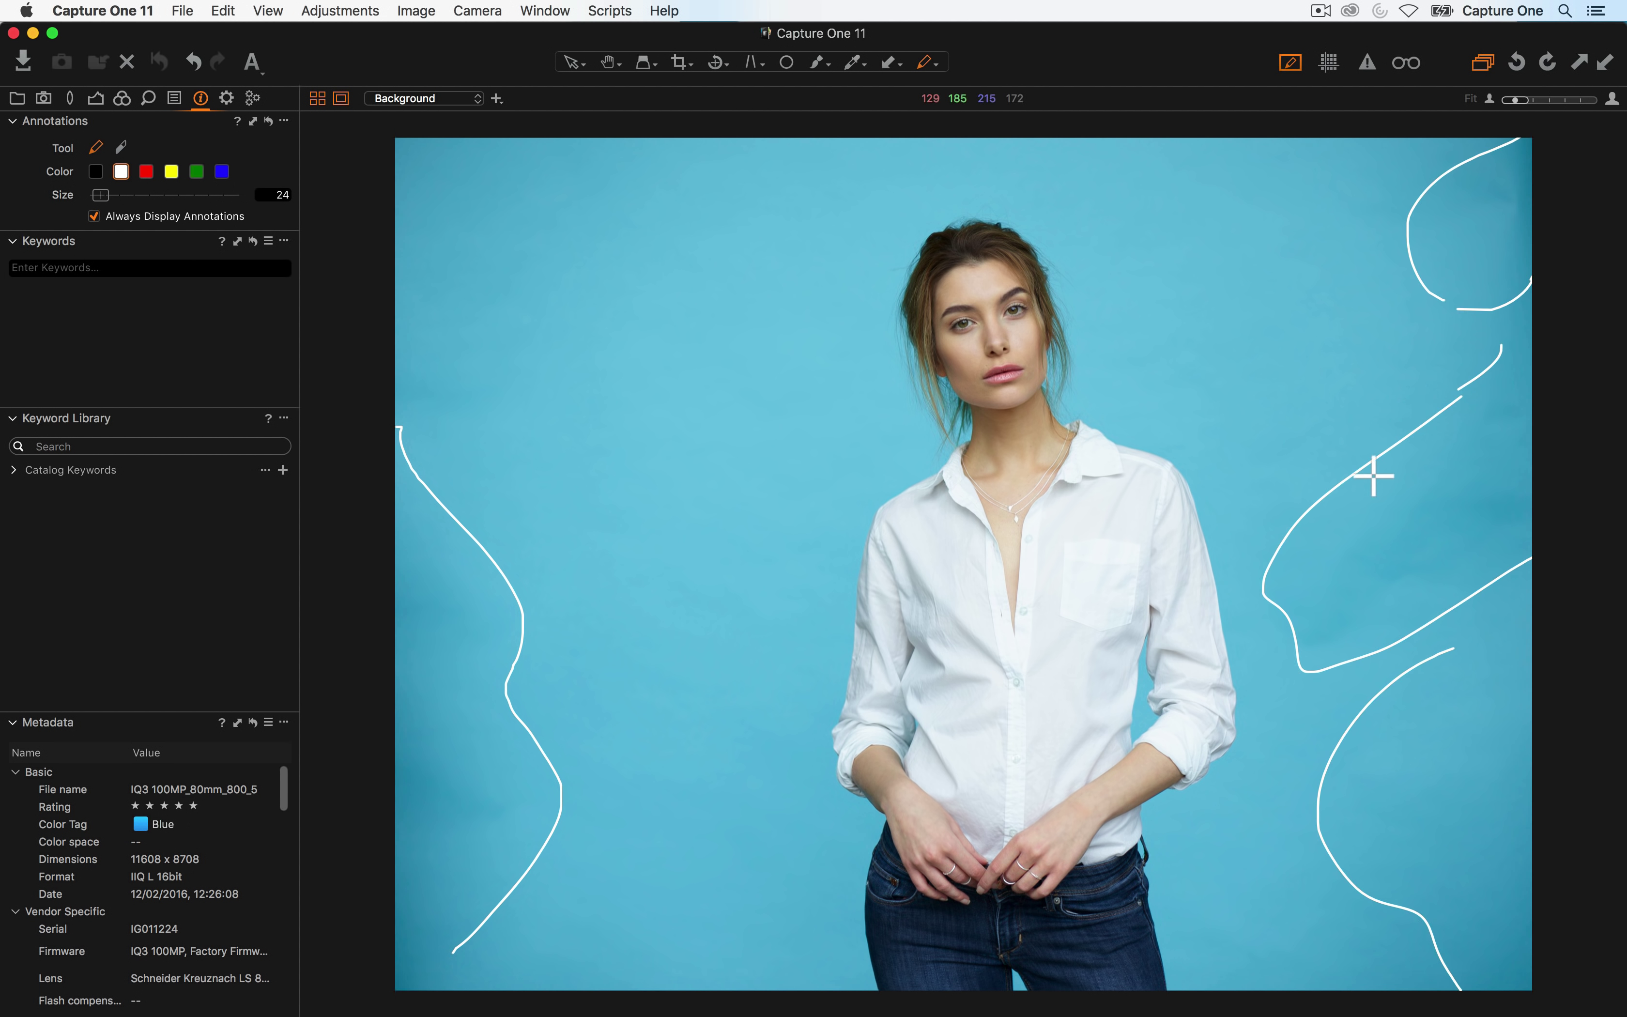
Outline the skin areas below both eyes and on the central forehead with blue annotation strokes
key("super+alt+0")
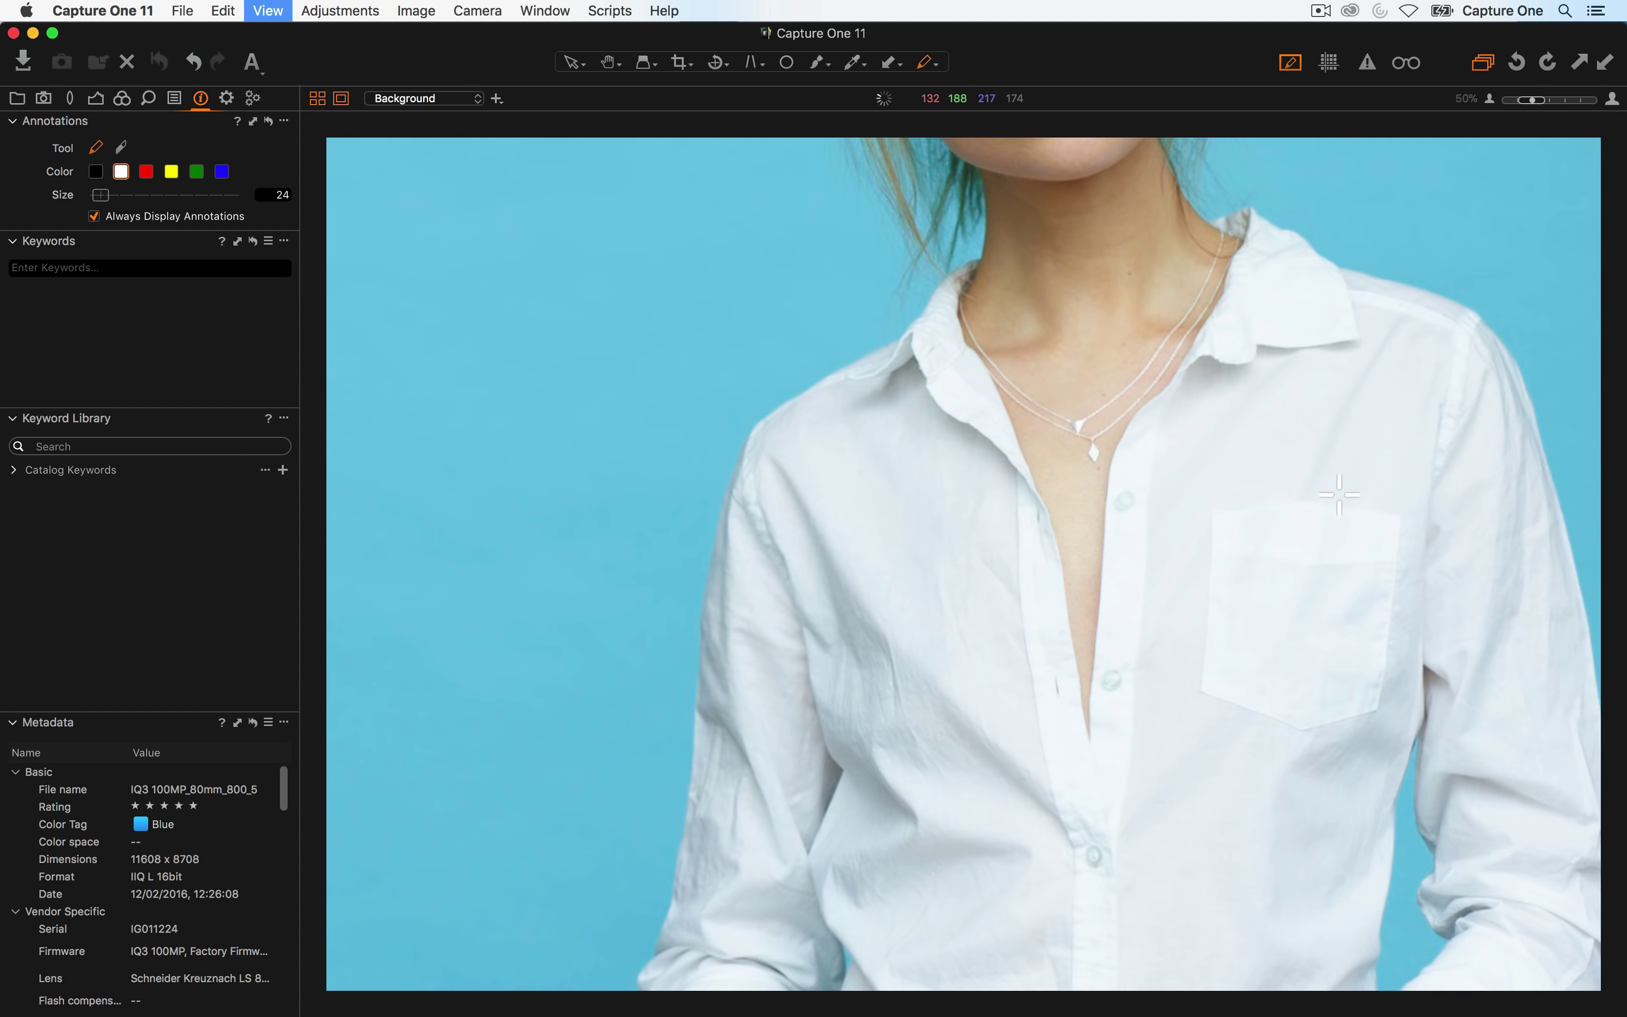
scroll(1468, 459, "up", 10)
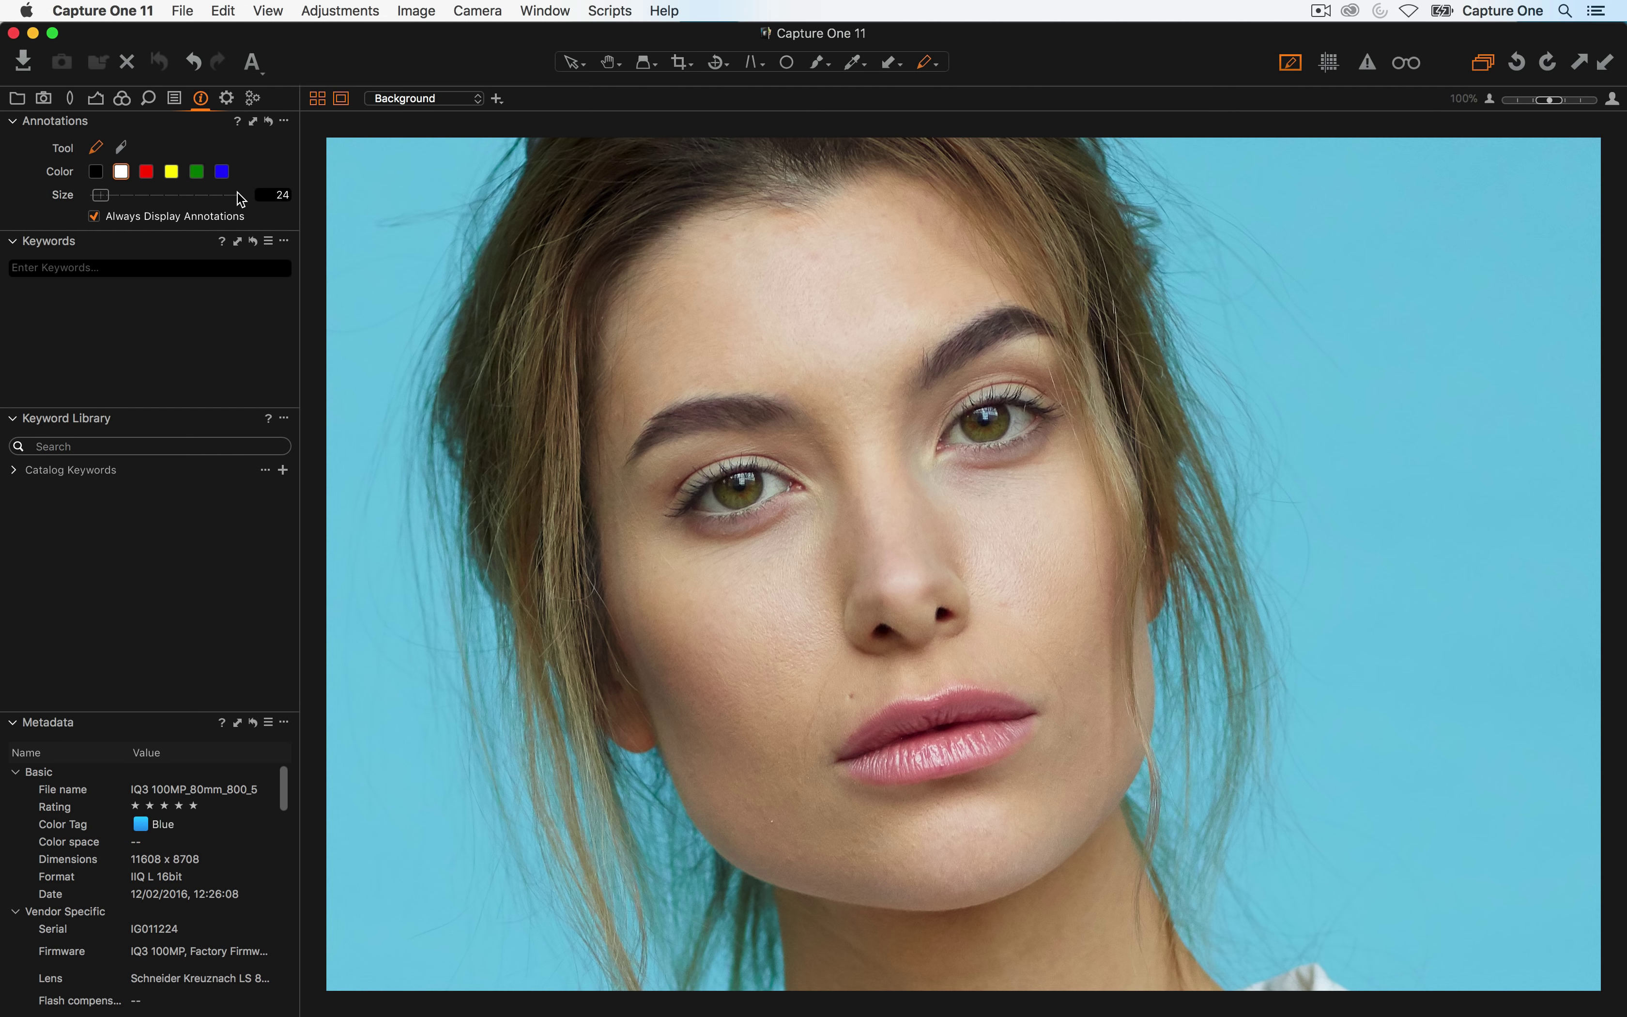
left_click(224, 173)
mouse_move(808, 523)
left_mouse_down()
mouse_move(680, 571)
mouse_move(808, 698)
left_mouse_up()
left_click_drag(808, 566, 808, 696)
mouse_move(933, 495)
left_mouse_down()
mouse_move(990, 608)
mouse_move(1084, 491)
left_mouse_up()
mouse_move(985, 473)
left_mouse_down()
mouse_move(957, 472)
mouse_move(1069, 515)
left_mouse_up()
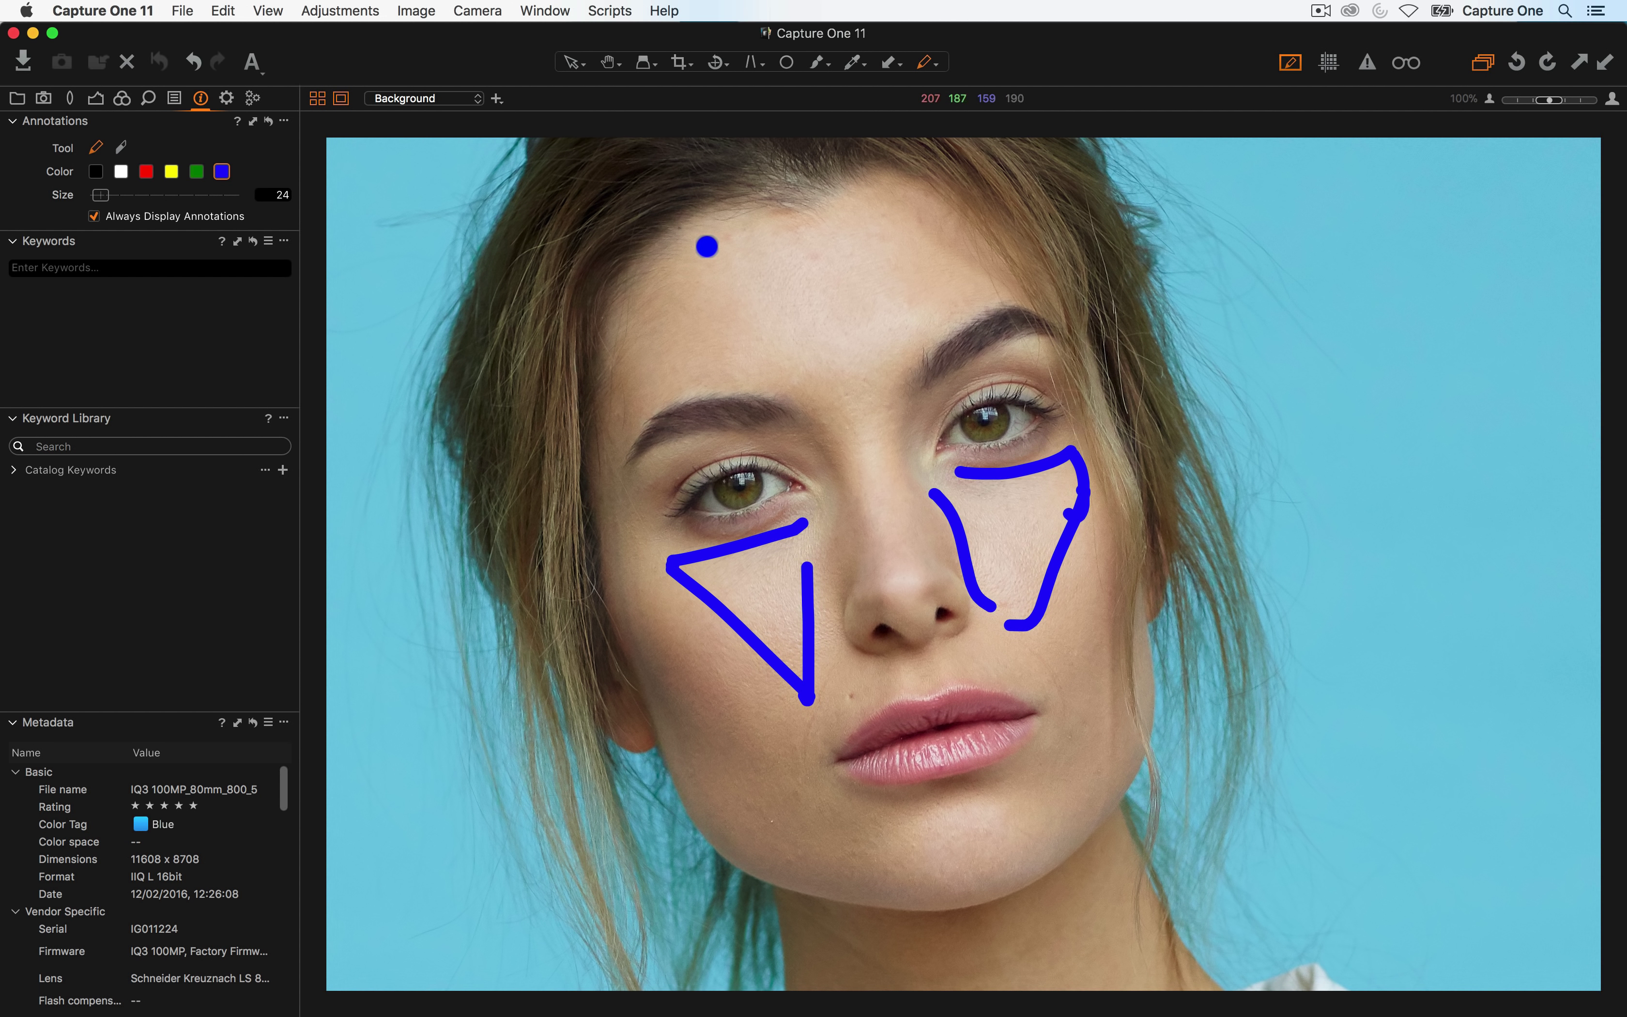
mouse_move(703, 235)
left_mouse_down()
mouse_move(831, 418)
mouse_move(854, 422)
left_mouse_up()
mouse_move(864, 430)
left_mouse_down()
mouse_move(952, 375)
mouse_move(906, 205)
mouse_move(693, 235)
left_mouse_up()
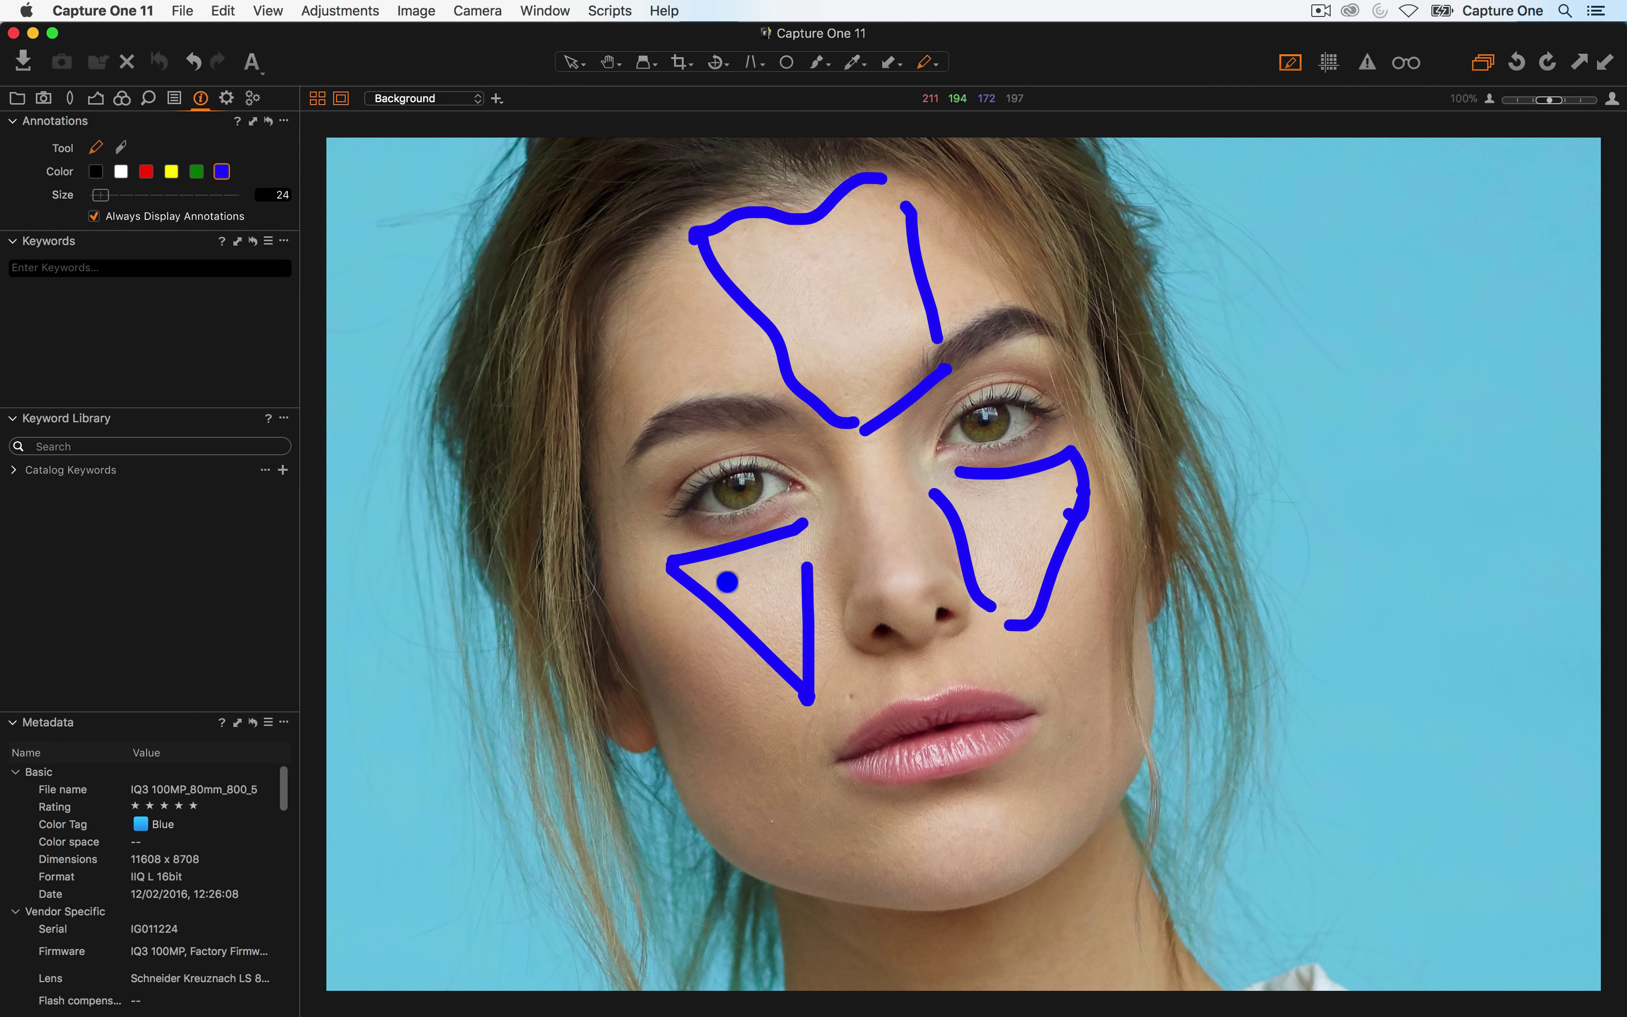
Circle the small mole above the corner of the mouth in yellow at size 9 and write "SB" beside it
key("super+plus")
left_click_drag(834, 685, 995, 404)
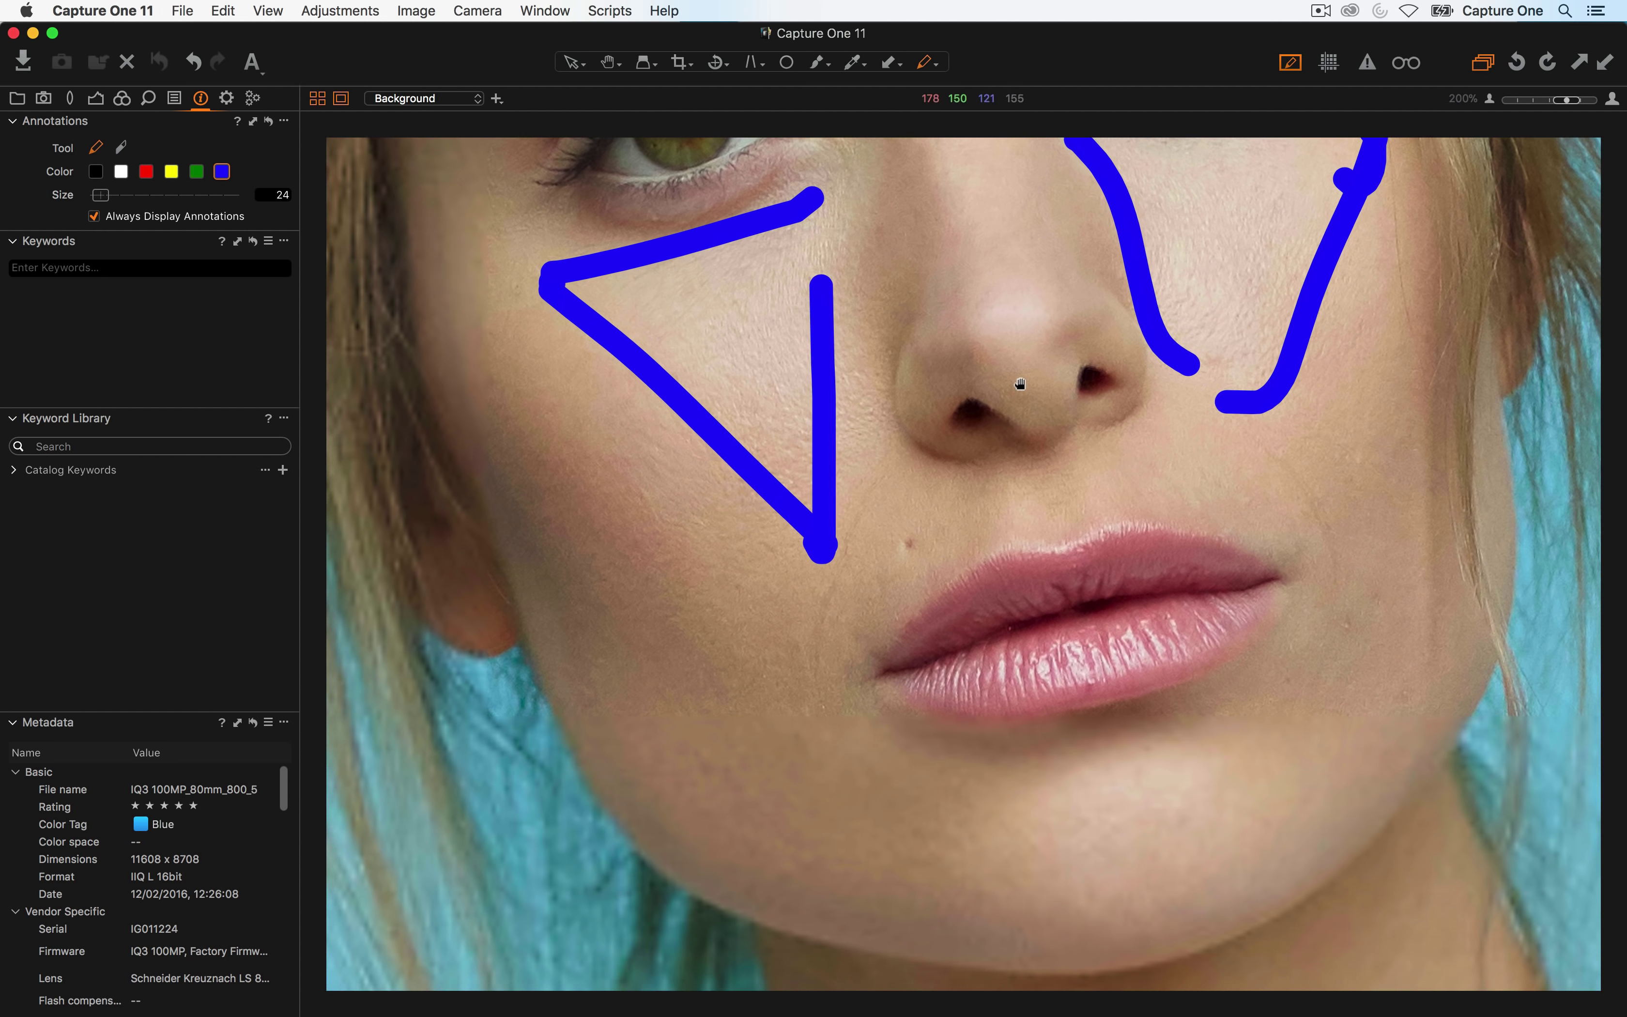
left_click(173, 172)
mouse_move(907, 521)
left_mouse_down()
mouse_move(945, 556)
mouse_move(914, 517)
left_mouse_up()
key("super+z")
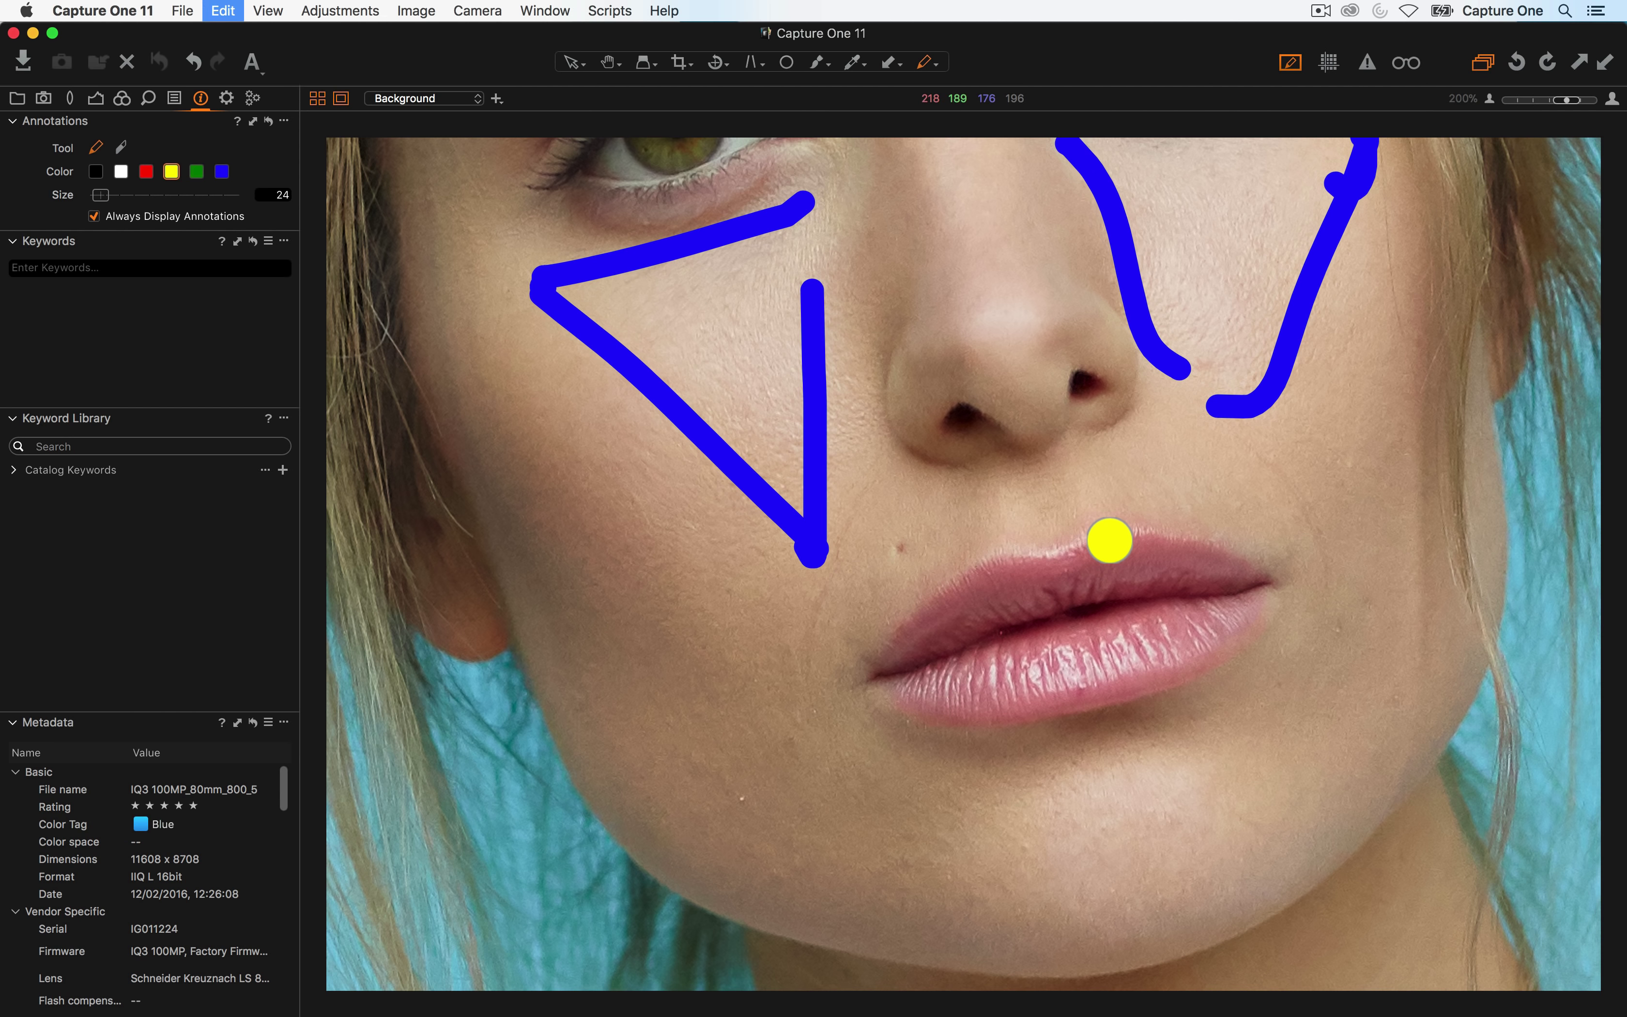
right_click(1029, 501)
left_click_drag(1039, 503, 1022, 503)
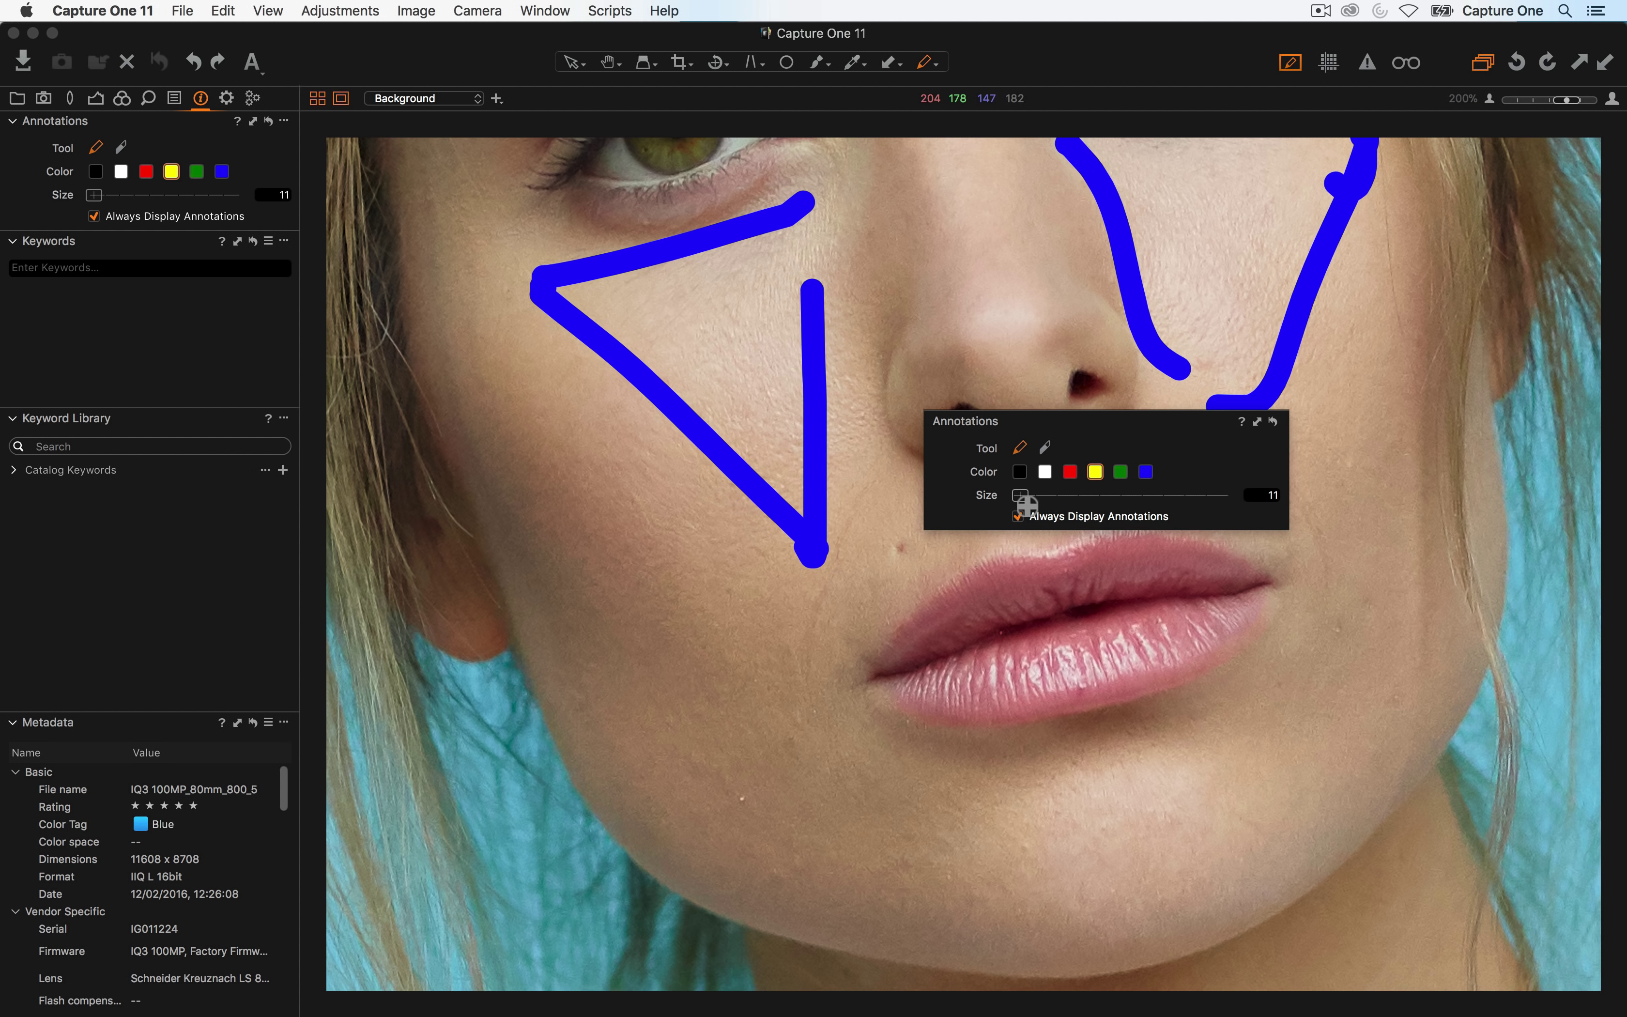
mouse_move(879, 532)
left_mouse_down()
mouse_move(868, 574)
mouse_move(872, 512)
left_mouse_up()
mouse_move(975, 491)
left_mouse_down()
mouse_move(956, 534)
mouse_move(1032, 508)
mouse_move(999, 533)
left_mouse_up()
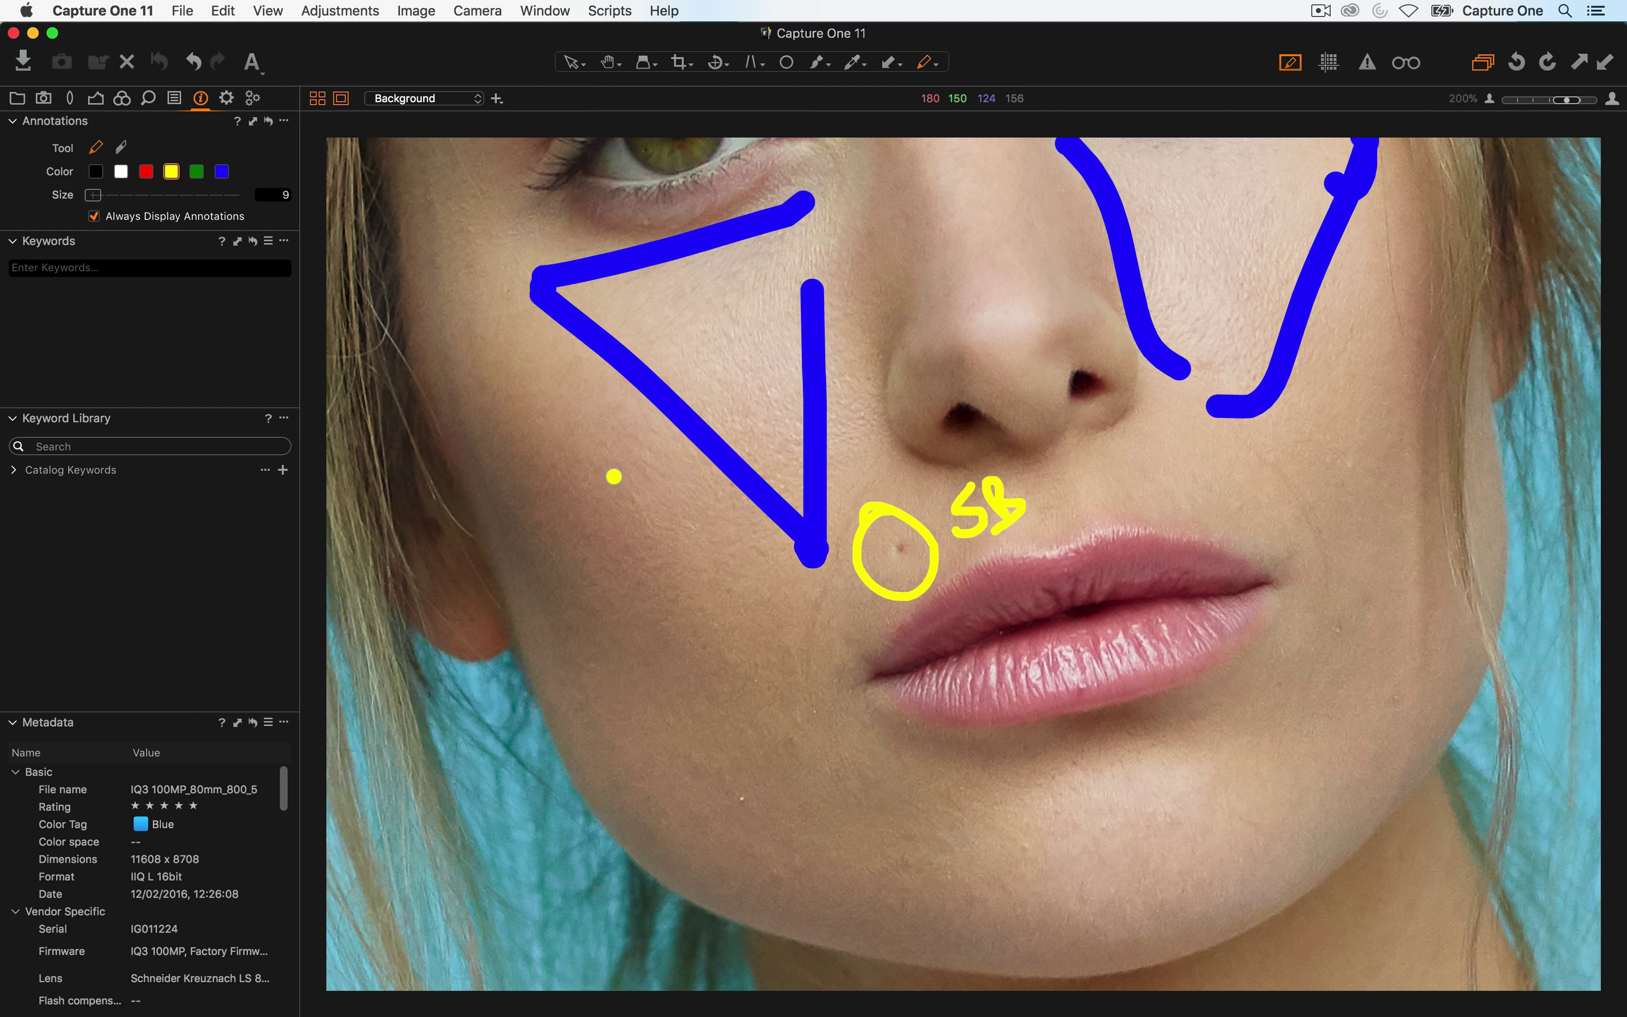
Write the yellow notes "+Y" and "+CY" on the cheek beside the blue triangle
mouse_move(600, 468)
left_mouse_down()
mouse_move(619, 515)
mouse_move(586, 505)
mouse_move(639, 457)
left_mouse_up()
mouse_move(636, 440)
left_mouse_down()
mouse_move(668, 520)
mouse_move(647, 602)
left_mouse_up()
mouse_move(627, 590)
left_mouse_down()
mouse_move(703, 574)
mouse_move(736, 610)
left_mouse_up()
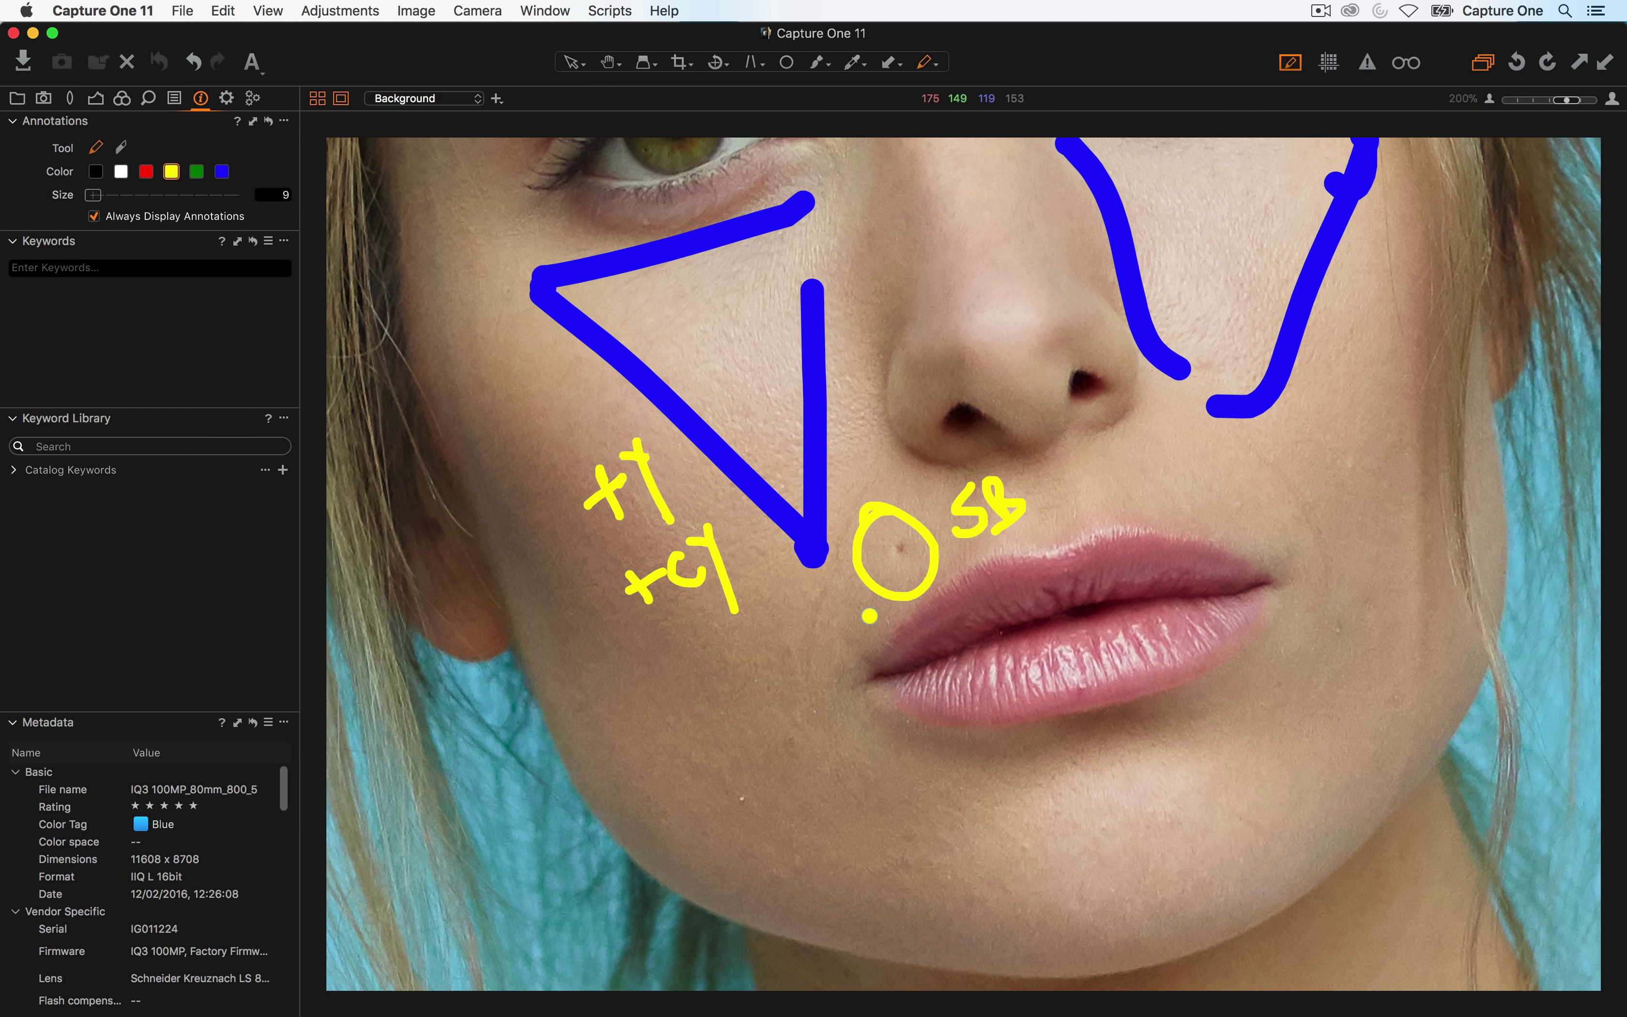
Erase the blue forehead strokes with the annotation eraser and undo the erasures
key("super+0")
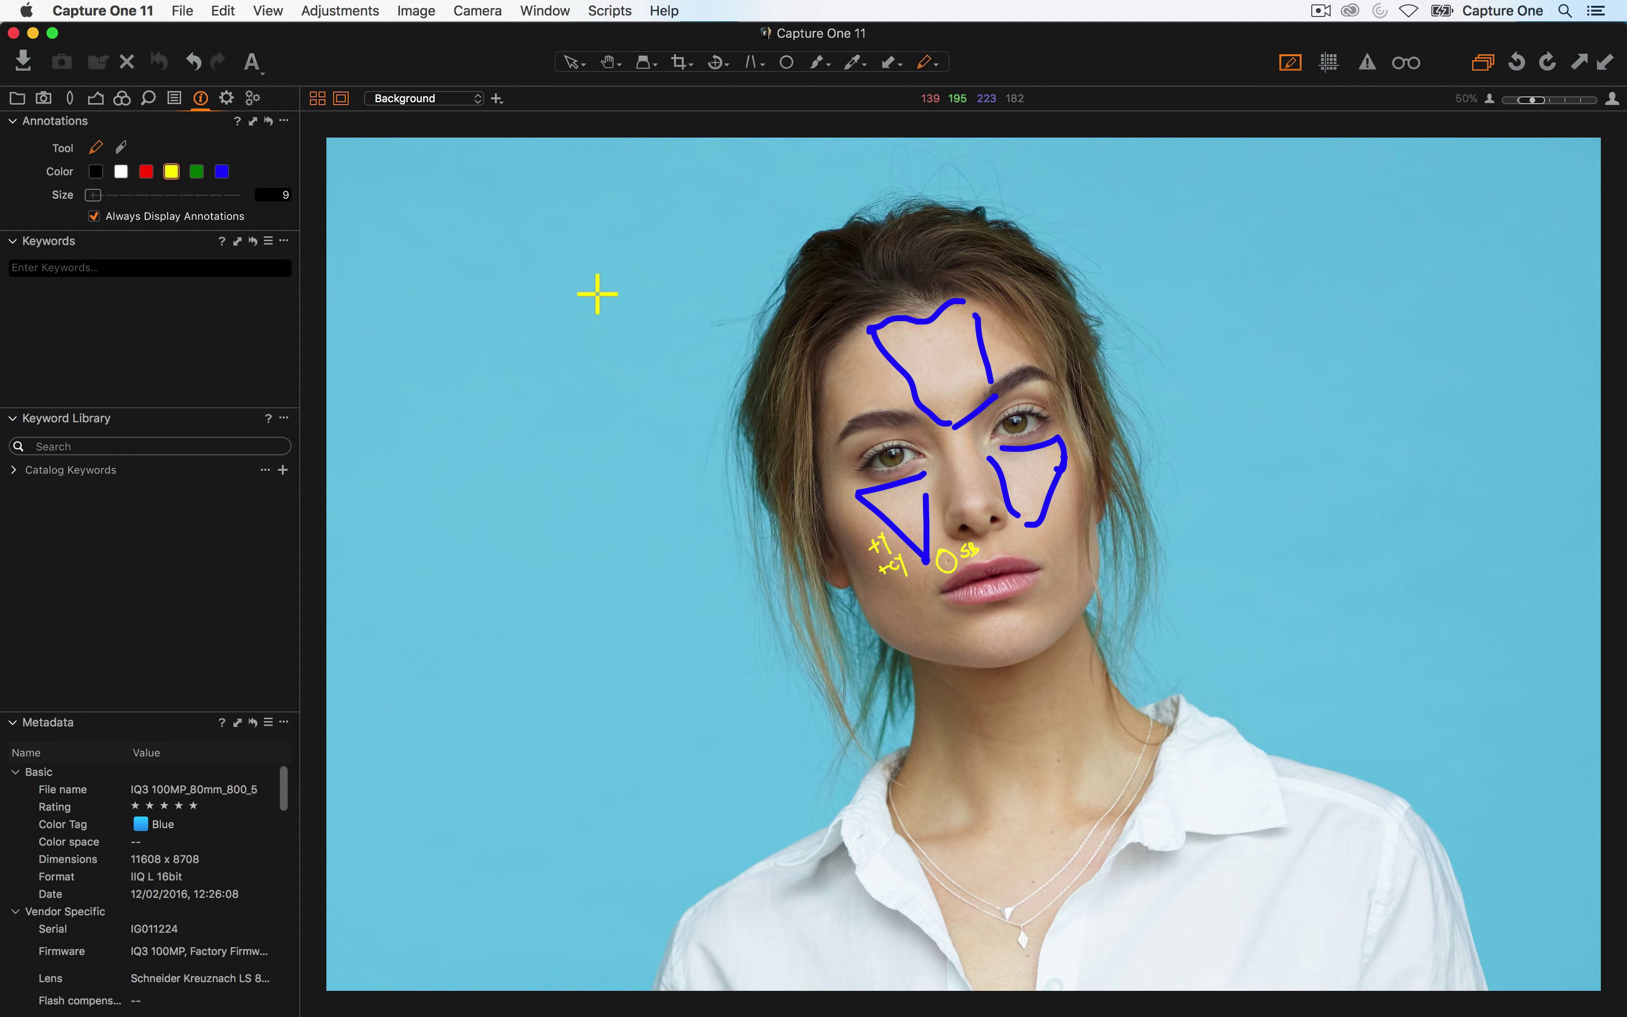
left_click(123, 148)
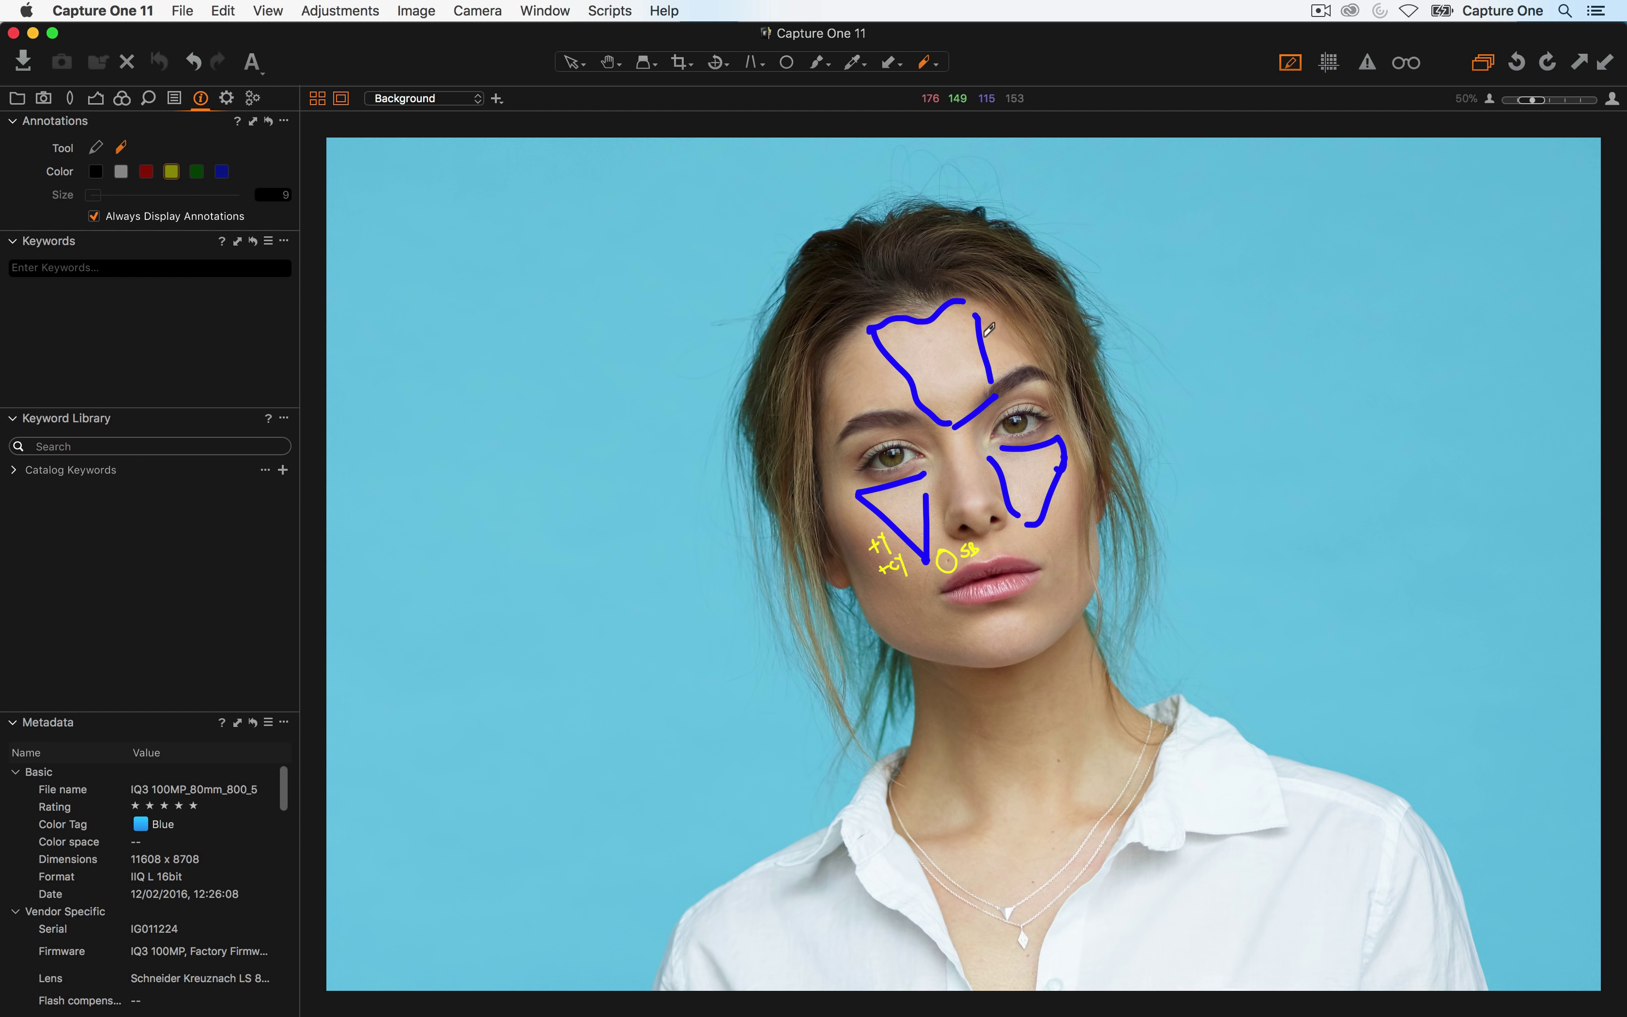
left_click(940, 316)
left_click(985, 349)
left_click(974, 412)
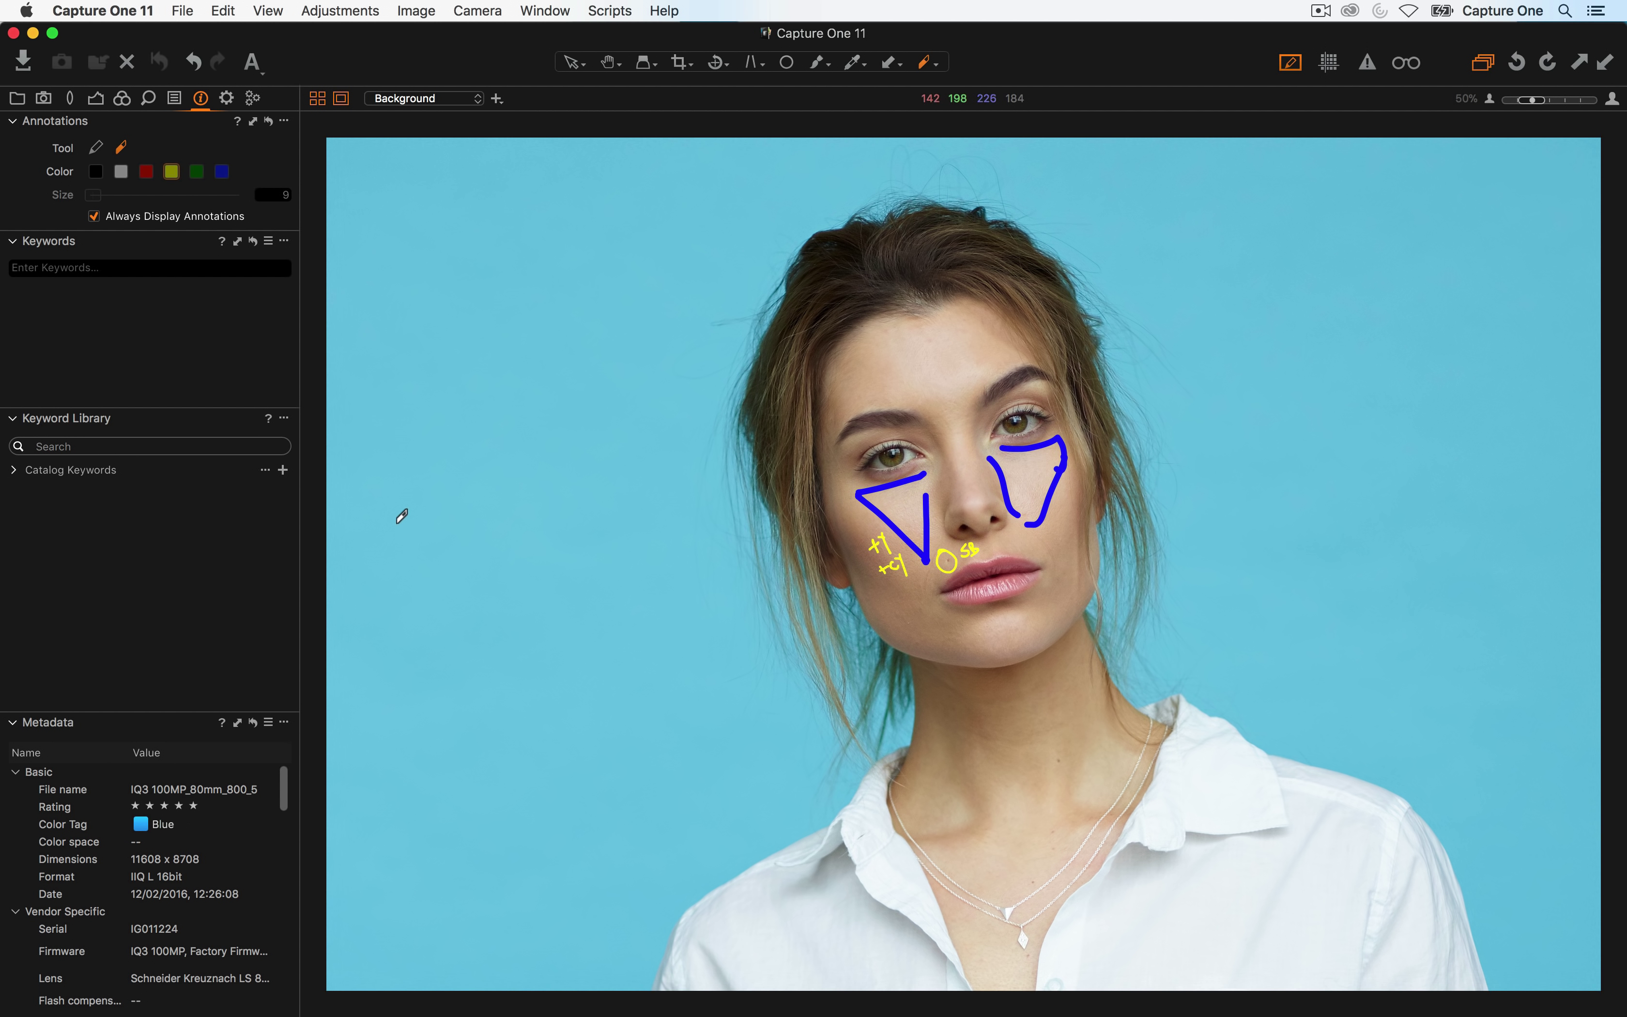
key("super+z")
key("super+z")
key("super+z")
key("super+z")
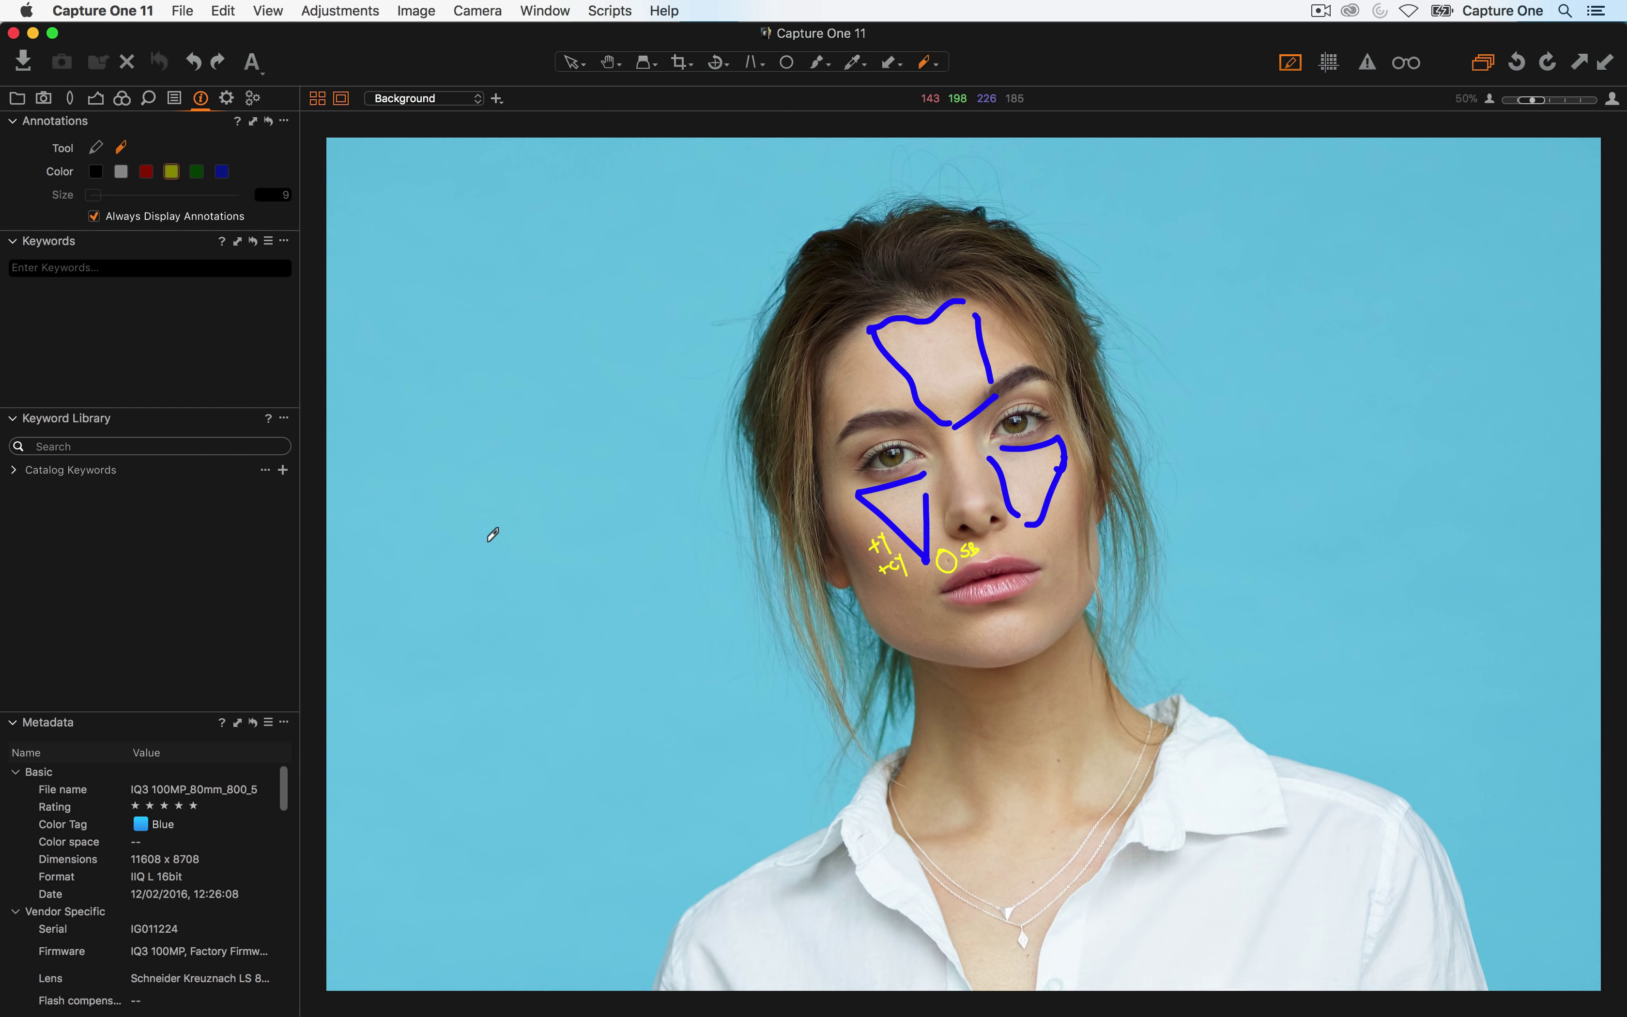
Draw a freehand red outline around the creased area on the front of the white shirt
key("super+0")
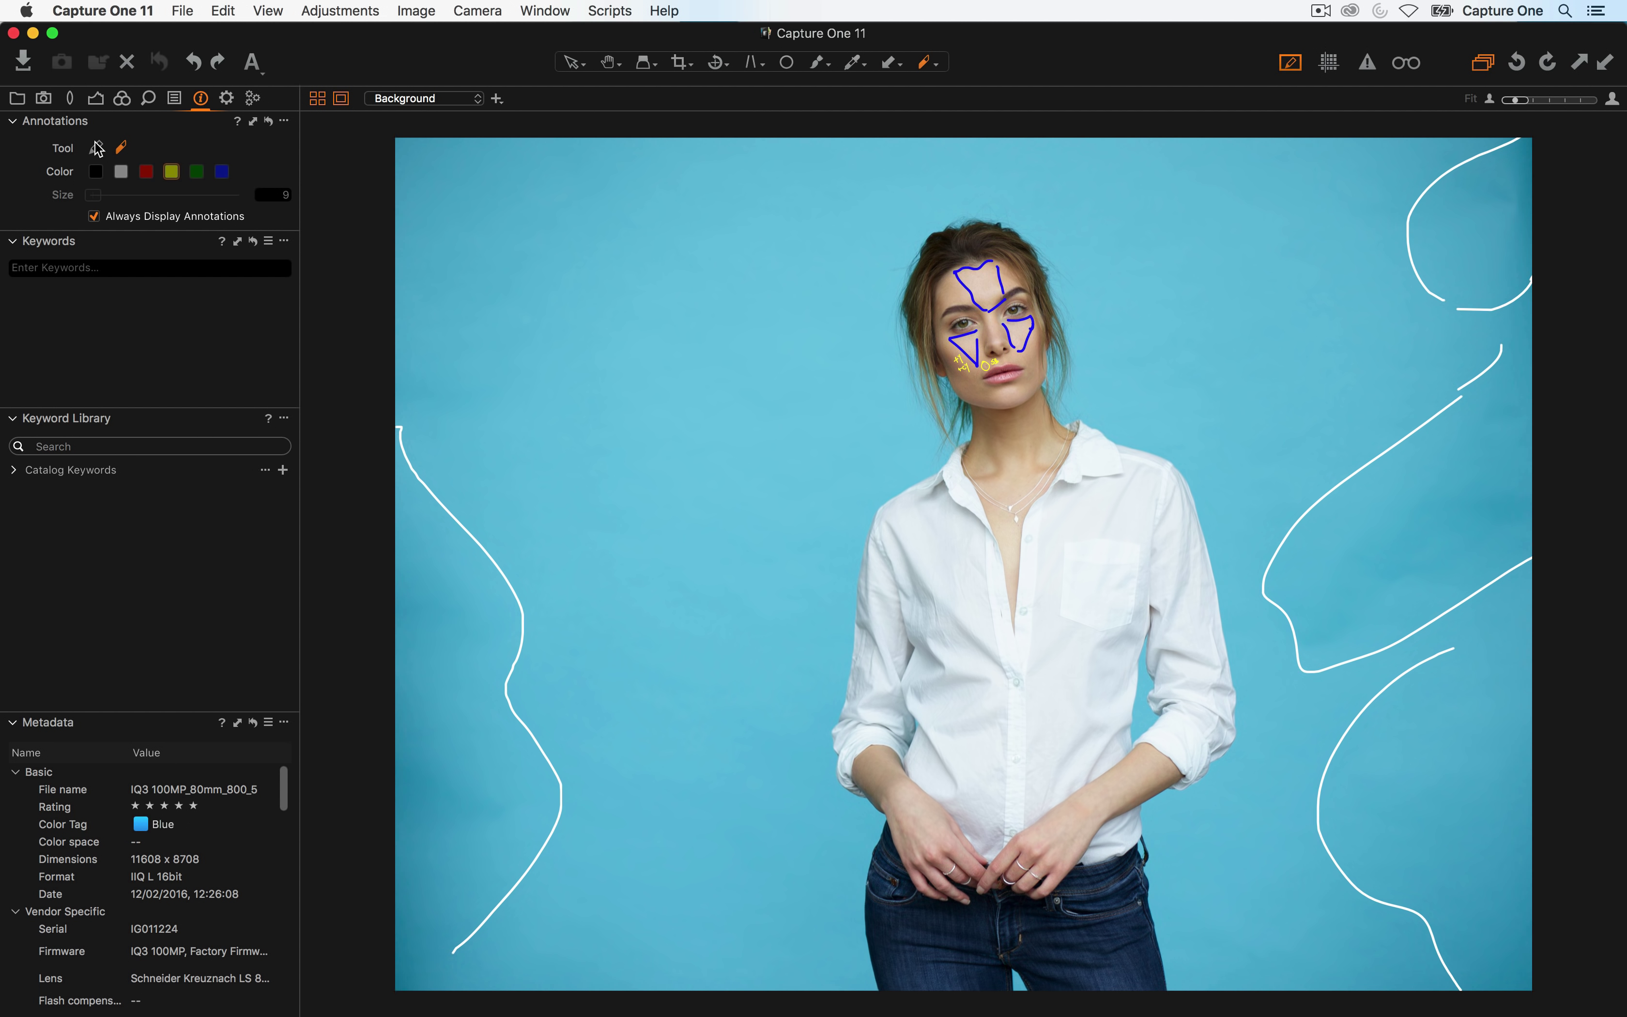
left_click(97, 148)
left_click(146, 171)
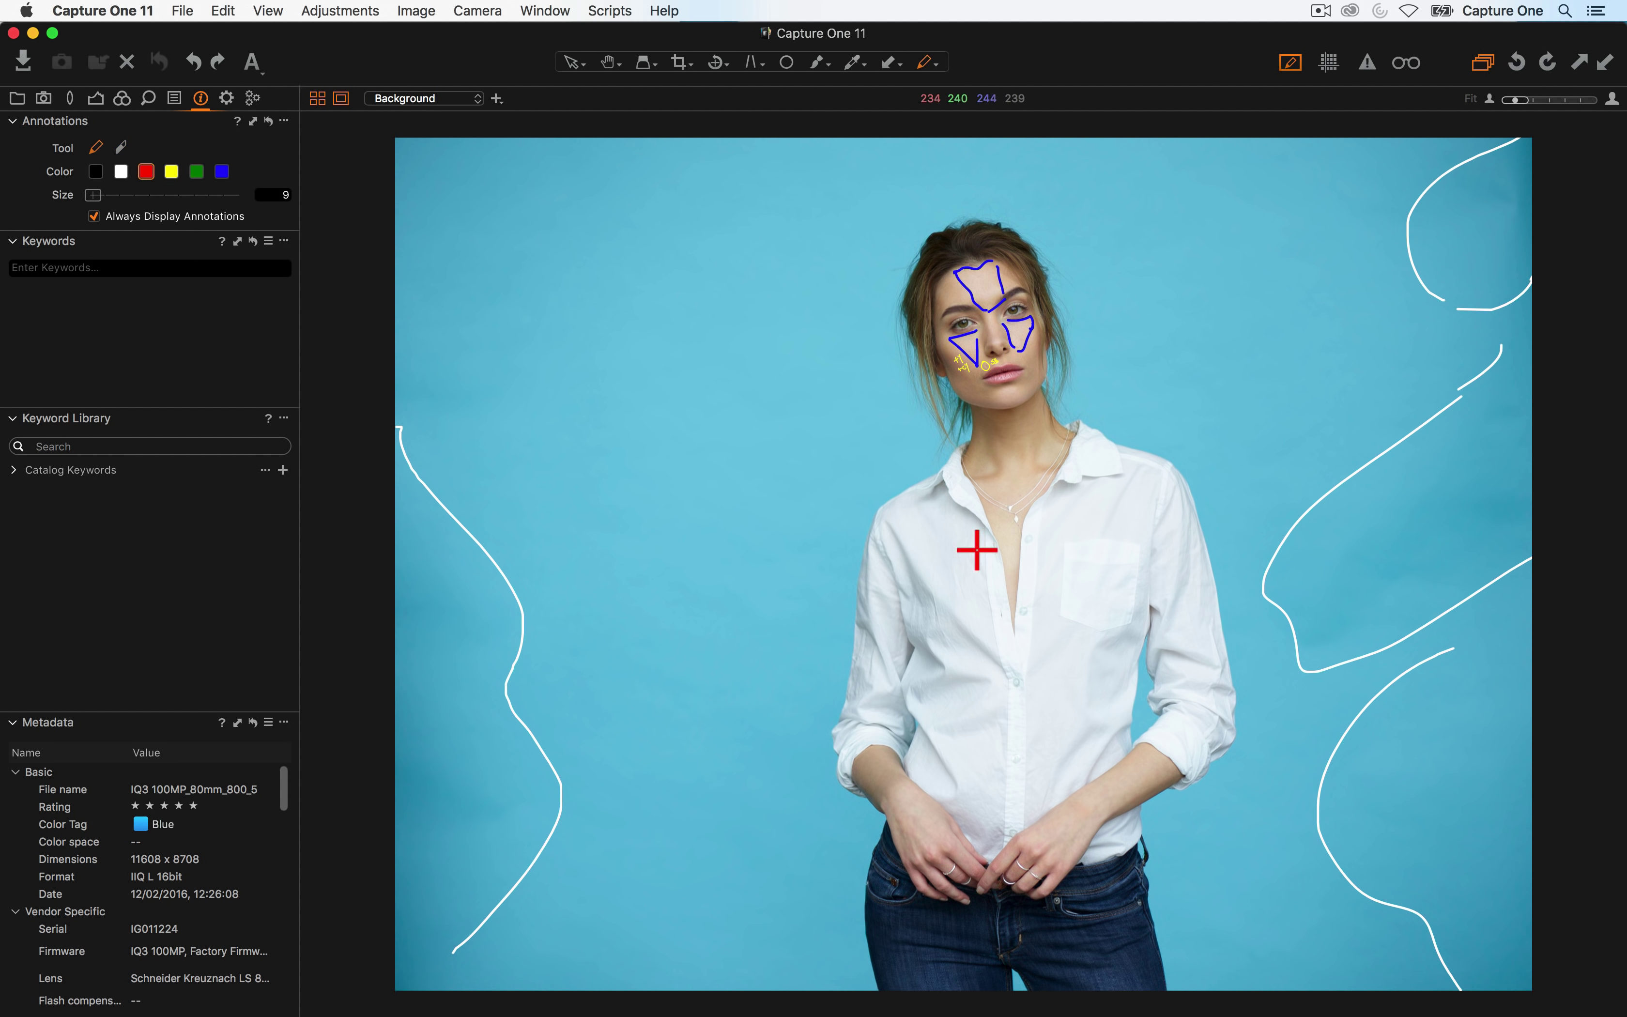
mouse_move(976, 549)
left_mouse_down()
mouse_move(910, 552)
mouse_move(878, 602)
mouse_move(905, 697)
mouse_move(989, 761)
mouse_move(1043, 710)
mouse_move(1011, 598)
mouse_move(968, 543)
left_mouse_up()
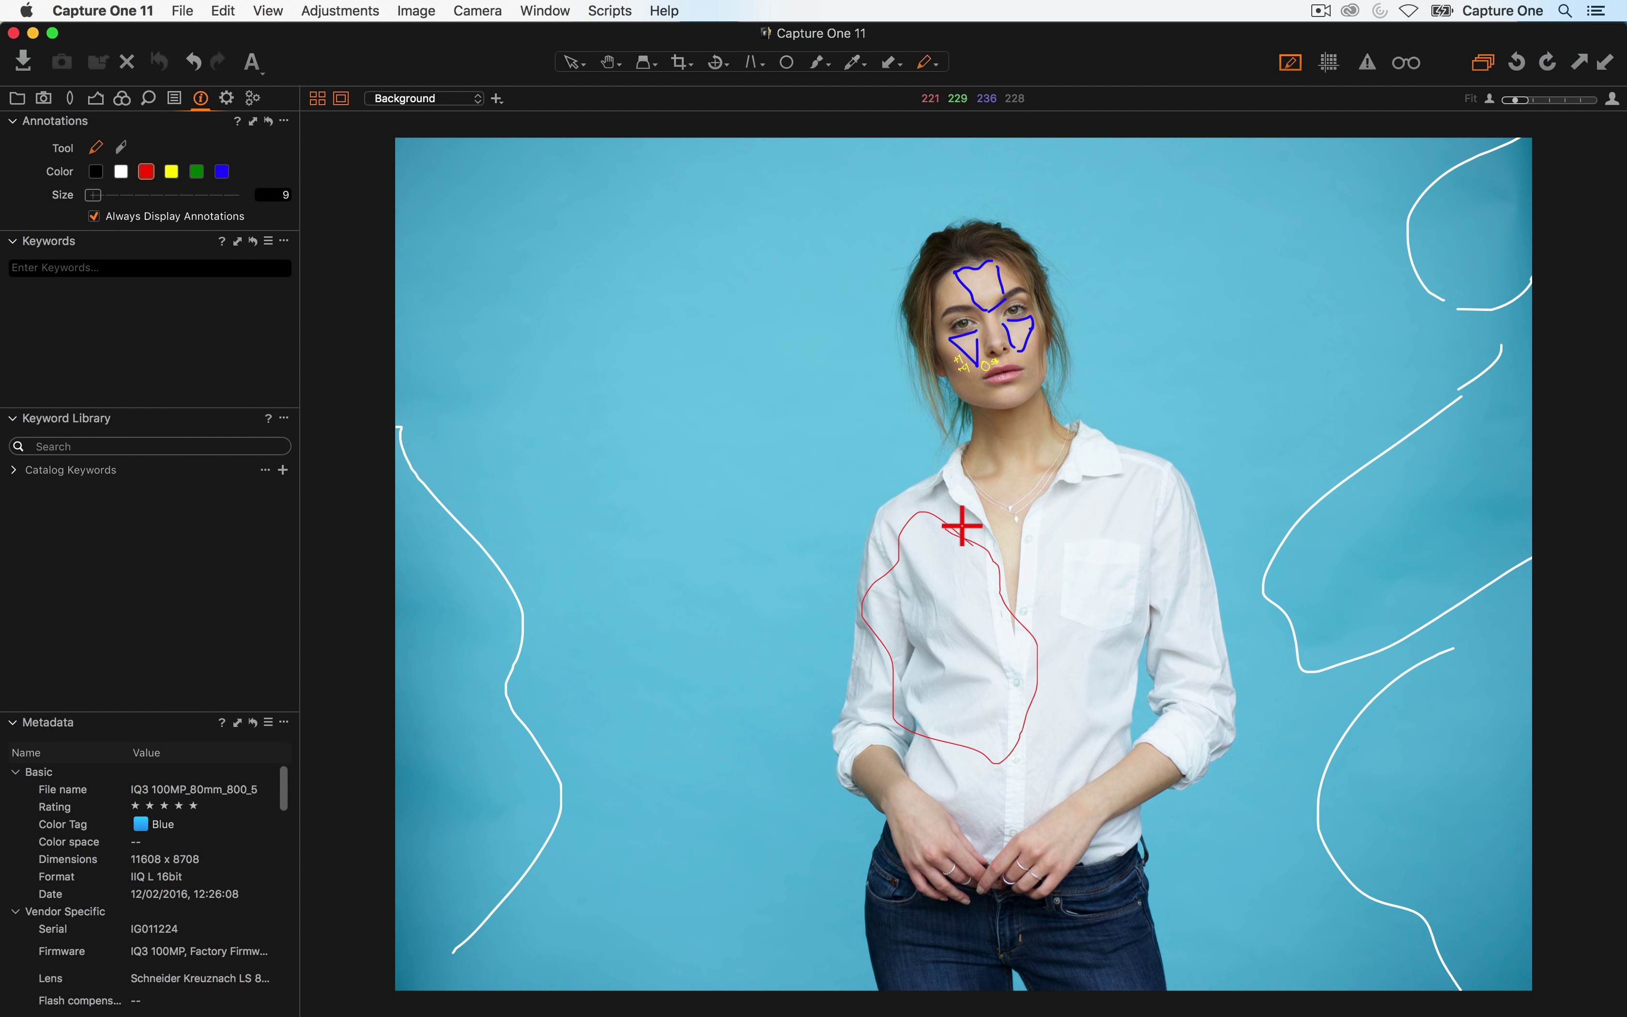
left_click(97, 147)
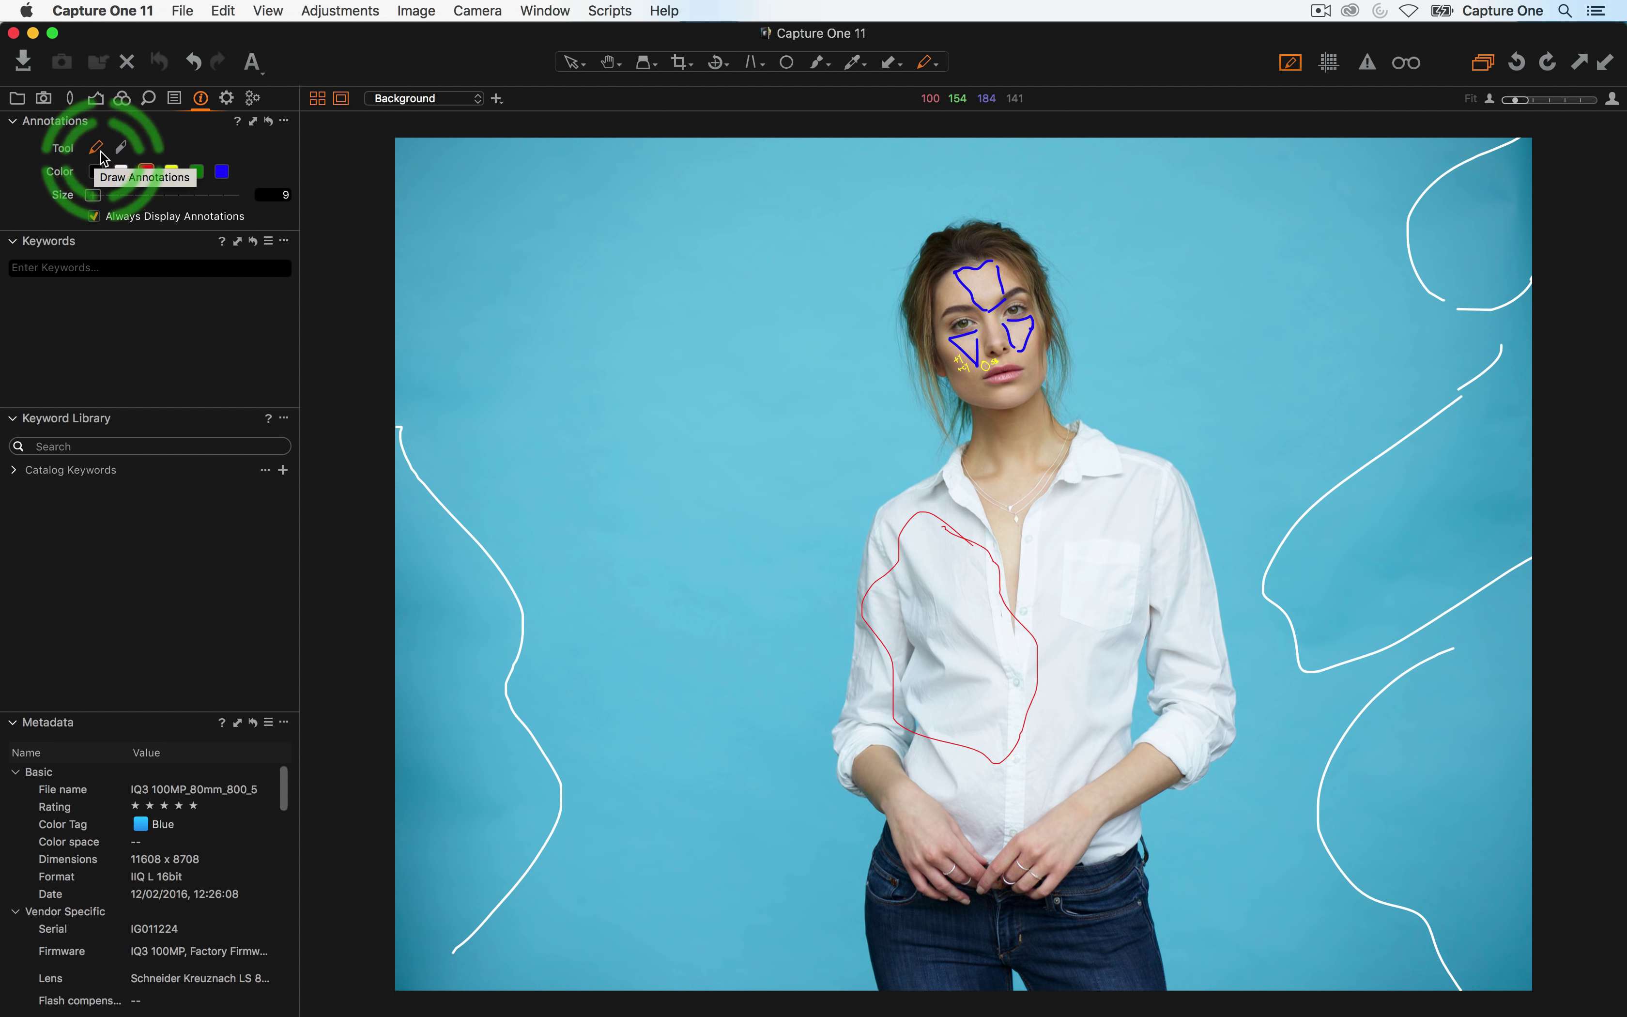
Switch to the Pan tool and toggle the annotation display off and back on
left_click(611, 62)
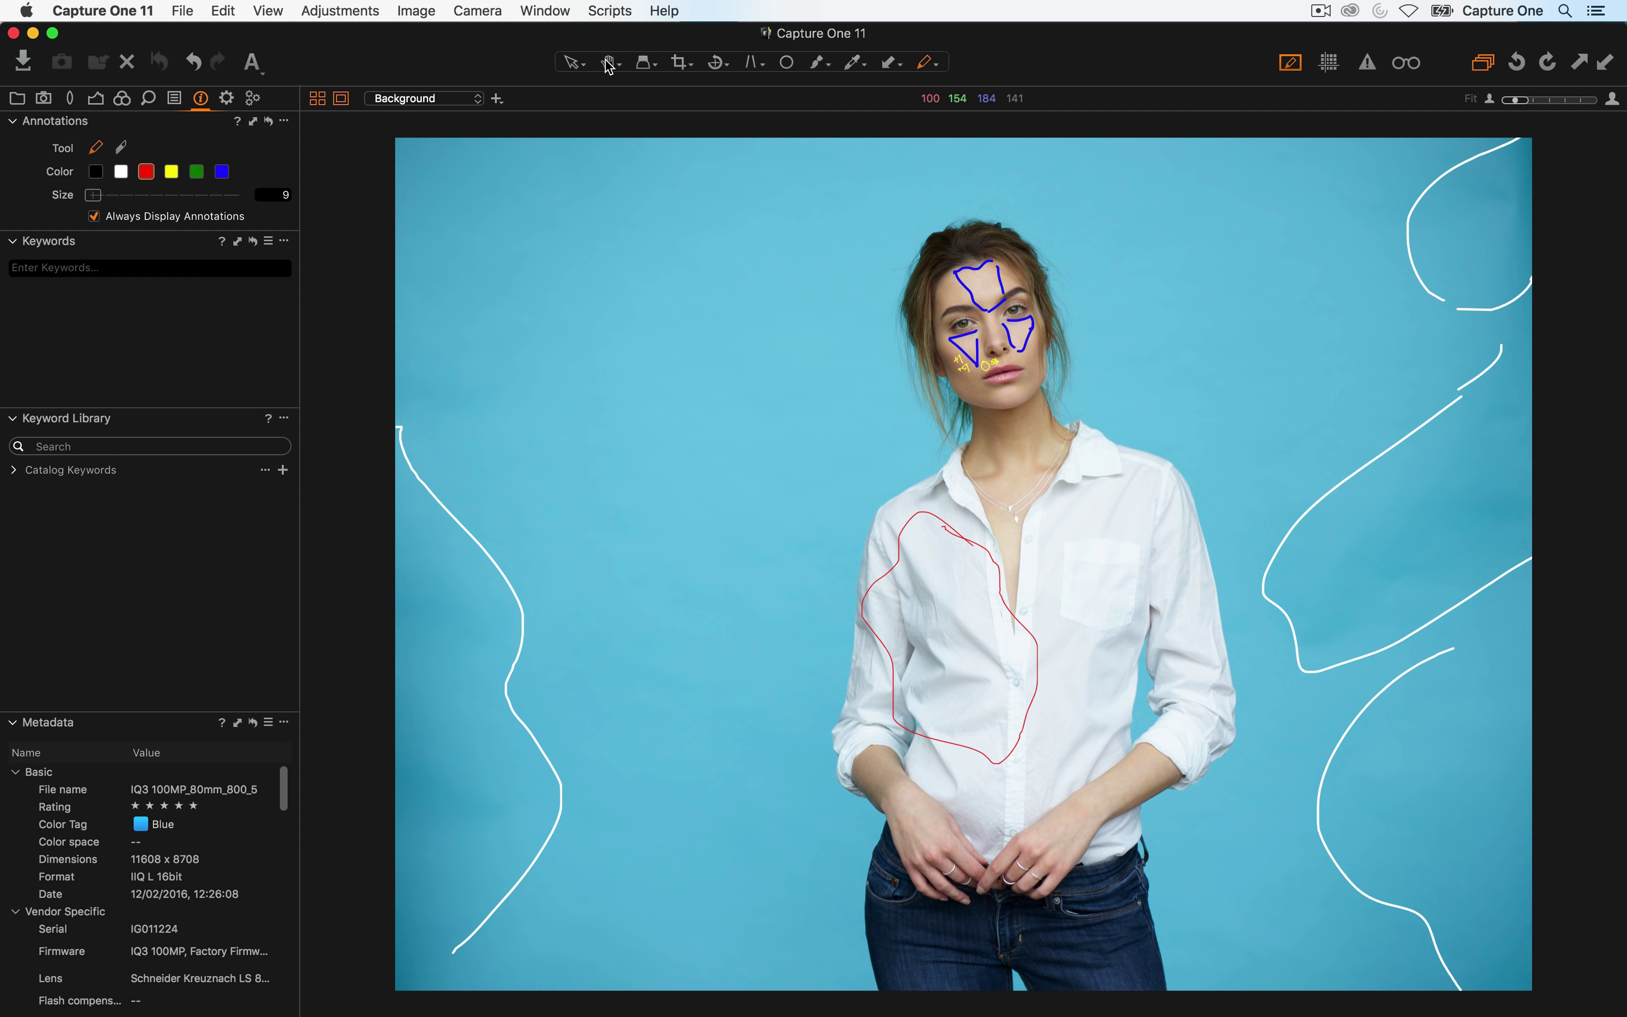
left_click(94, 216)
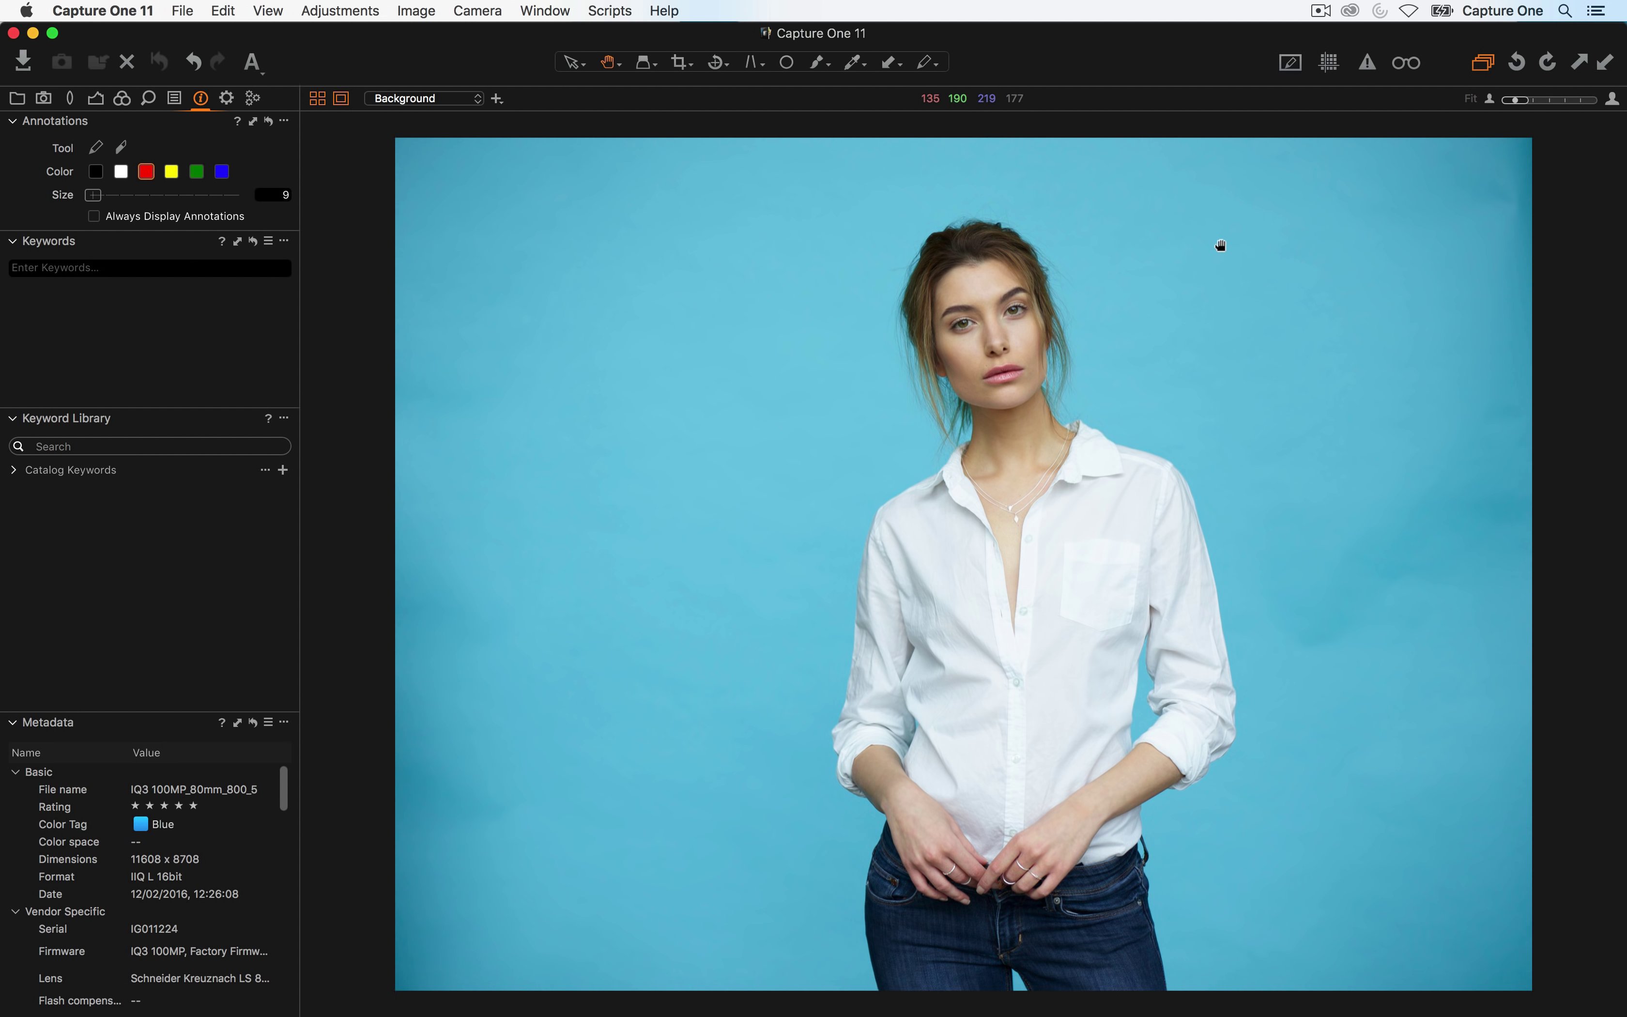
left_click(1291, 66)
left_click(1290, 65)
left_click(1291, 64)
left_click(1298, 67)
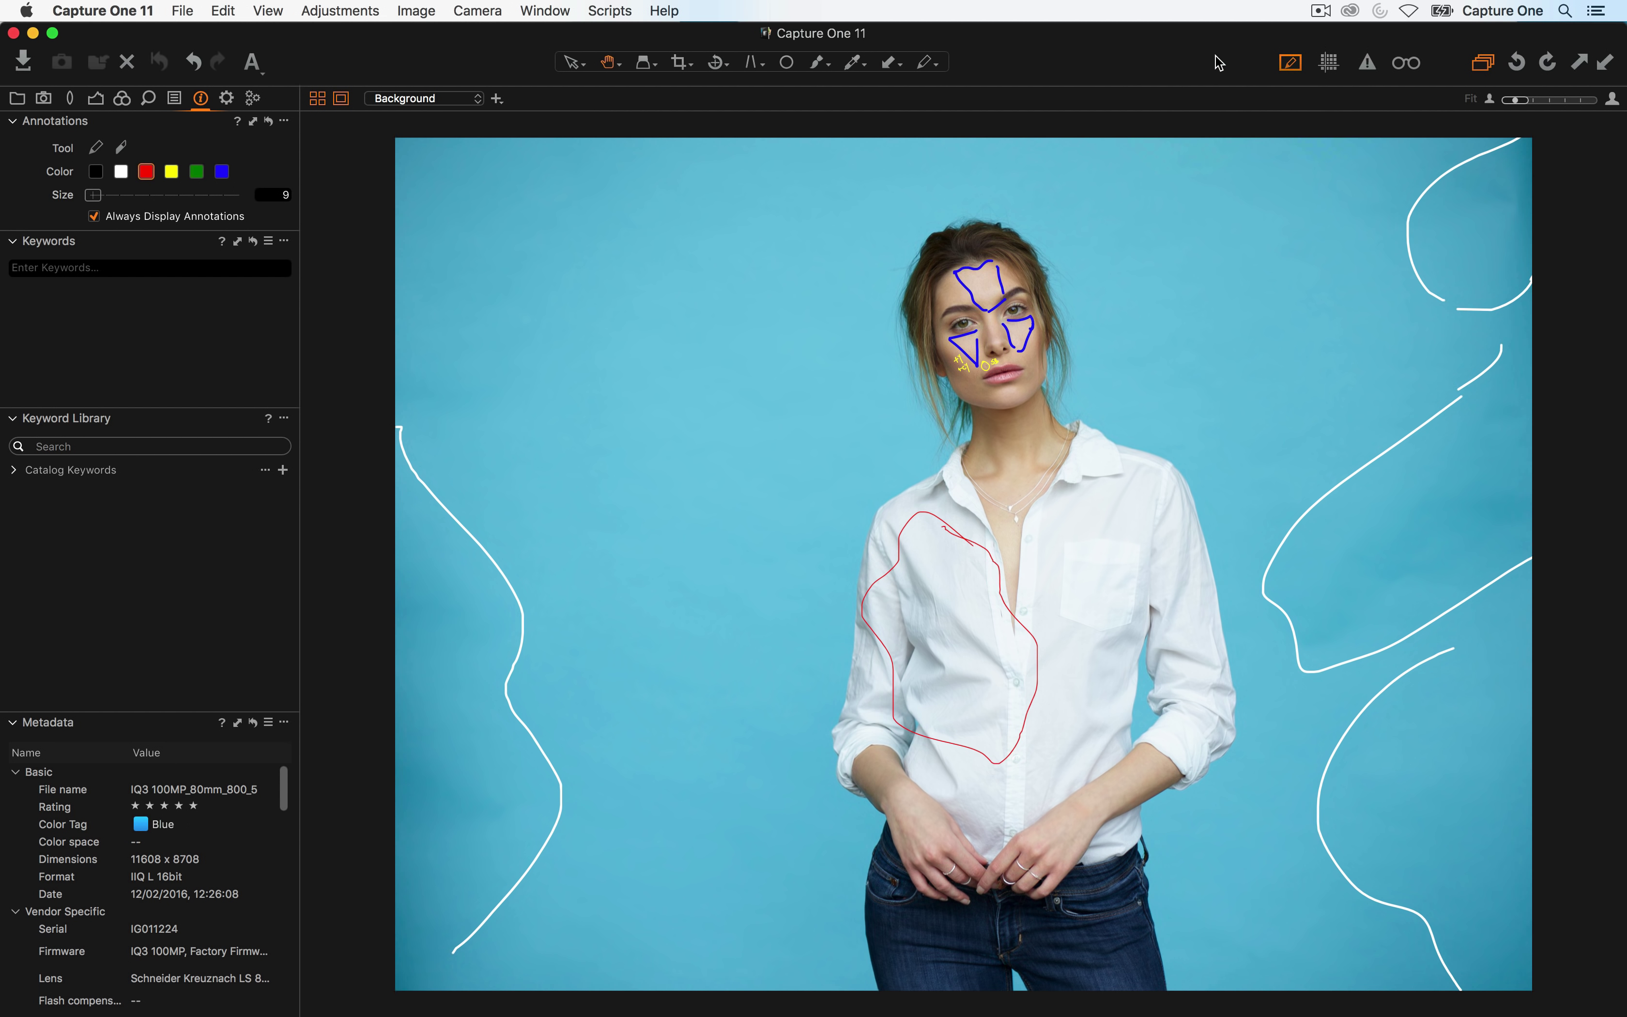
Examine the Show Annotations item among the toolbar customization options, leaving the toolbar as it is
right_click(1185, 62)
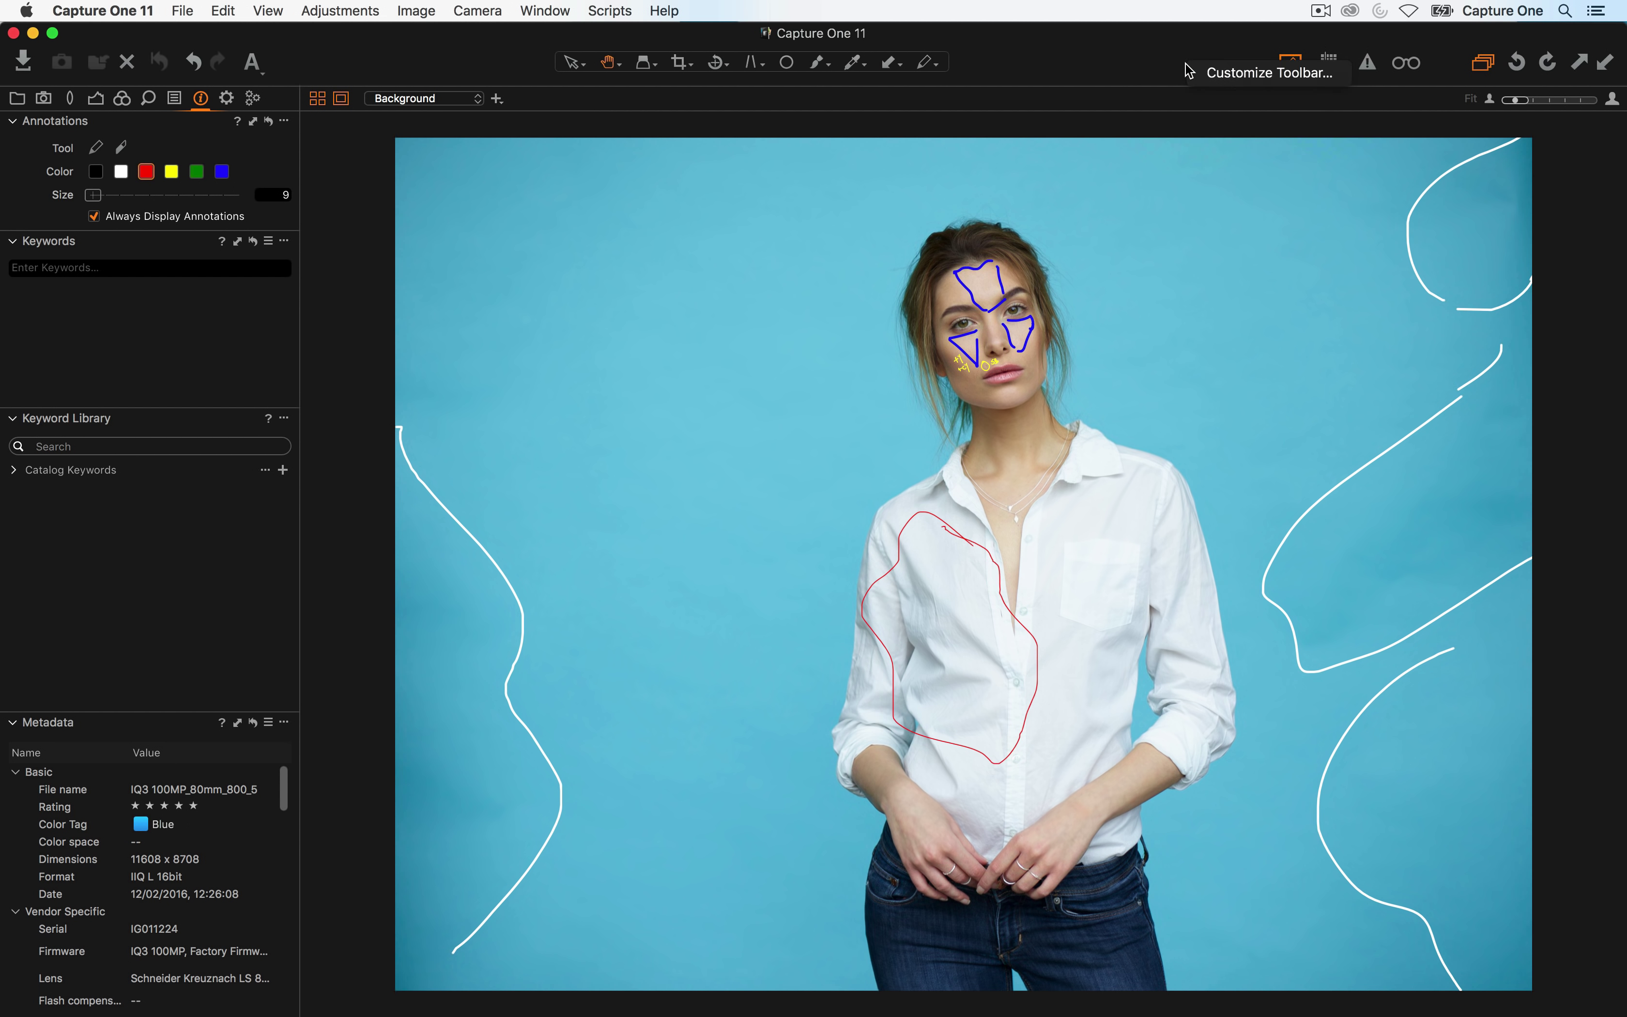
left_click(1263, 72)
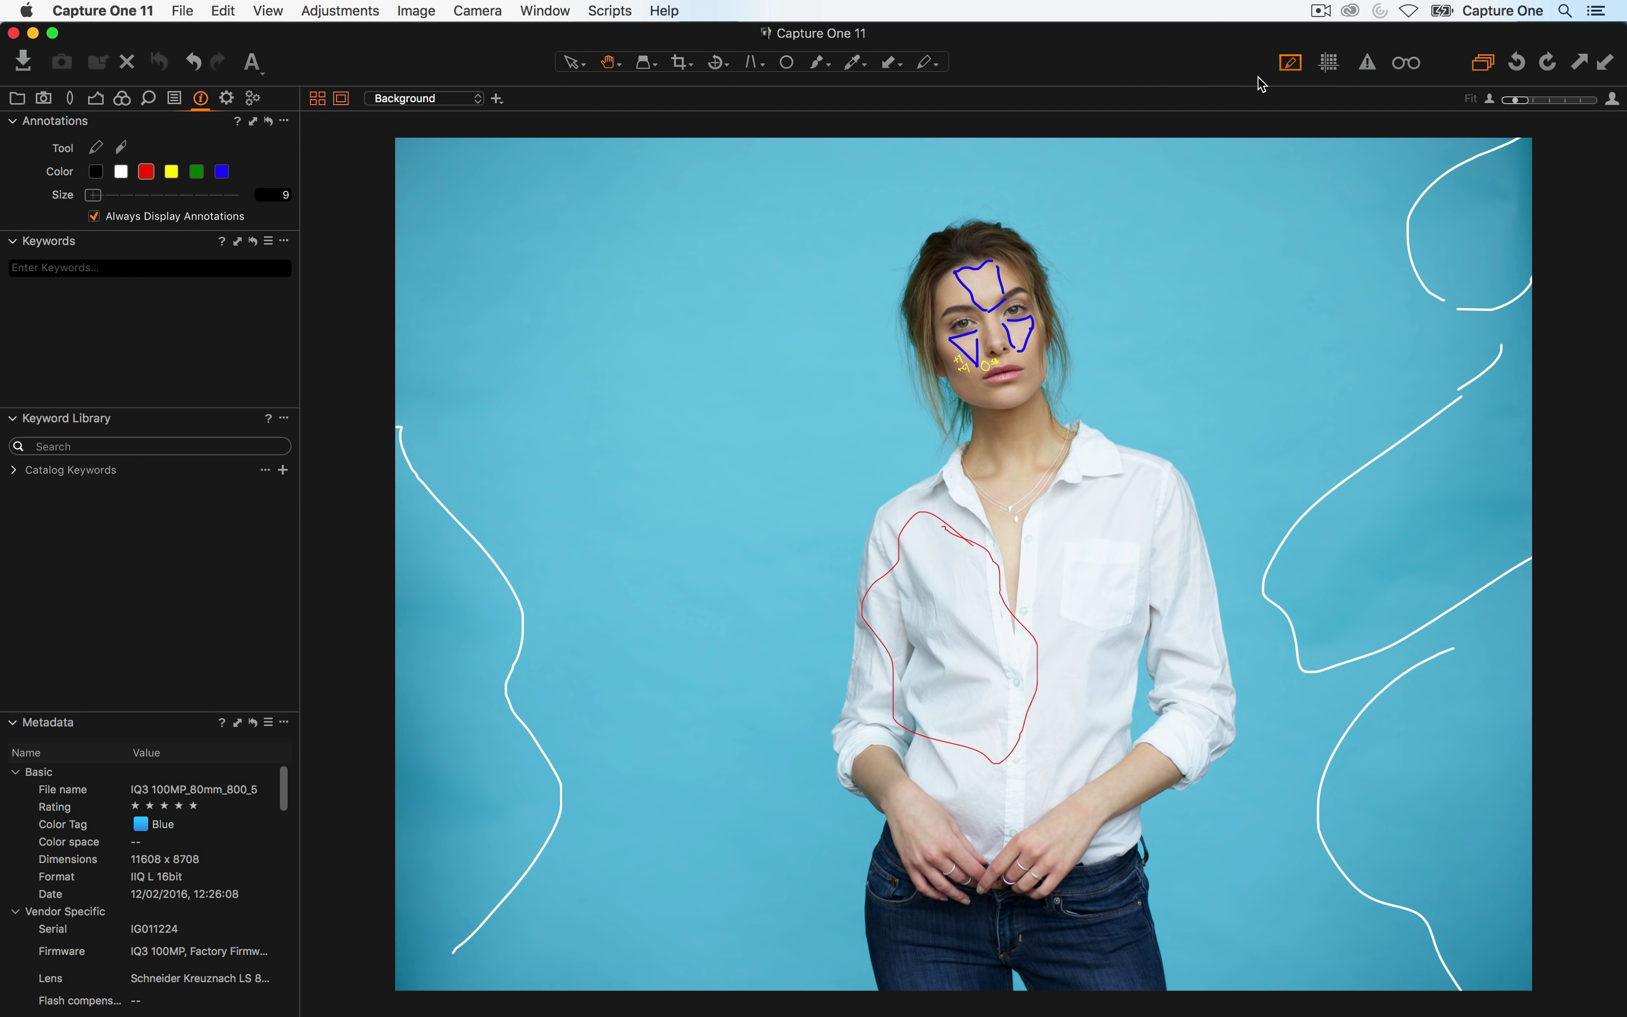
left_click(346, 207)
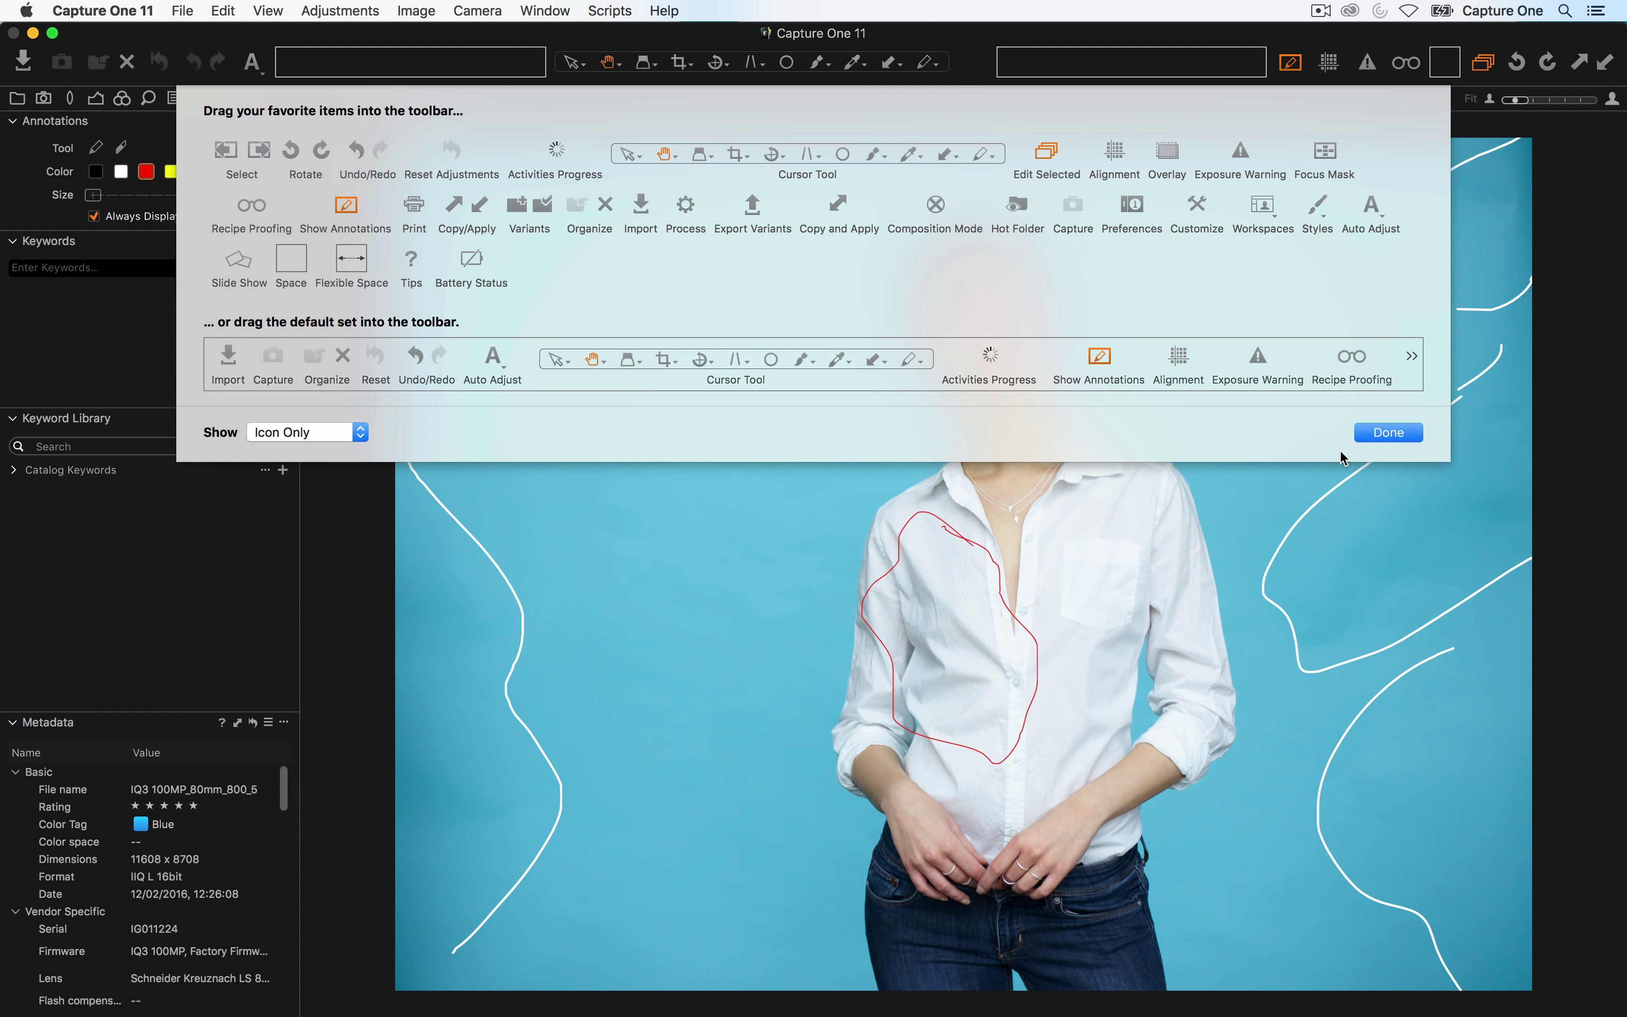
left_click(1386, 434)
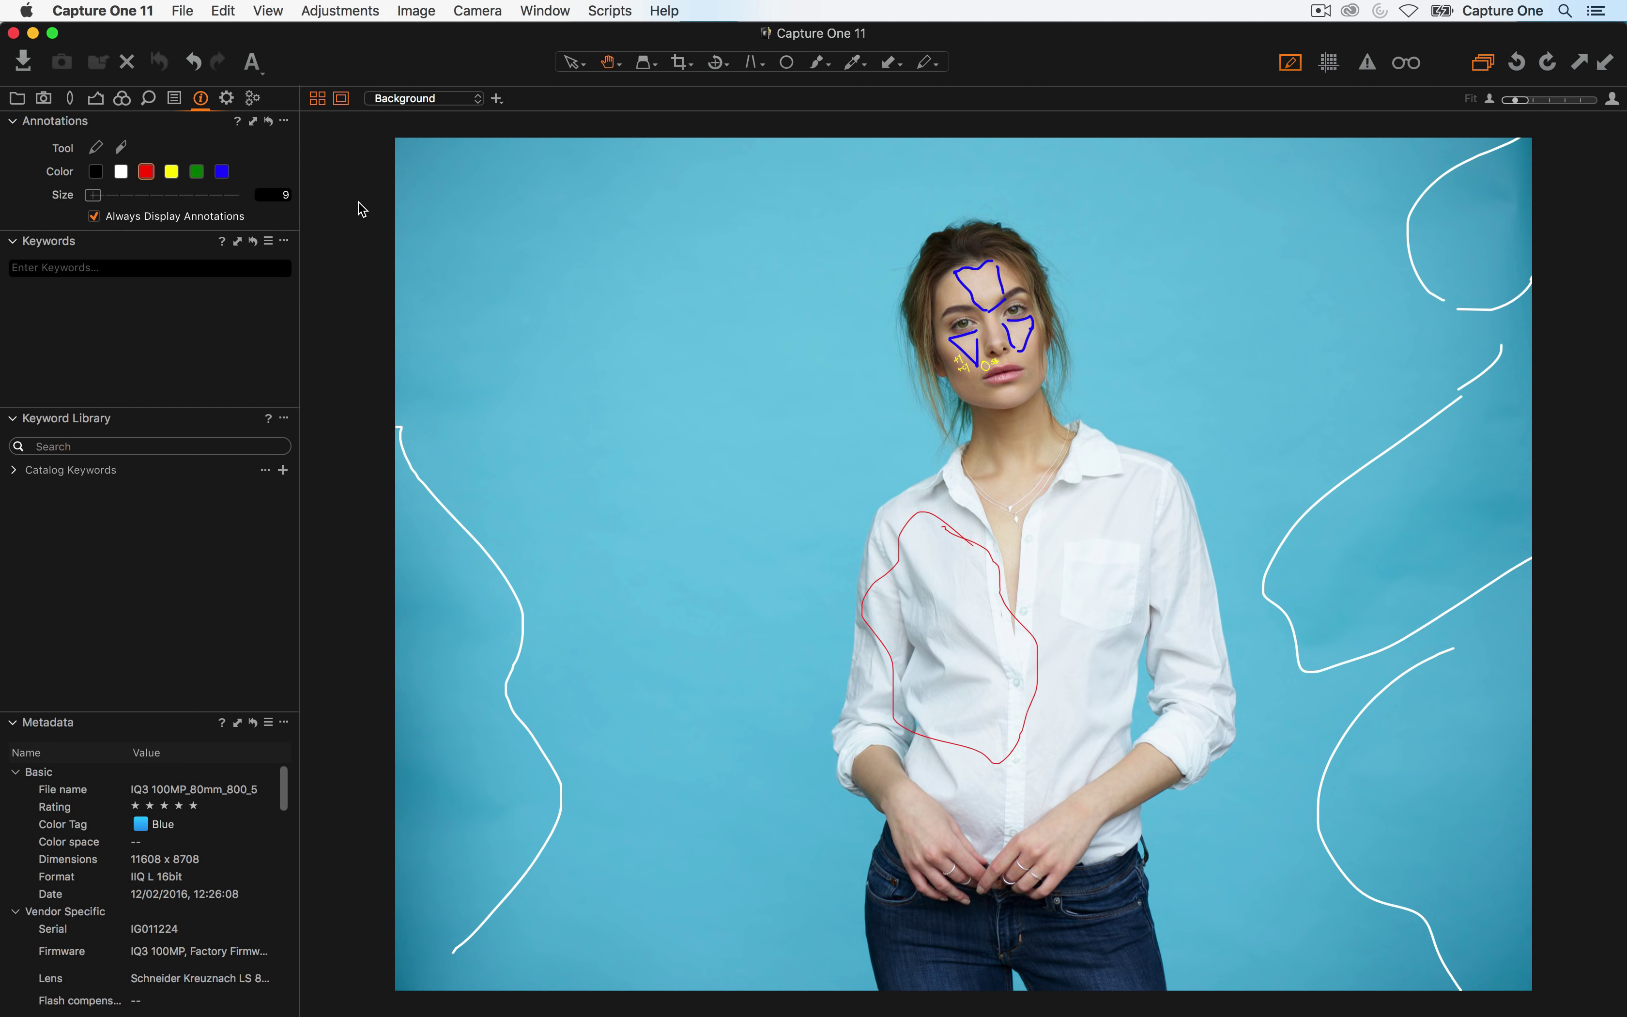
Export the original image to the Pictures folder, packed as an EIP file
left_click(185, 9)
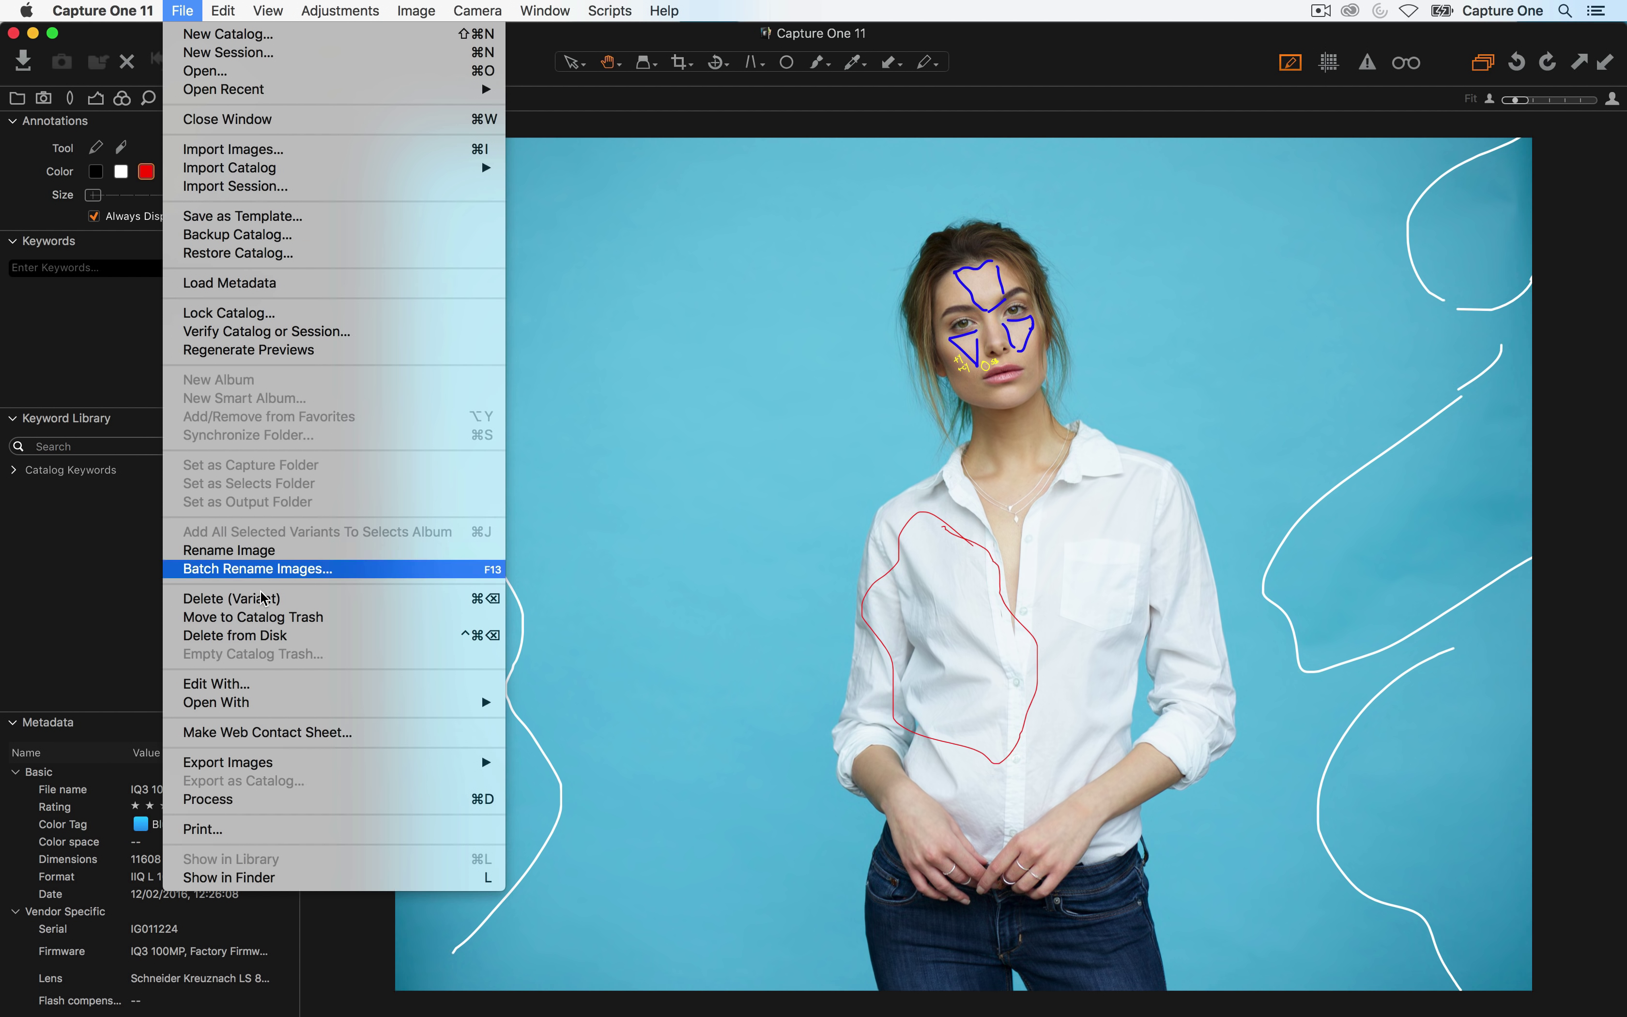
mouse_move(311, 766)
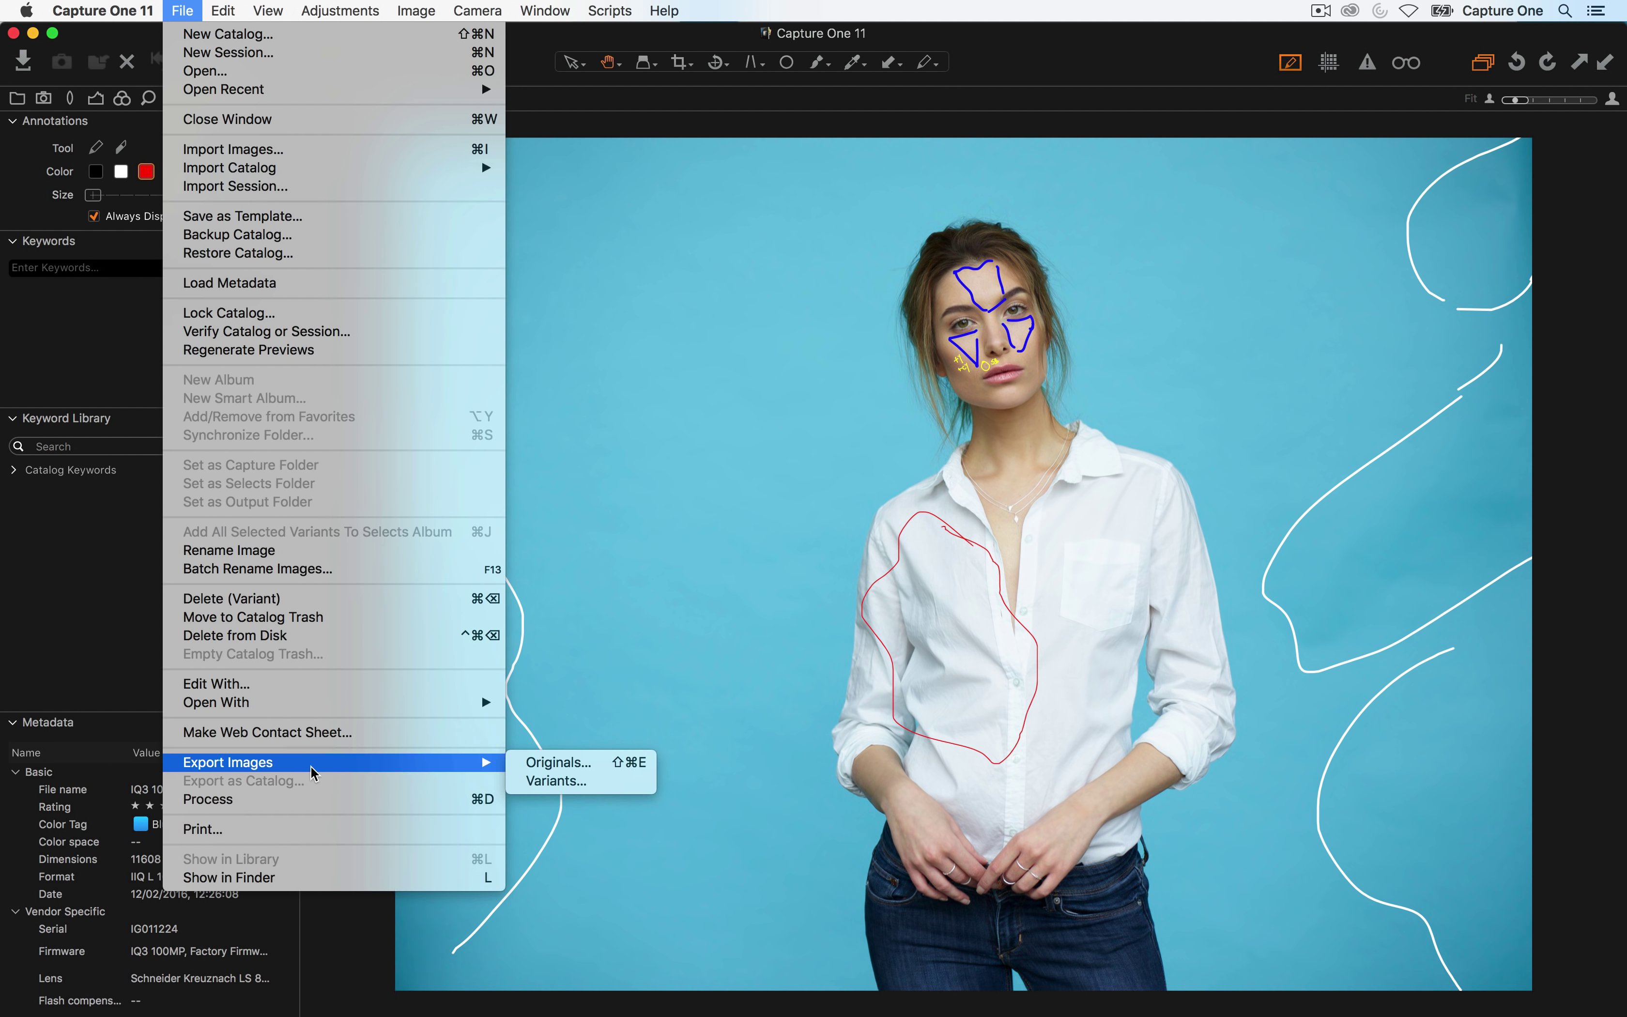
left_click(642, 766)
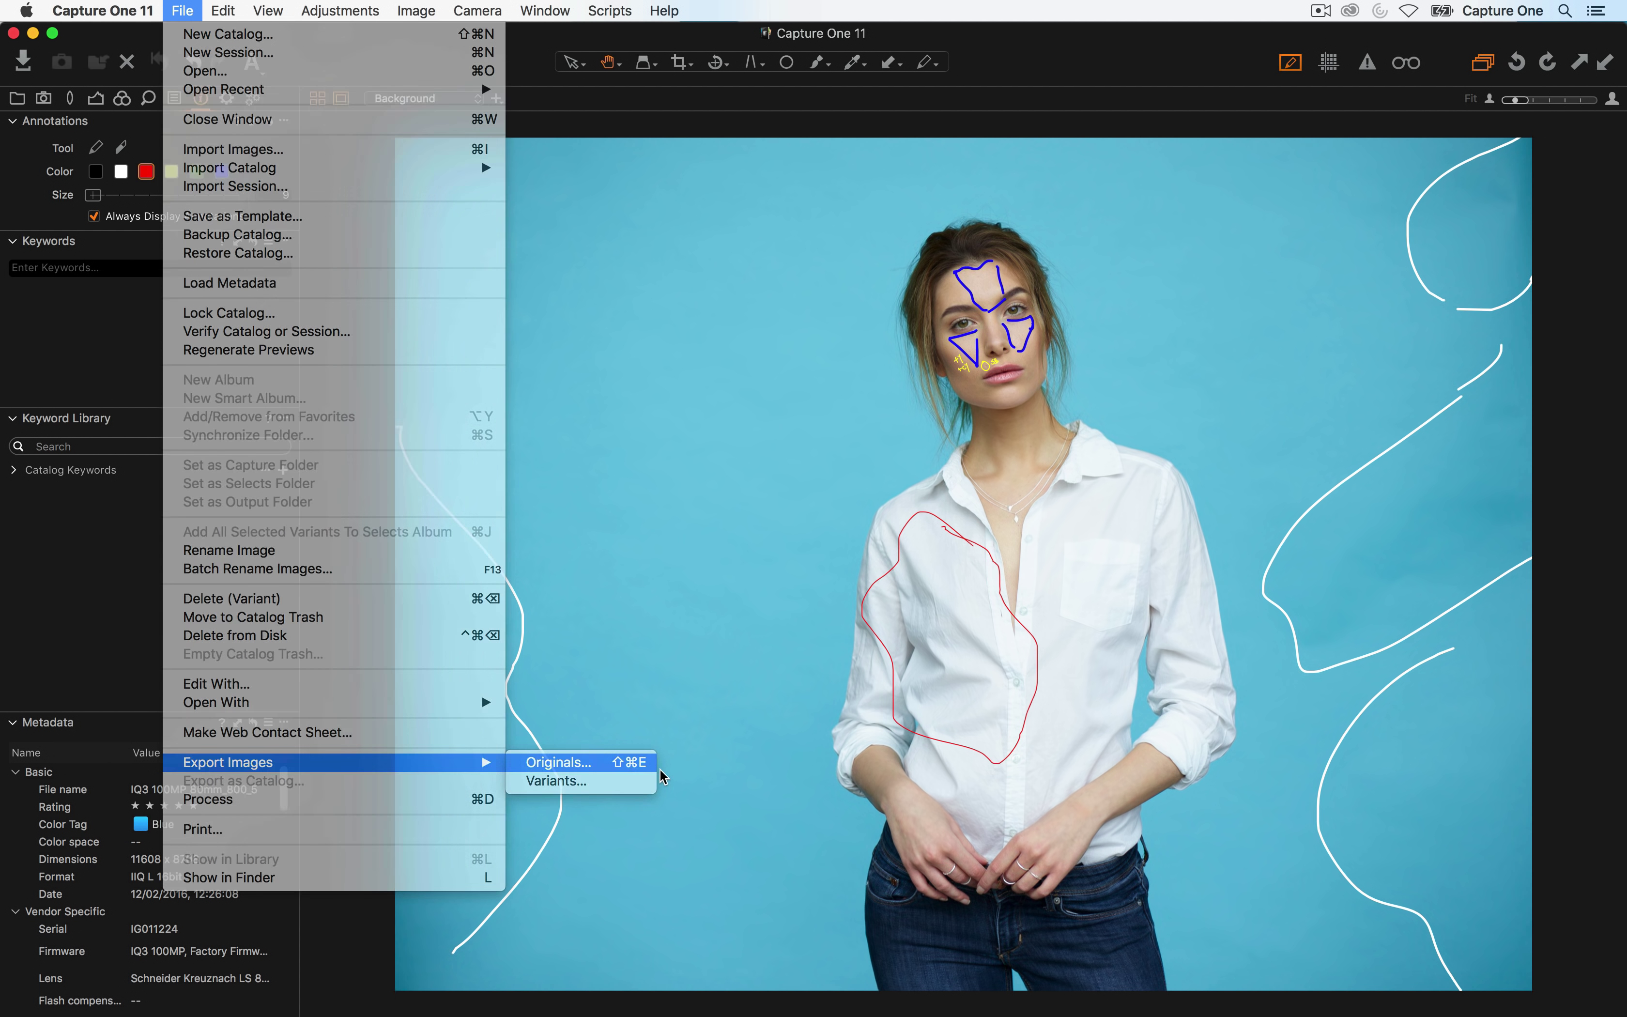
left_click(857, 125)
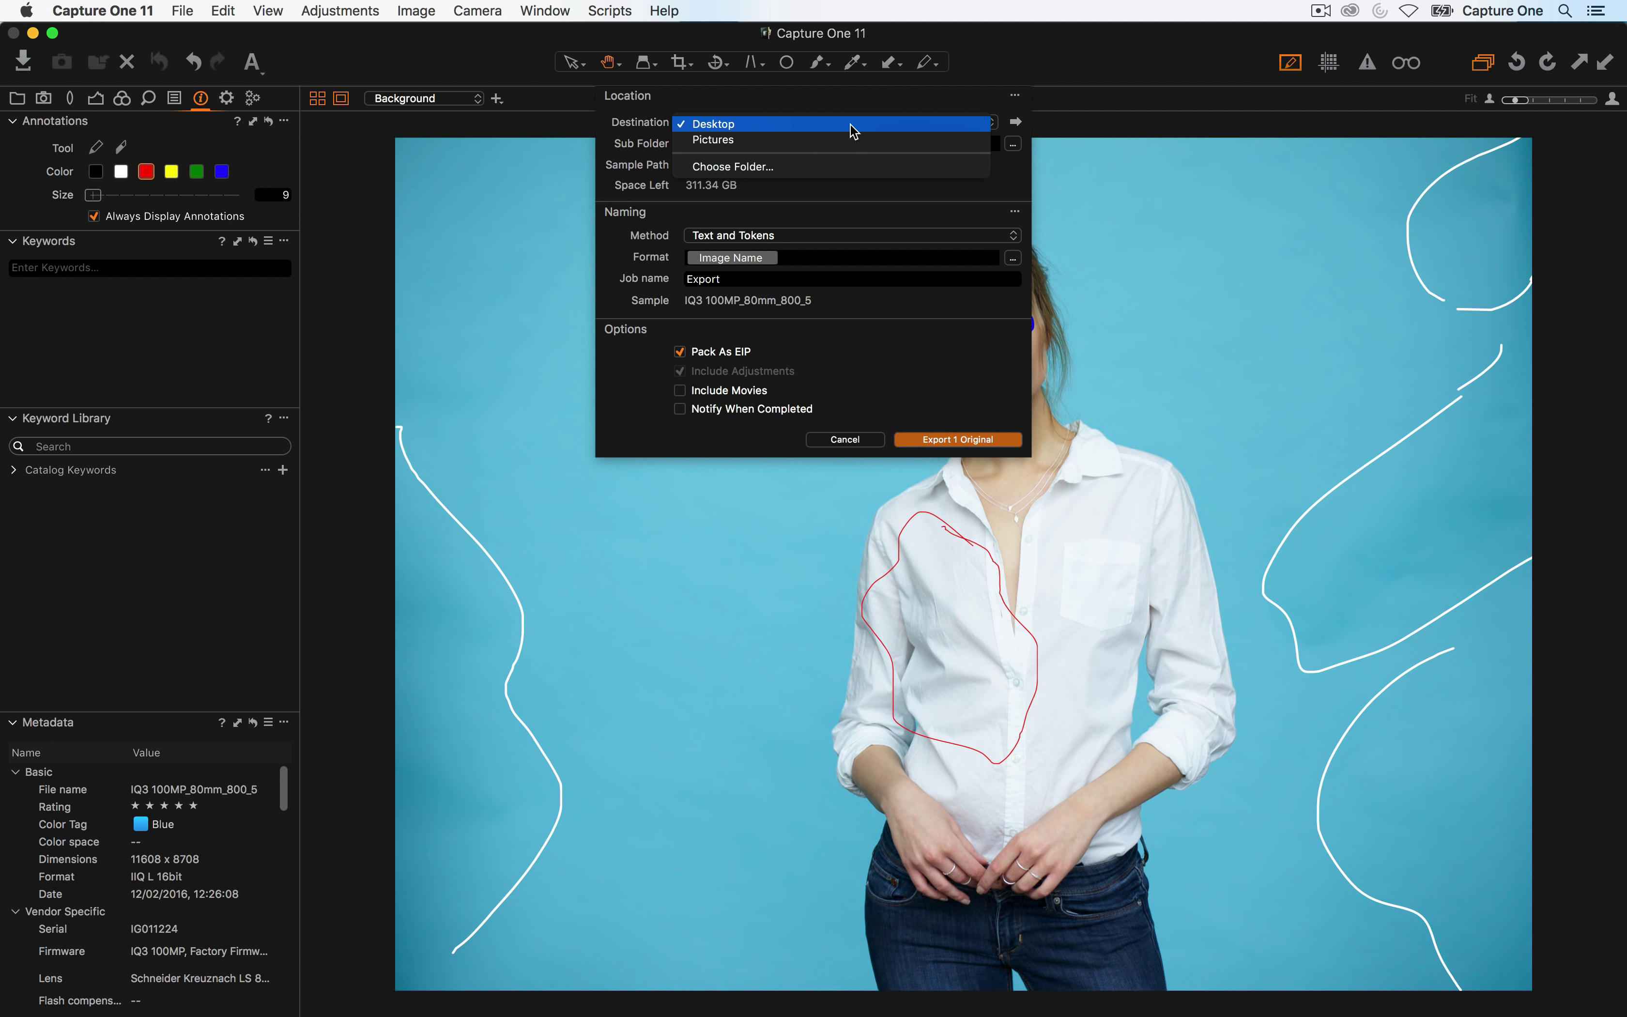
left_click(796, 164)
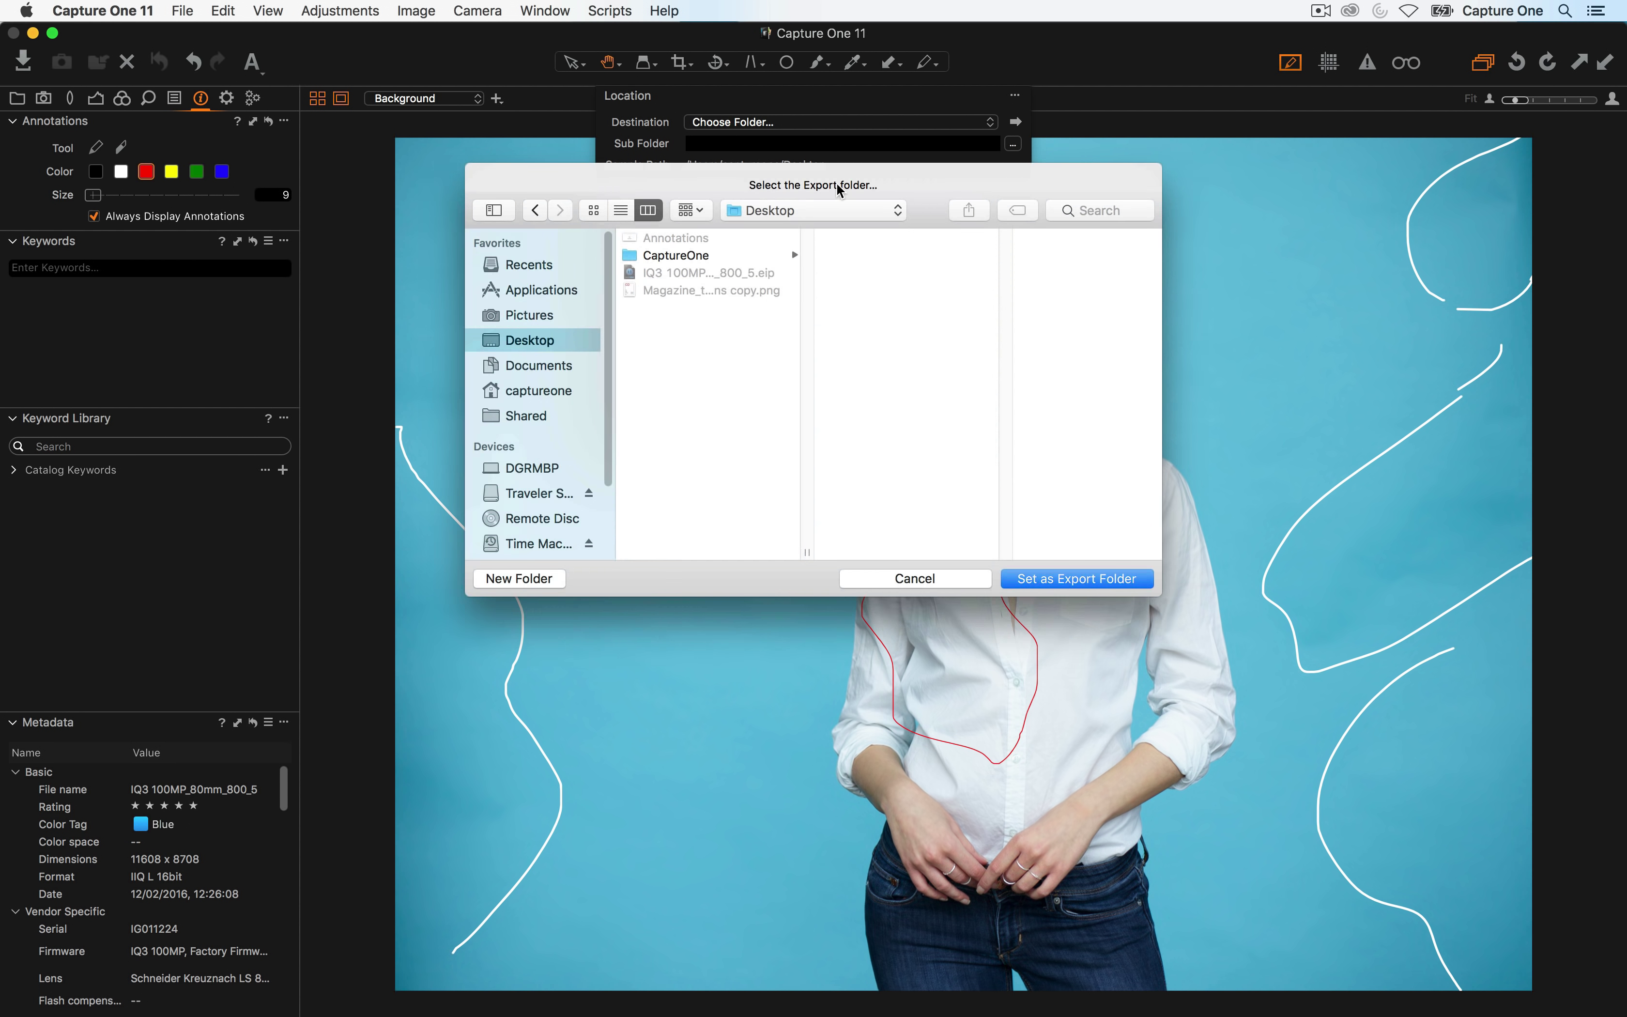
left_click(530, 315)
left_click(1093, 577)
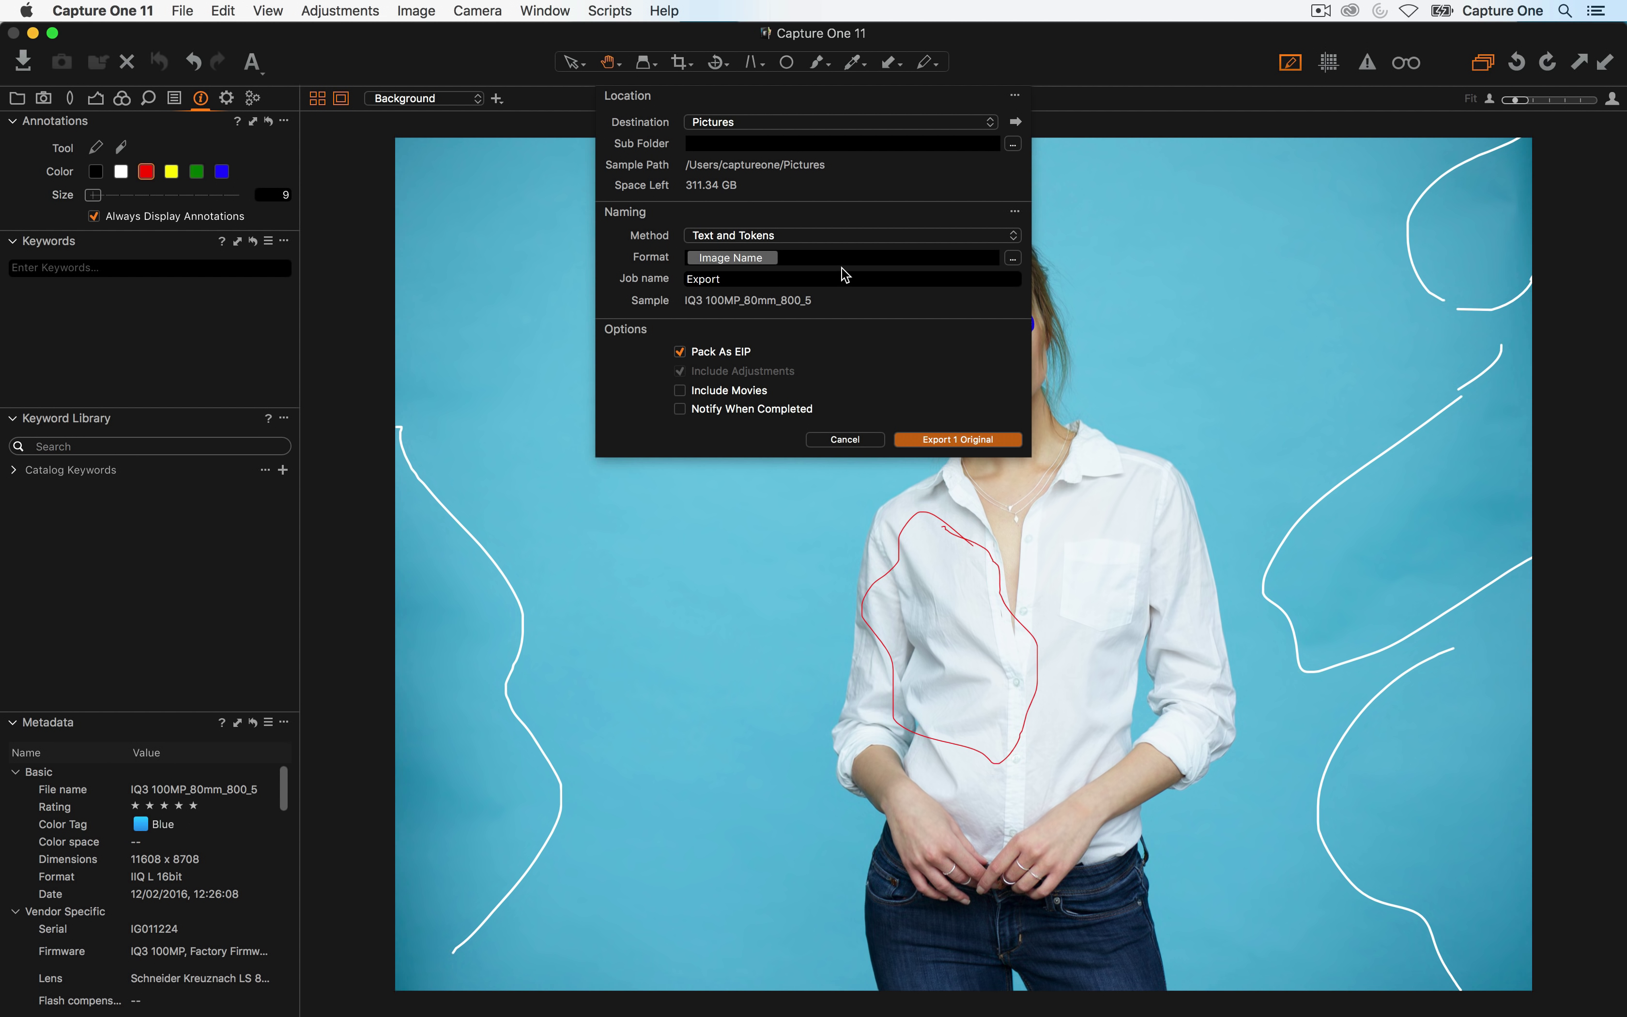
left_click(674, 354)
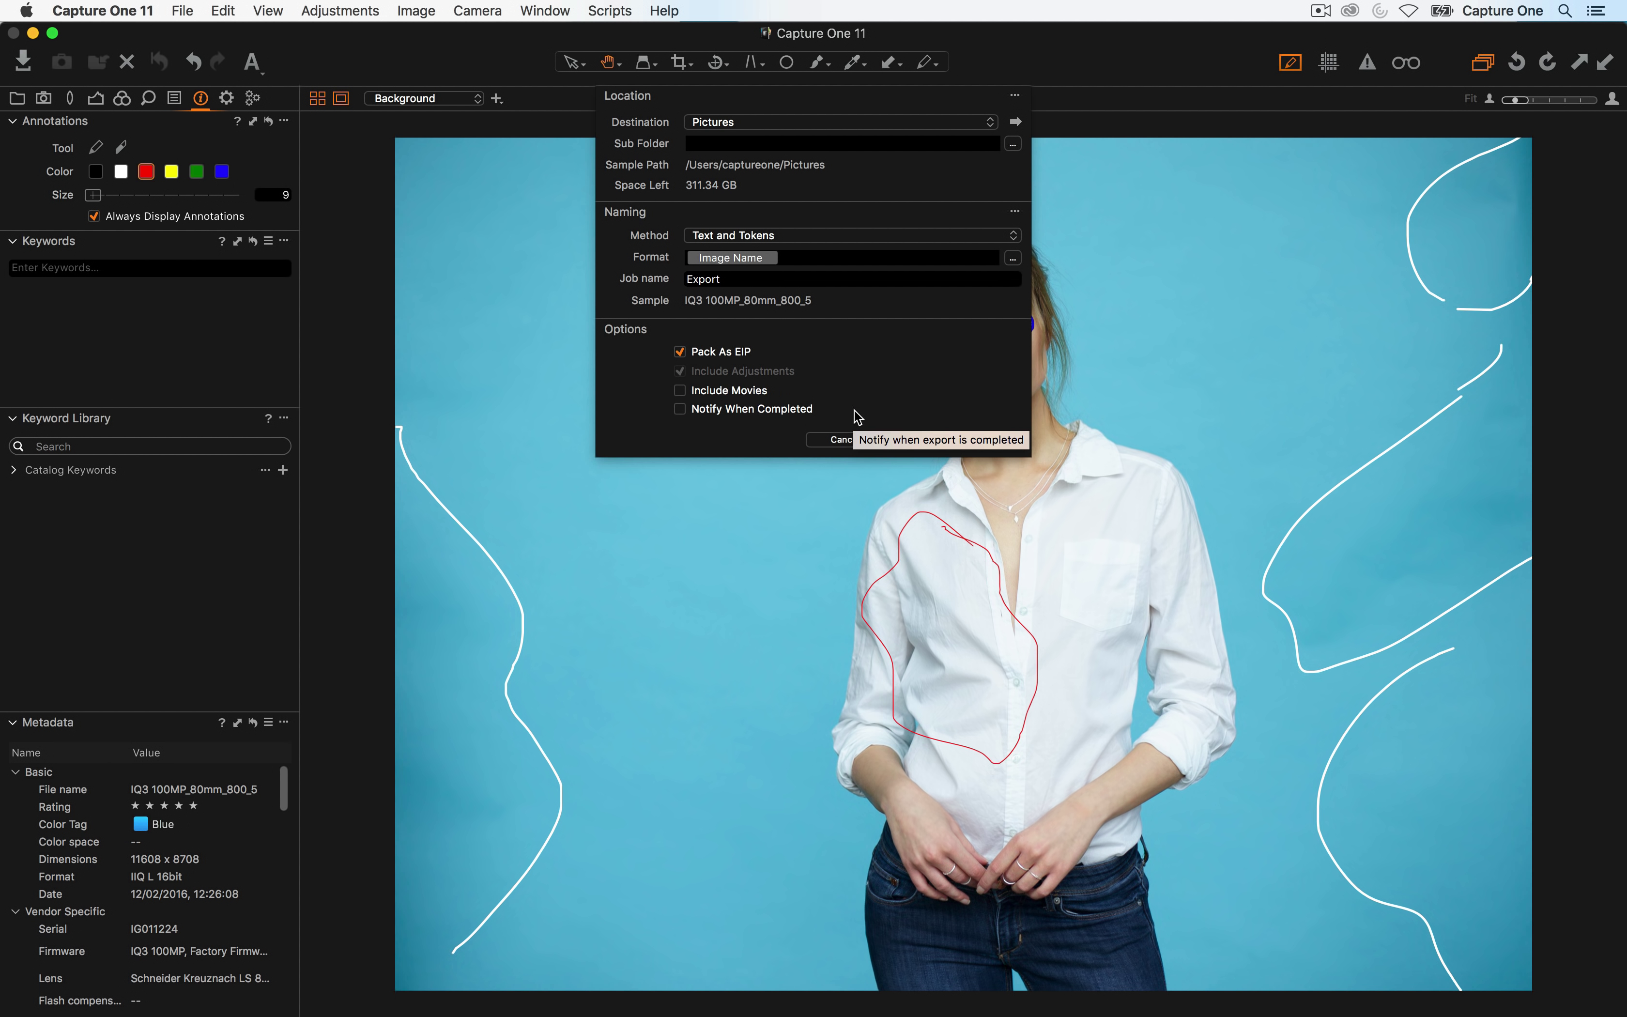
left_click(973, 441)
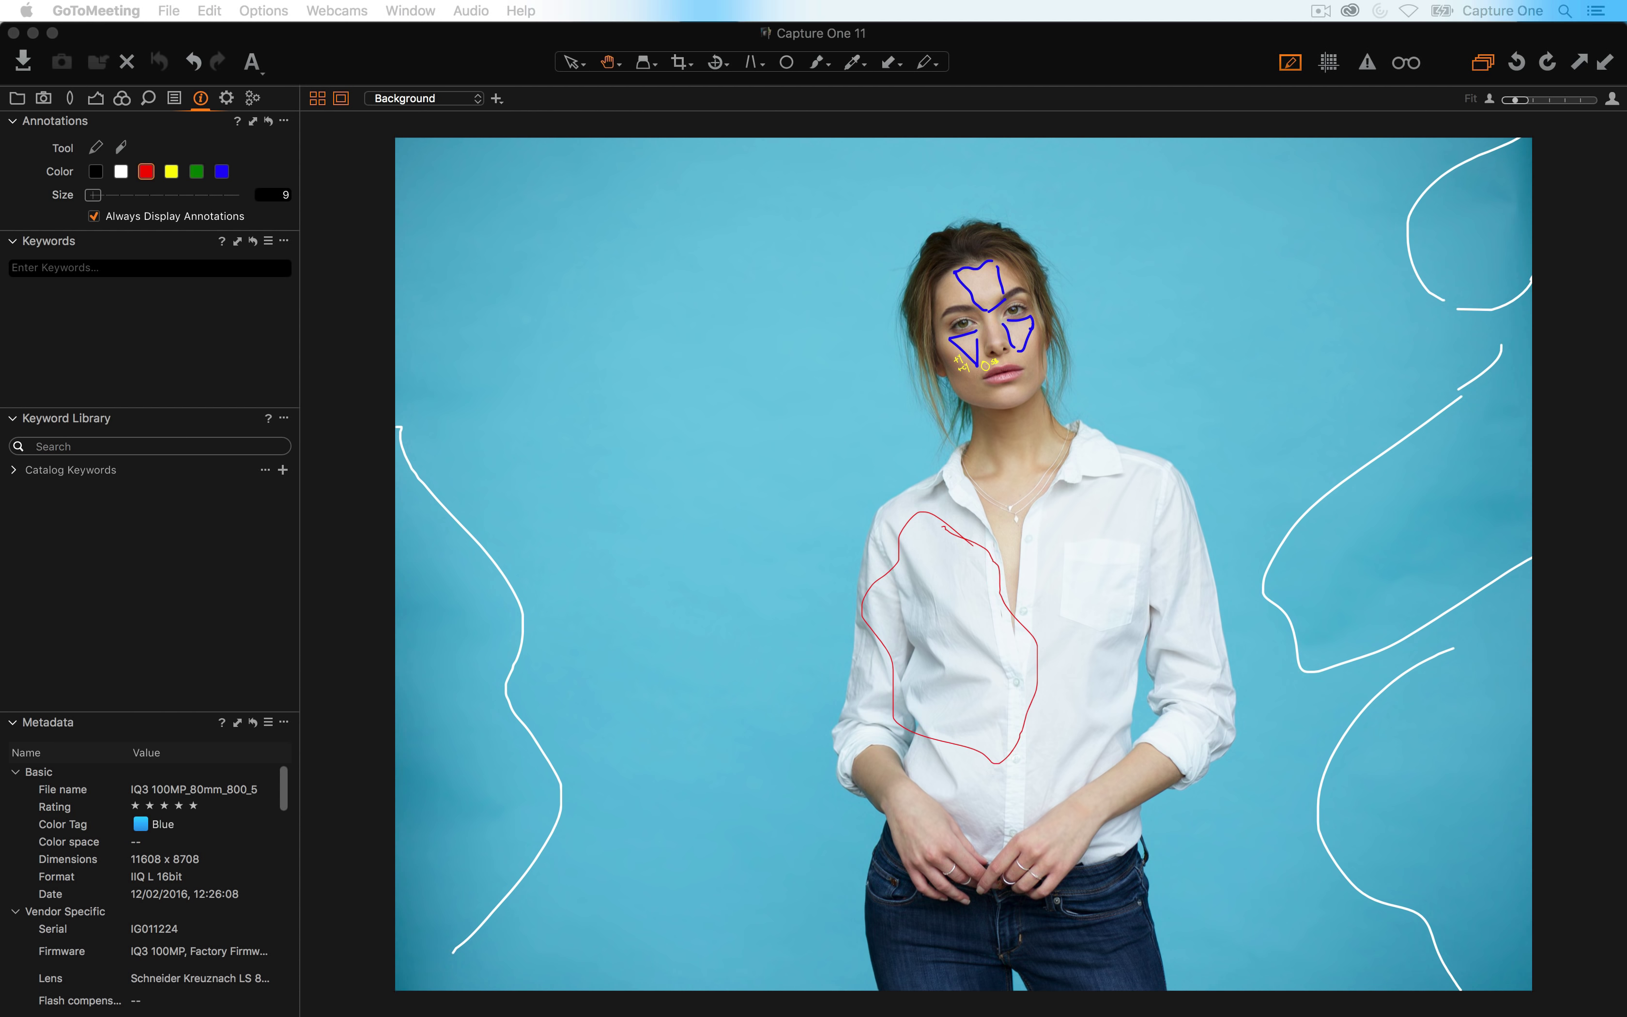
Switch to Finder and preview the exported IQ3 100MP_80mm_800_5.eip file in the Pictures folder
key("super+Tab")
key("super+Tab")
key("super+Tab")
key("super+Tab")
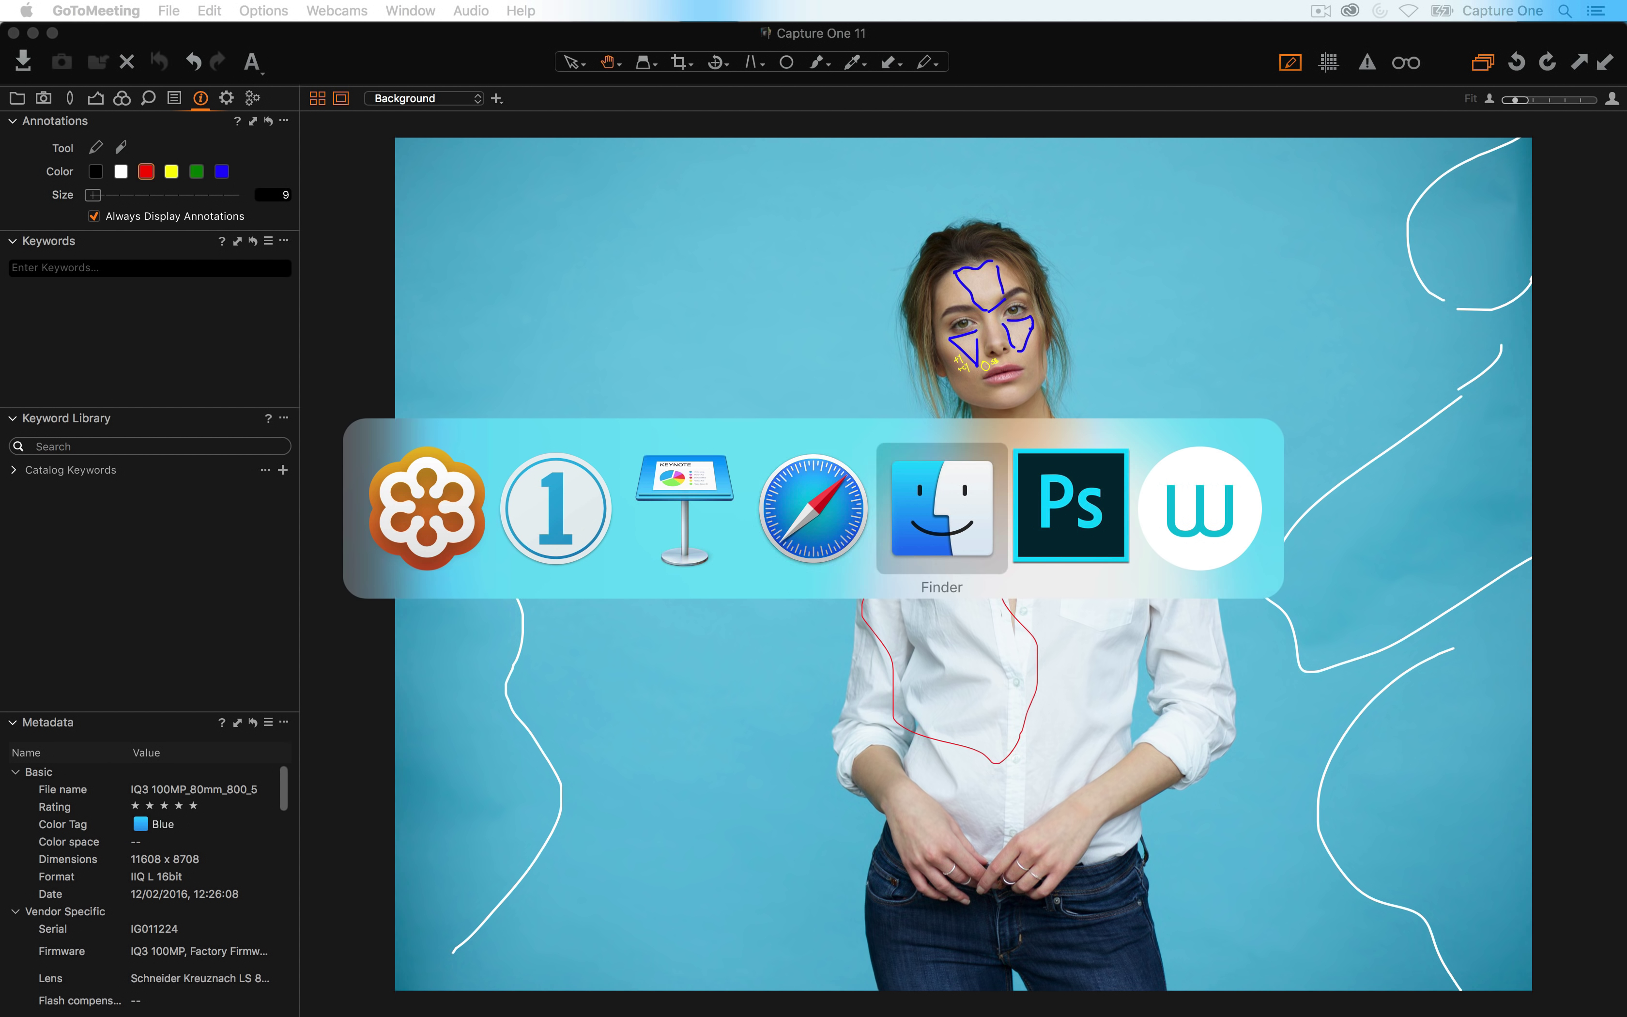
key("Escape")
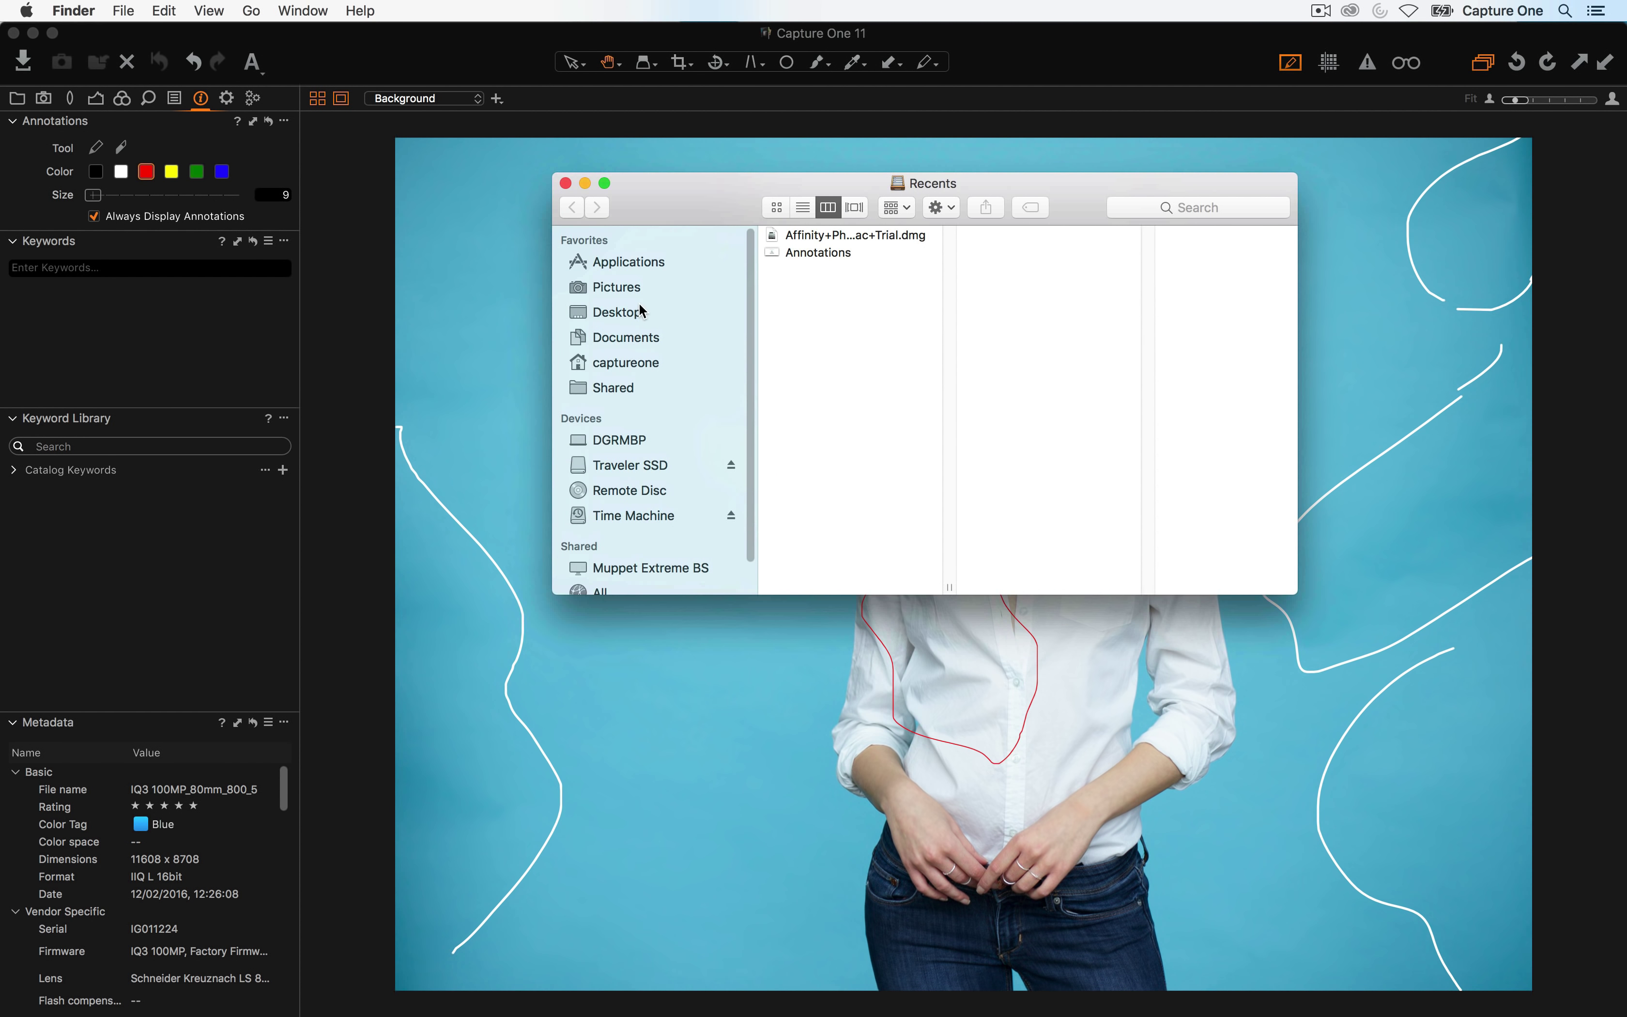
left_click(628, 290)
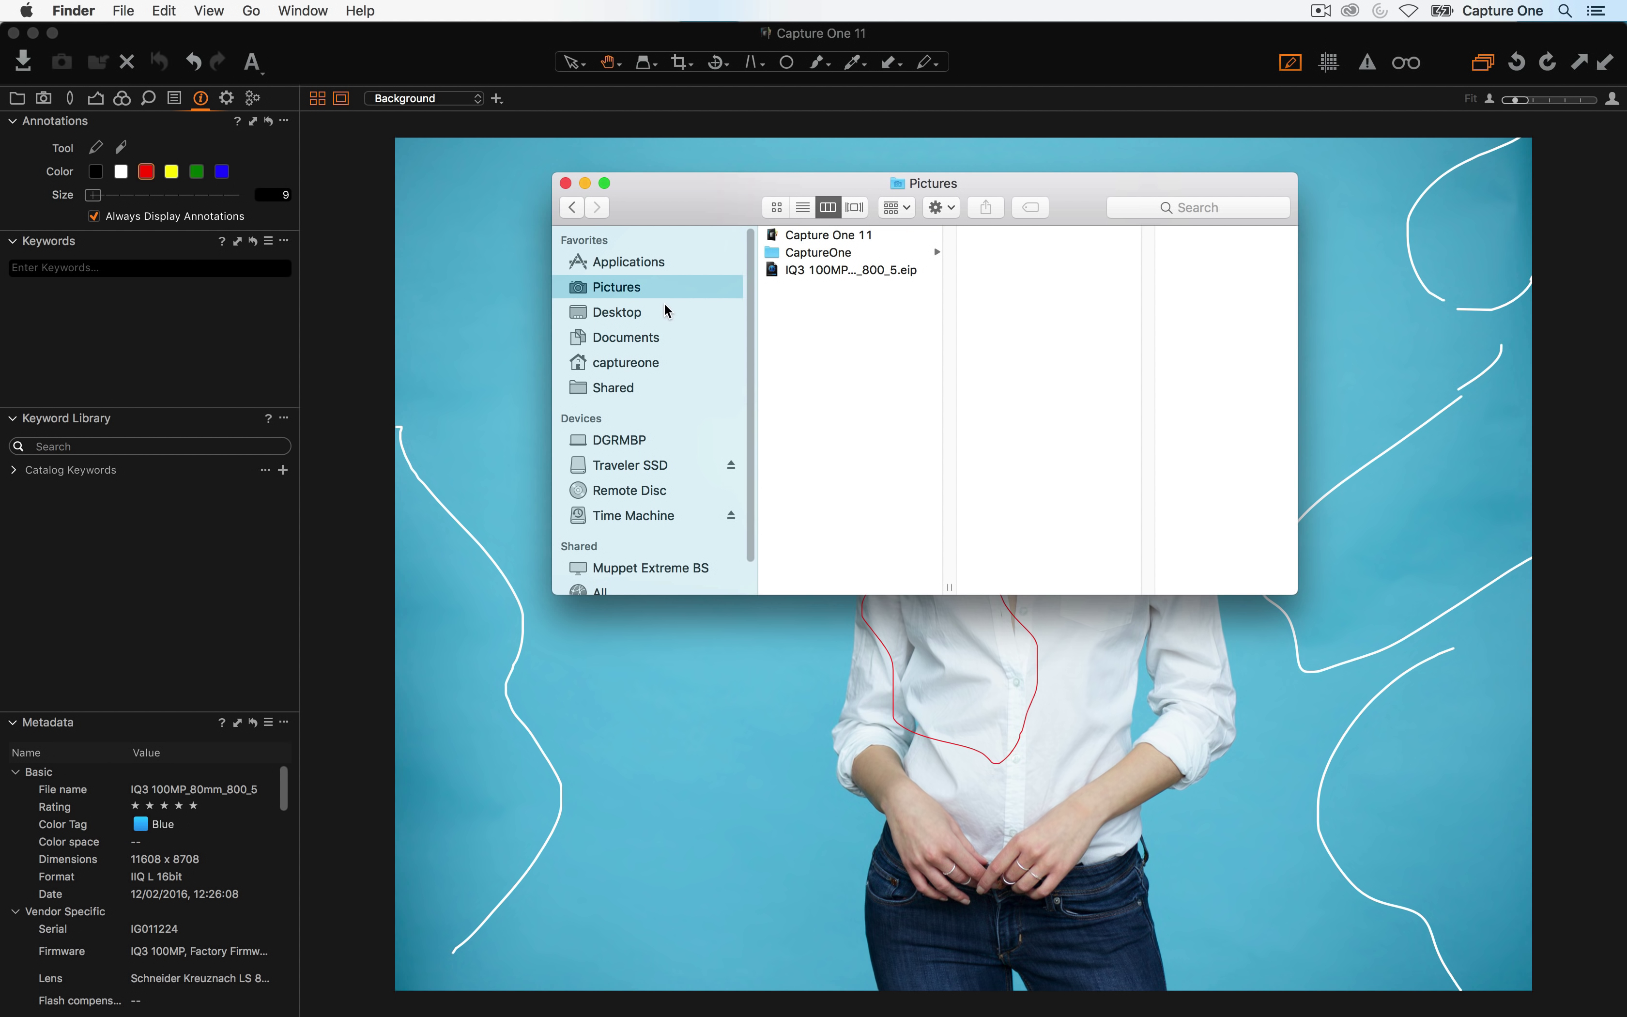
left_click(849, 271)
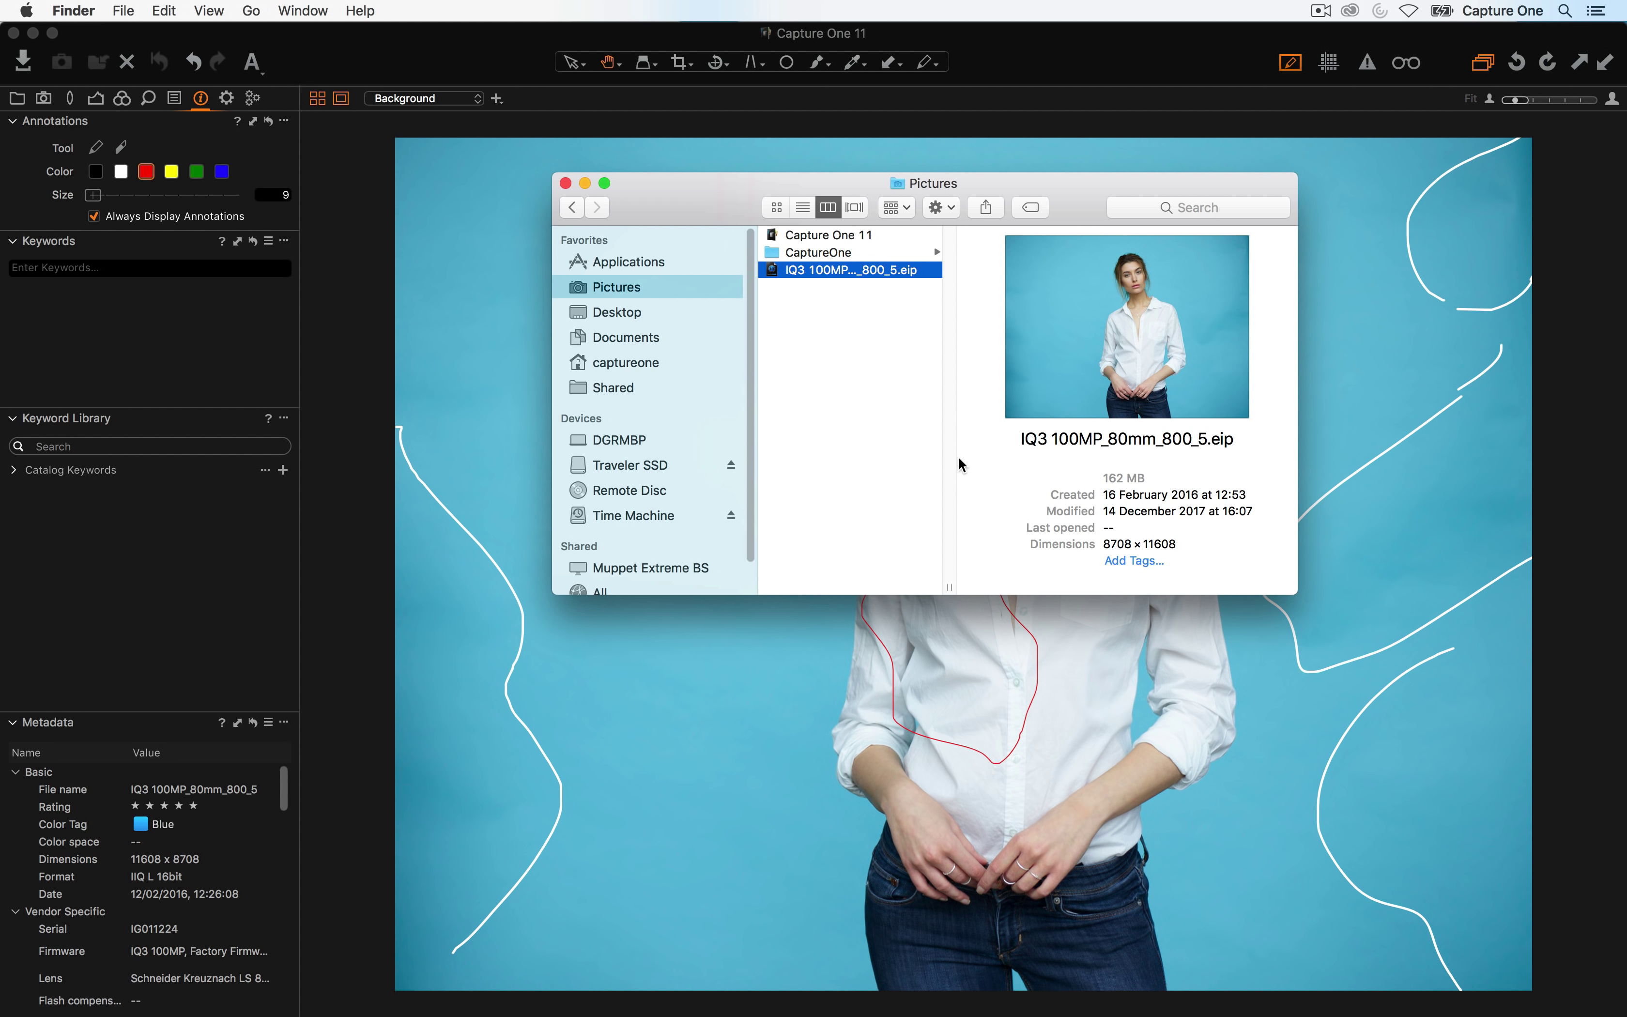
mouse_move(734, 198)
left_mouse_down()
mouse_move(689, 208)
mouse_move(728, 232)
left_mouse_up()
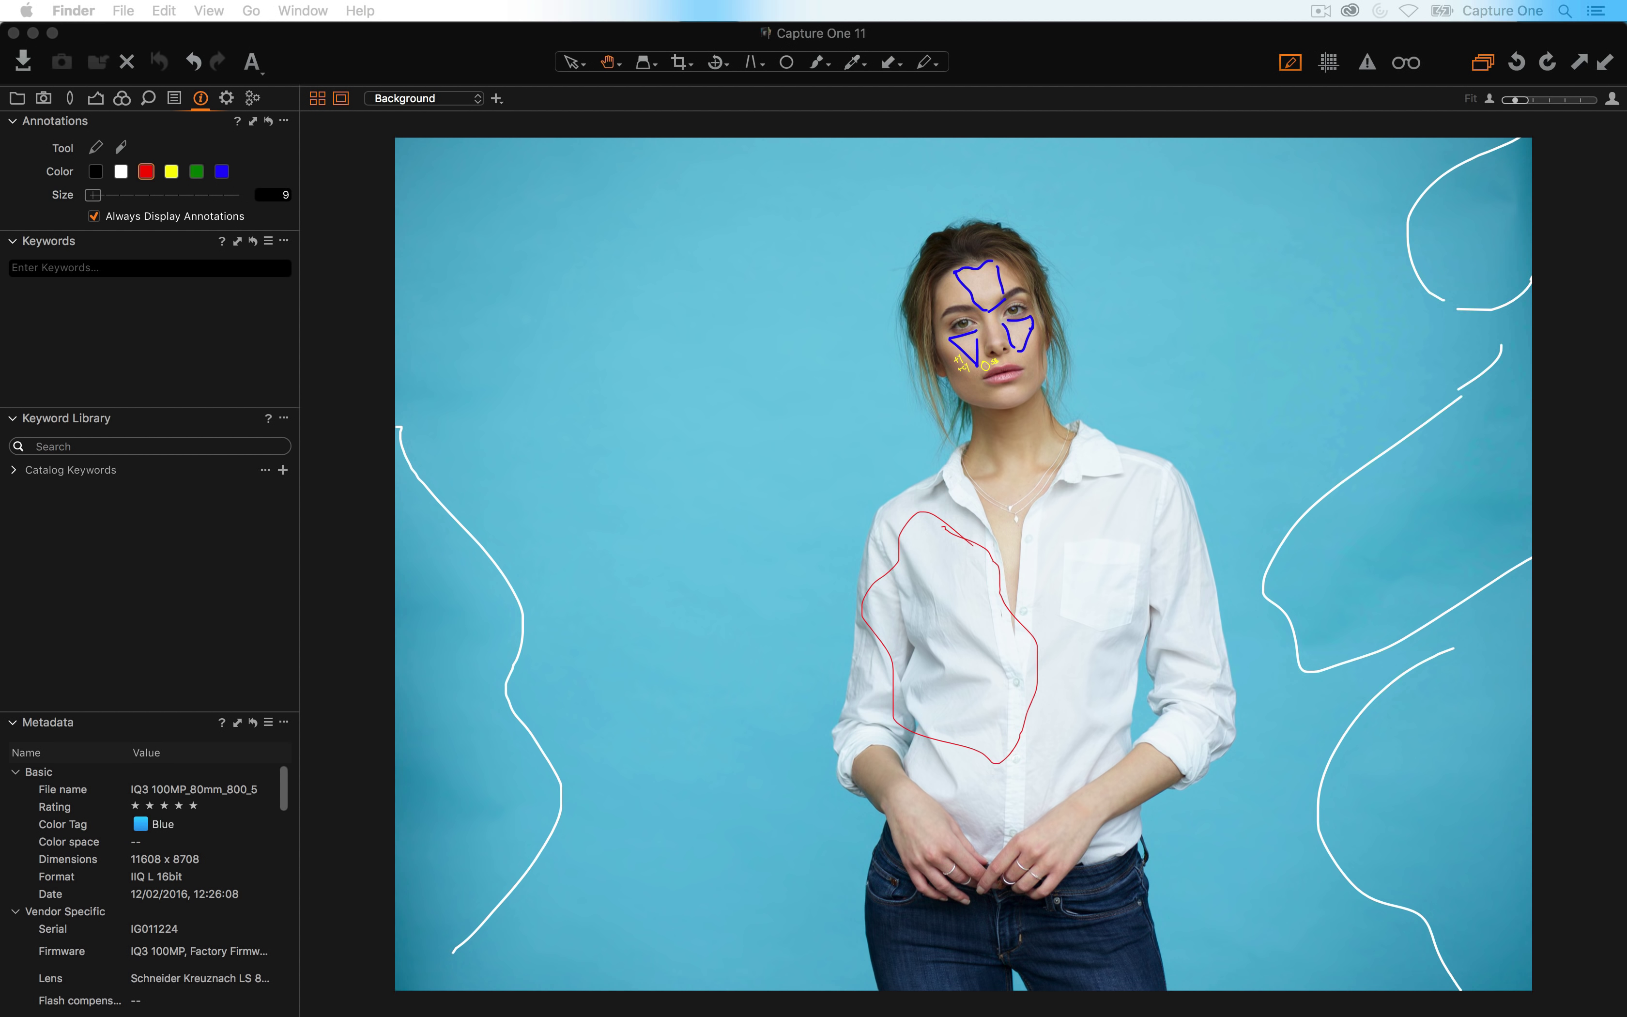
Return to Capture One and delete the With Annotations and Overlay & Crop as Path process recipes
left_click(341, 214)
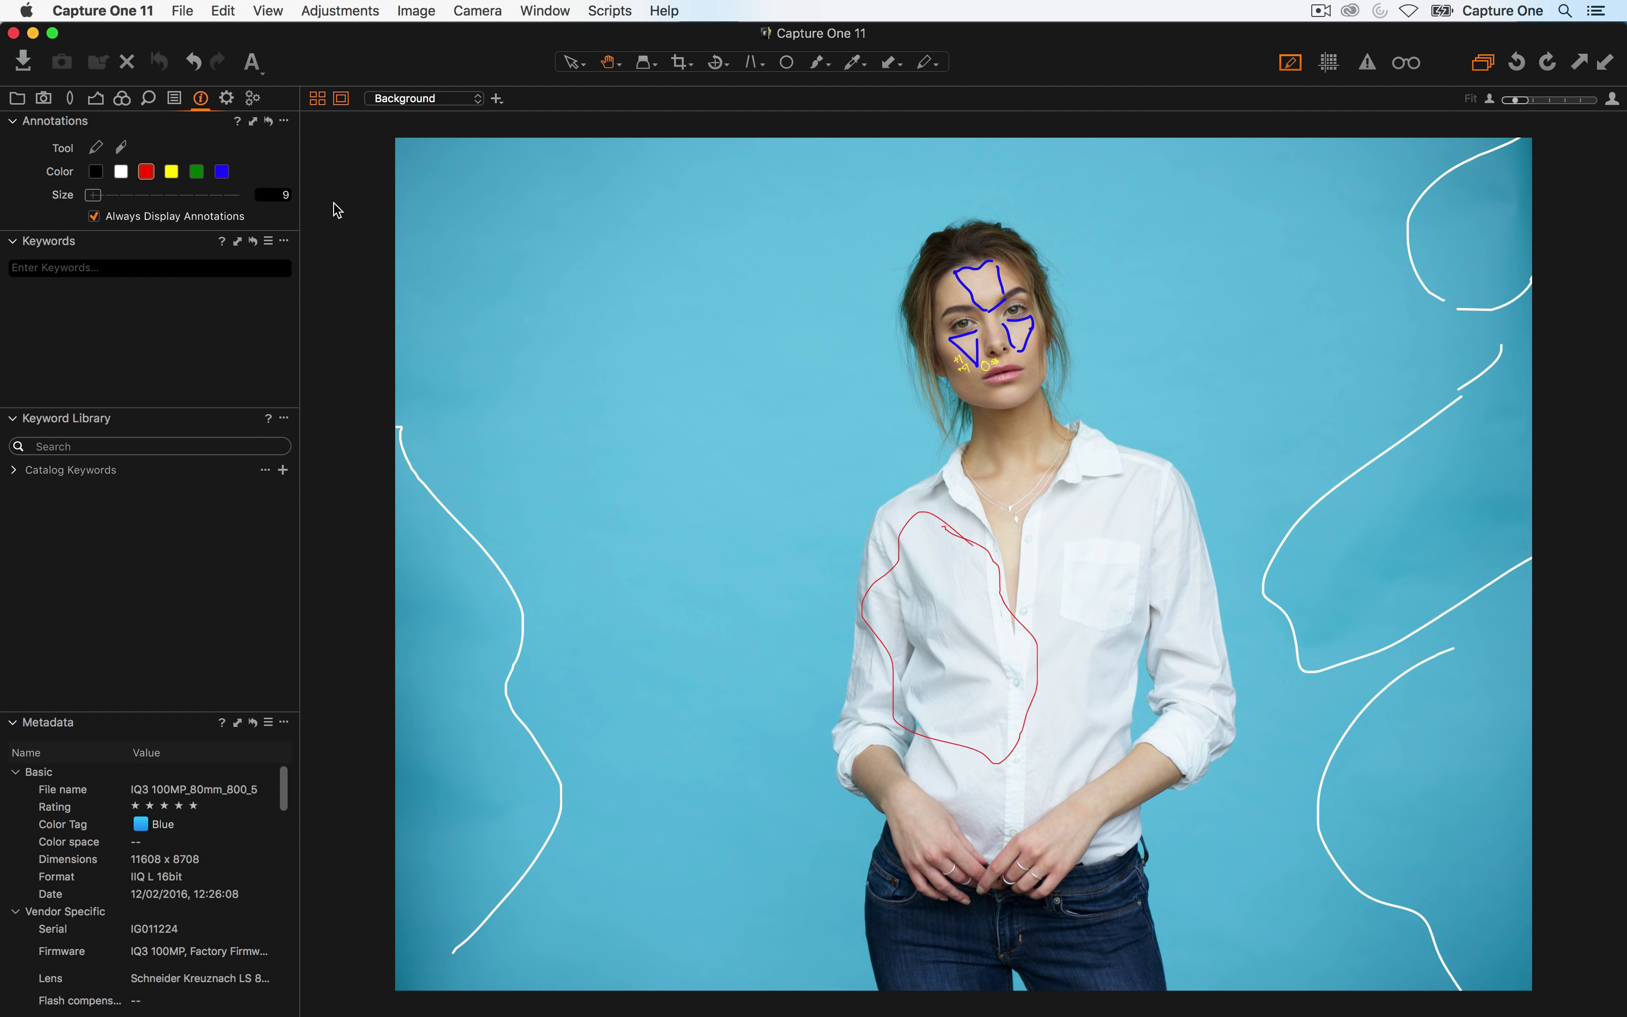
left_click(227, 99)
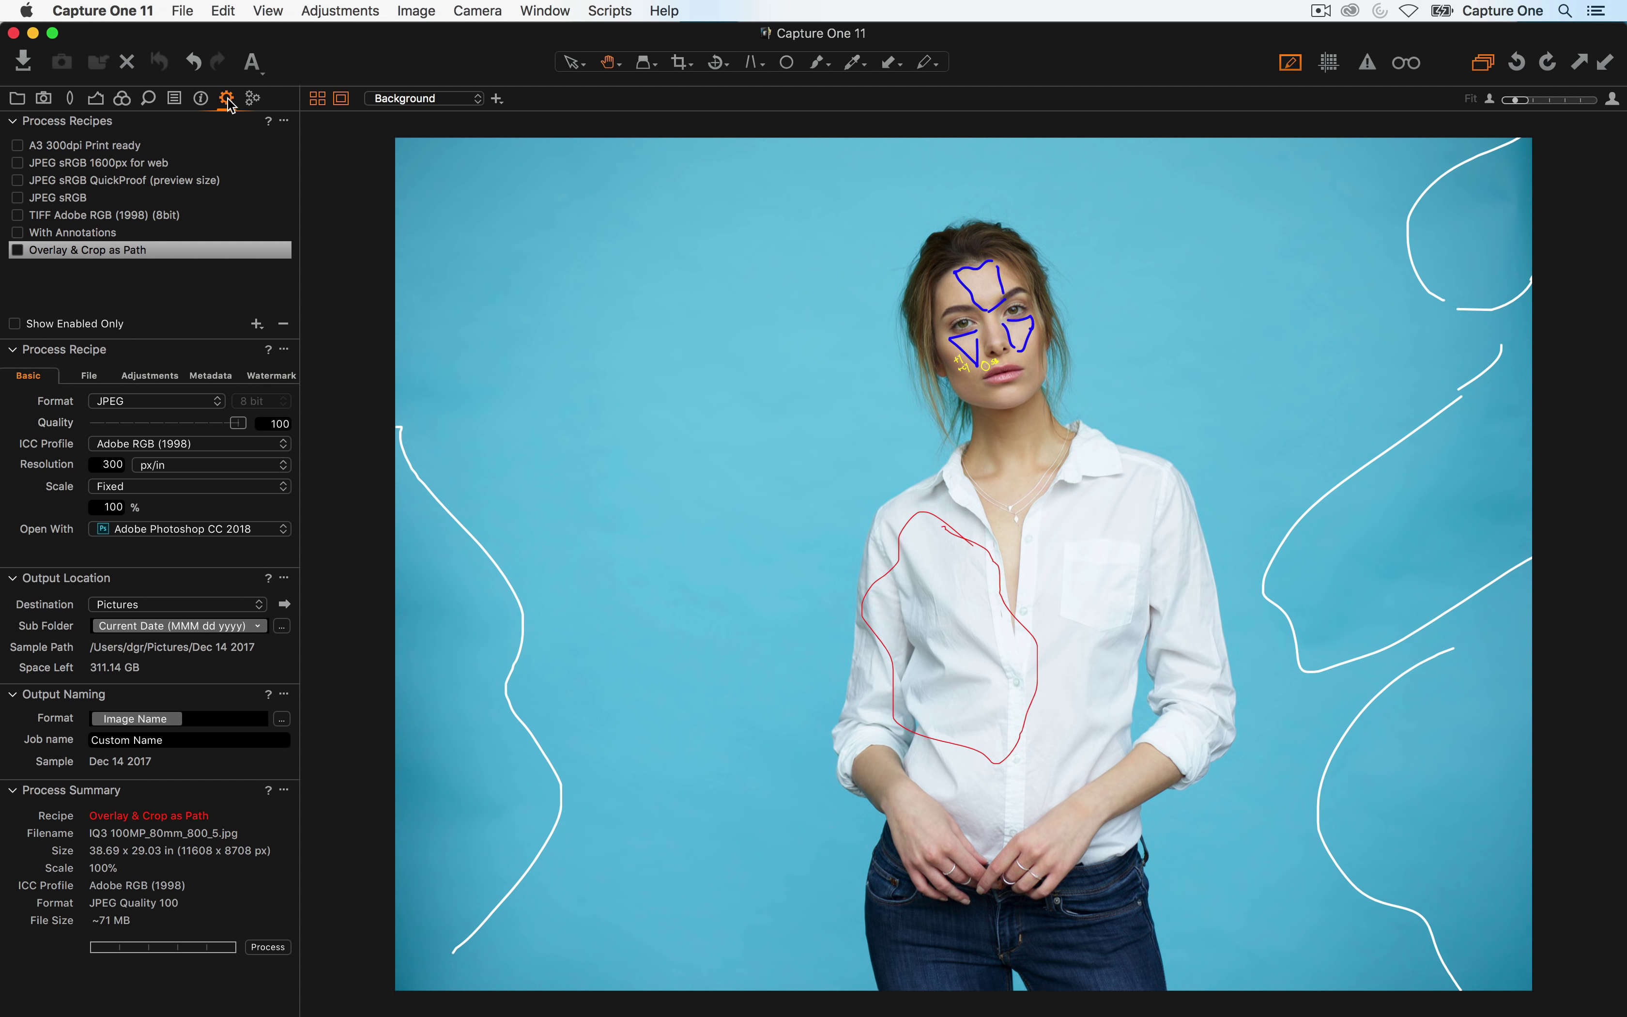
left_click(126, 231)
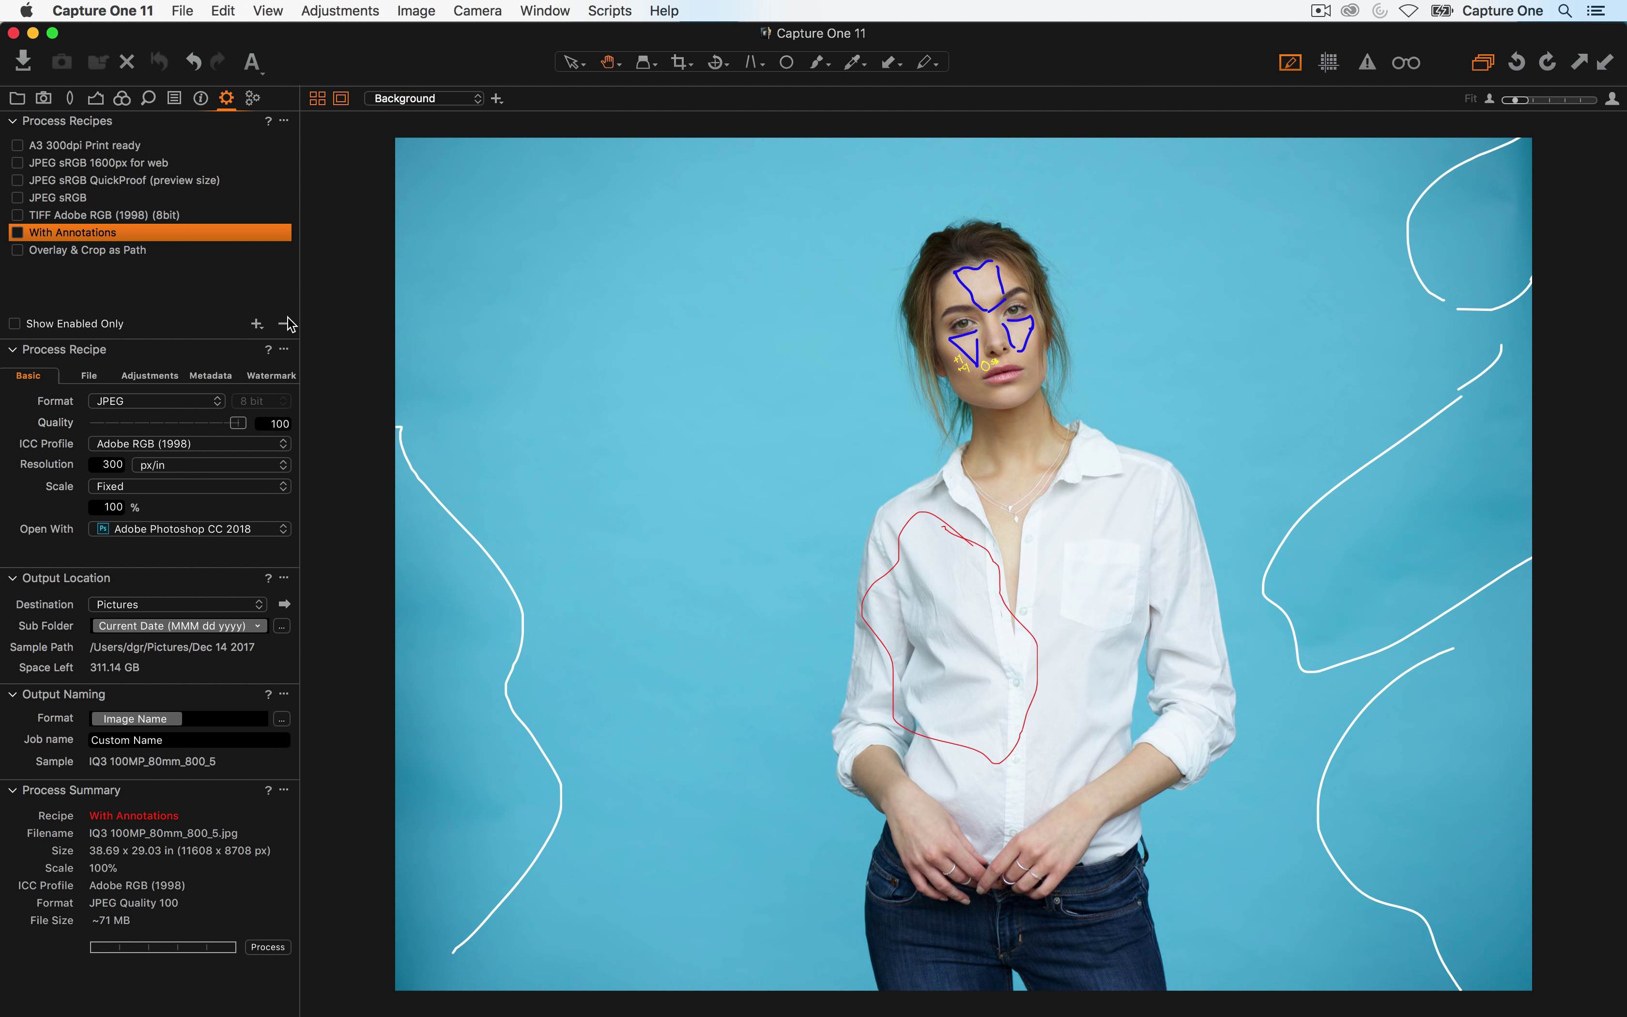
left_click(283, 323)
left_click(284, 324)
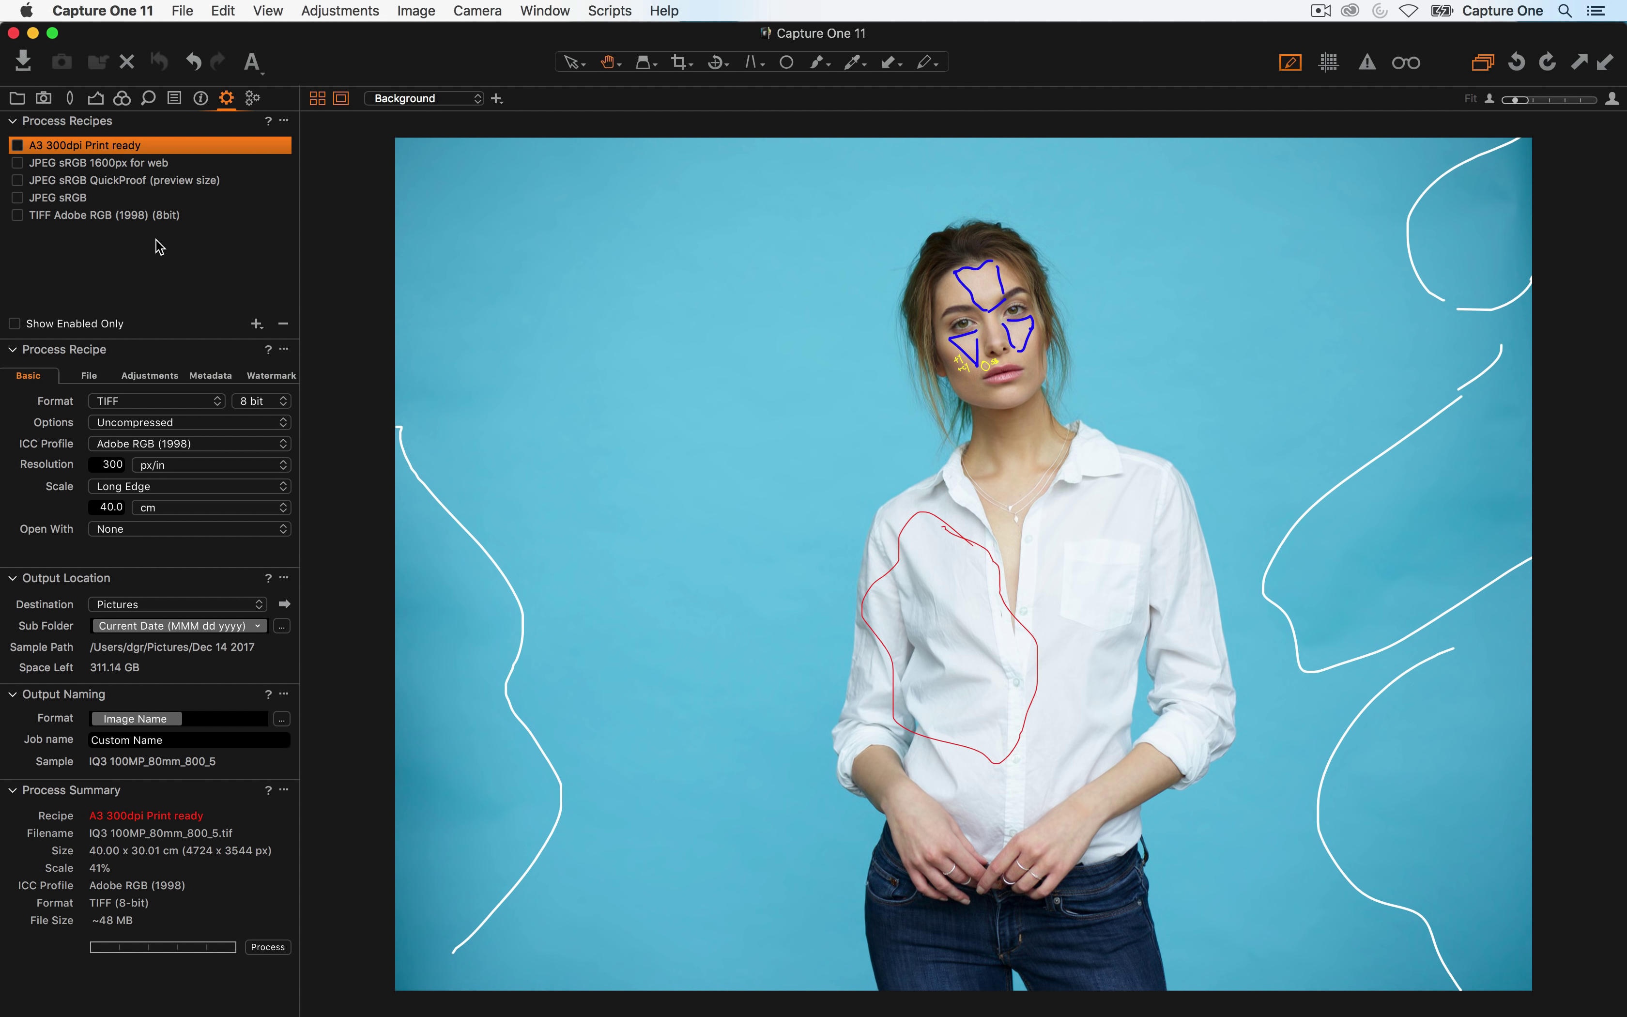
Create a new process recipe named "Annotations PSD"
left_click(258, 320)
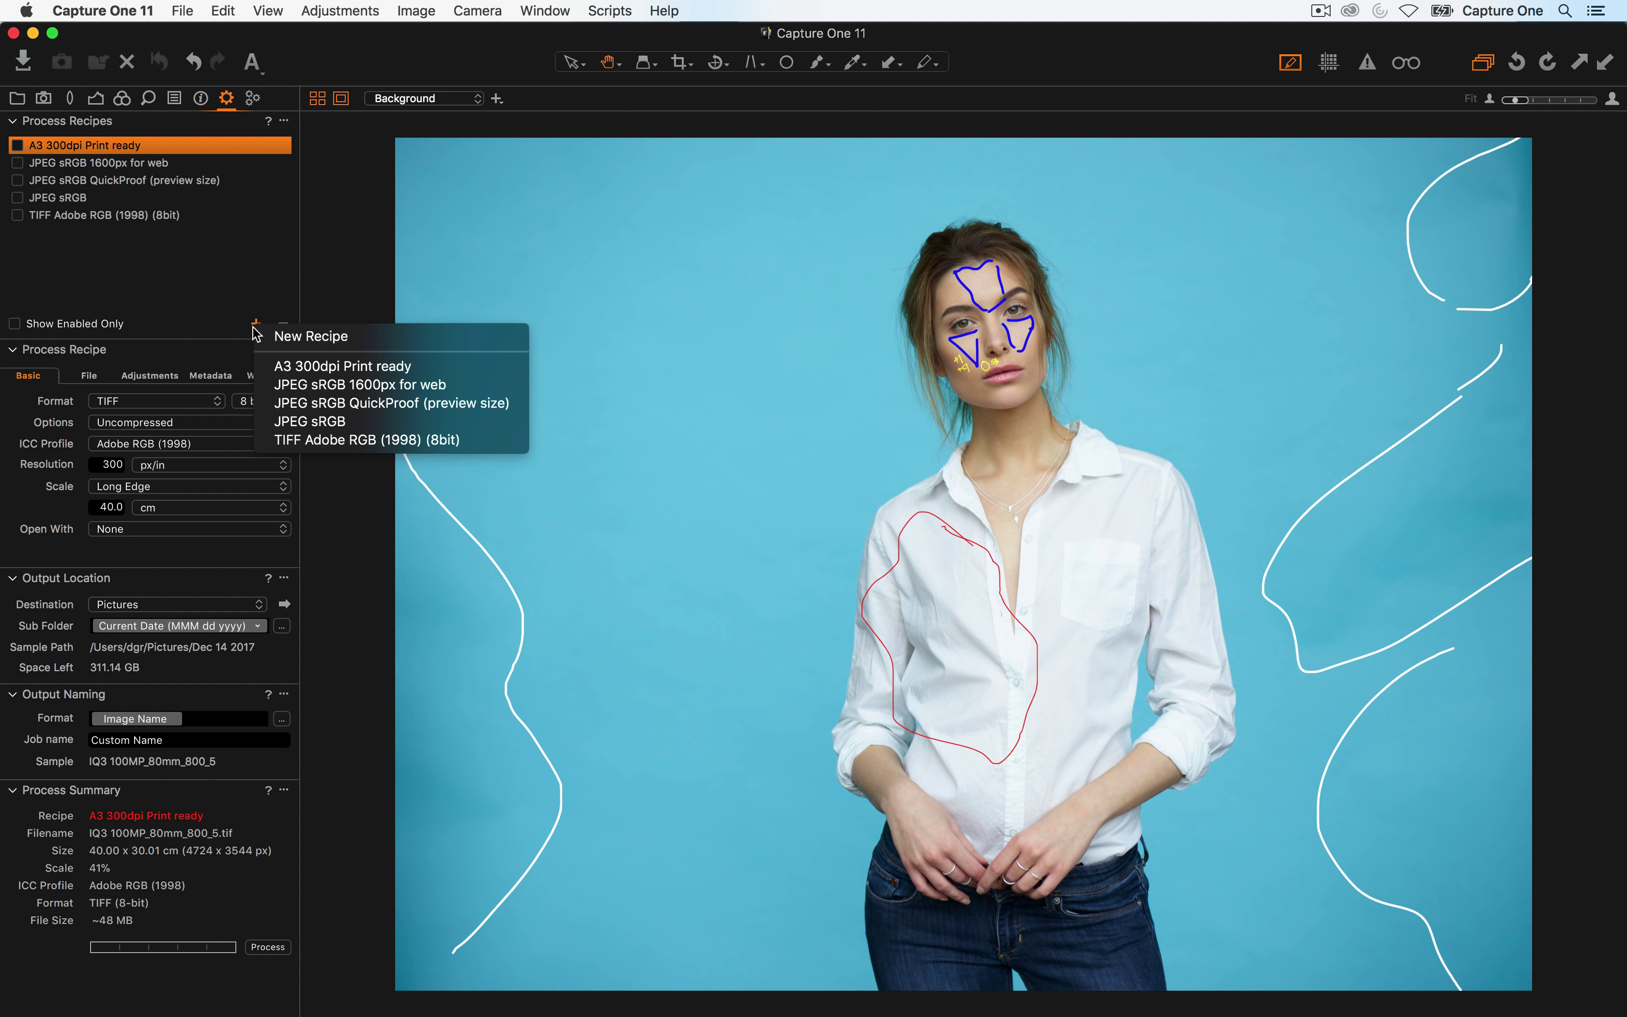
left_click(296, 336)
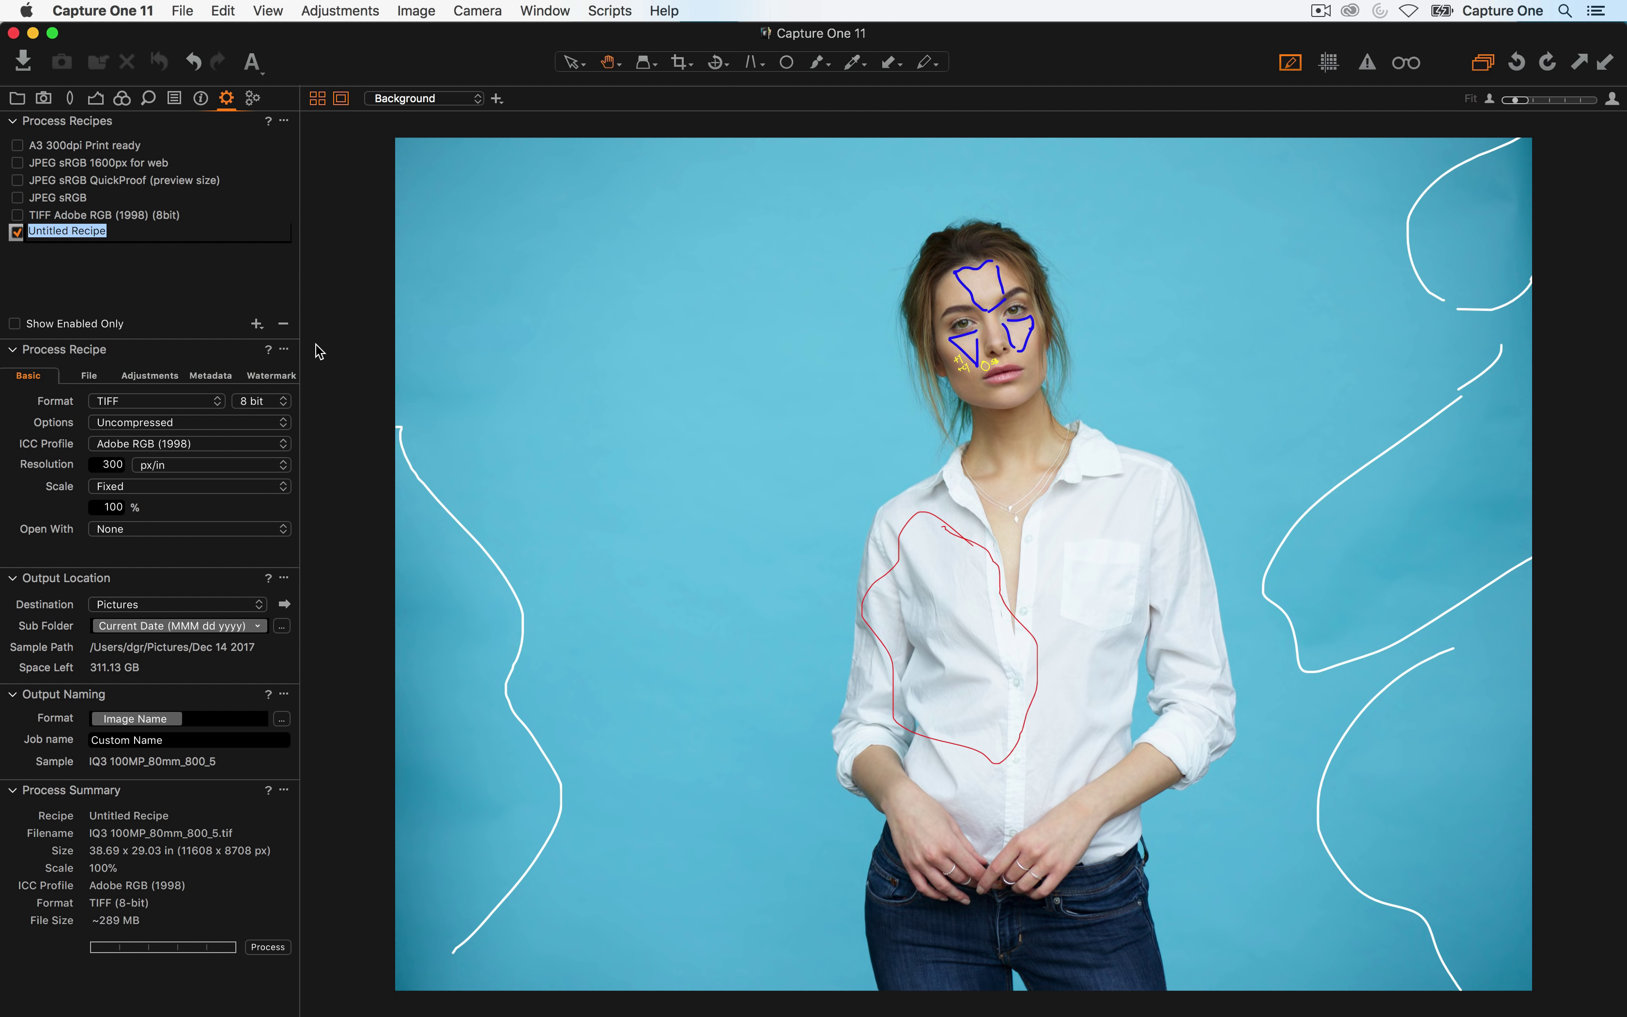
type("Annotations PSD")
key("Return")
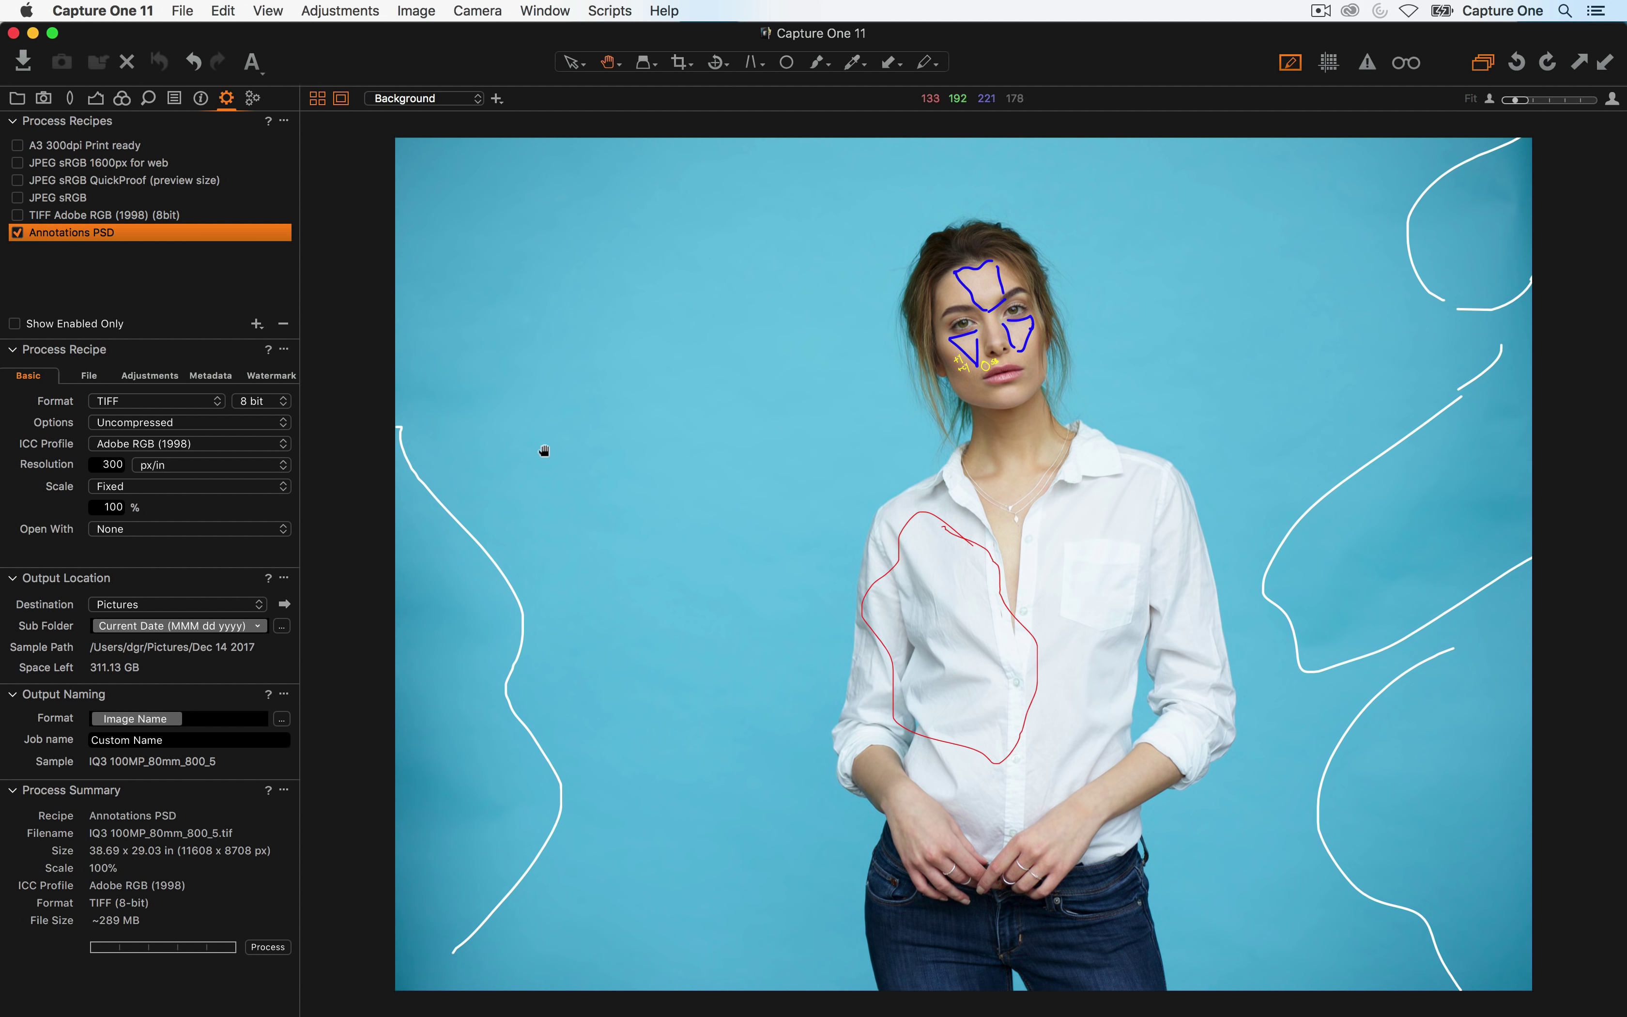
Set the Annotations PSD recipe's format to PSD and have its output open with Adobe Photoshop CC 2018
left_click(158, 403)
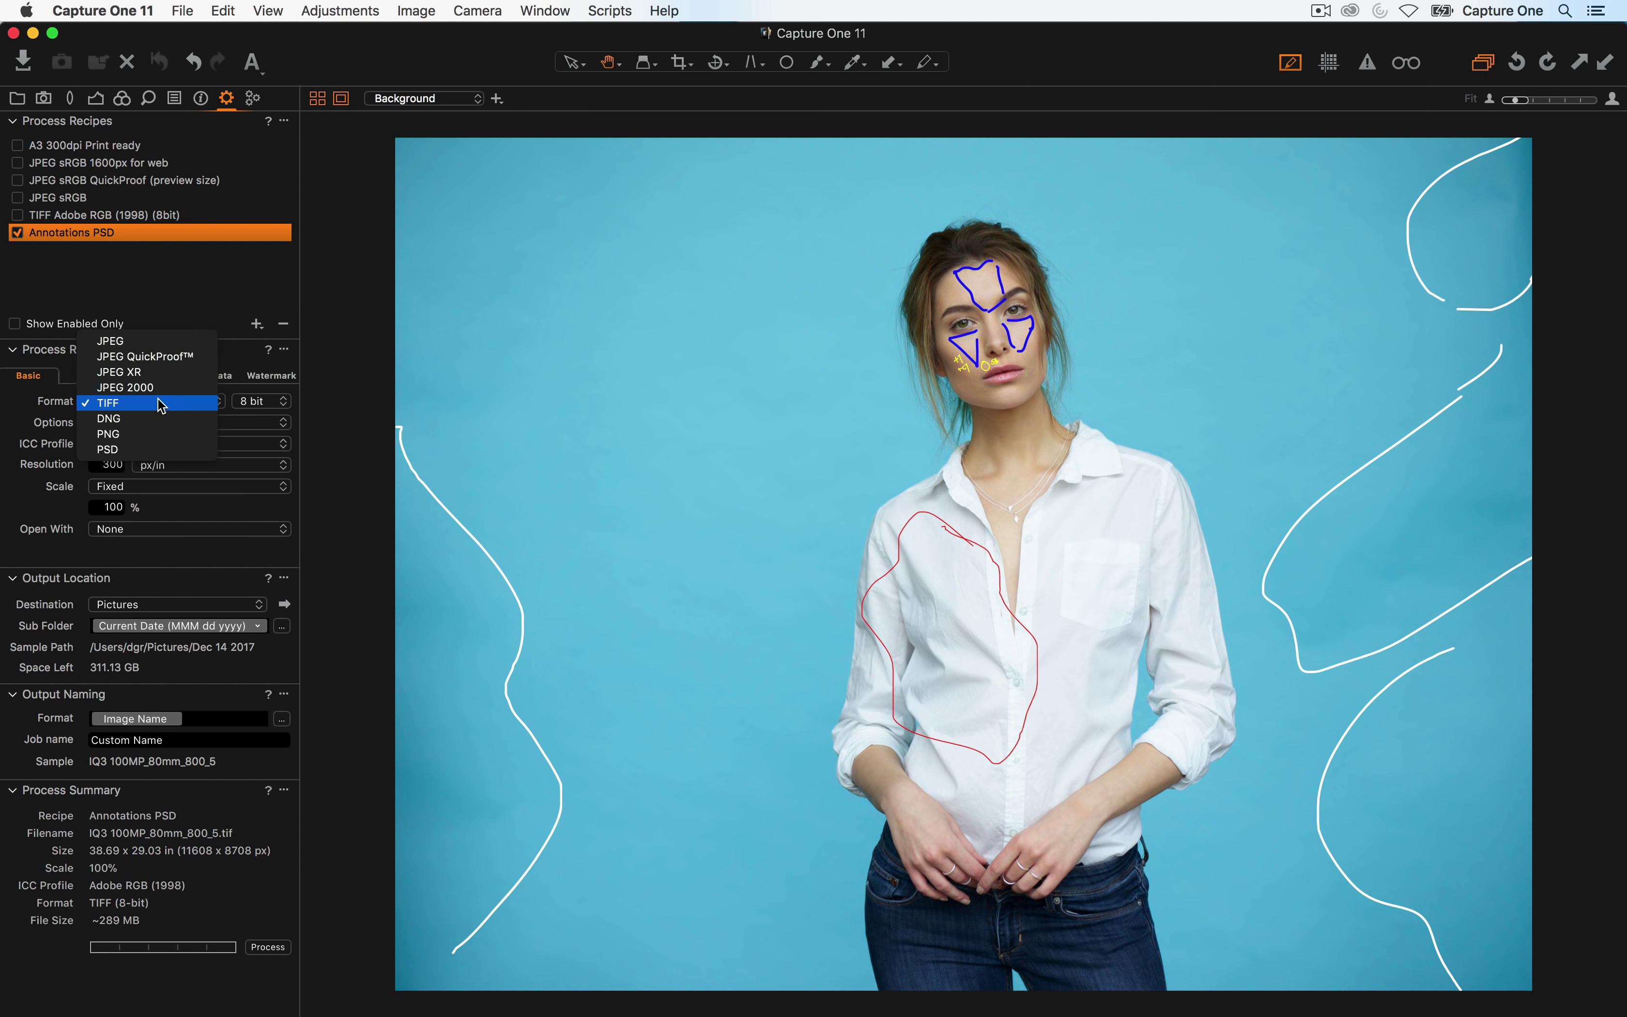
left_click(168, 450)
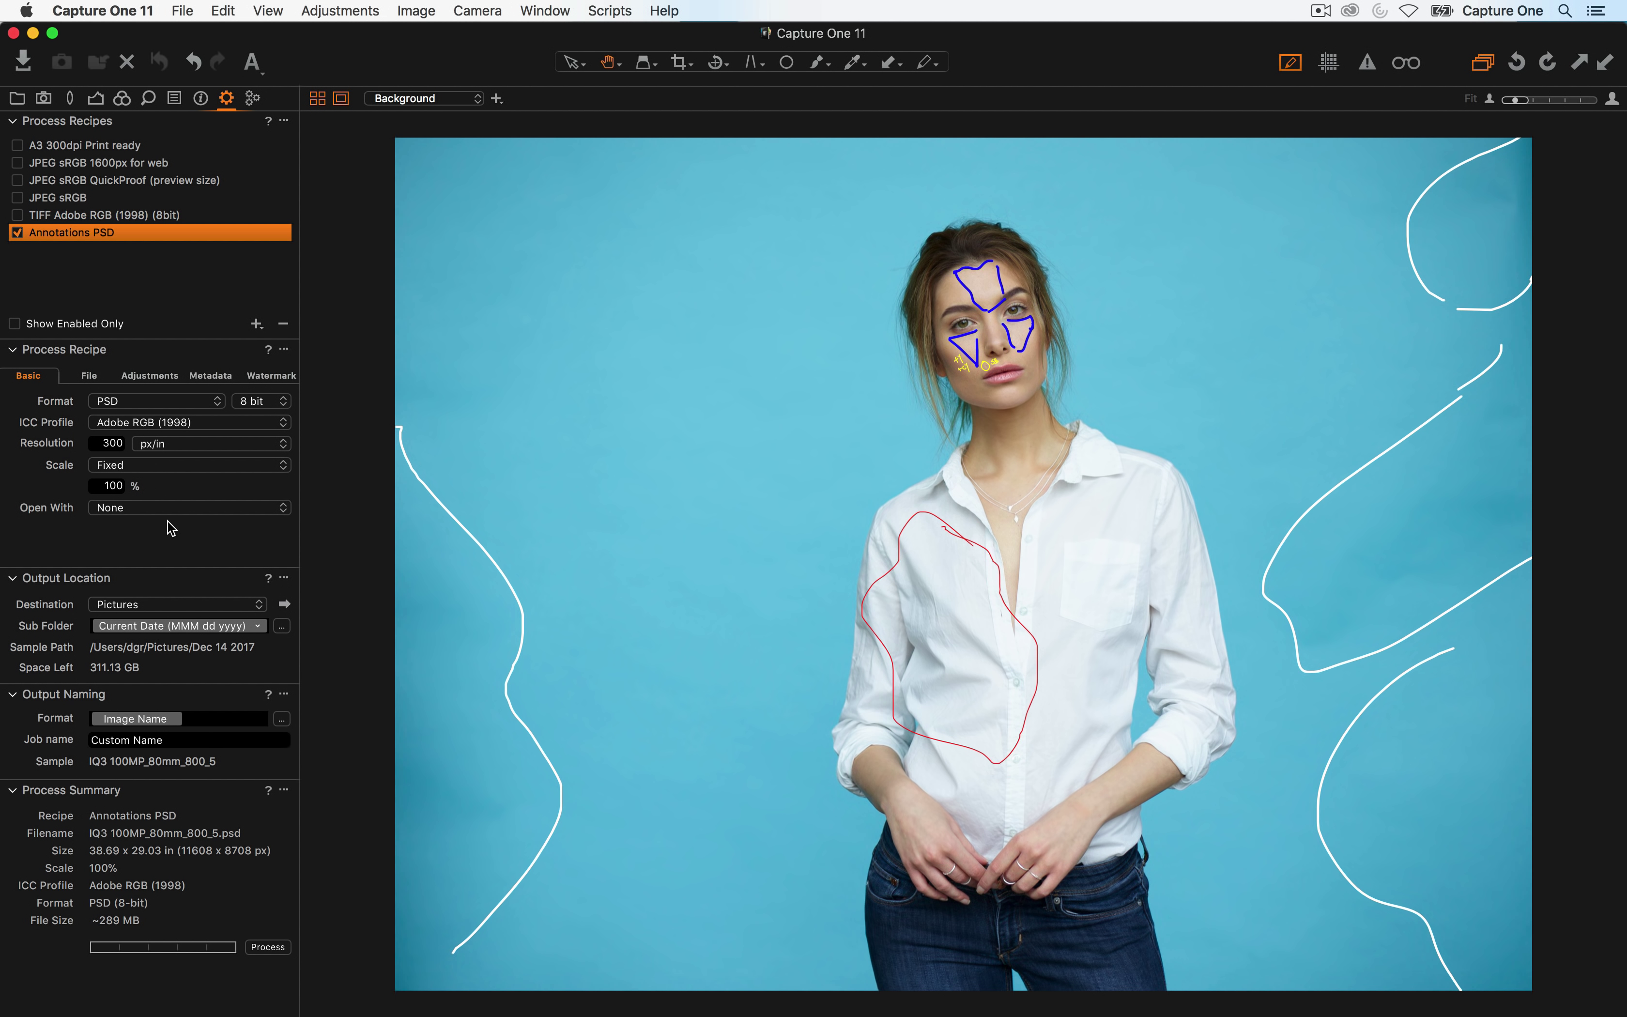
left_click(149, 508)
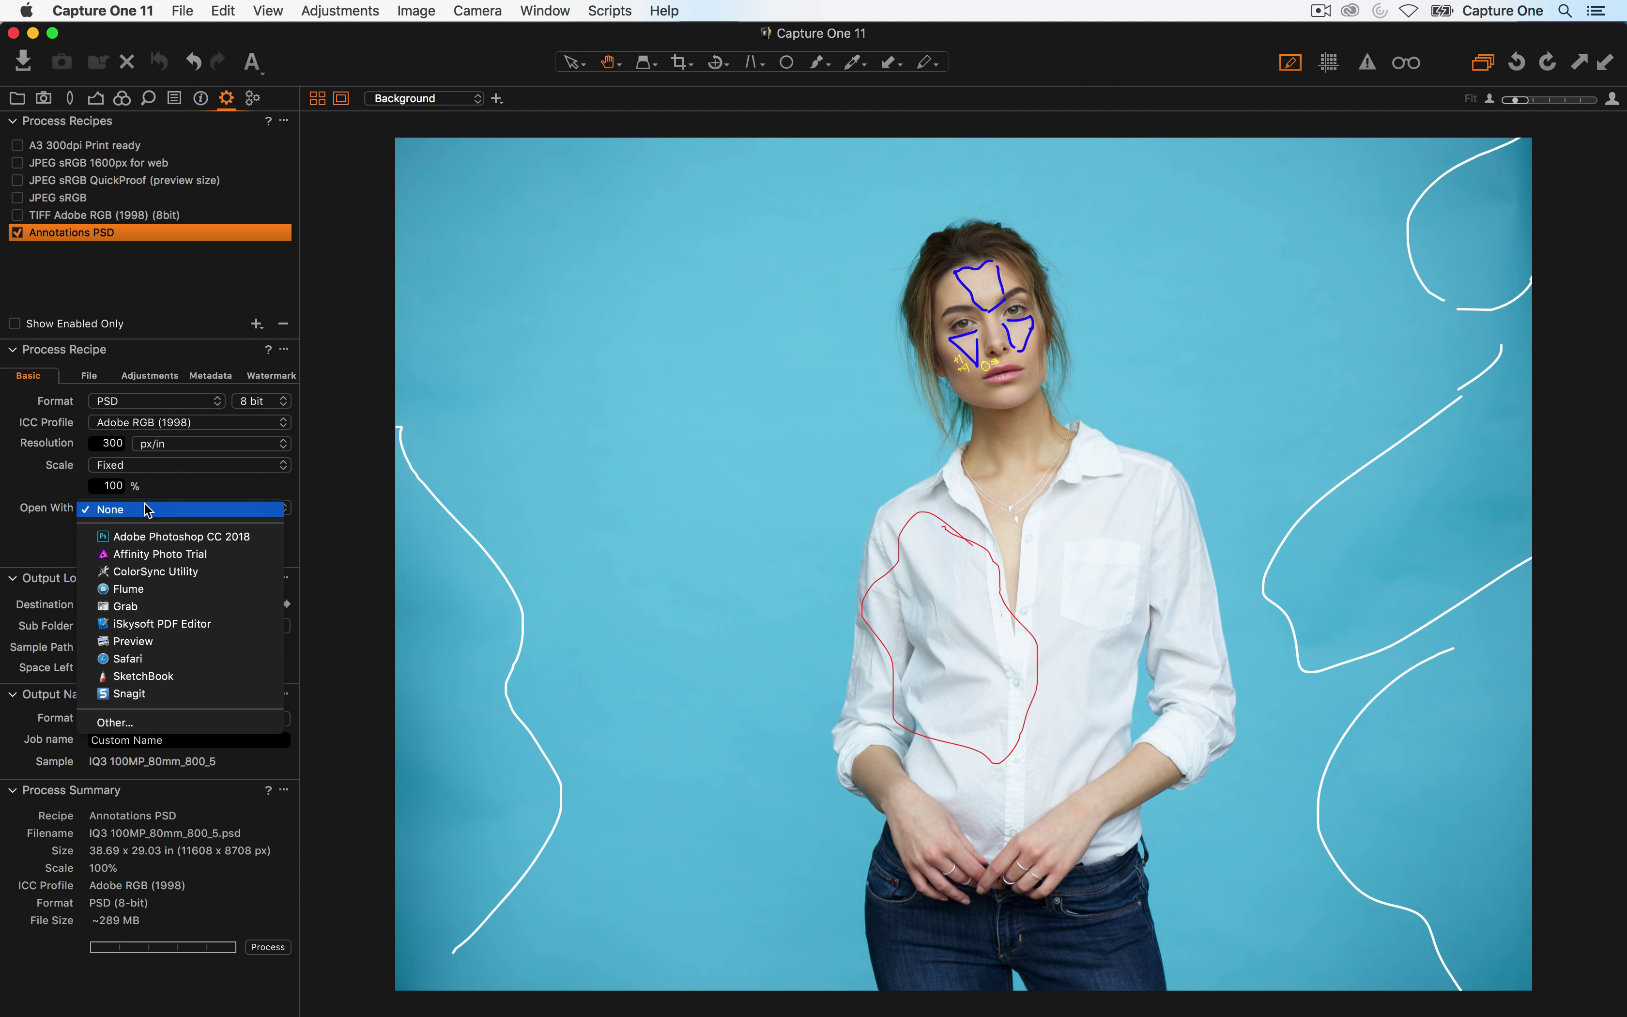
left_click(196, 538)
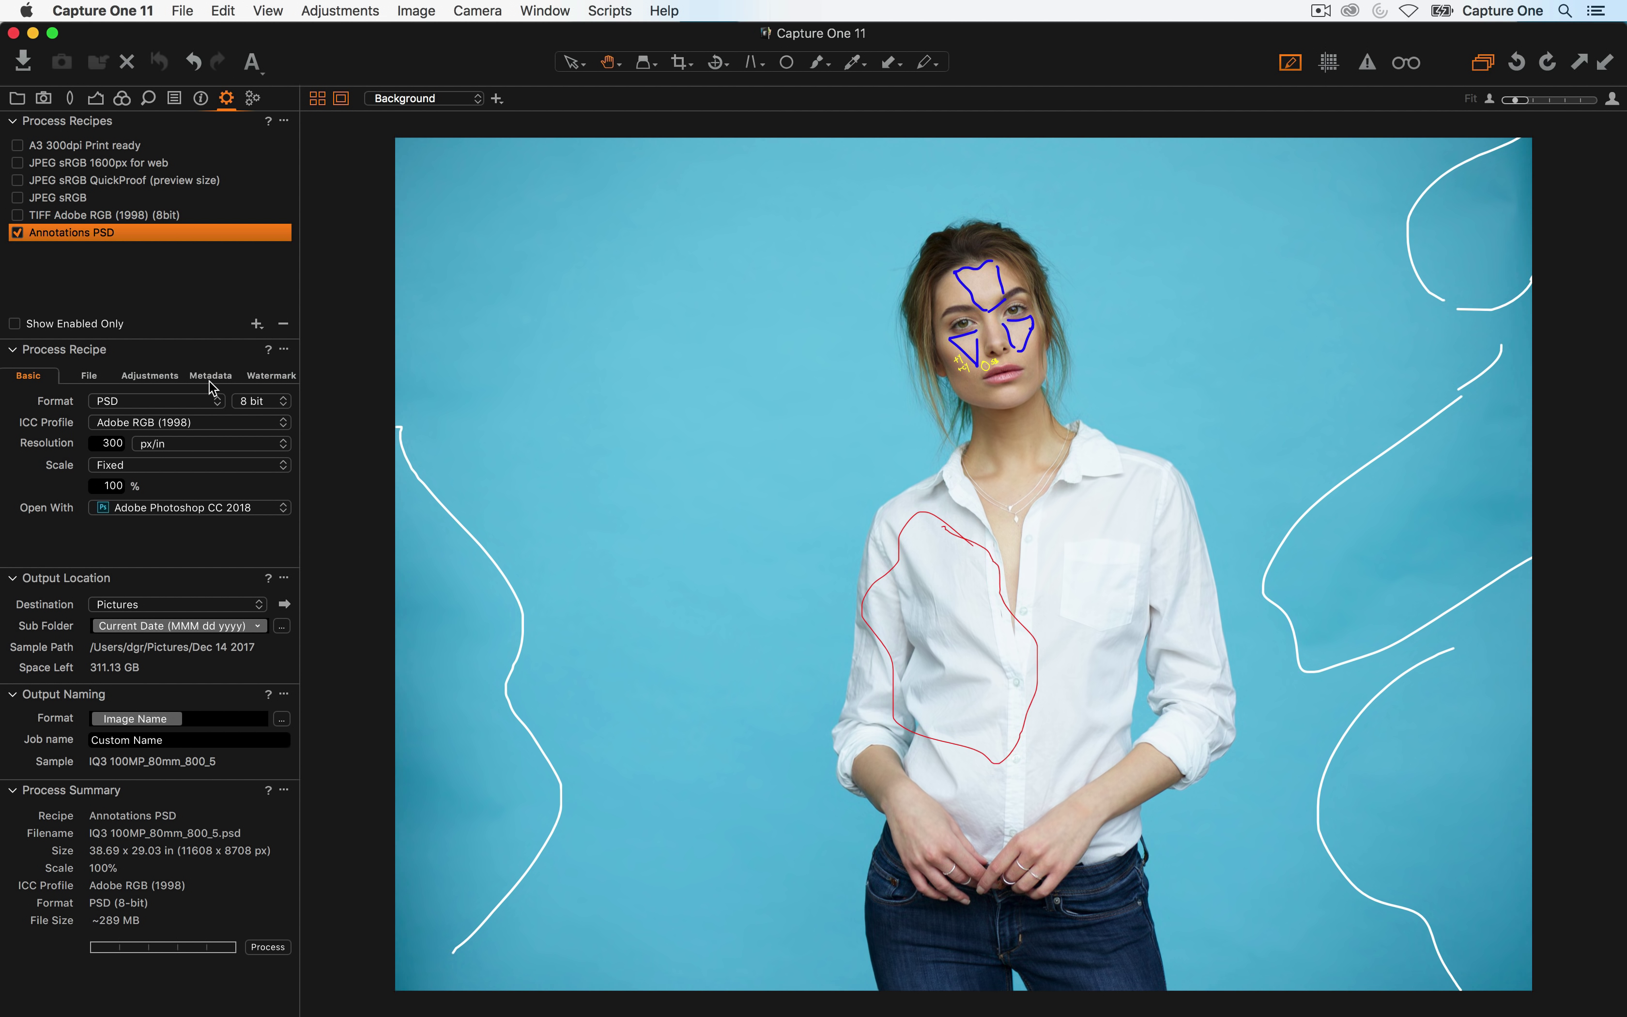
Review the recipe's metadata and annotation layer options and its bit depth choices, leaving them as they are
left_click(219, 374)
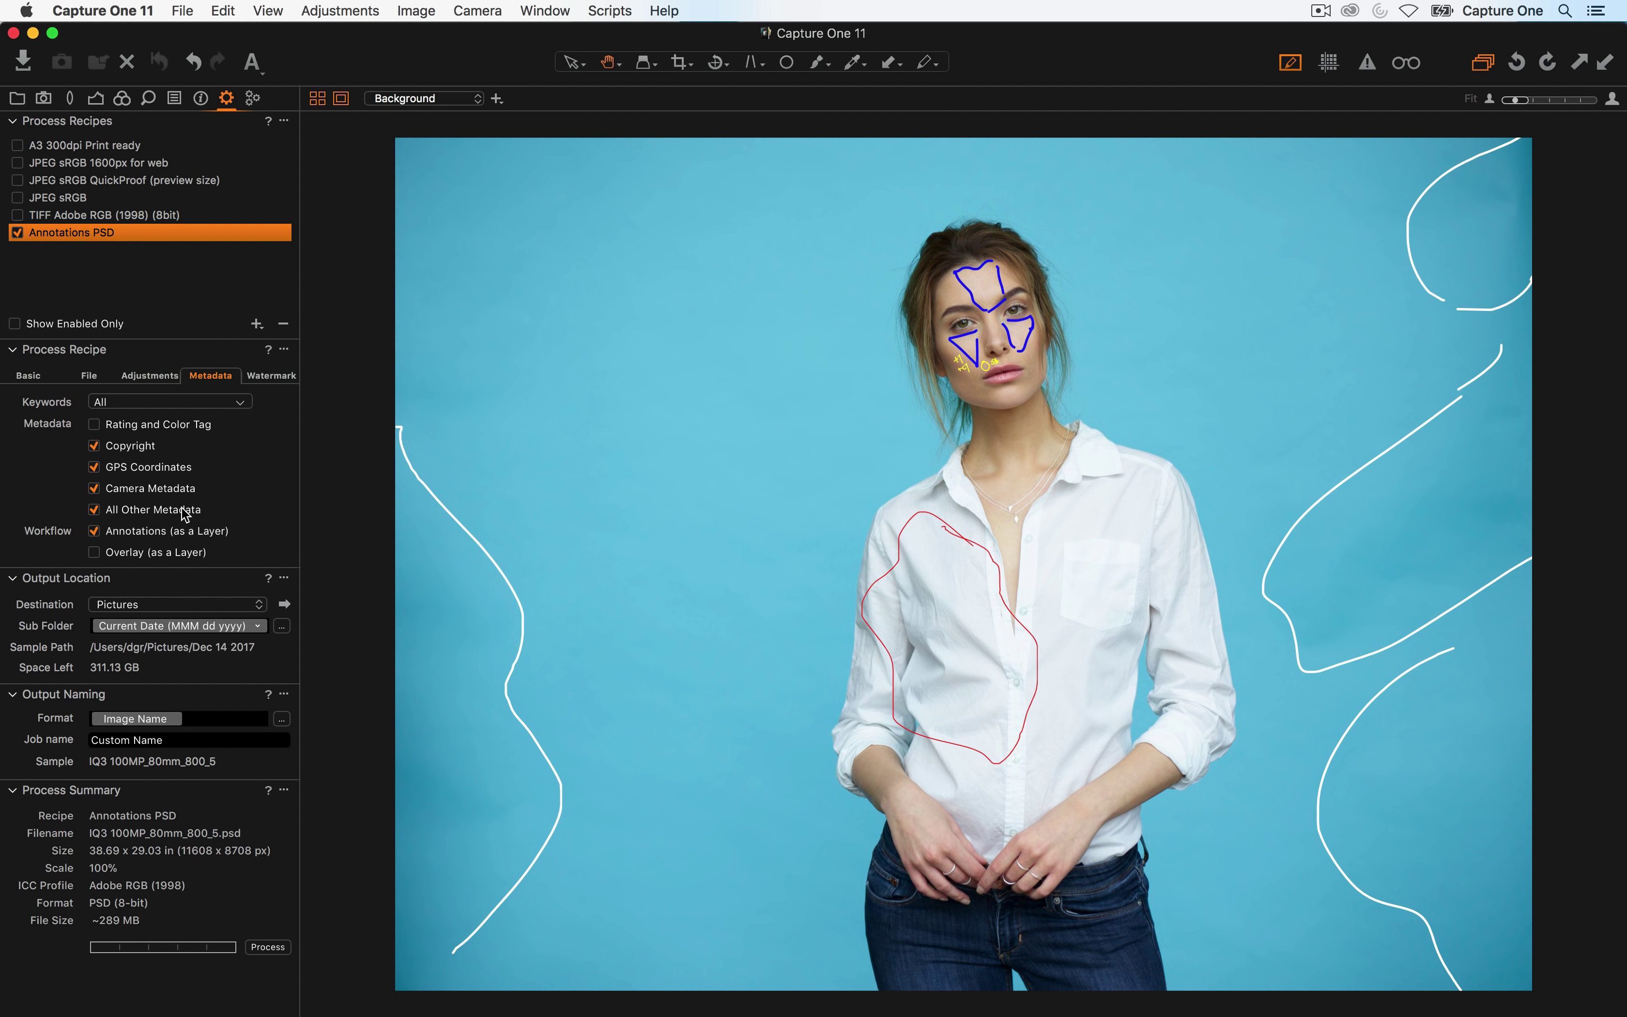
left_click(40, 379)
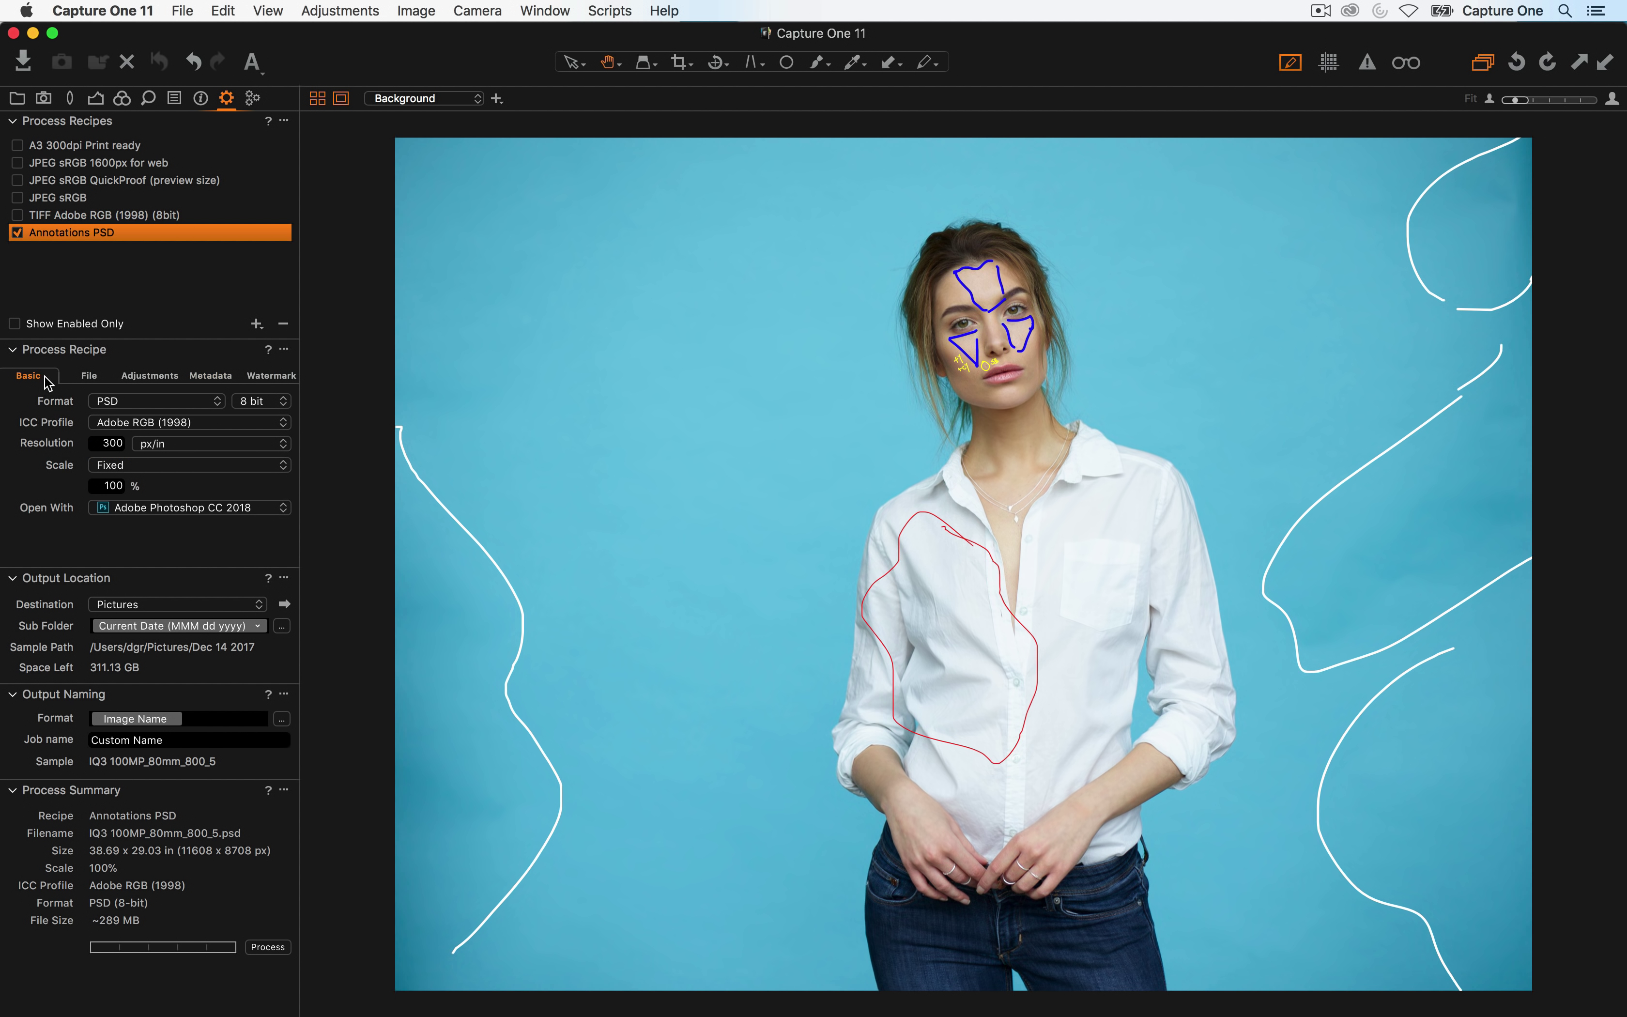
left_click(268, 408)
left_click(283, 403)
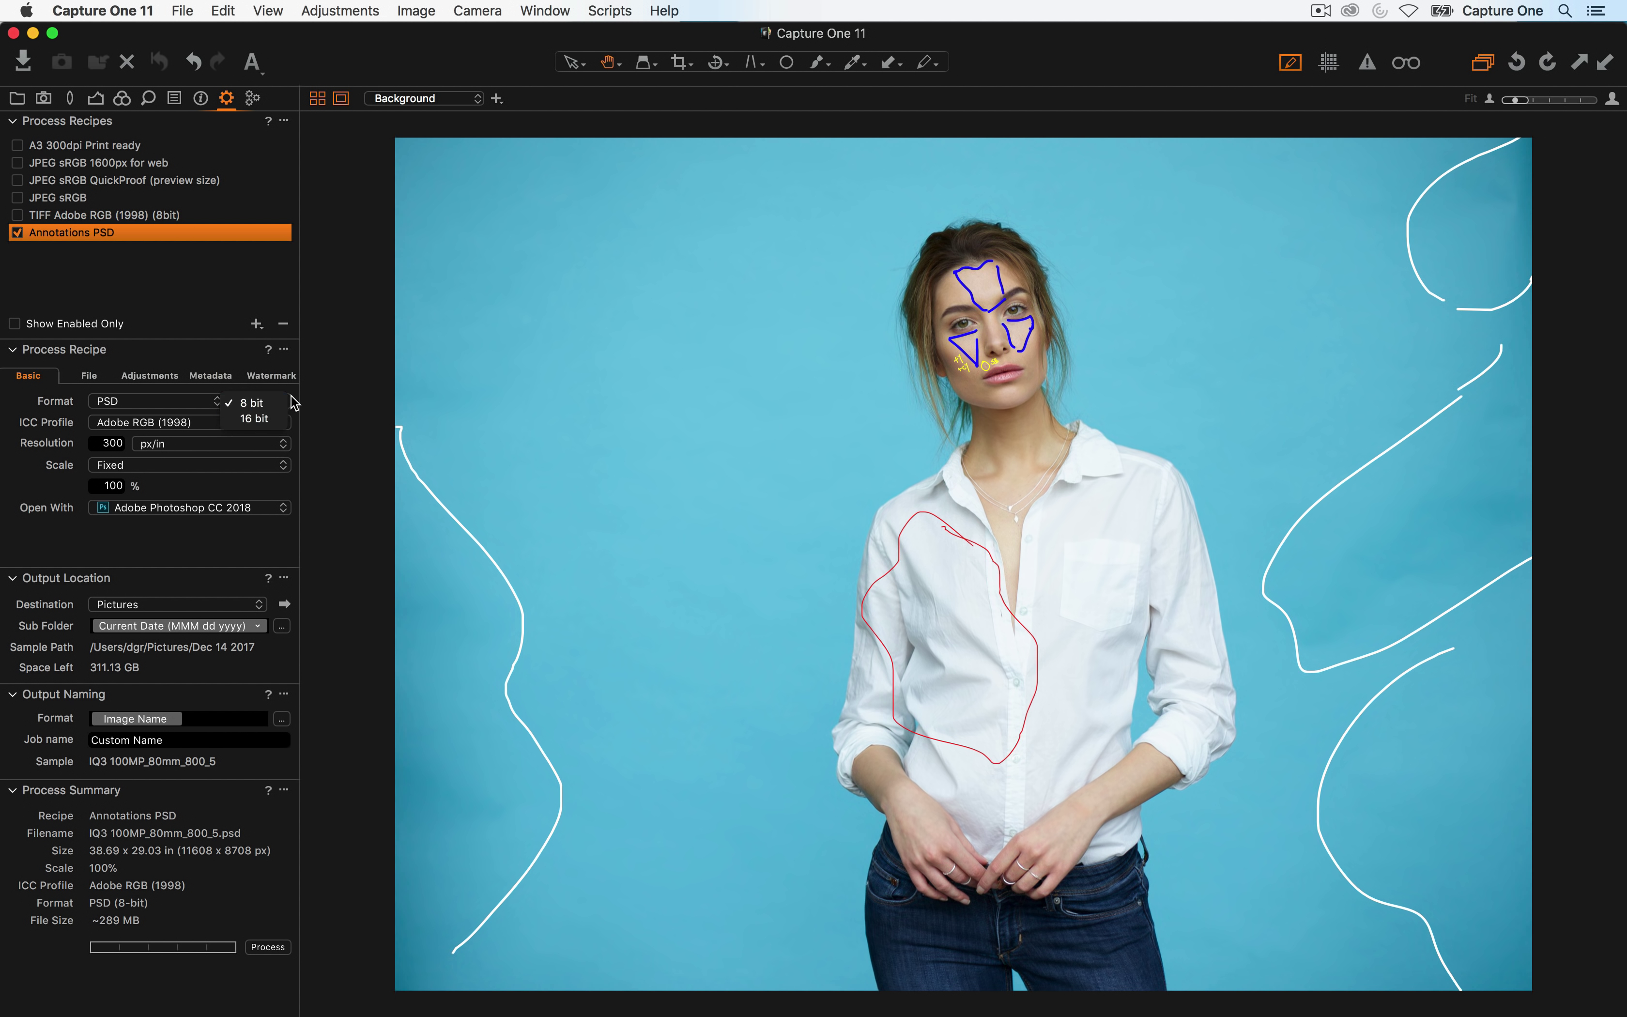
left_click(225, 375)
Try to process the image with the Annotations PSD recipe and read the details of the latest logged event
left_click(267, 947)
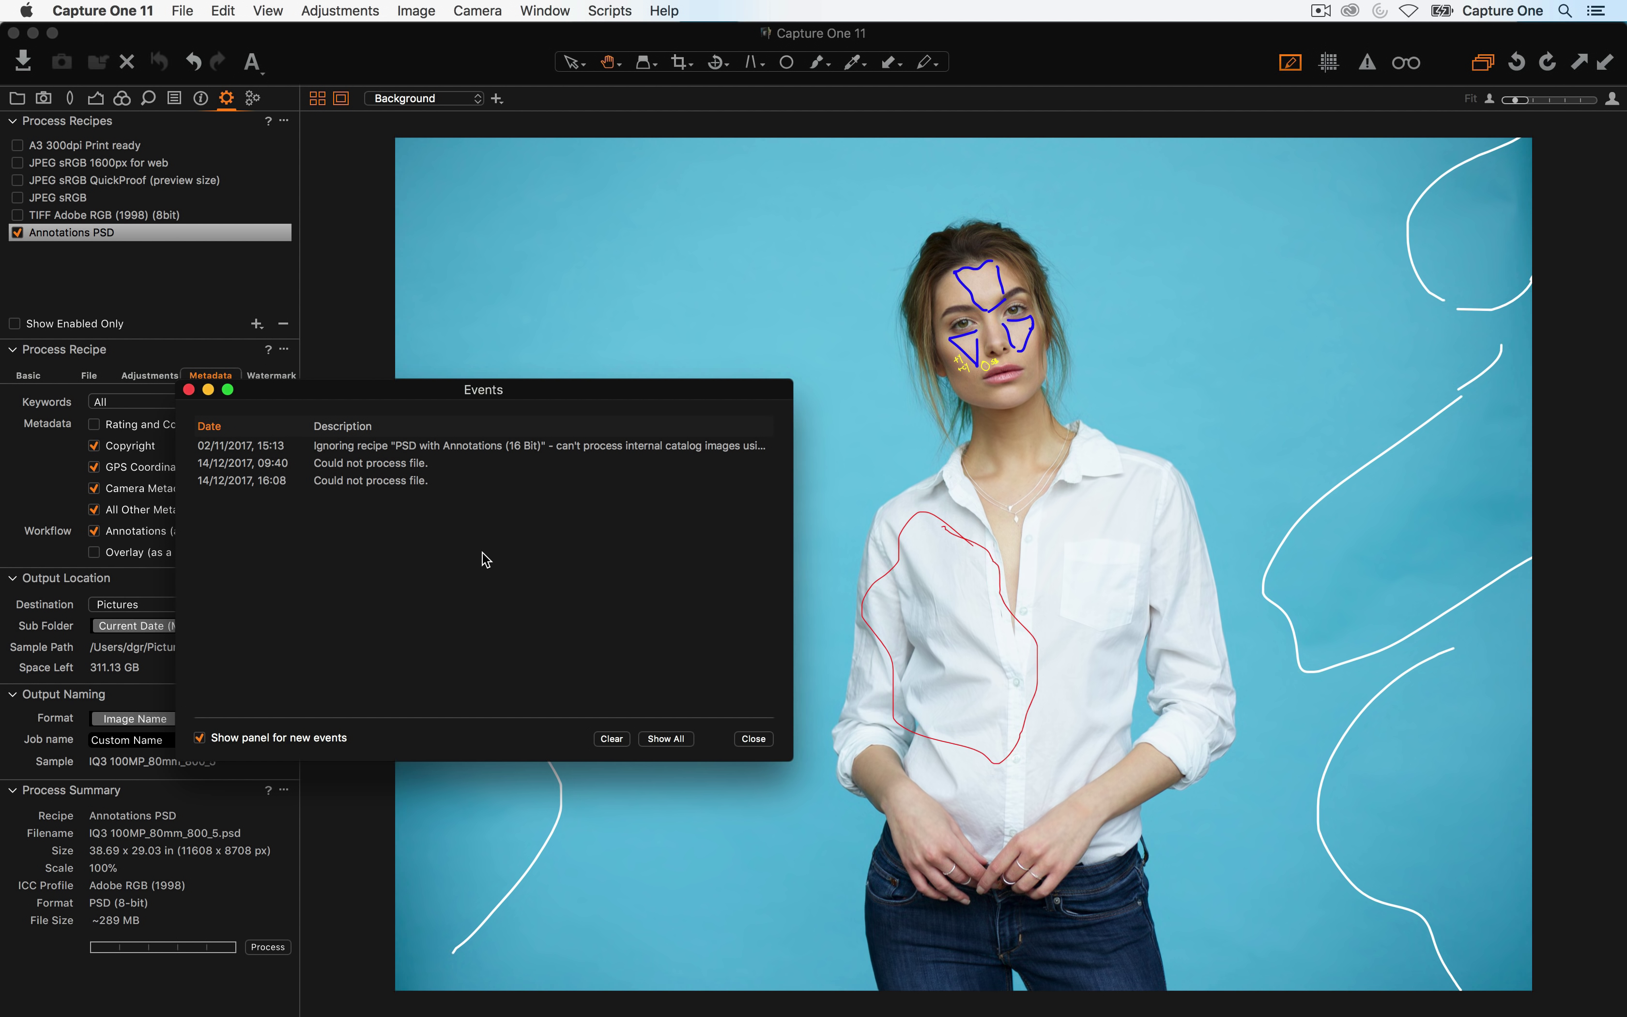
left_click(403, 480)
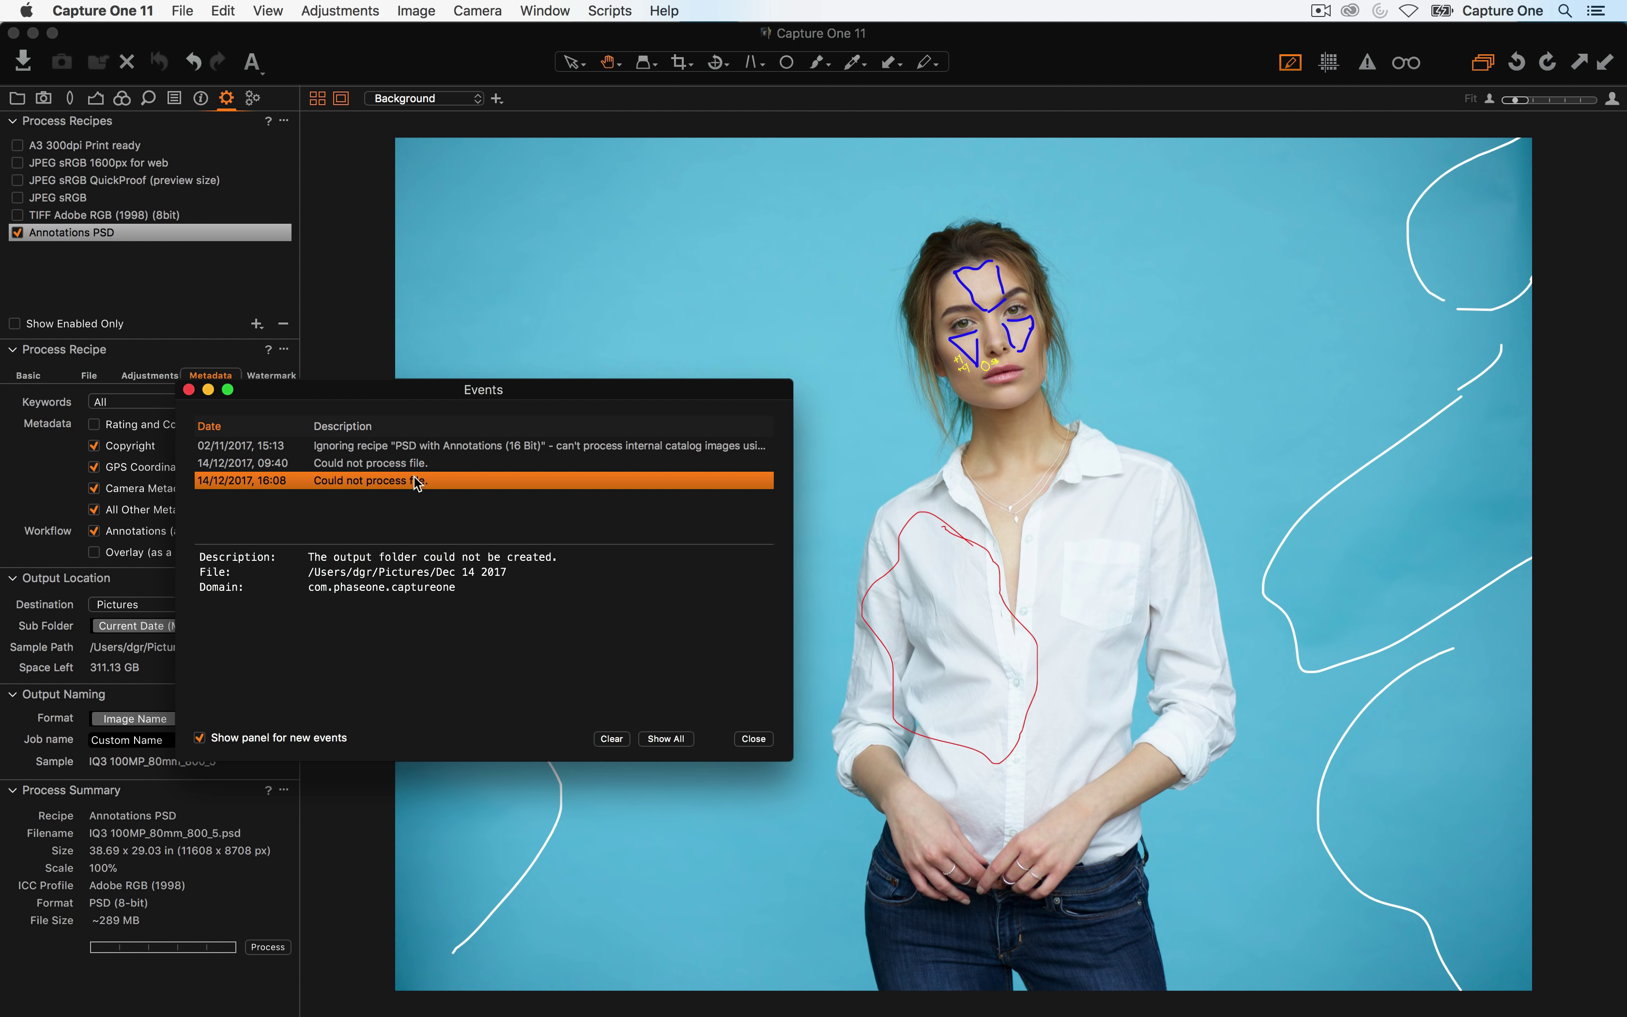
left_click(753, 738)
Change the output destination to the Pictures folder of the captureone account
left_click(196, 603)
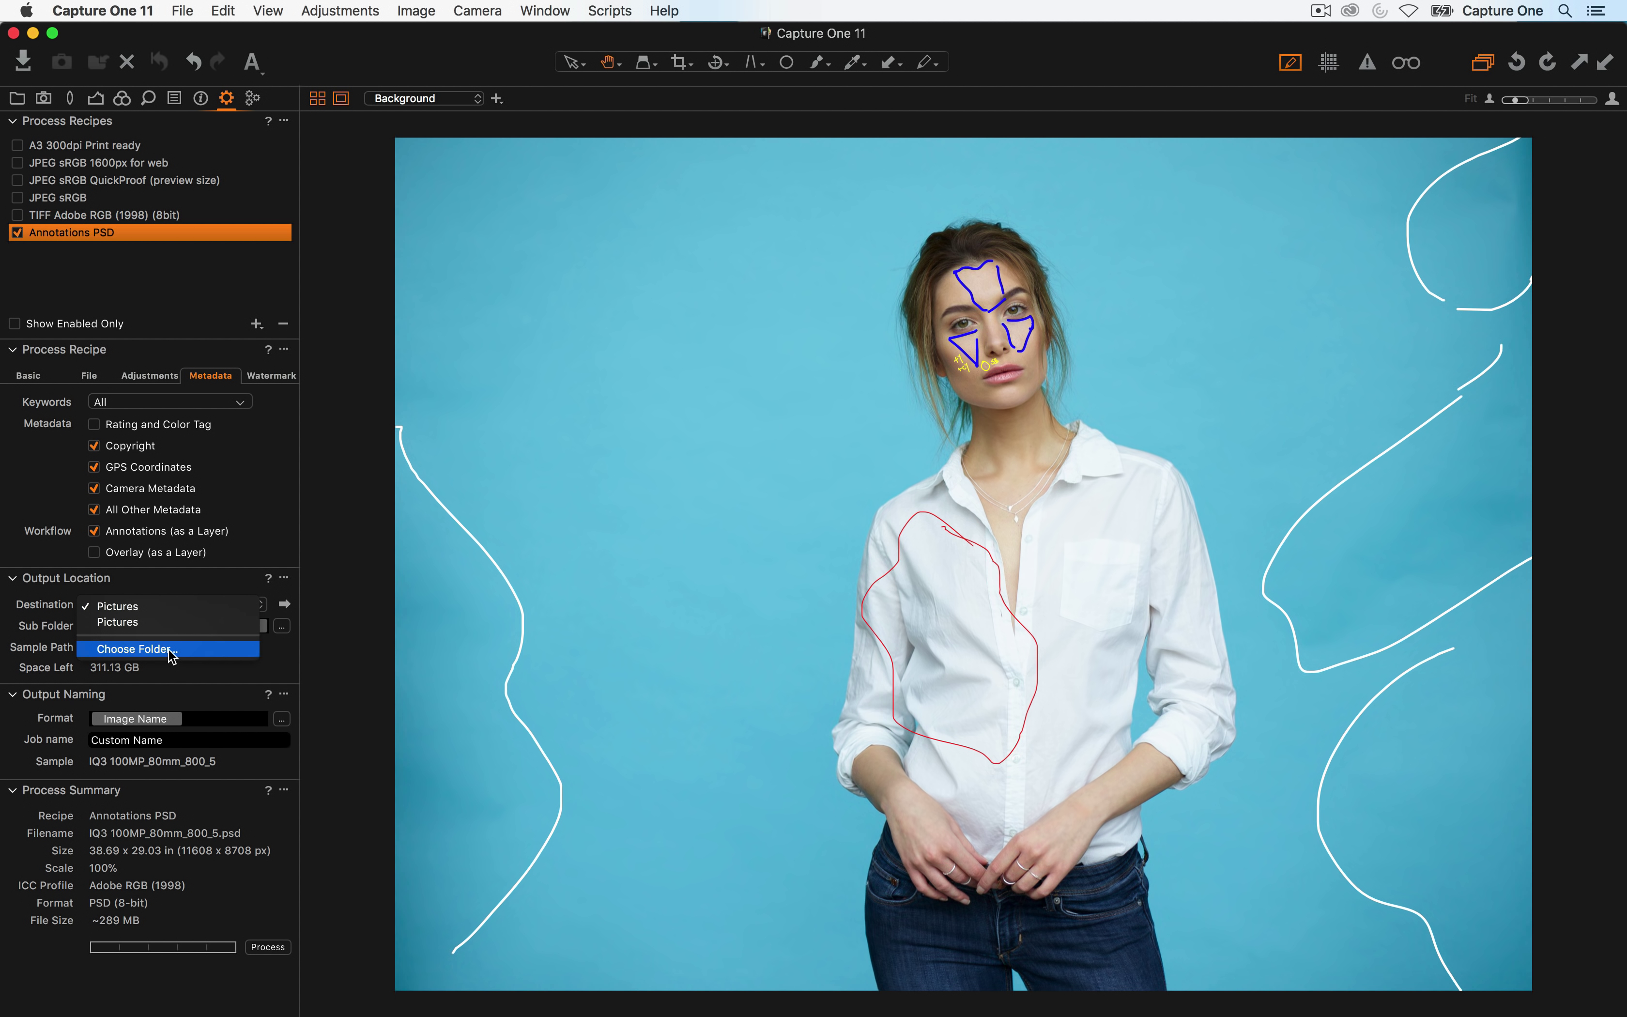
left_click(173, 645)
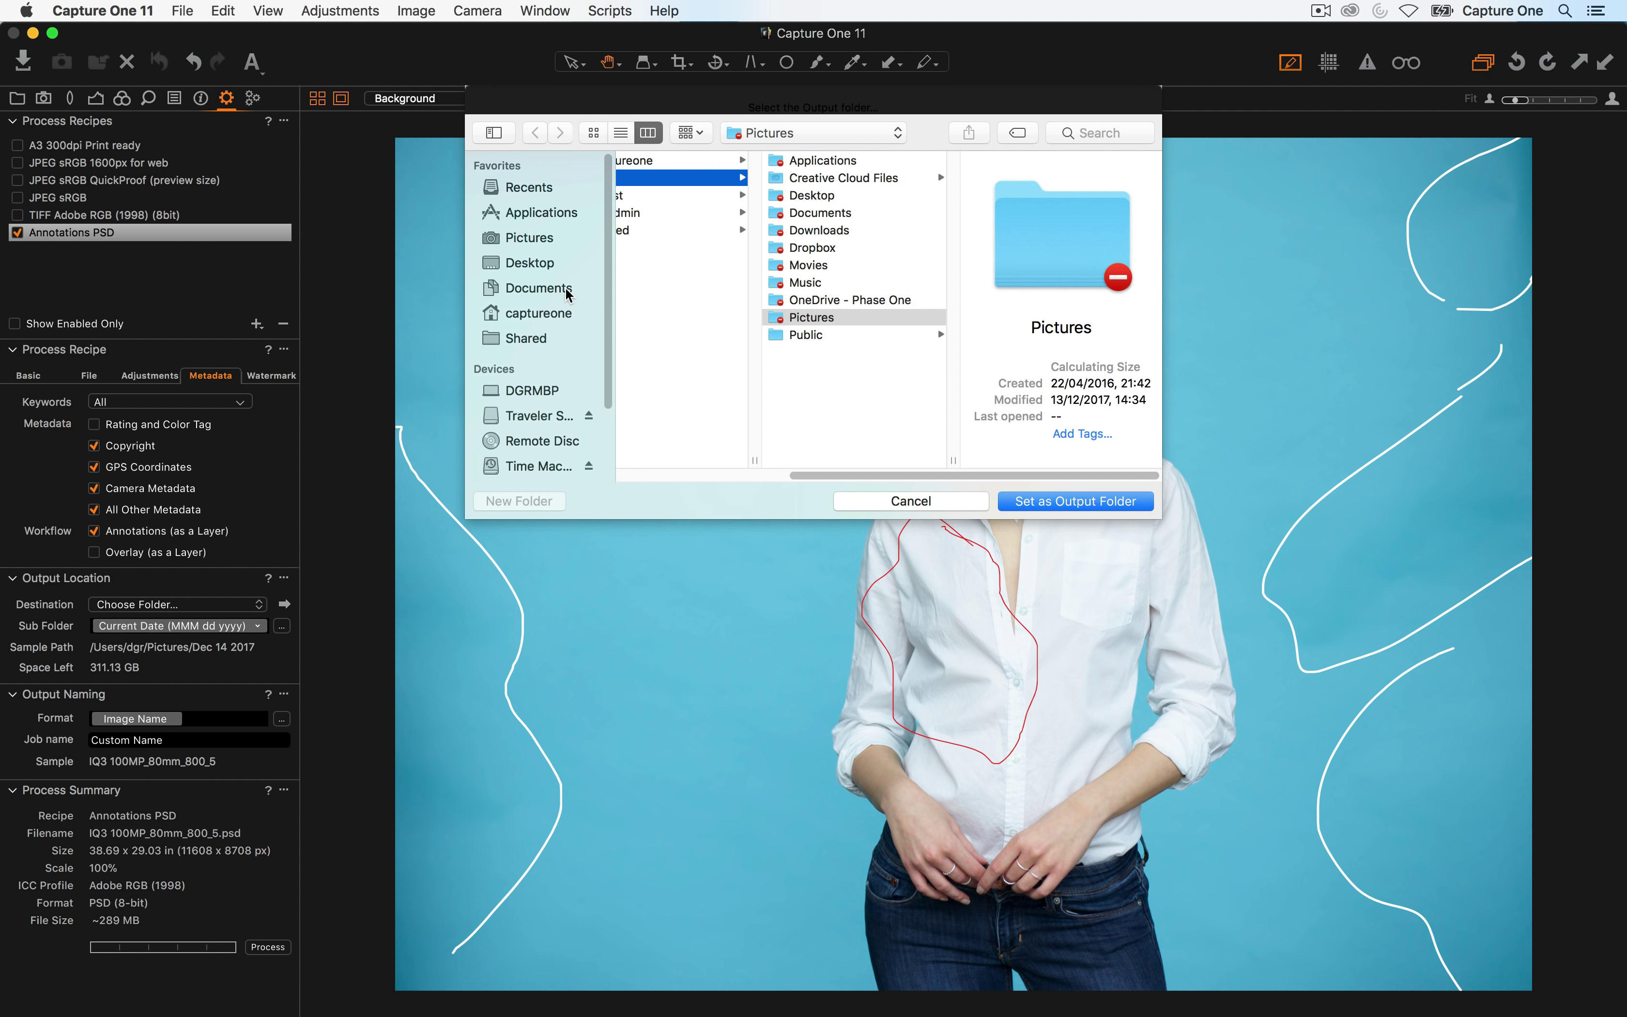
left_click(573, 246)
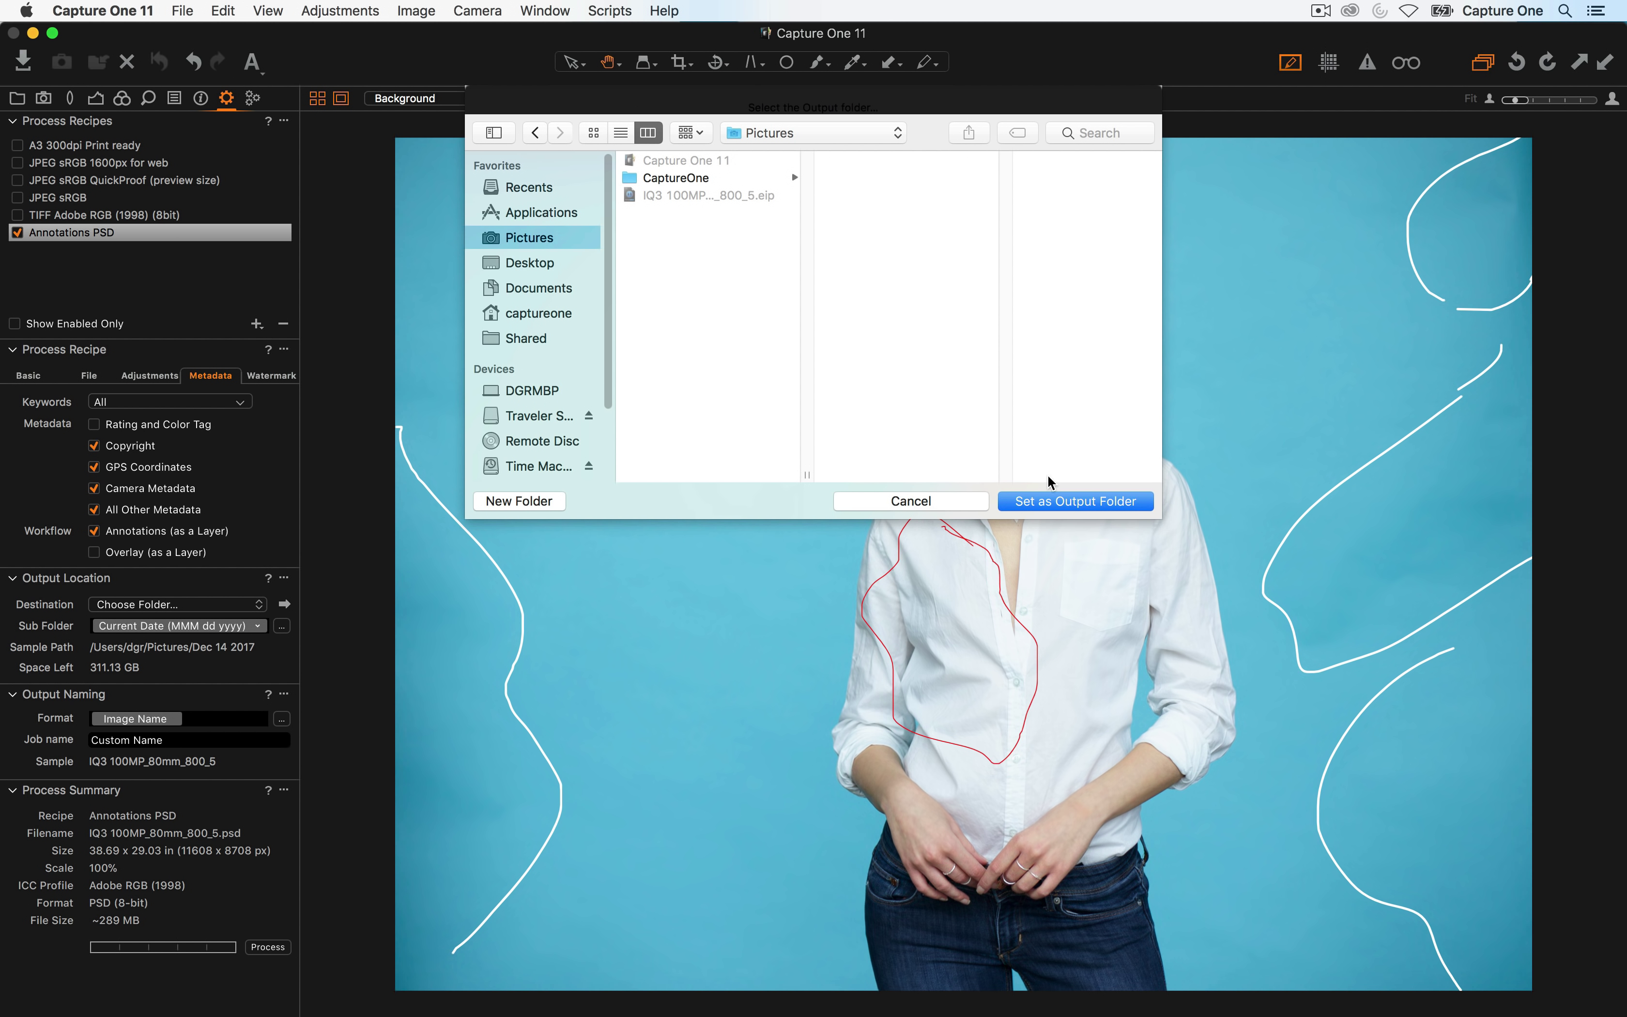
left_click(1060, 504)
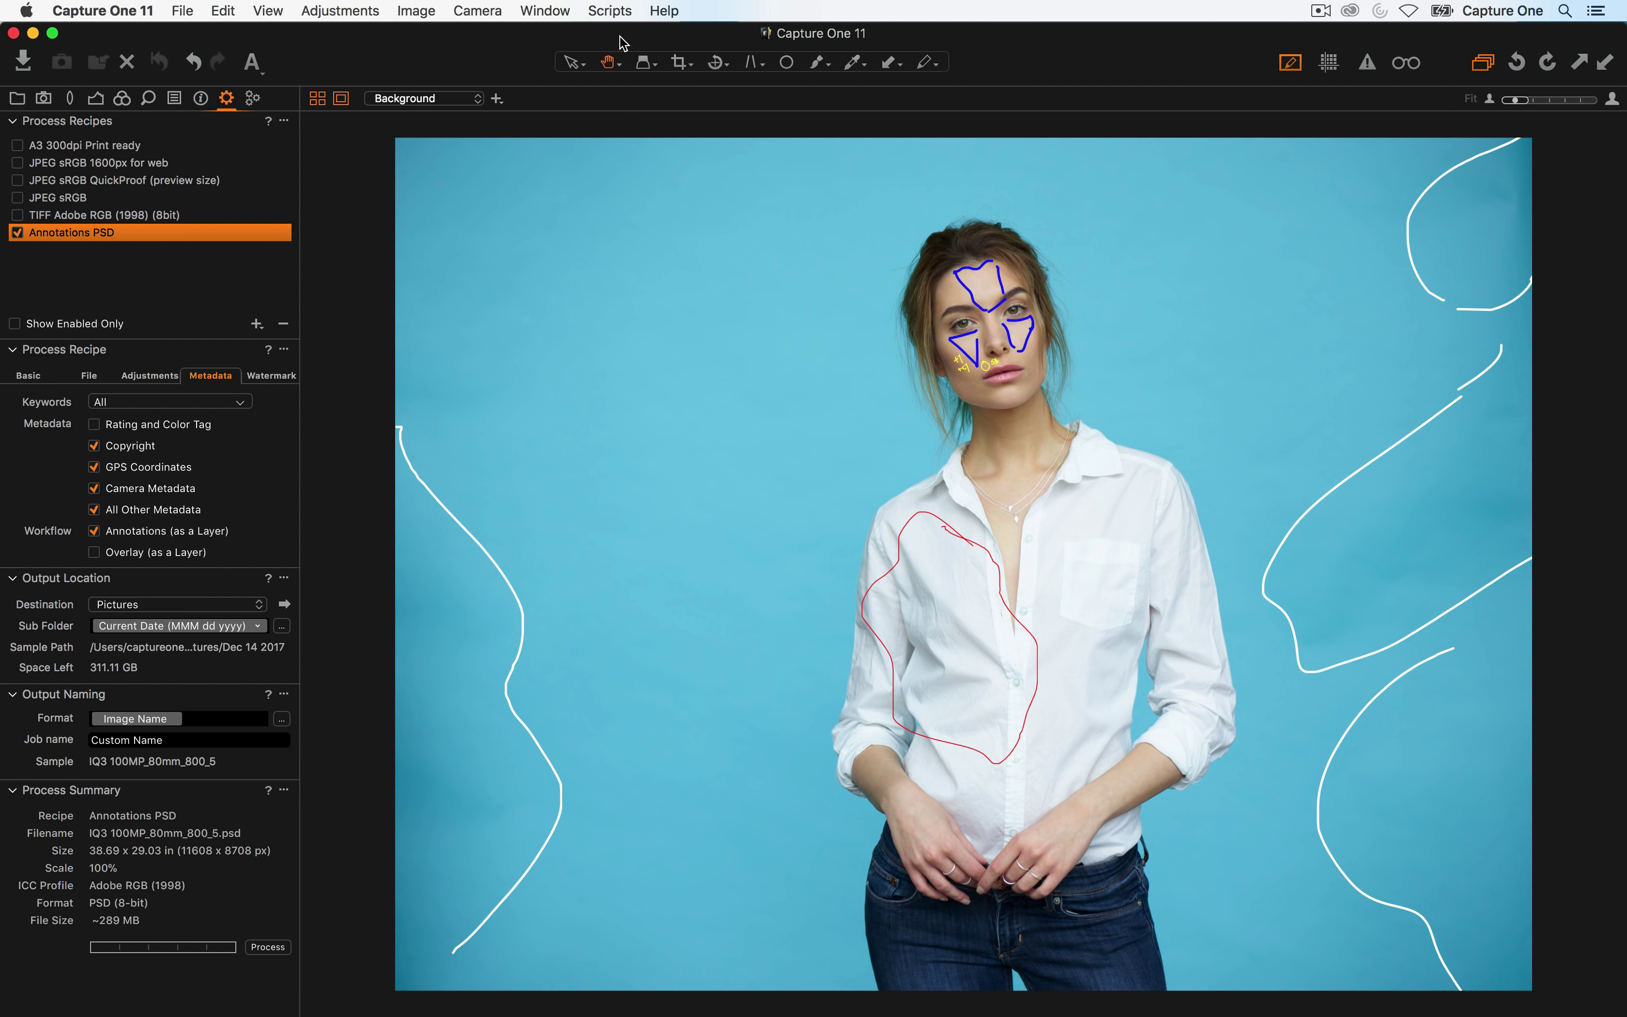
Open the event log to check the processing events
left_click(675, 10)
mouse_move(565, 12)
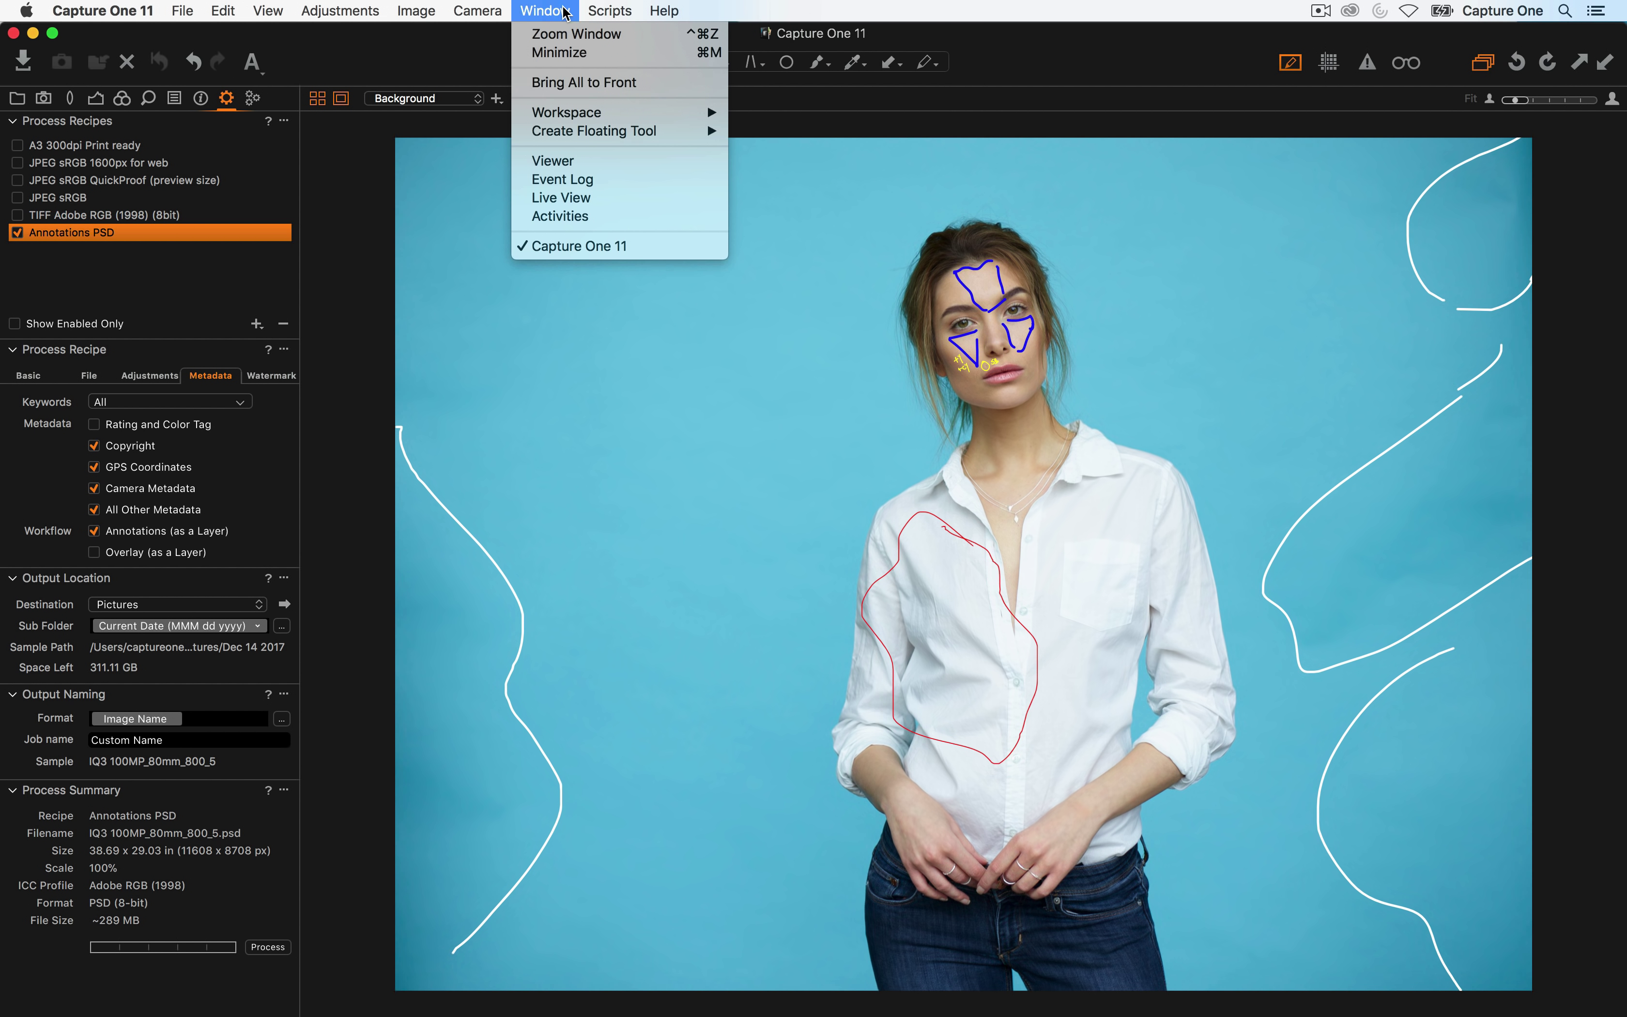
left_click(570, 180)
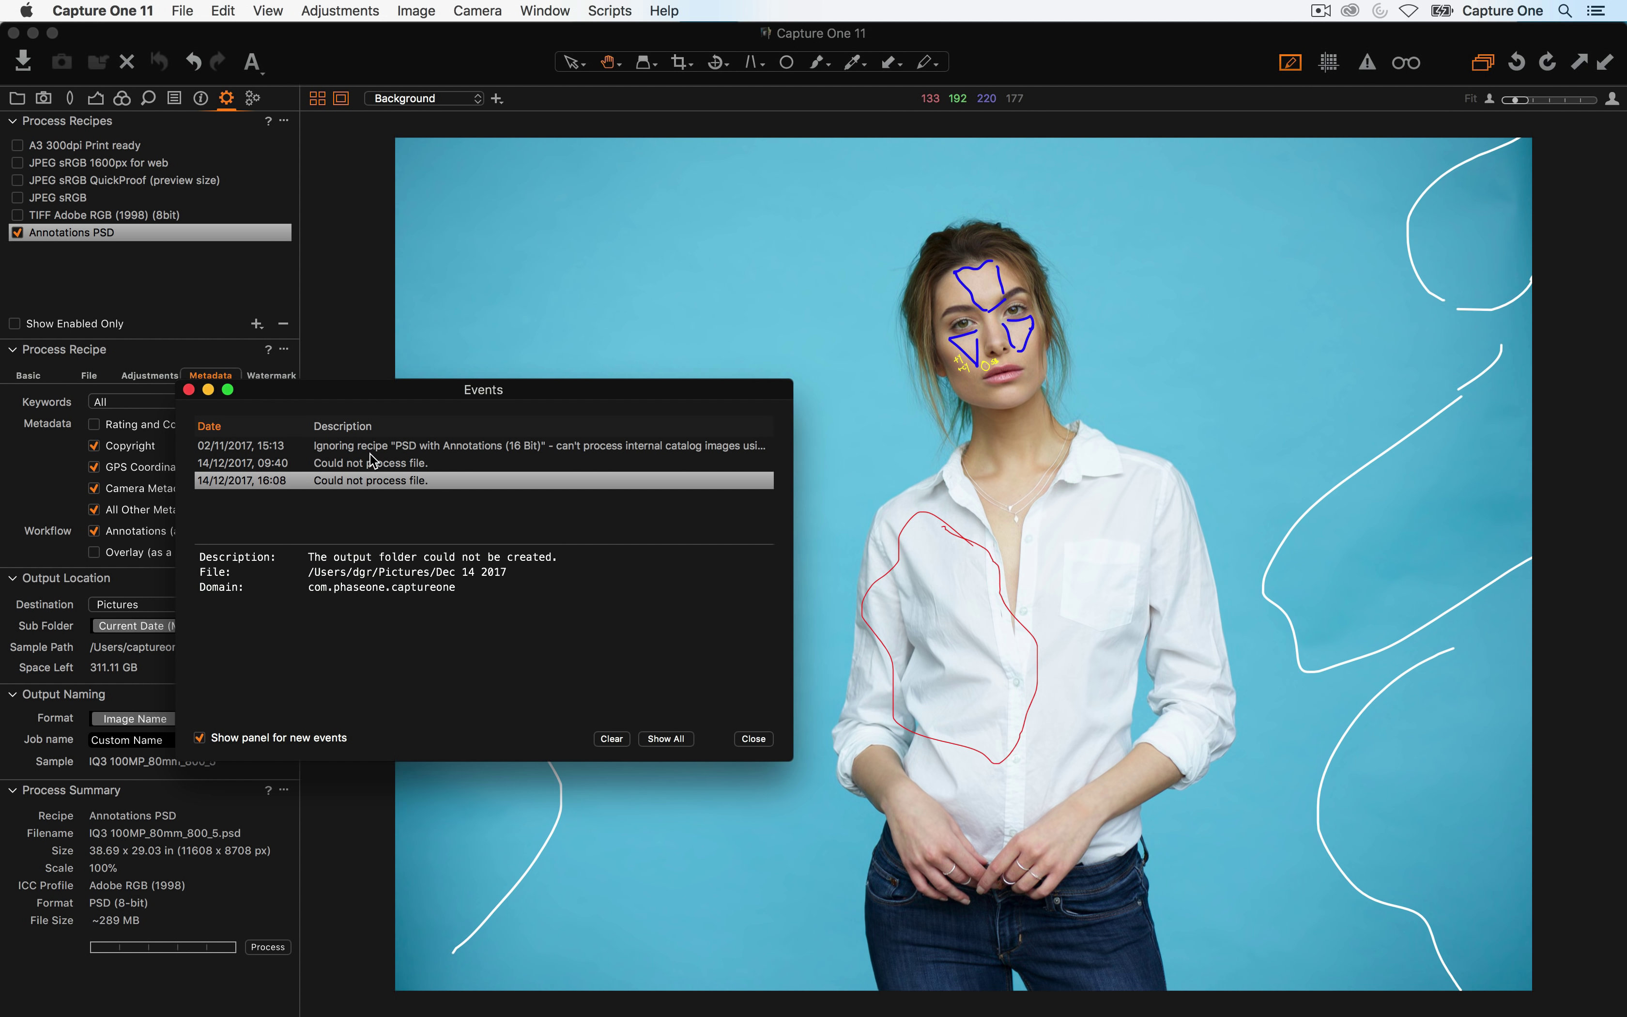
Close the event log and process the image with the Annotations PSD recipe, bringing up the recipe's basic settings
left_click(354, 480)
left_click(753, 738)
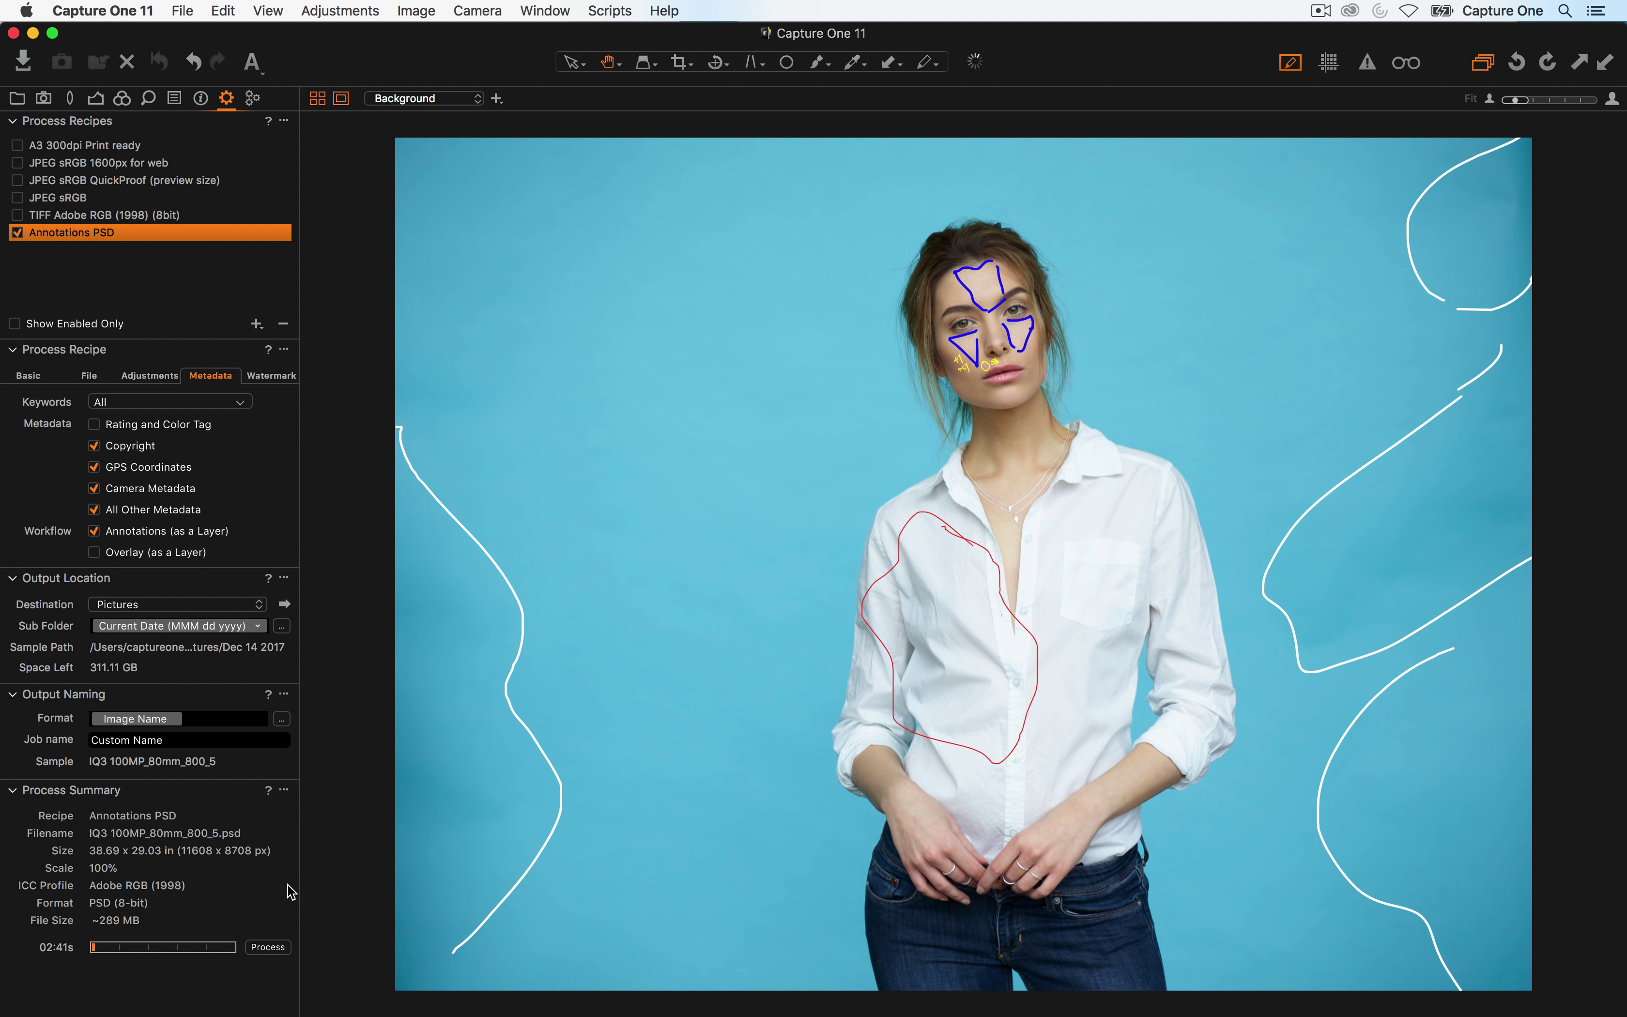
key("super+Tab")
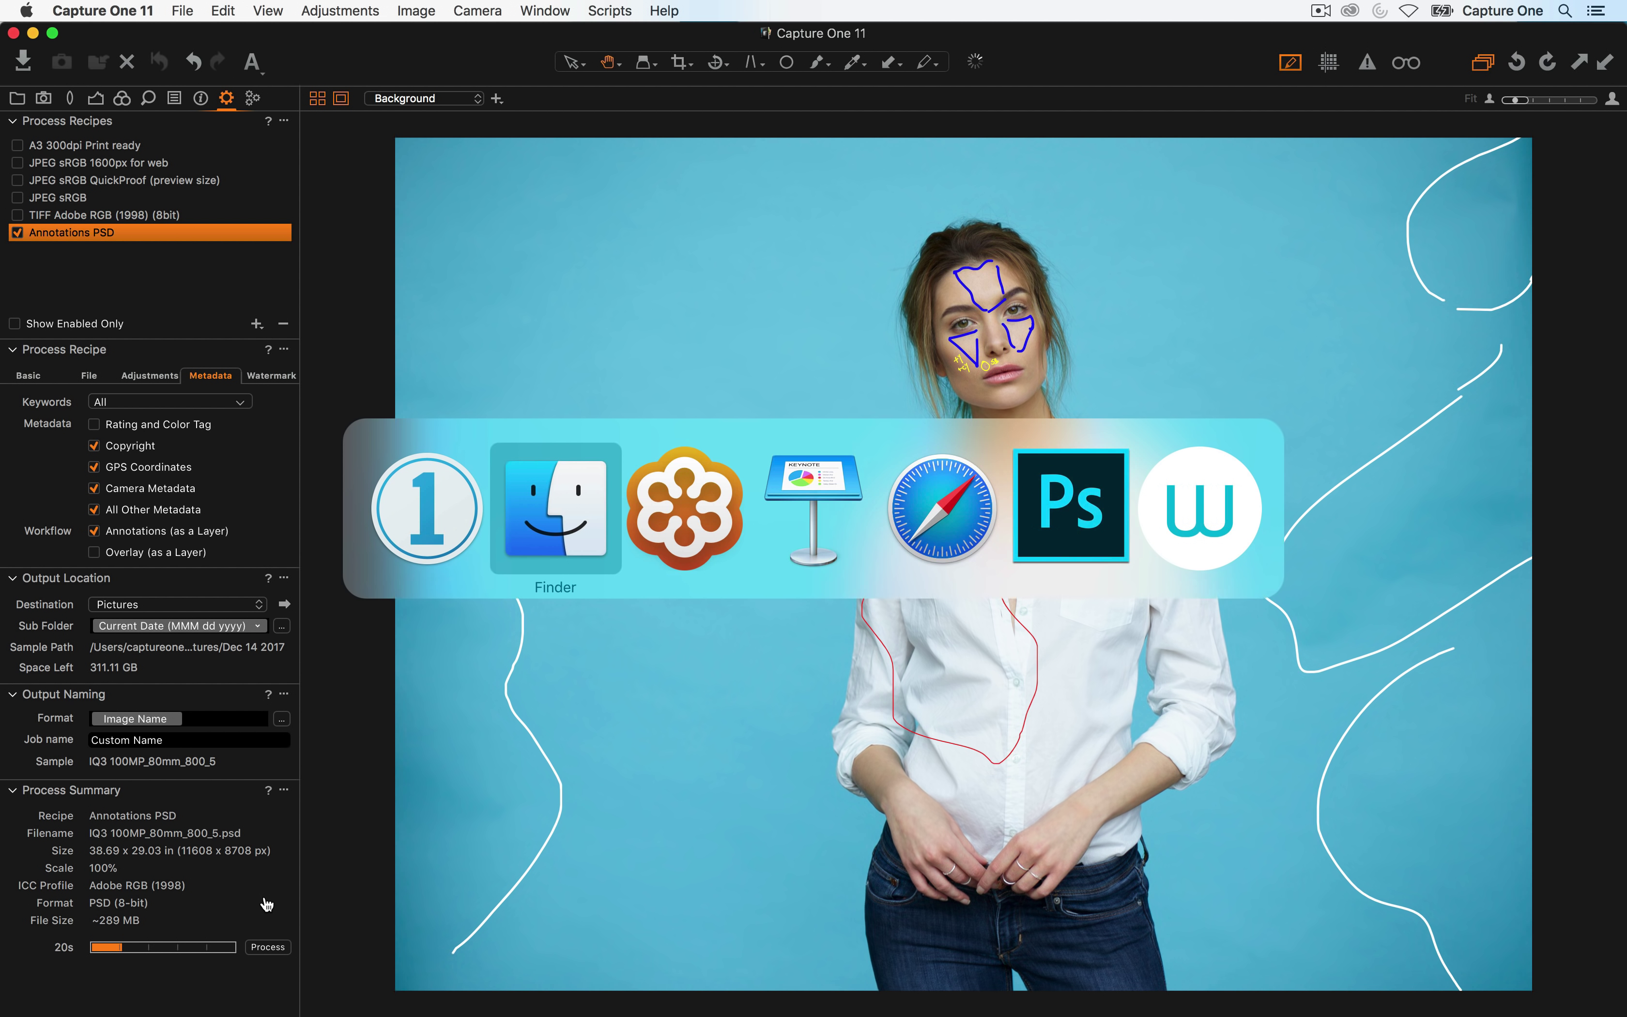
key("Escape")
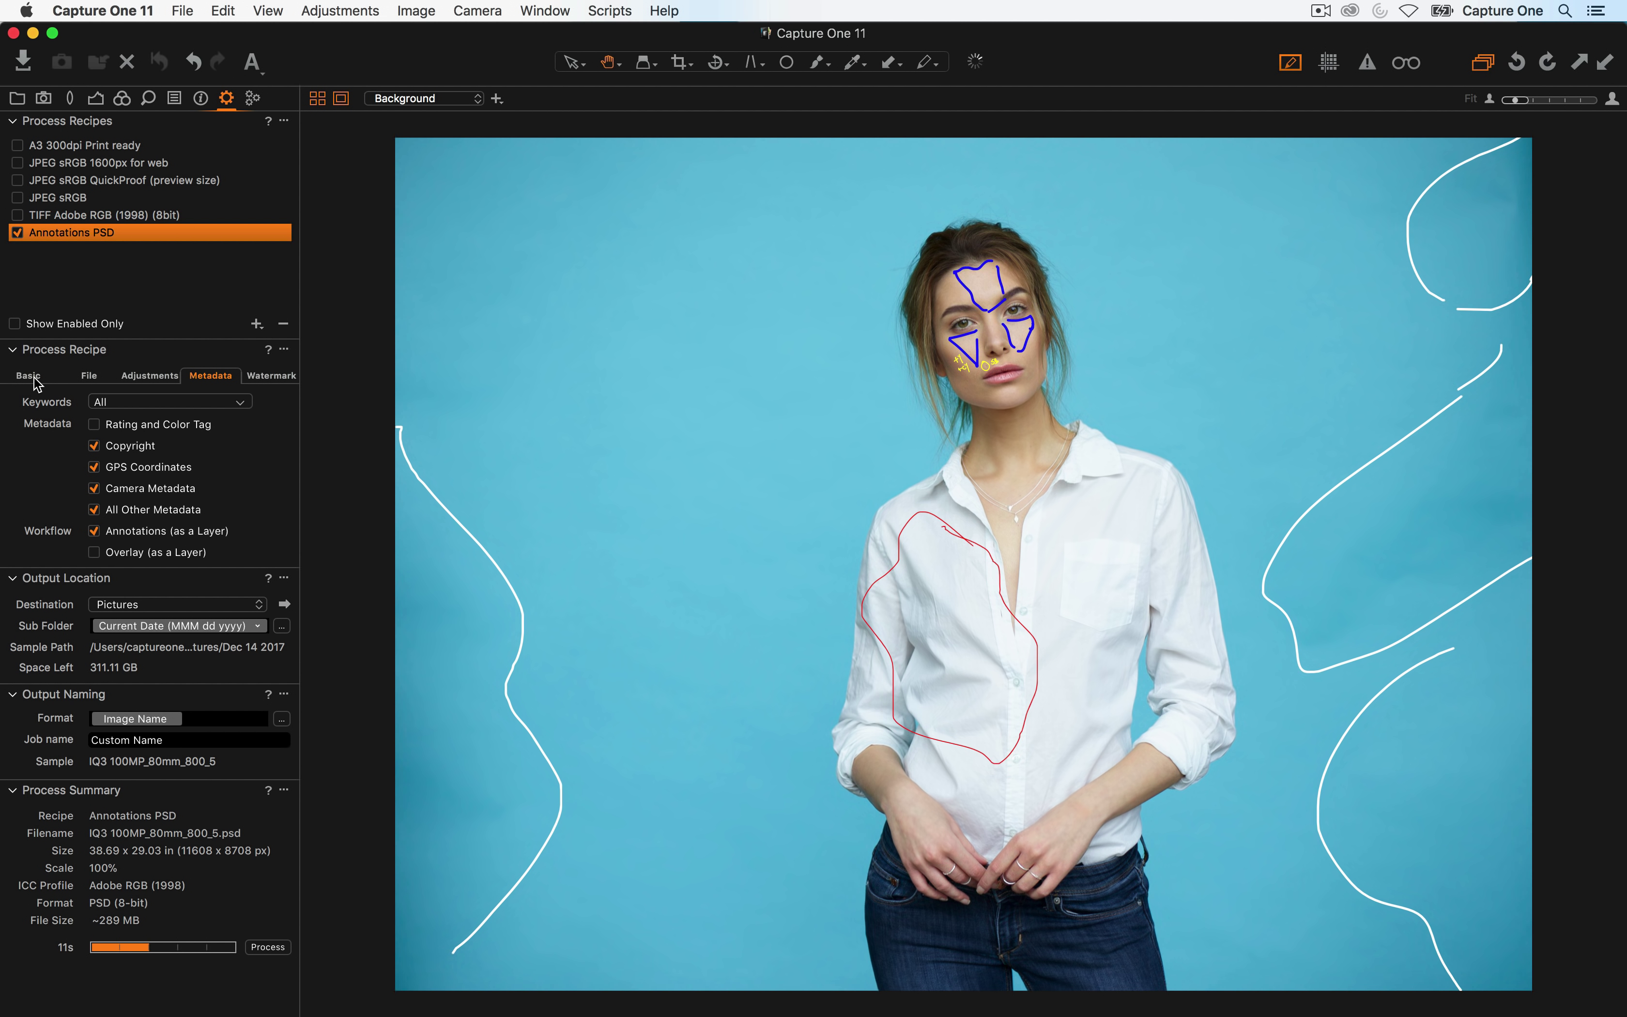
left_click(28, 375)
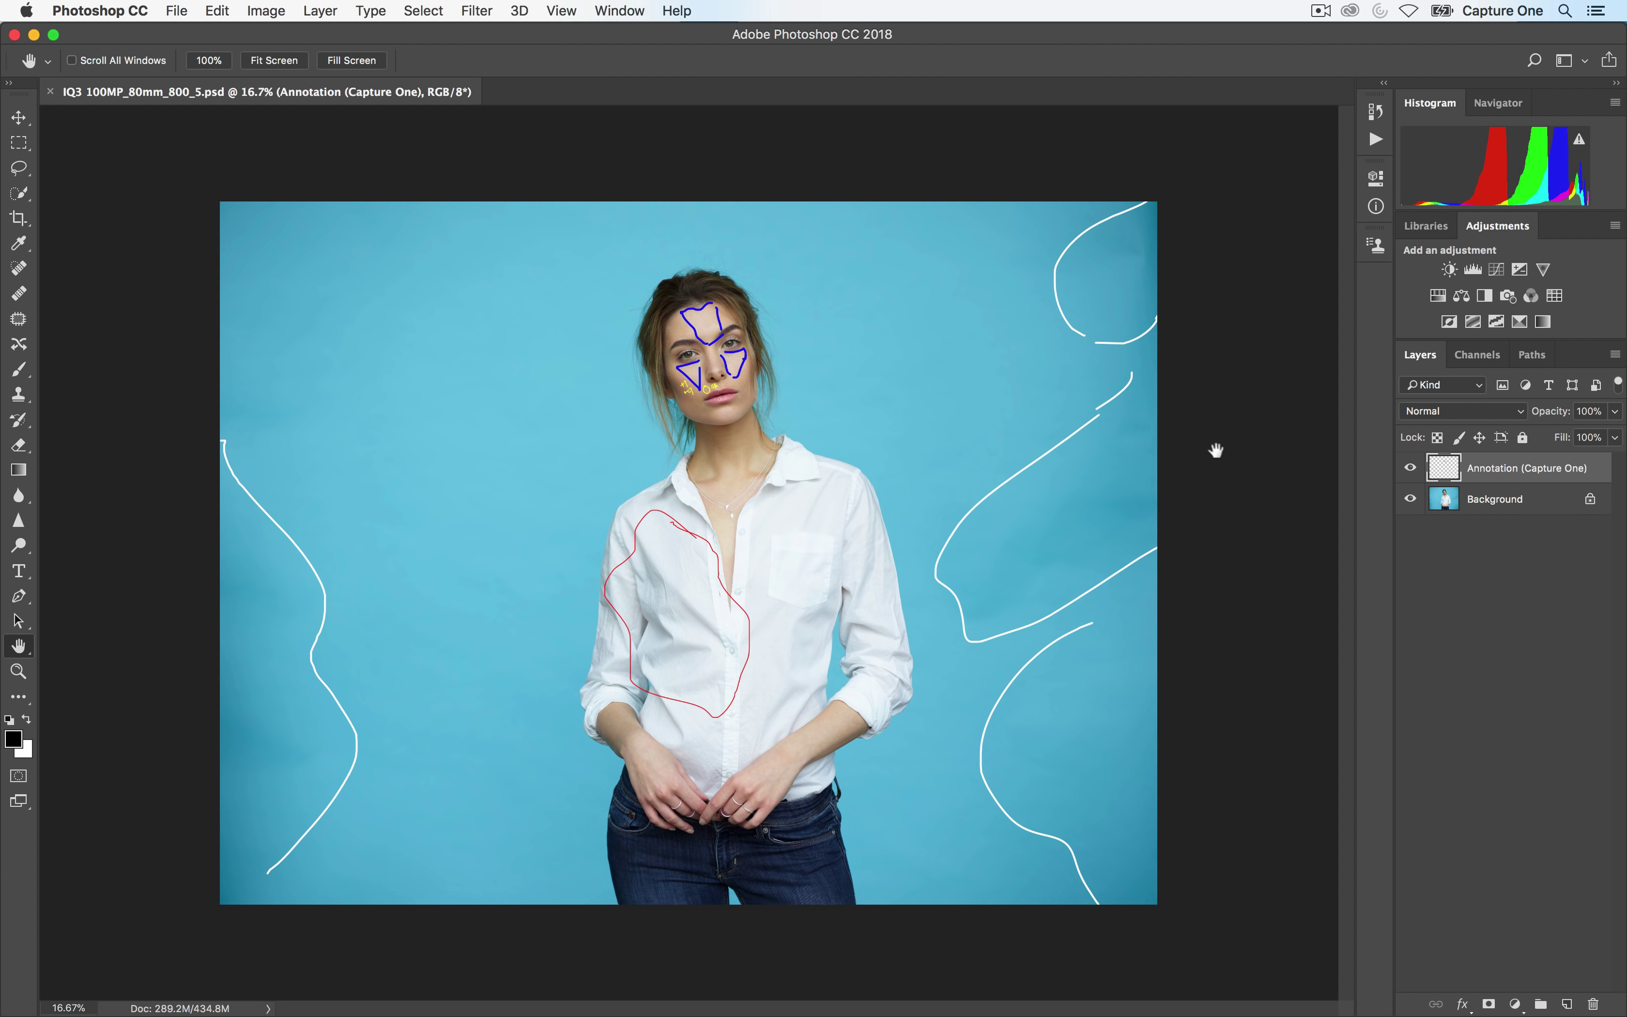
Inspect the shirt and face markings of the exported PSD in Photoshop at 66.7%, toggling the Annotation (Capture One) layer off and on
key("super+equal")
key("super+equal")
key("super+equal")
key("super+equal")
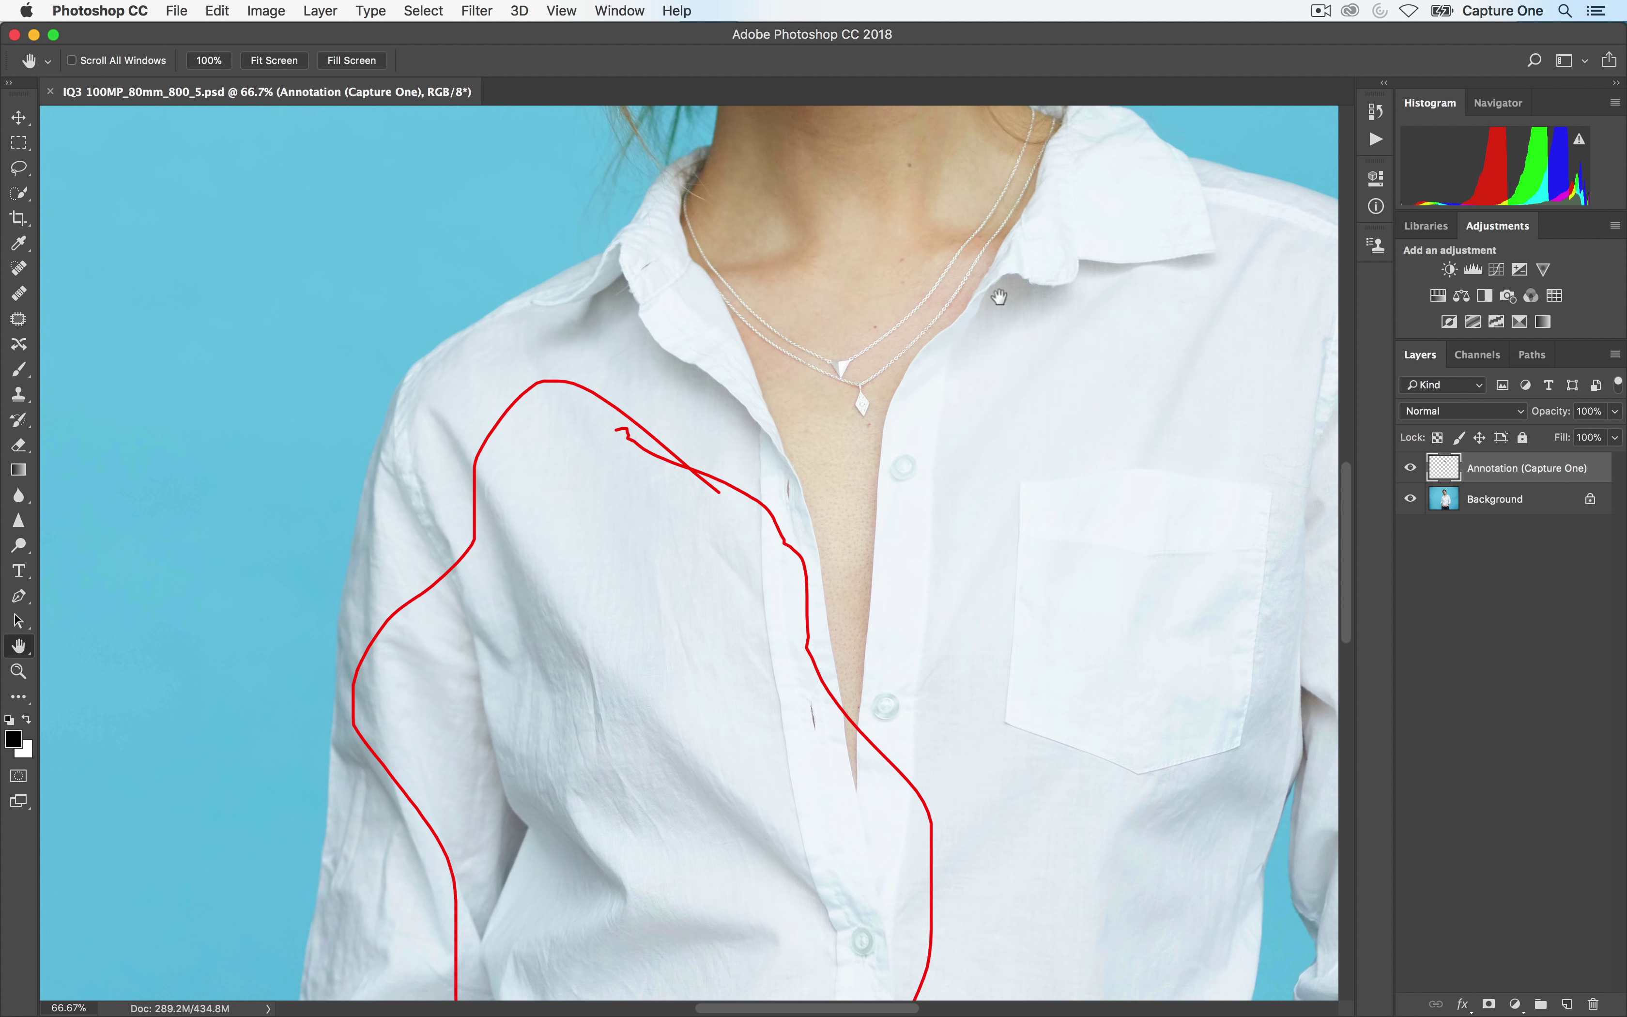
scroll(1030, 274, "up", 10)
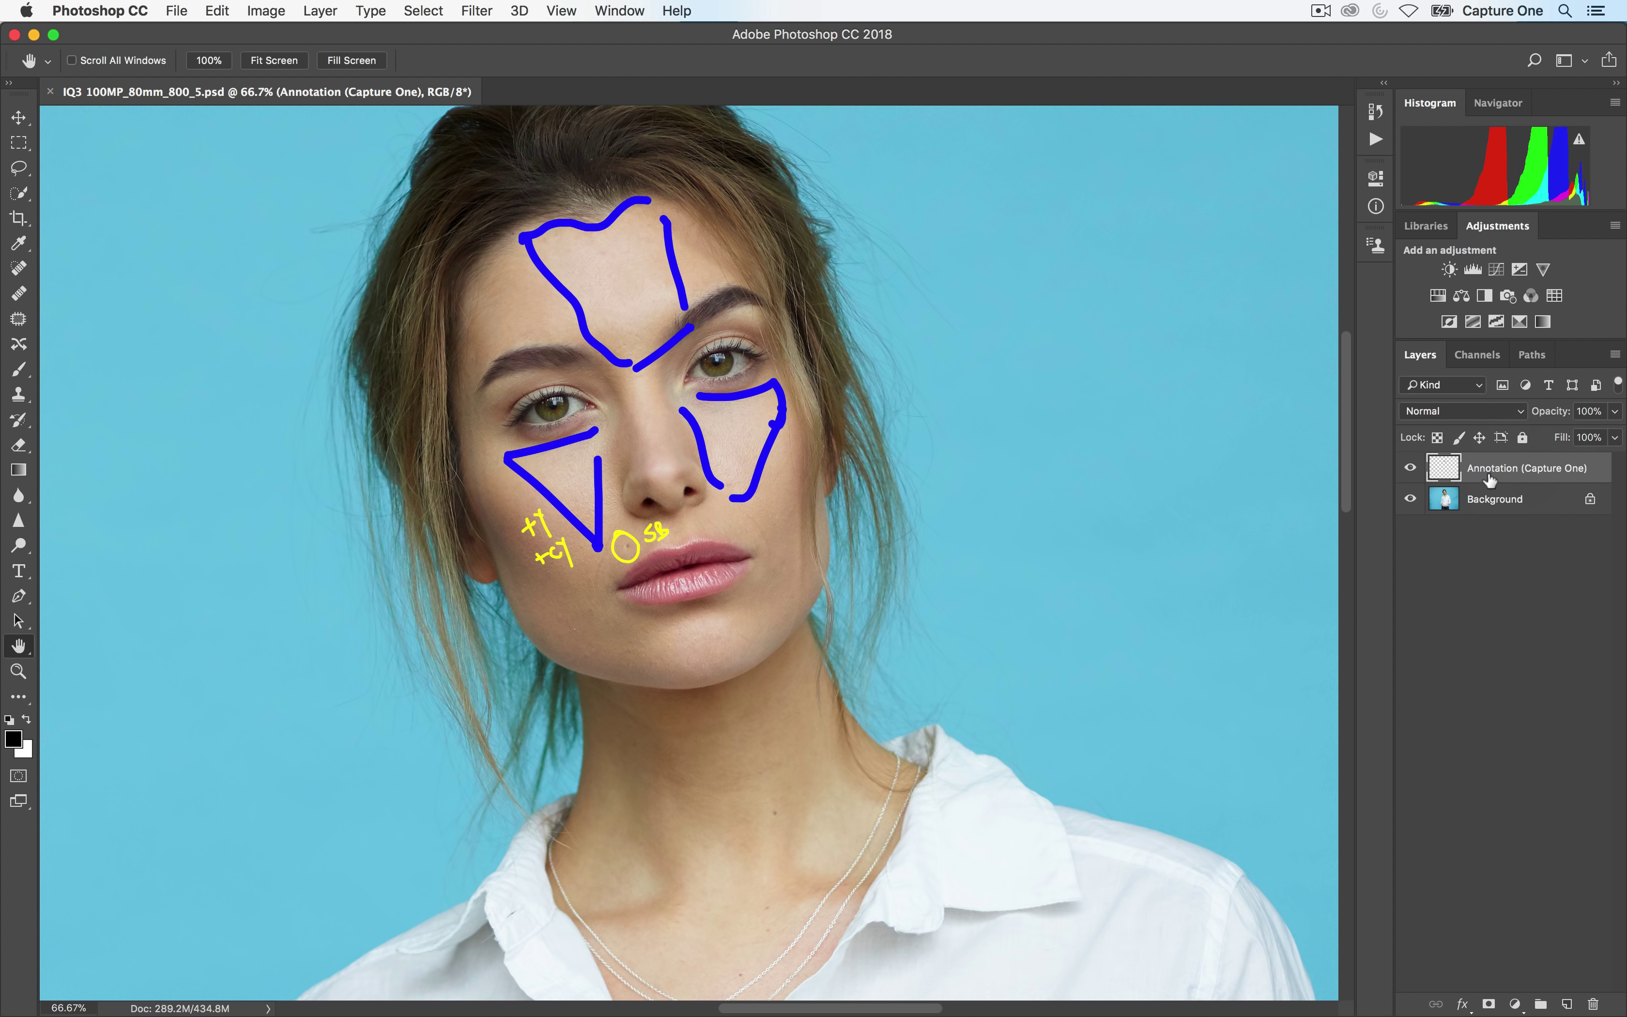
left_click(1410, 467)
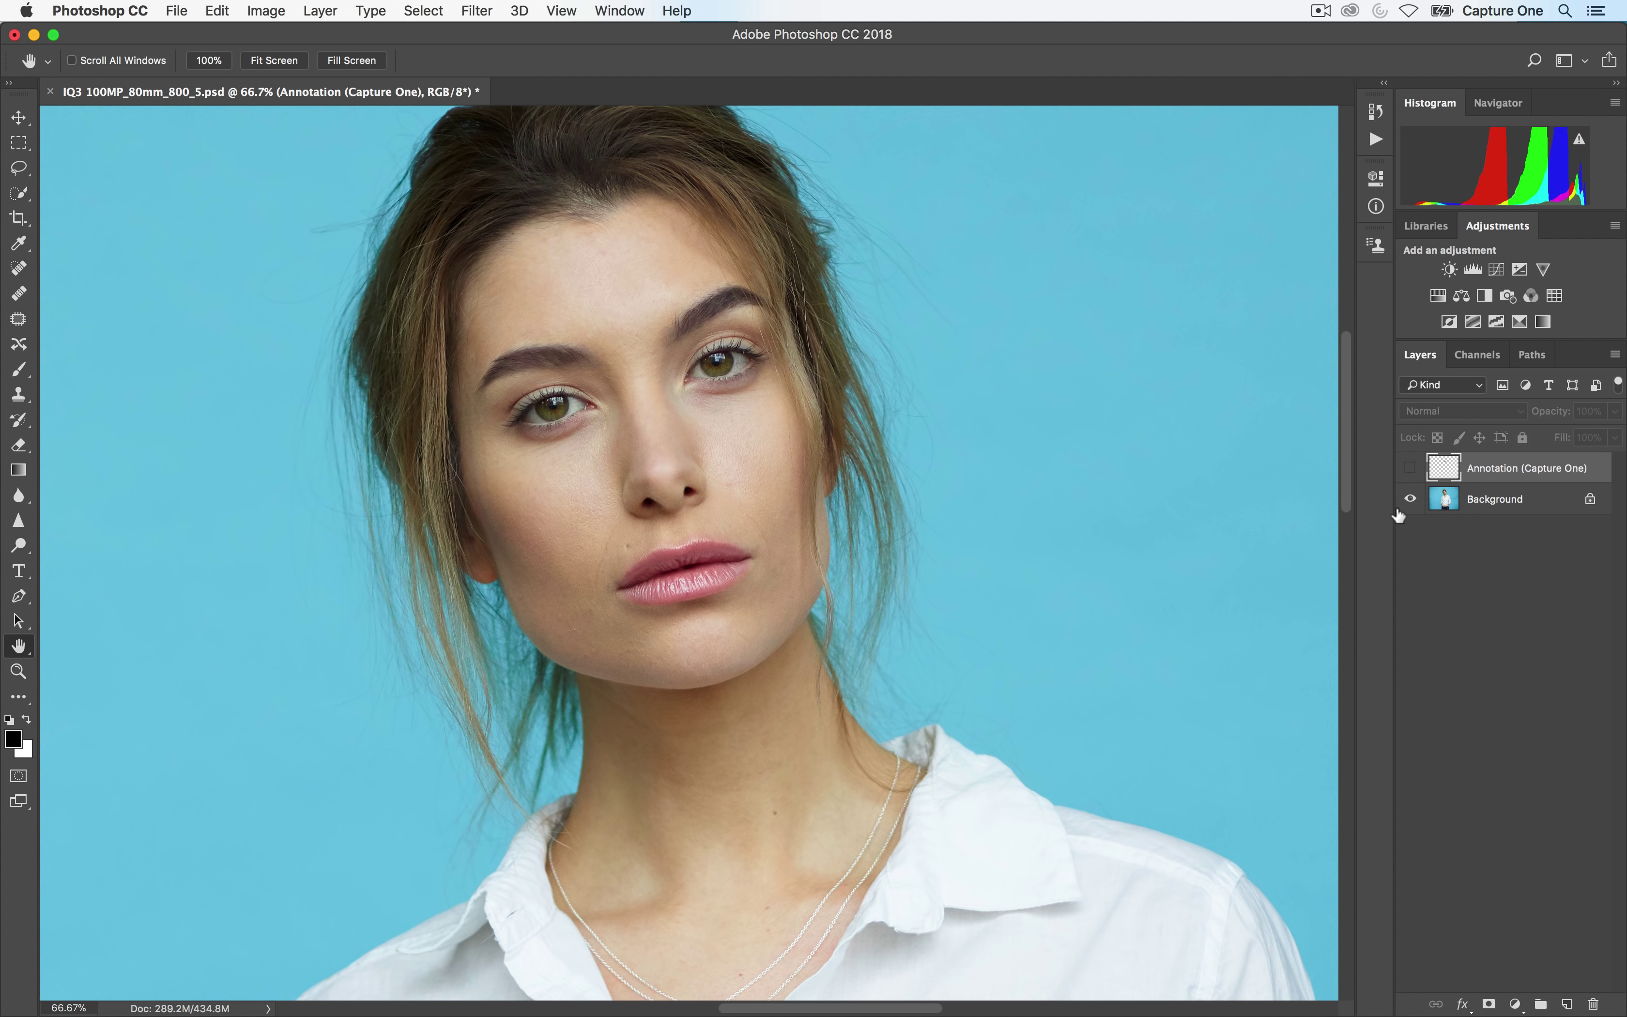
left_click(1410, 467)
Compare the whole portrait at 16.67% with the Annotation (Capture One) layer hidden and shown
key("super+equal")
key("super+minus")
key("super+minus")
key("super+minus")
key("super+minus")
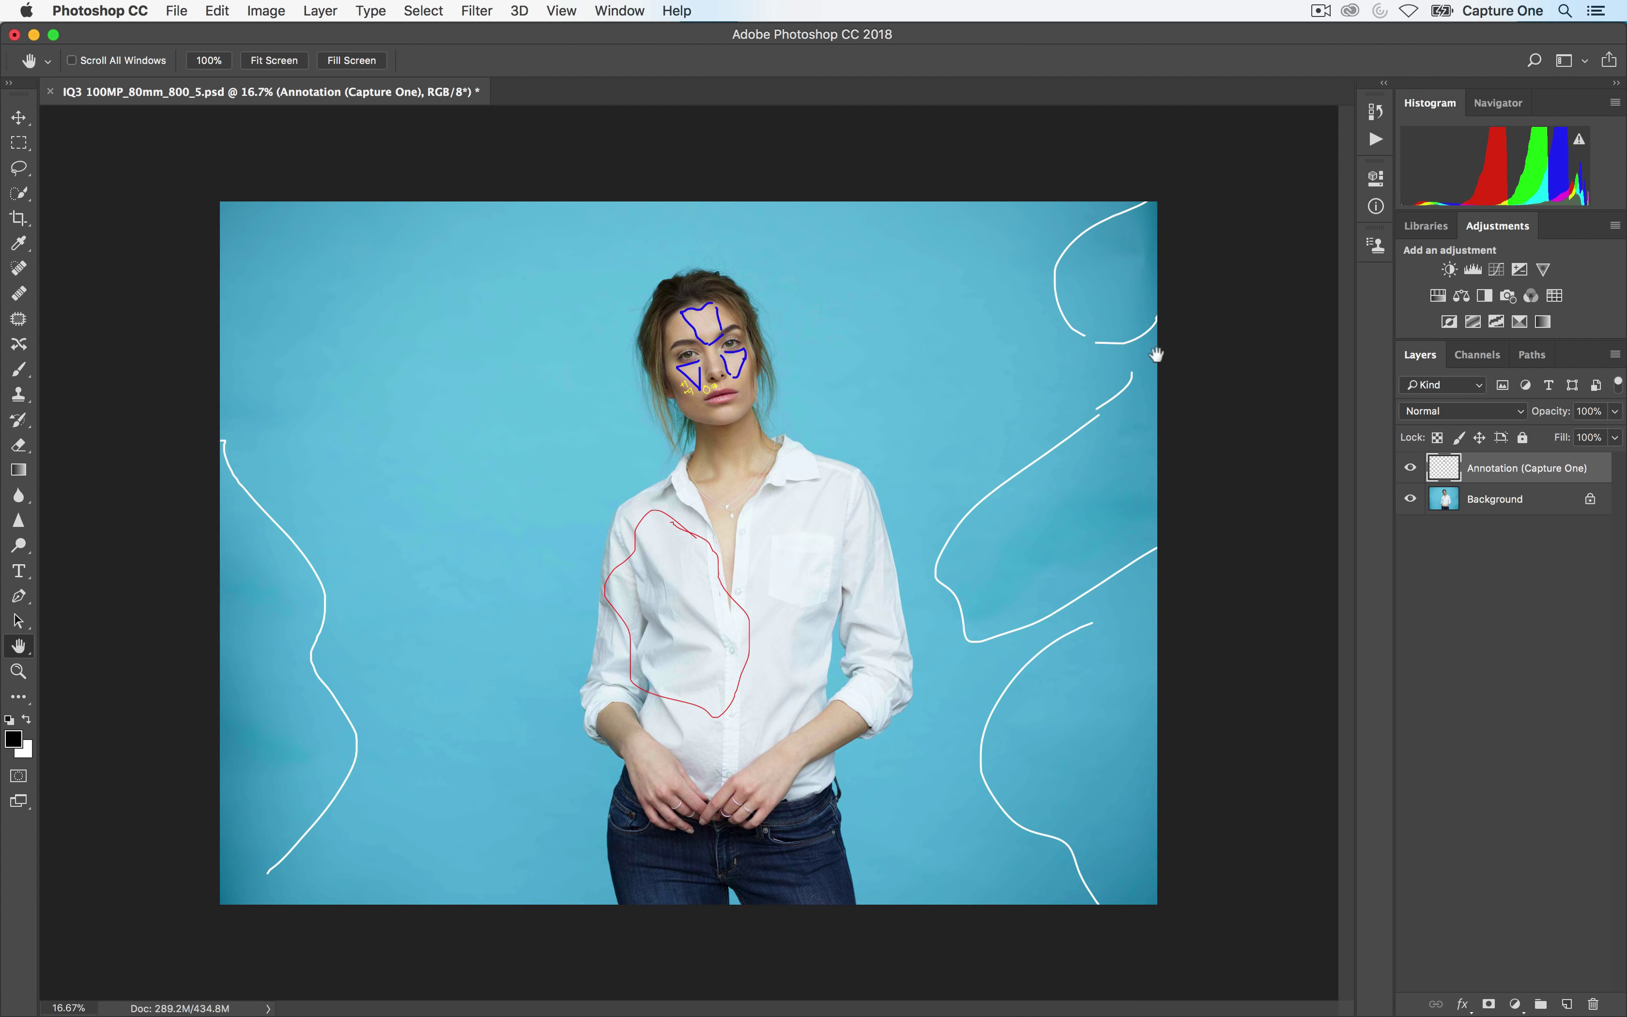
left_click(1410, 467)
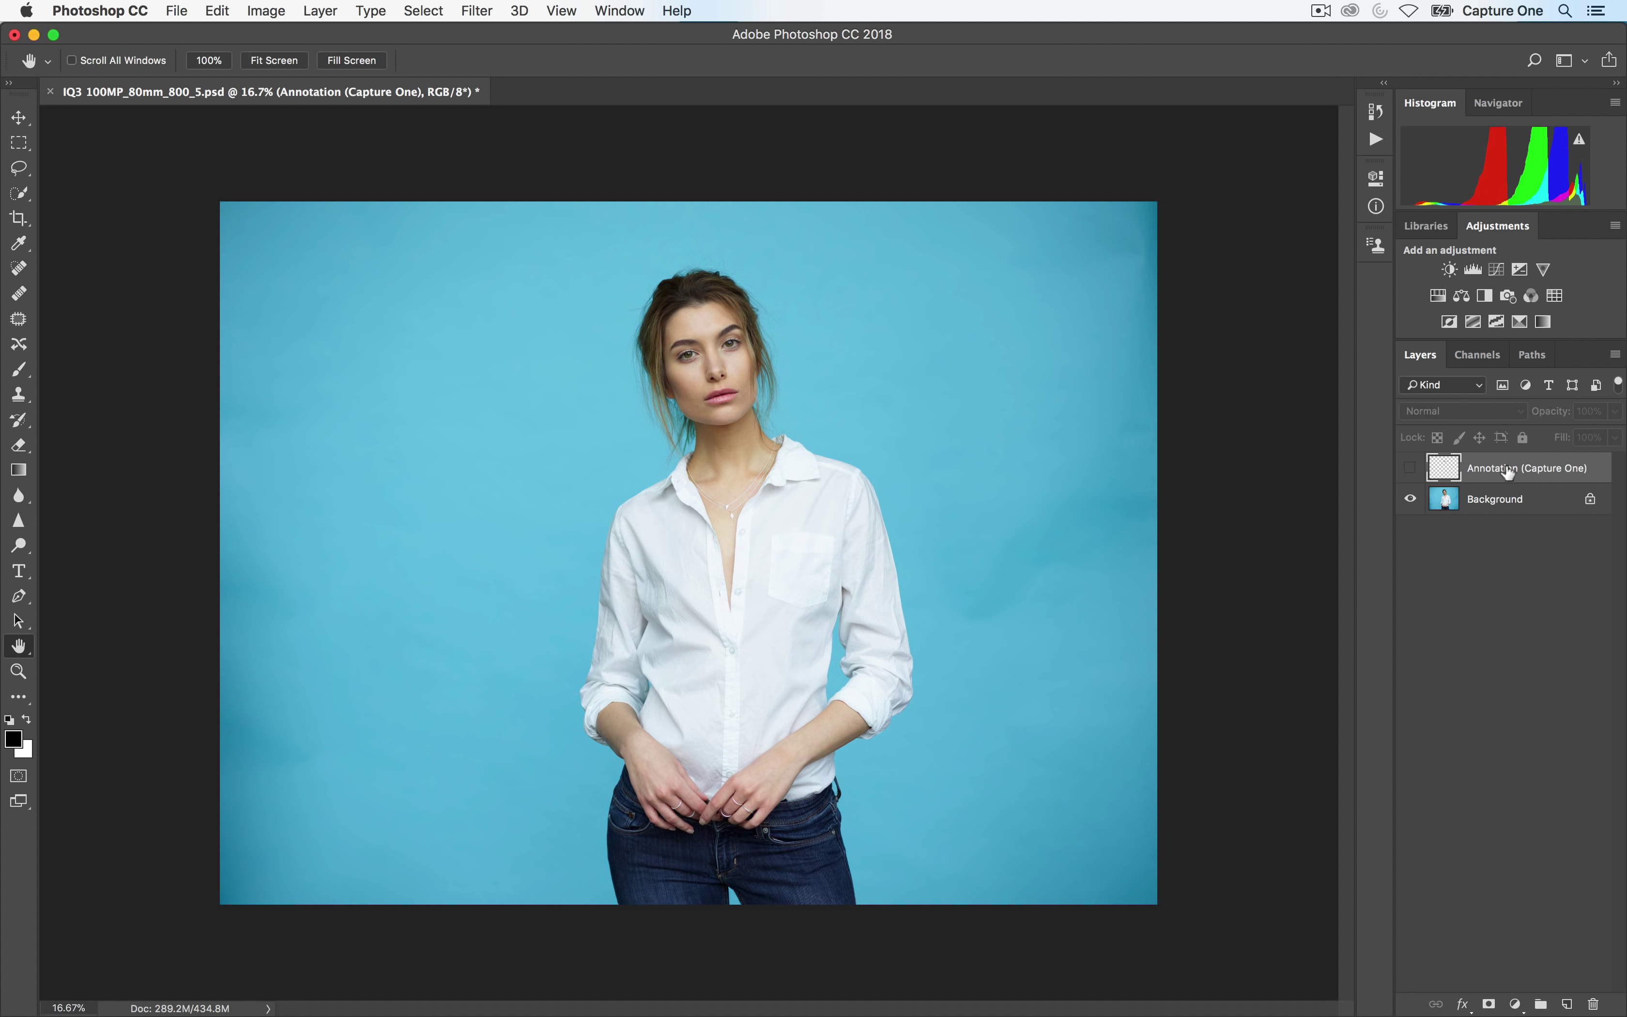
mouse_move(1506, 475)
left_mouse_down()
mouse_move(1533, 896)
mouse_move(1526, 680)
left_mouse_up()
left_click(1410, 467)
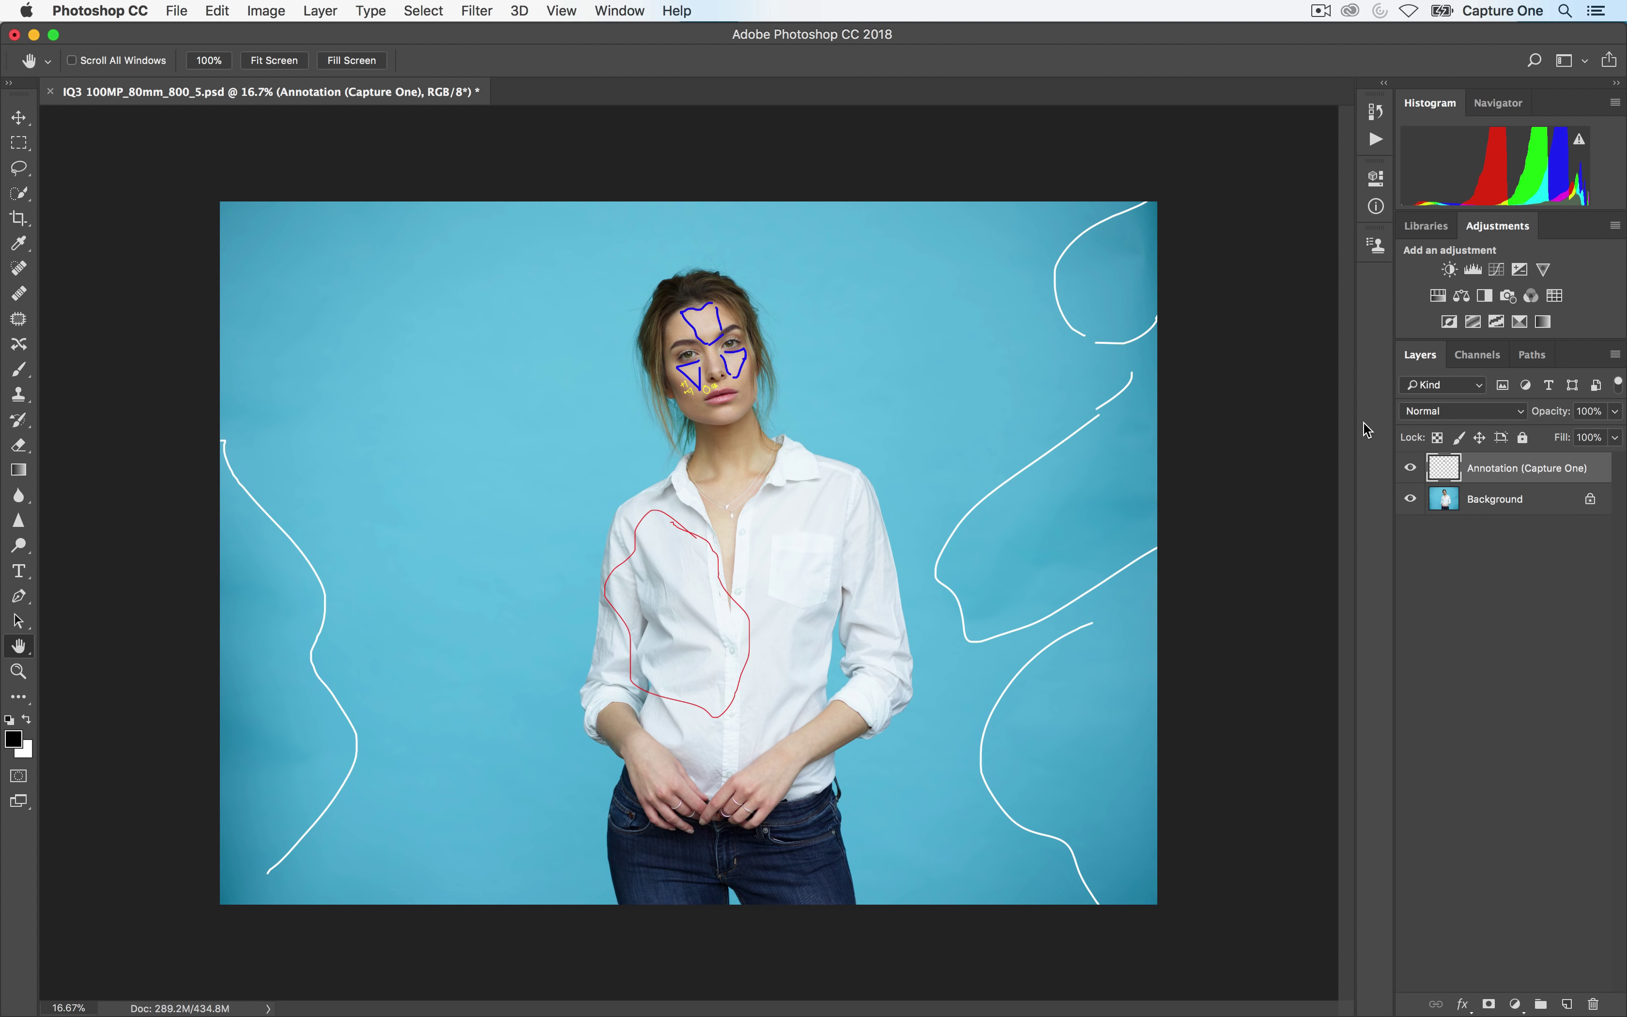
Switch to Capture One and review the applications the Annotations PSD recipe can open its output with, keeping Adobe Photoshop CC 2018
key("super+Tab")
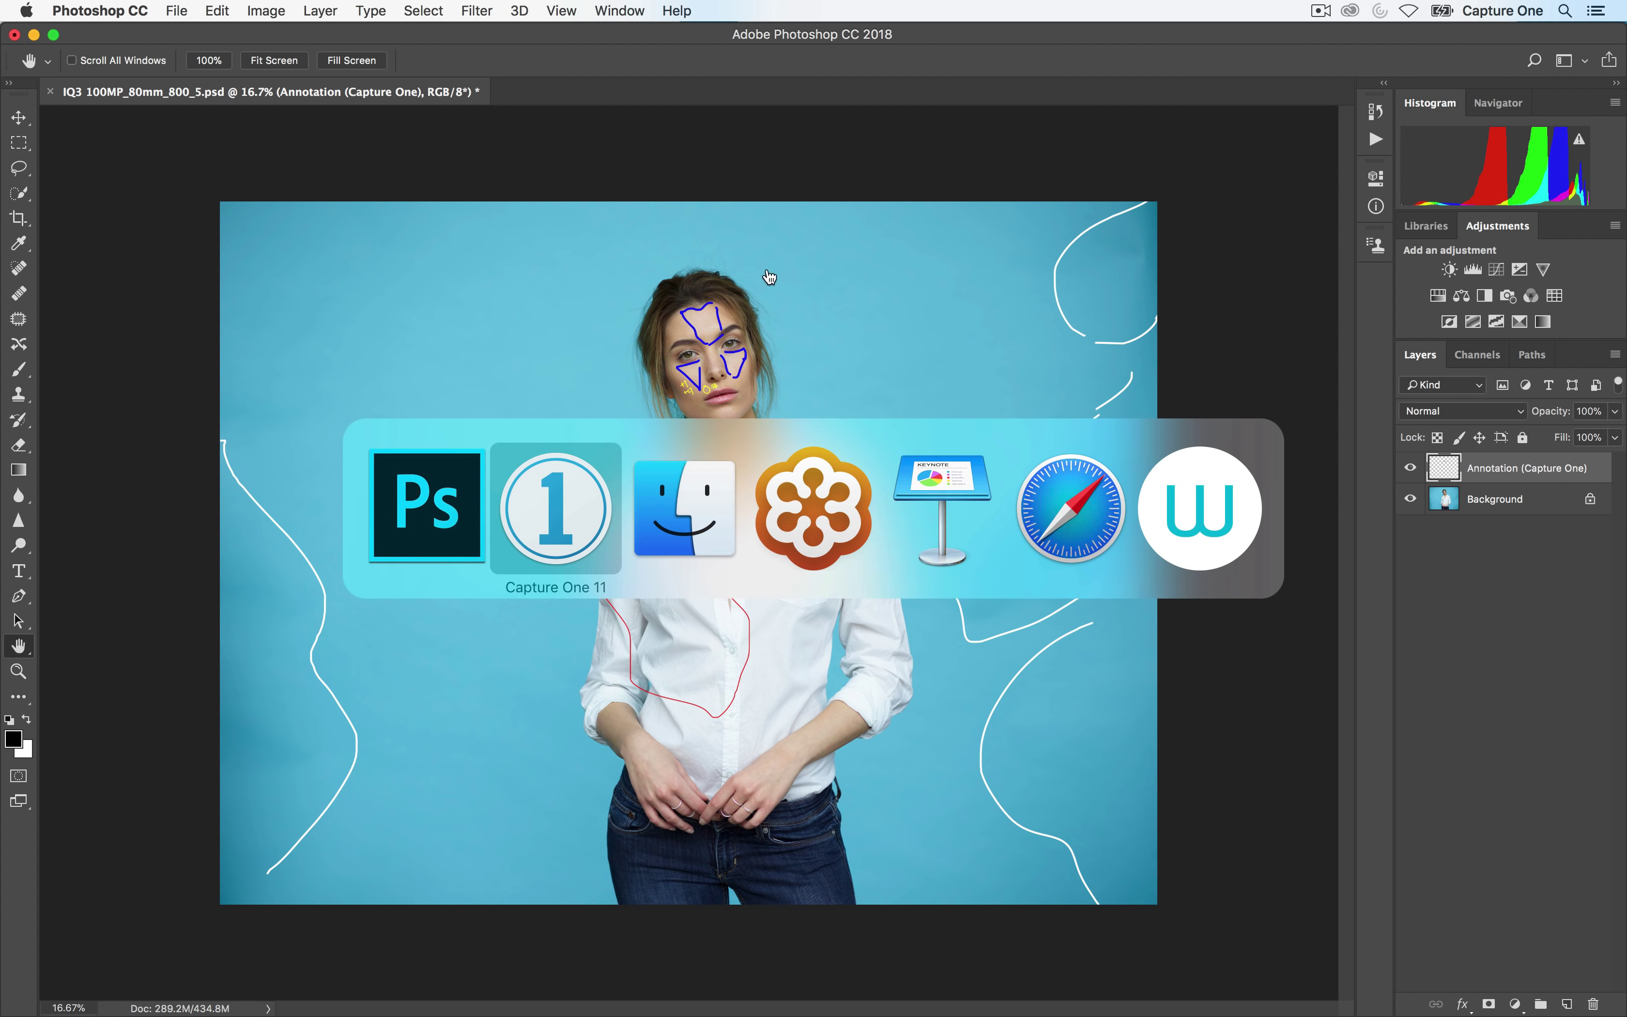
left_click(555, 519)
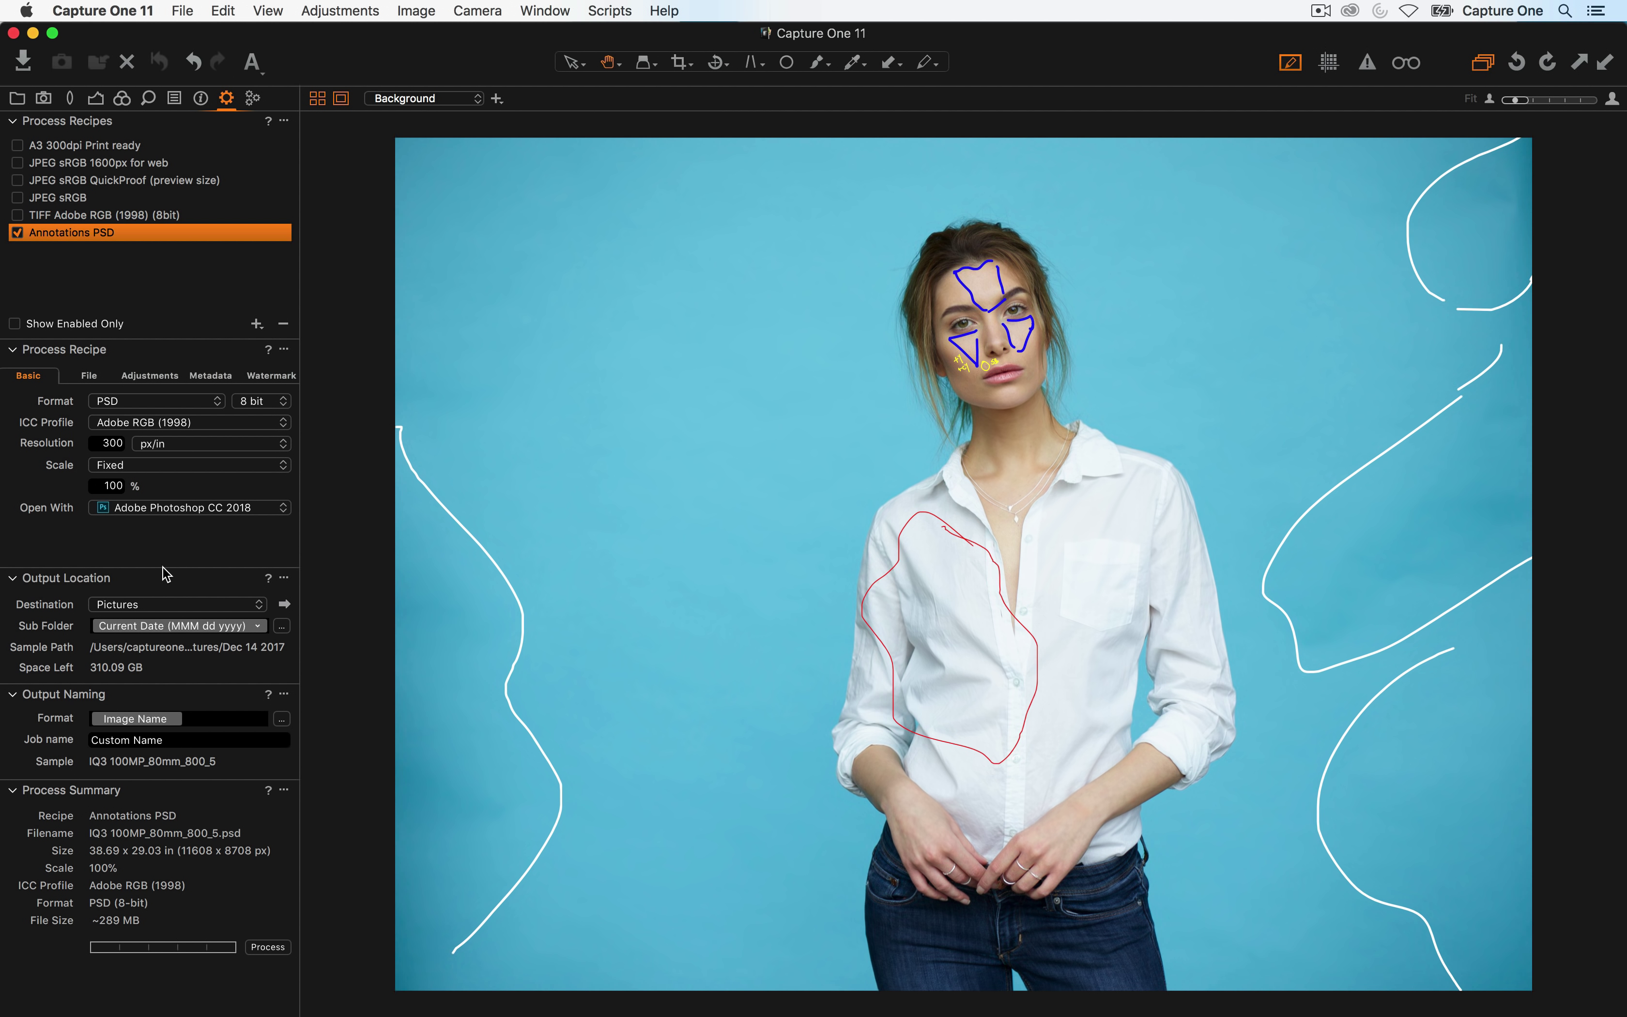
left_click(201, 519)
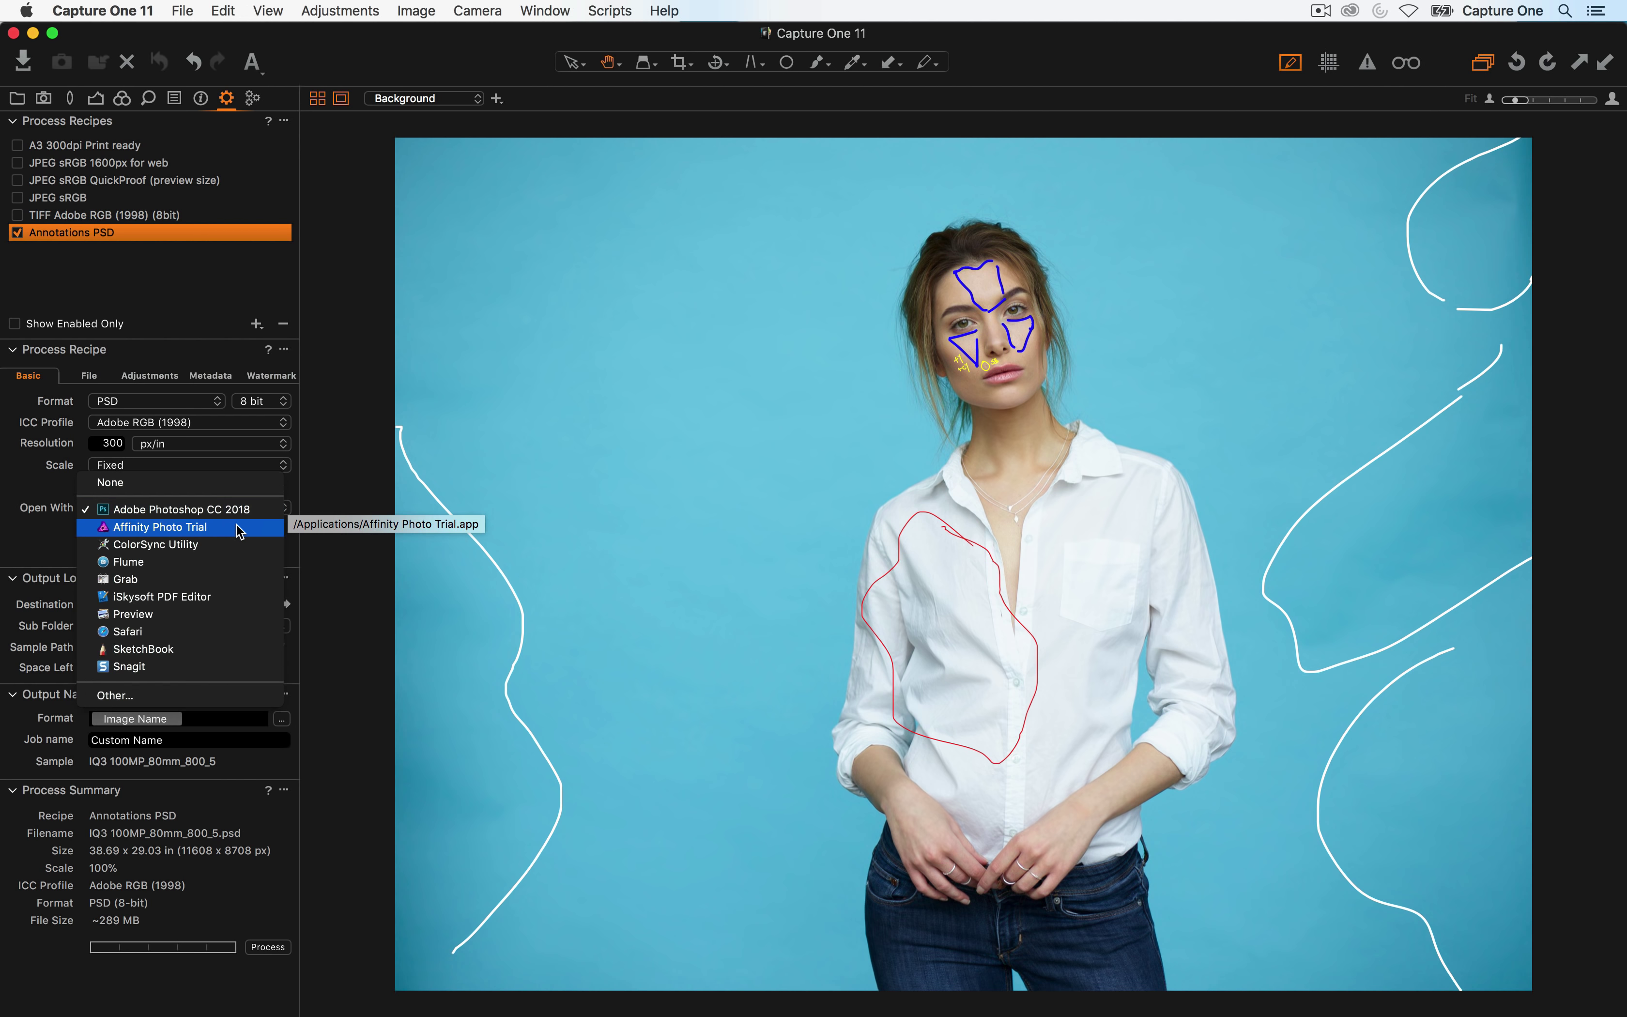
left_click(330, 531)
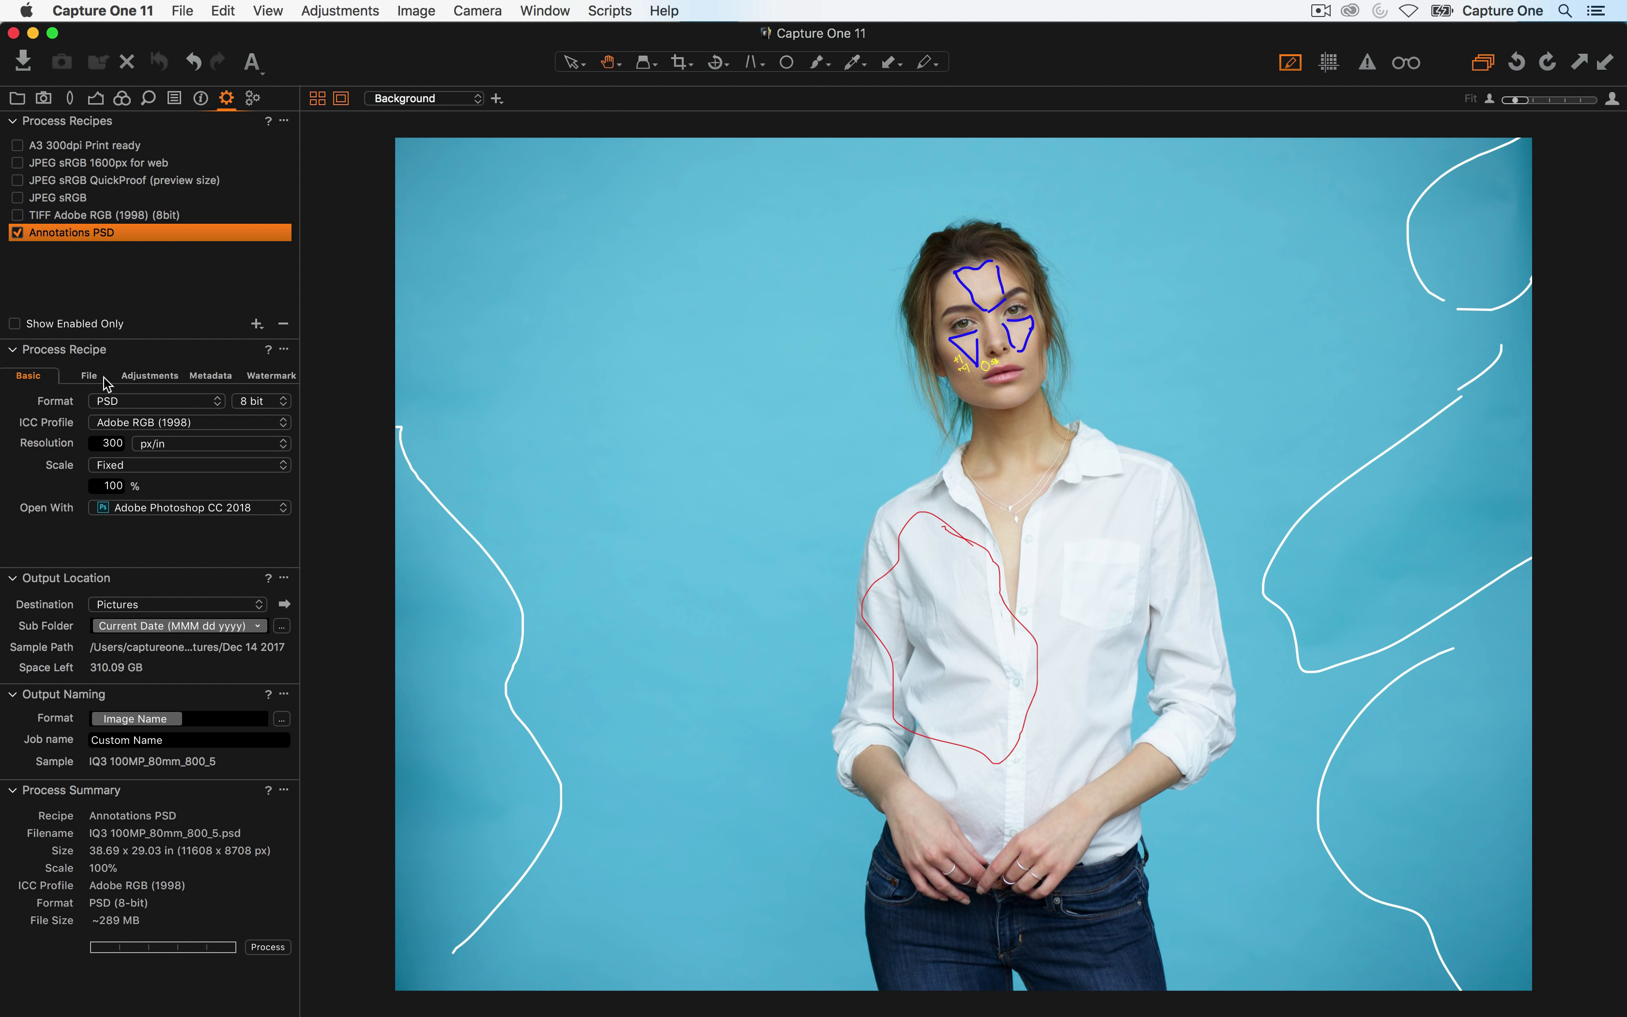
Change the Annotations PSD recipe's format to JPEG and process the image with the Annotations option enabled
left_click(151, 402)
left_click(145, 294)
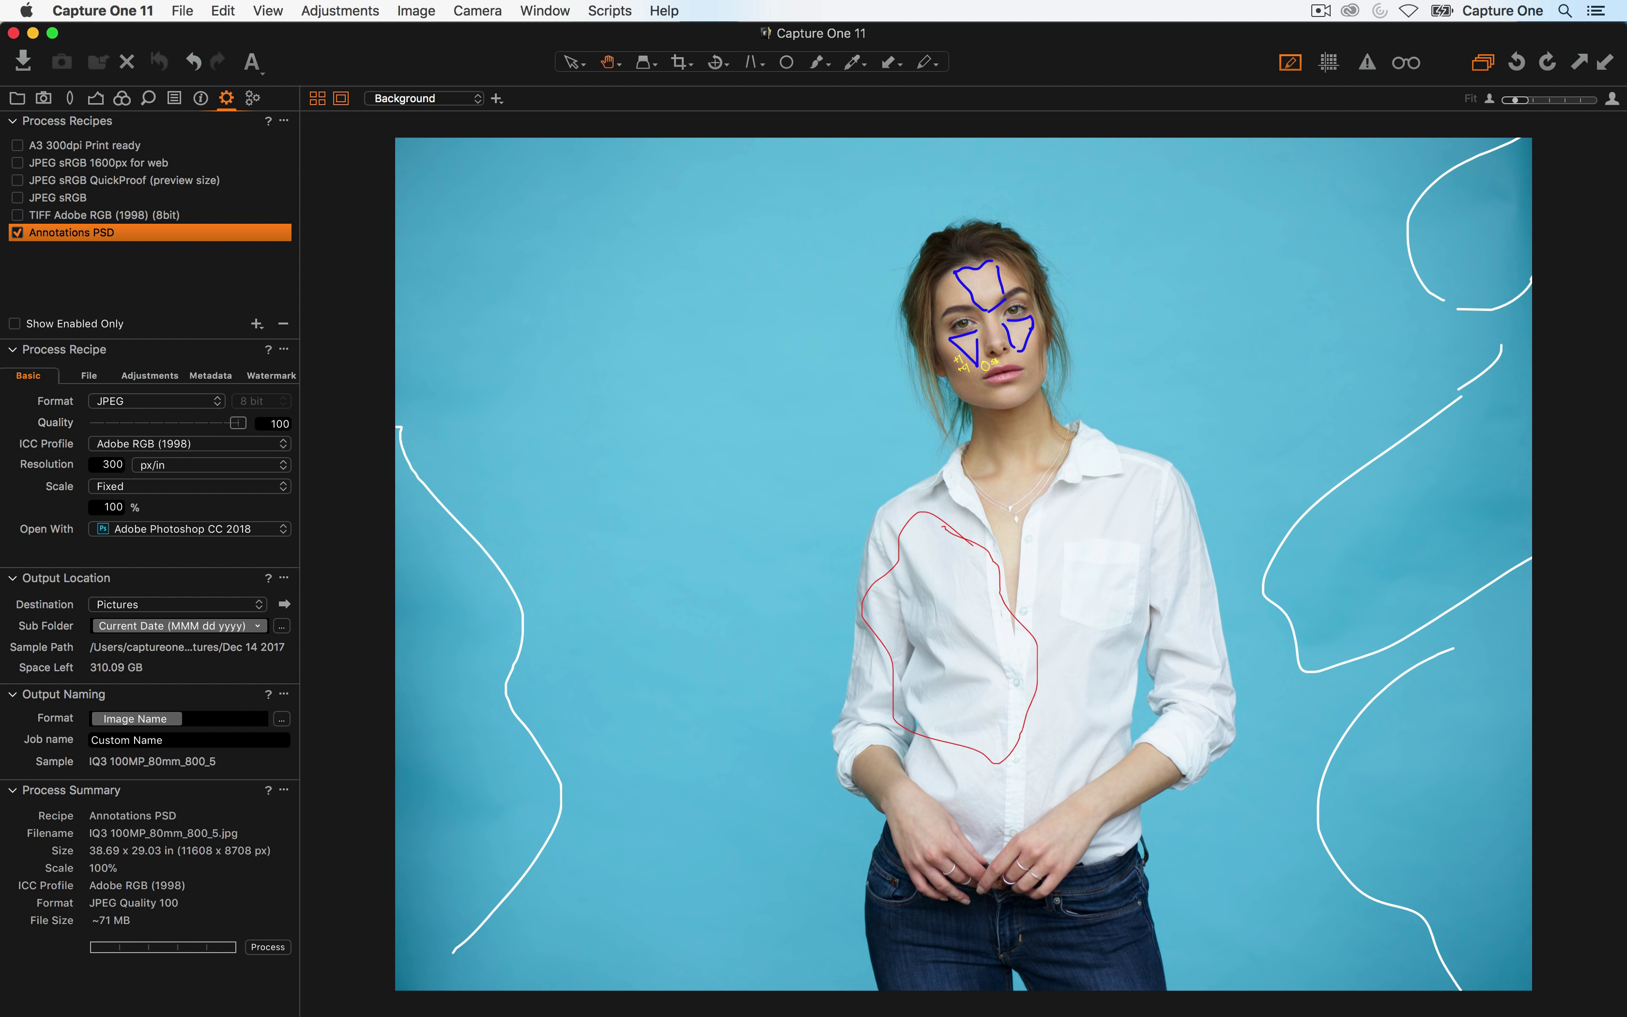
left_click(226, 378)
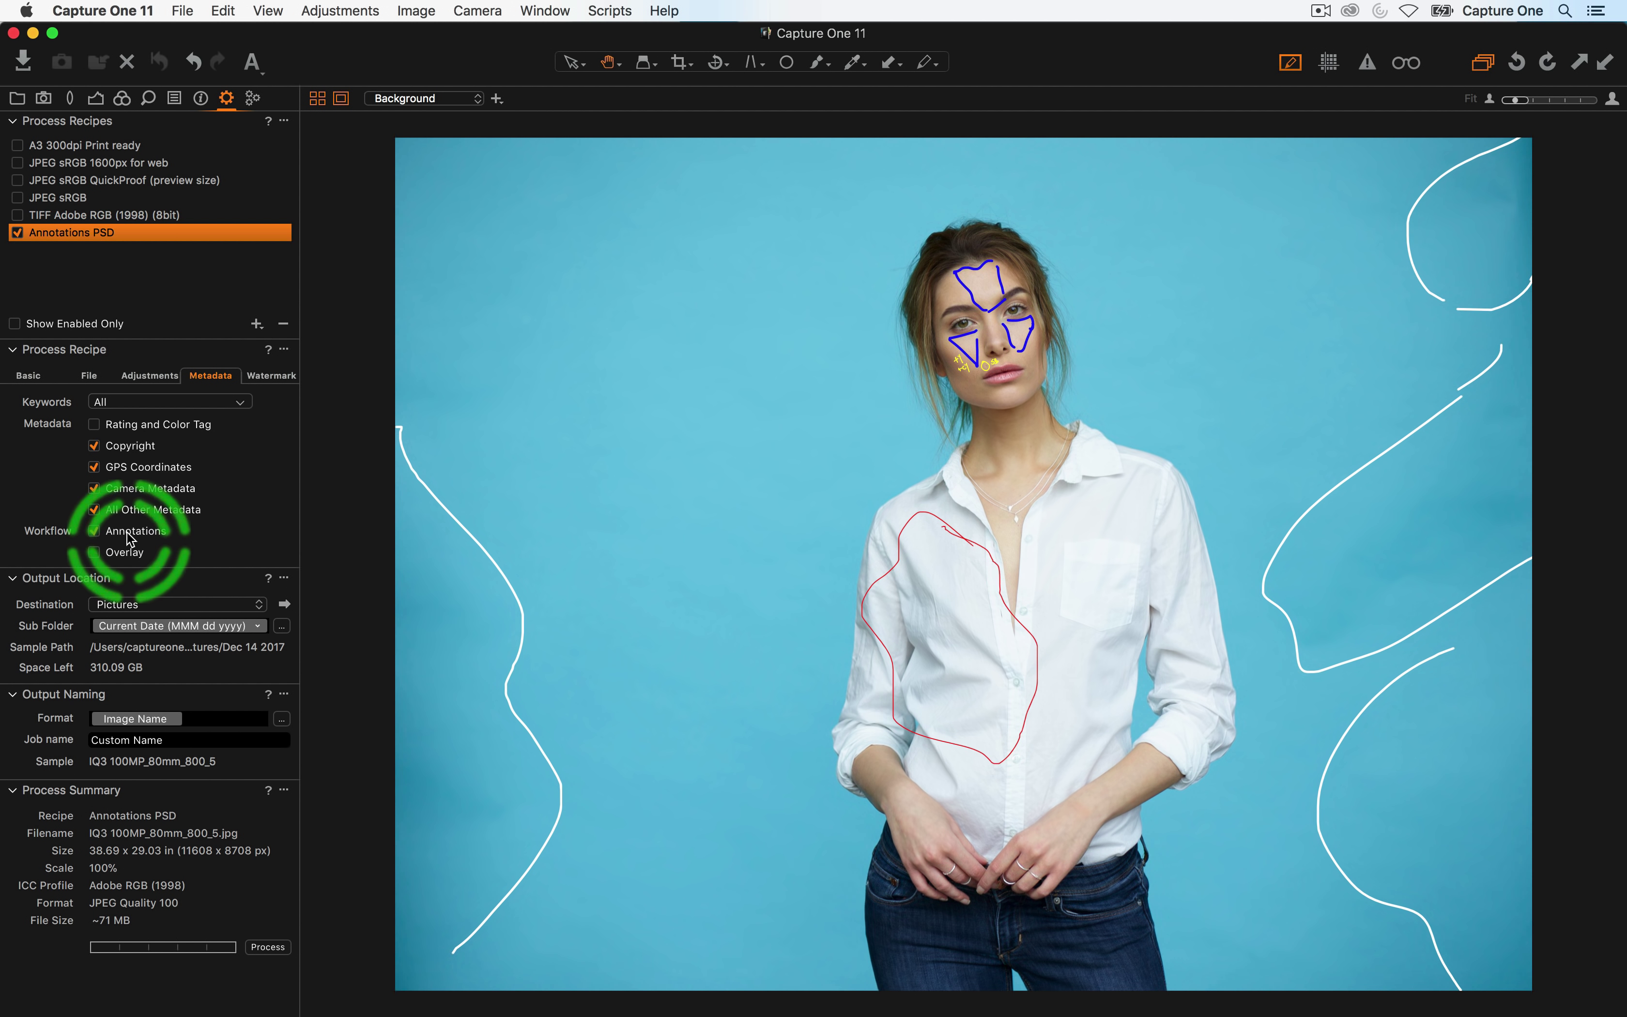
left_click(269, 947)
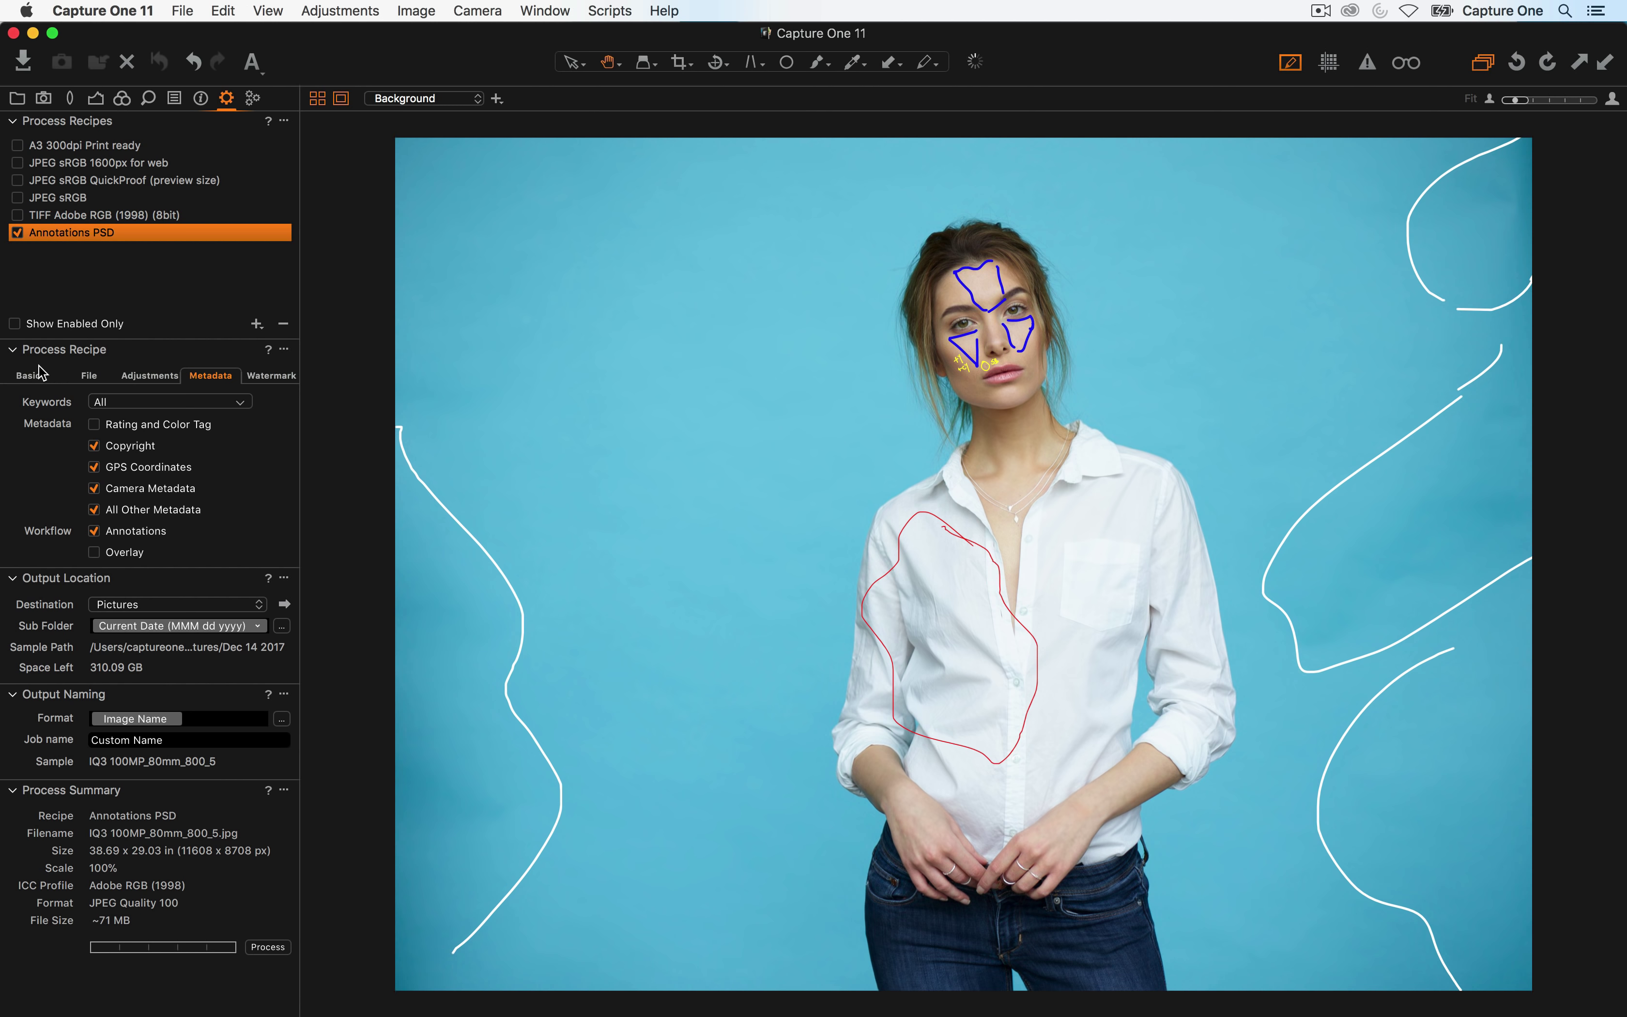
left_click(45, 378)
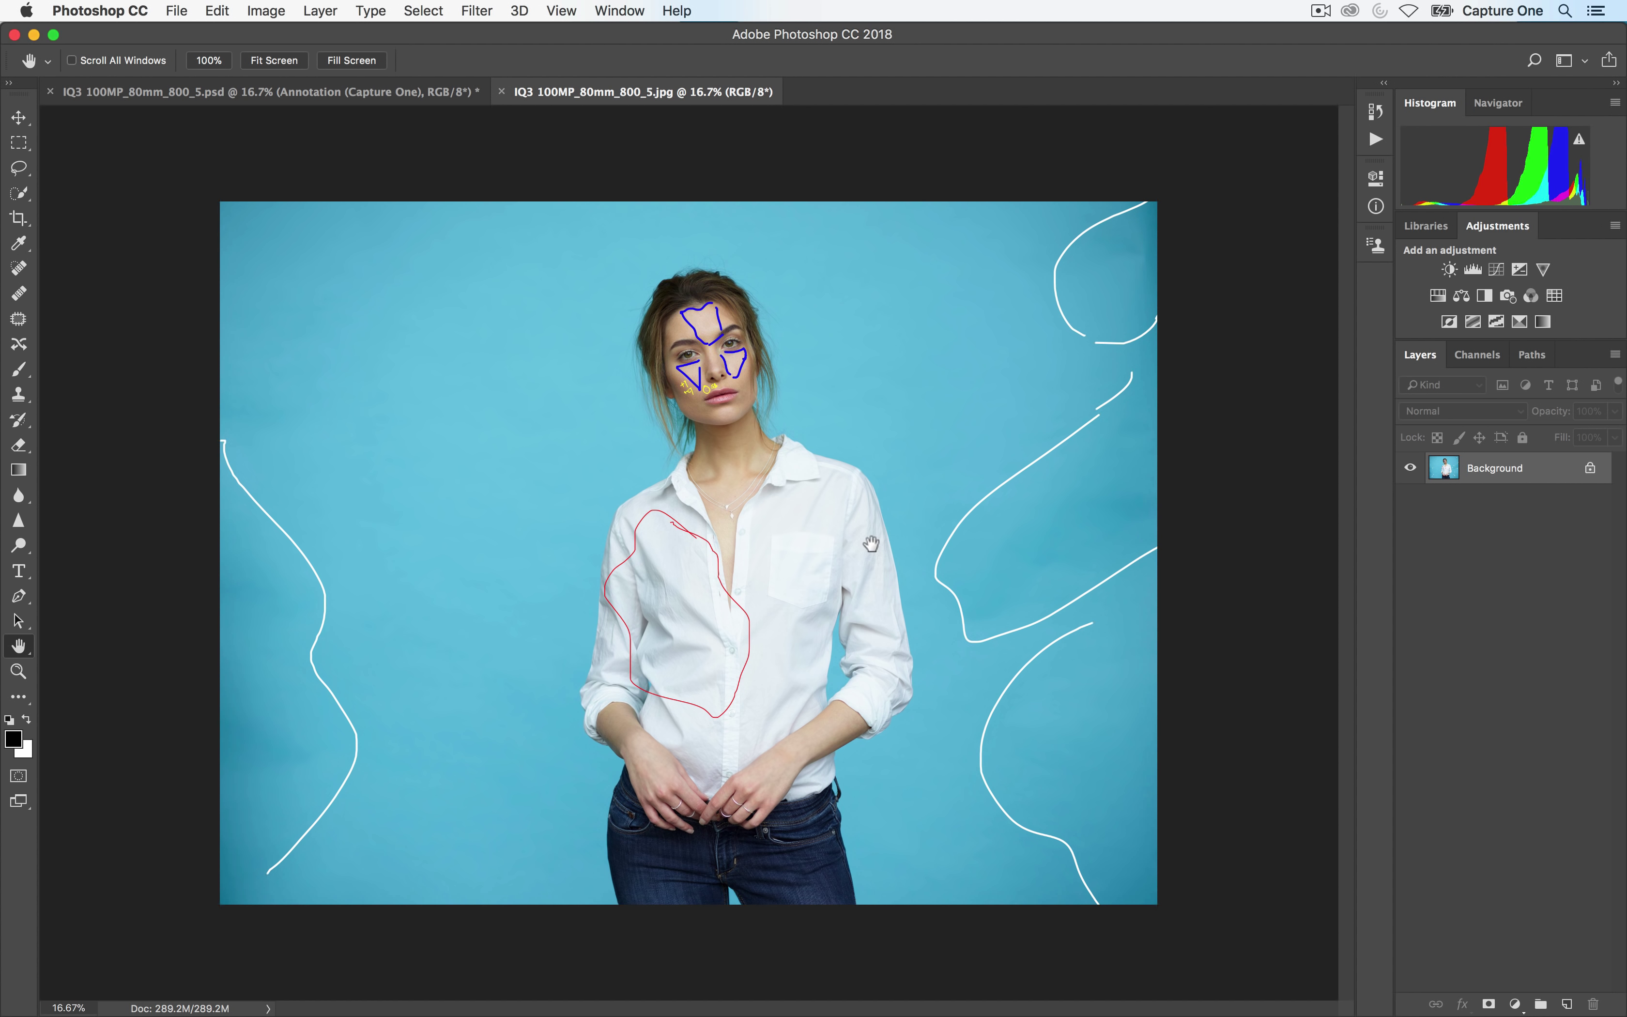
Switch back to Capture One and open the Assets as Layers collection in the Webinars group
key("super+Tab")
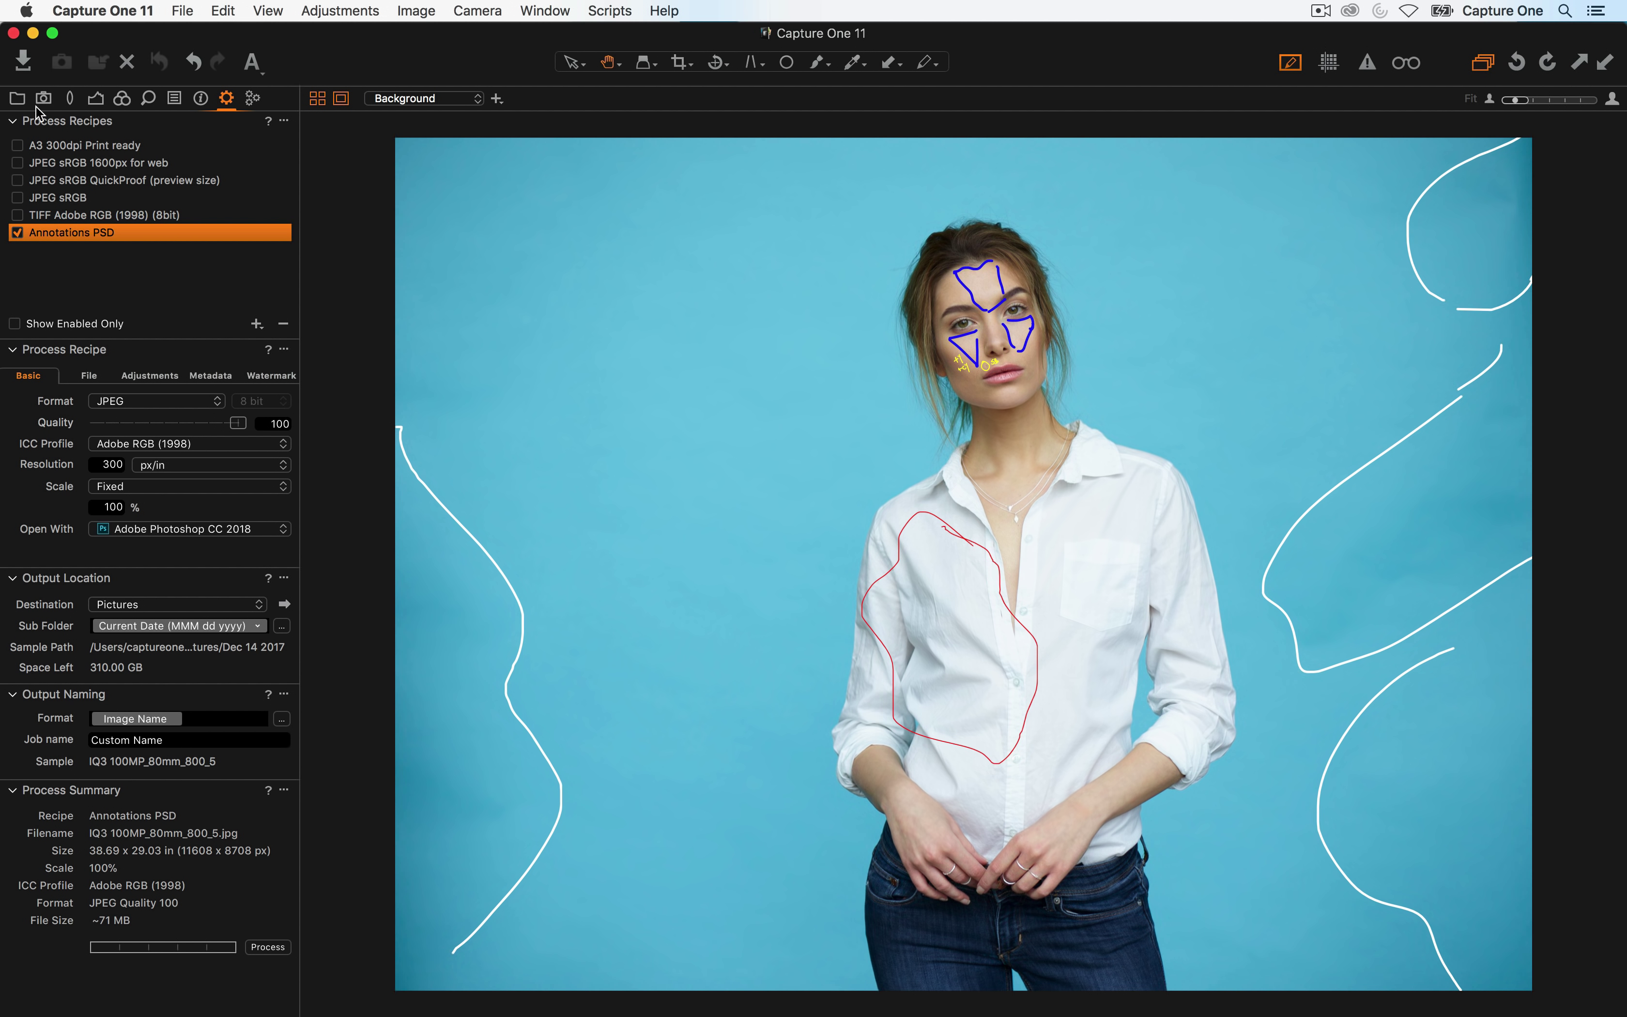
left_click(17, 98)
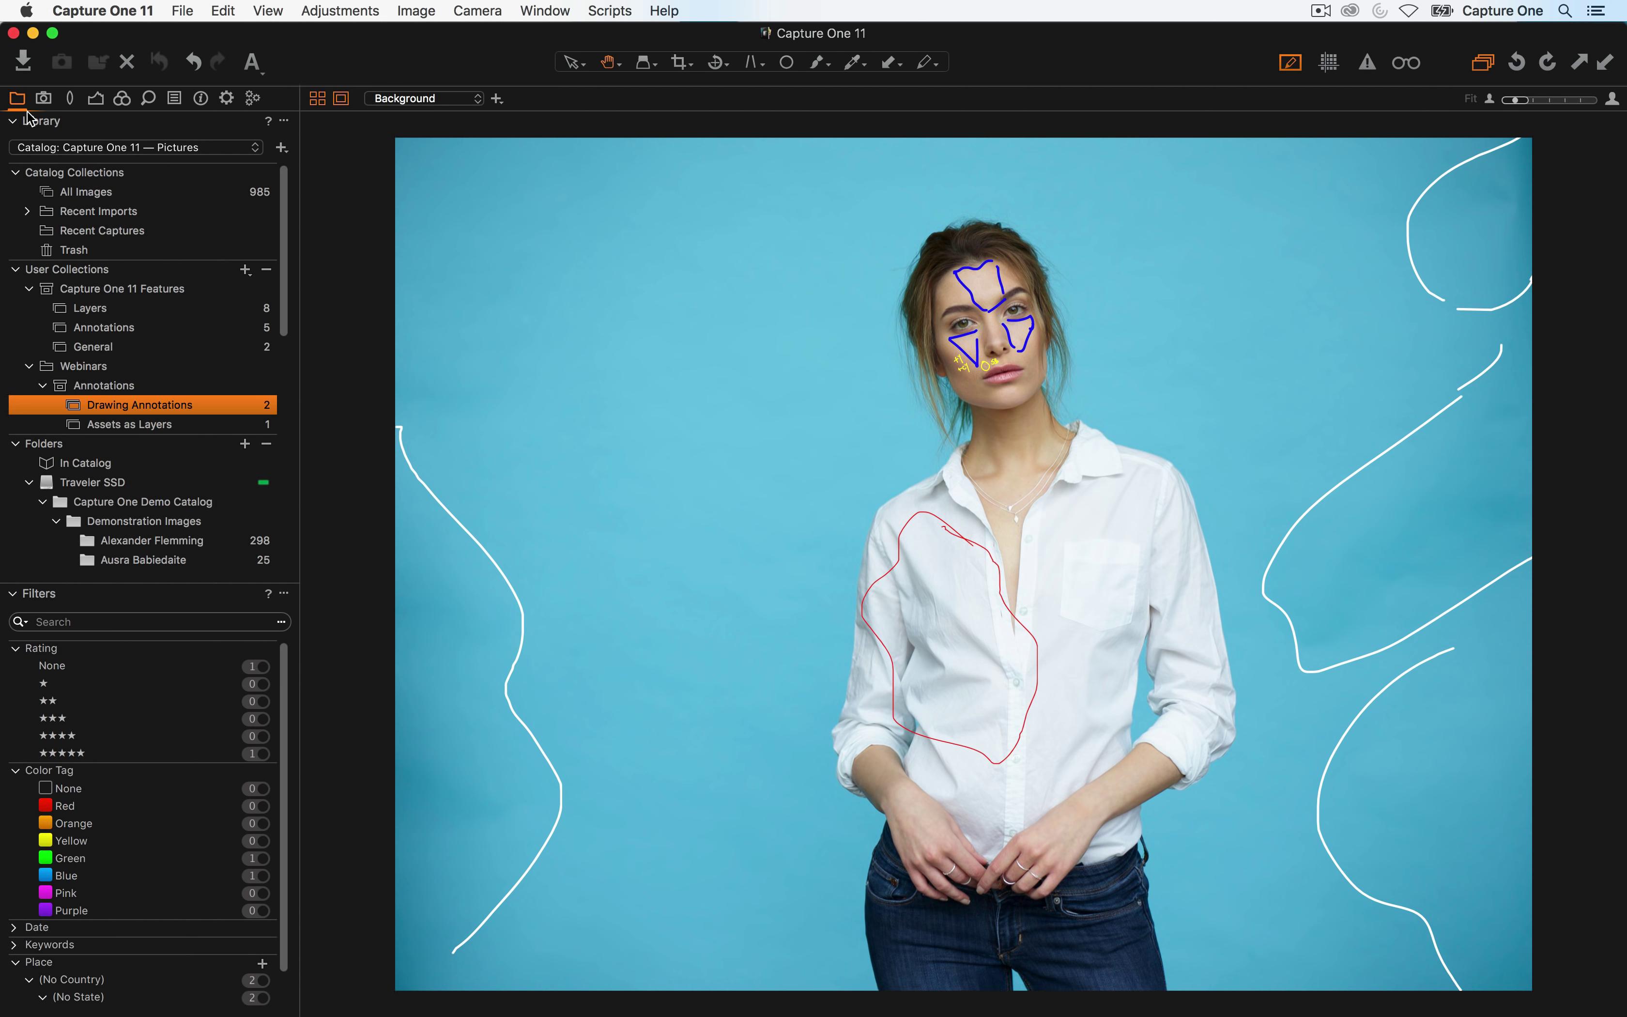
left_click(152, 425)
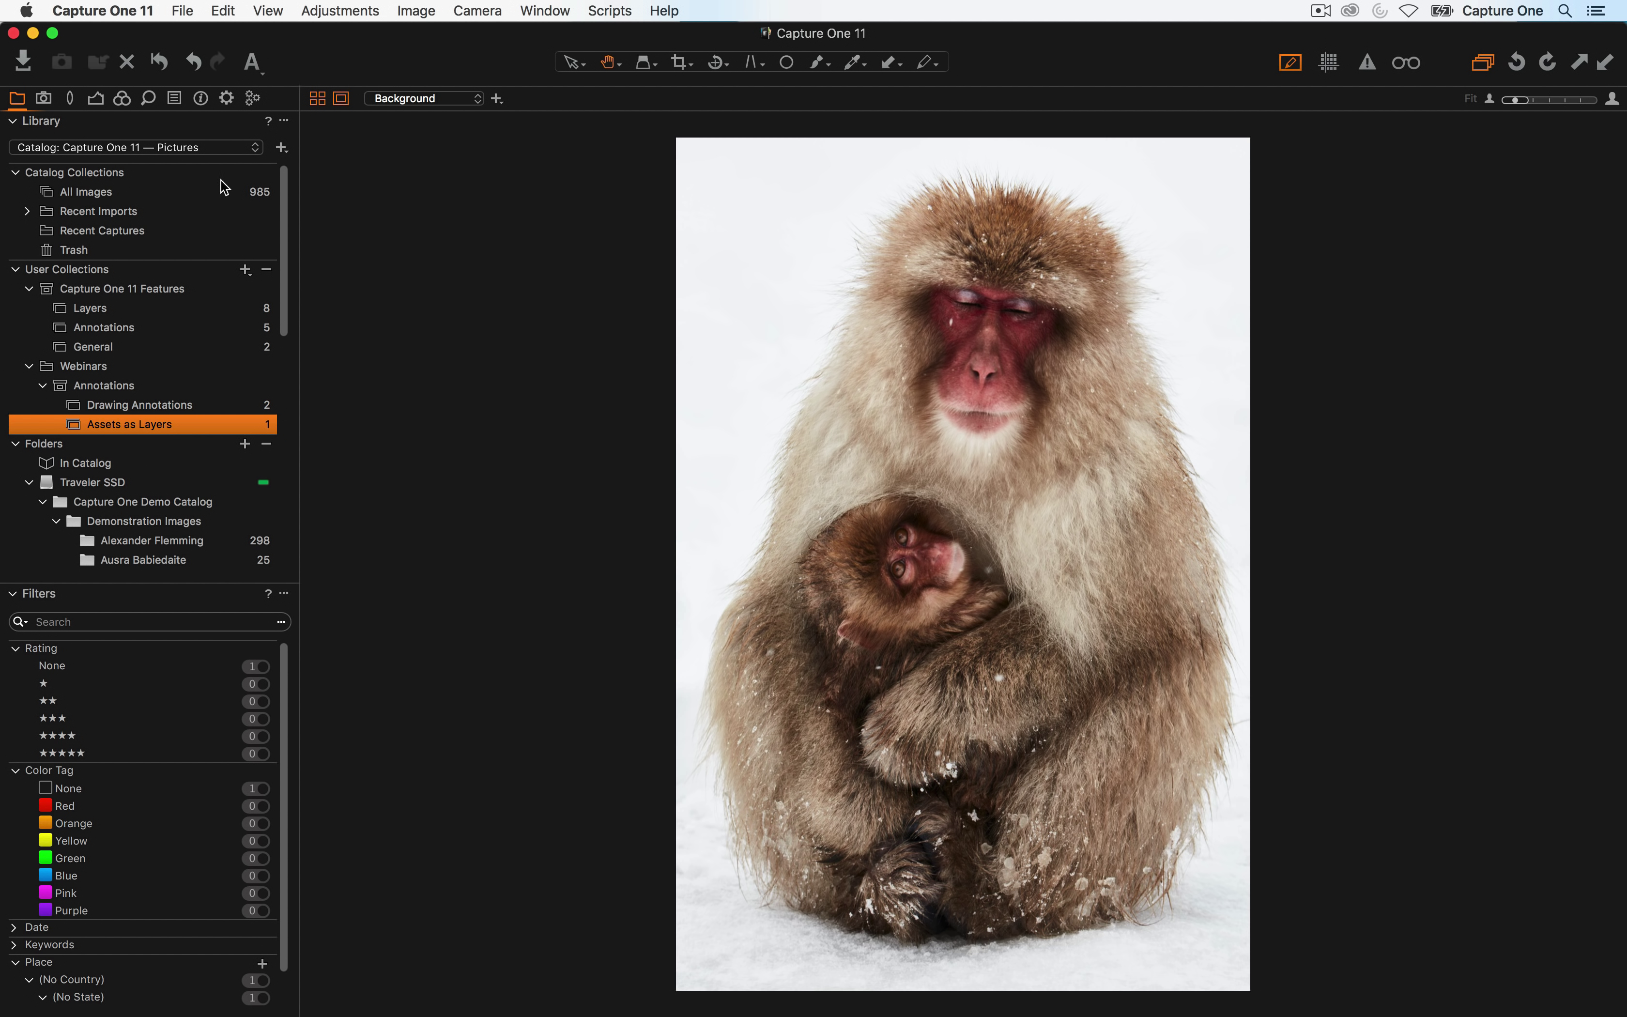
Check the monkey image's crop, then show the magazine cover overlay on it from the capture tools
left_click(44, 98)
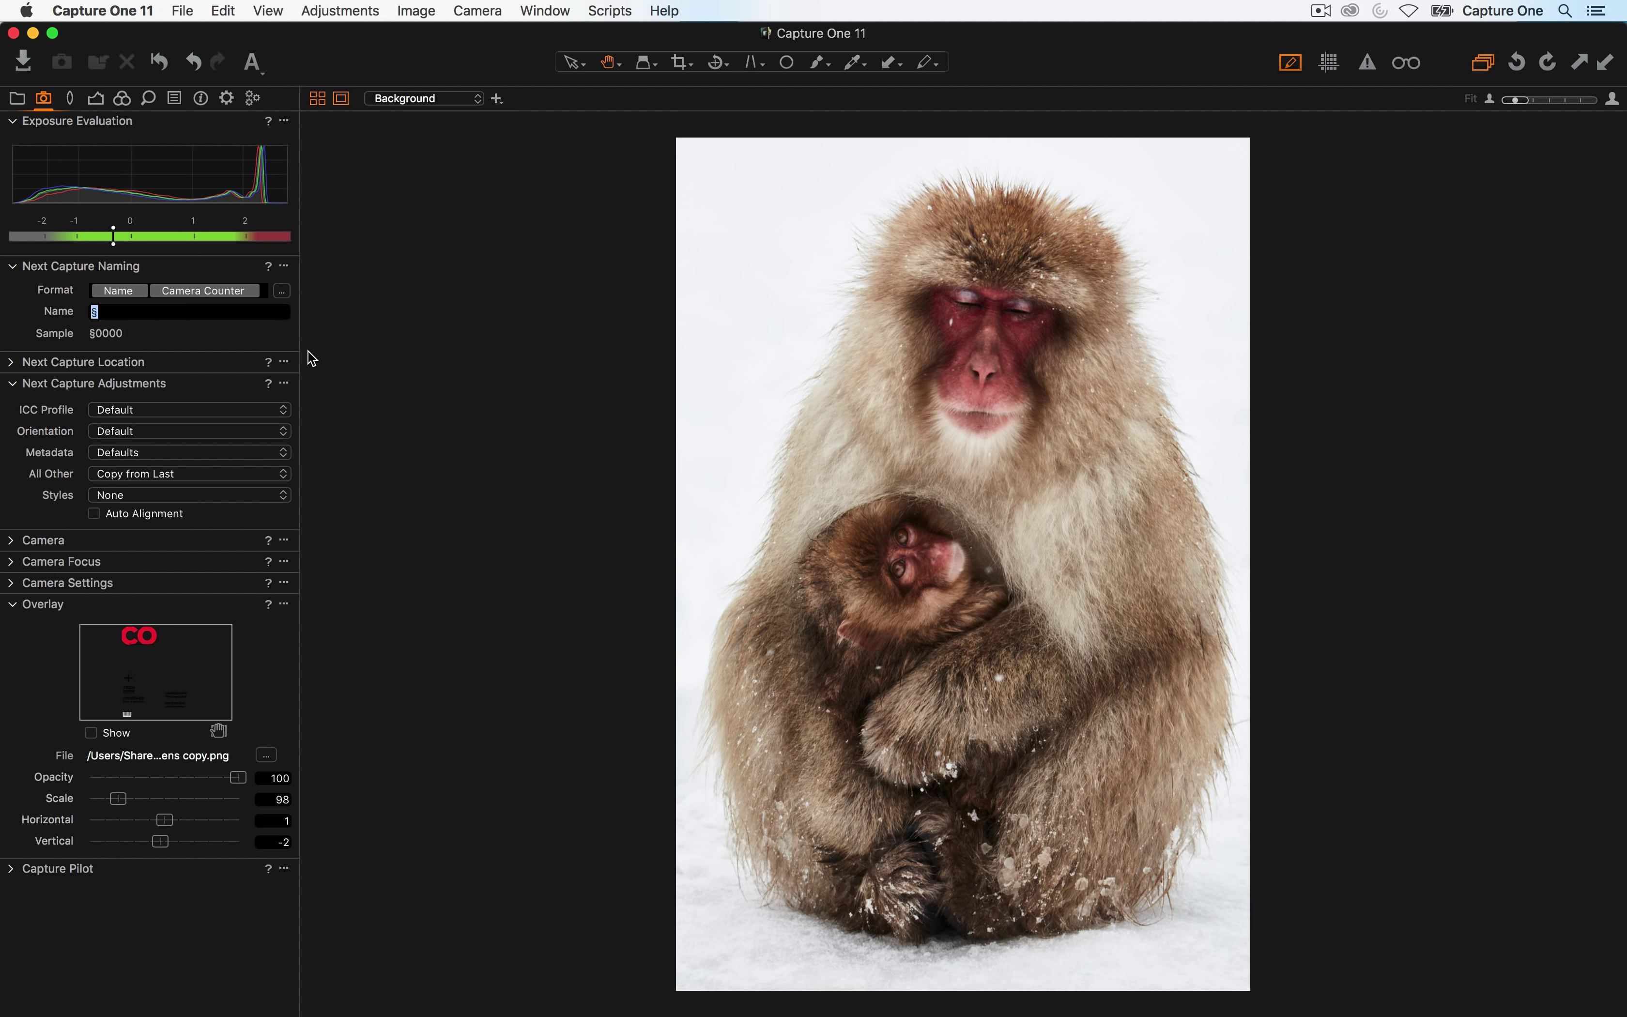
left_click(678, 67)
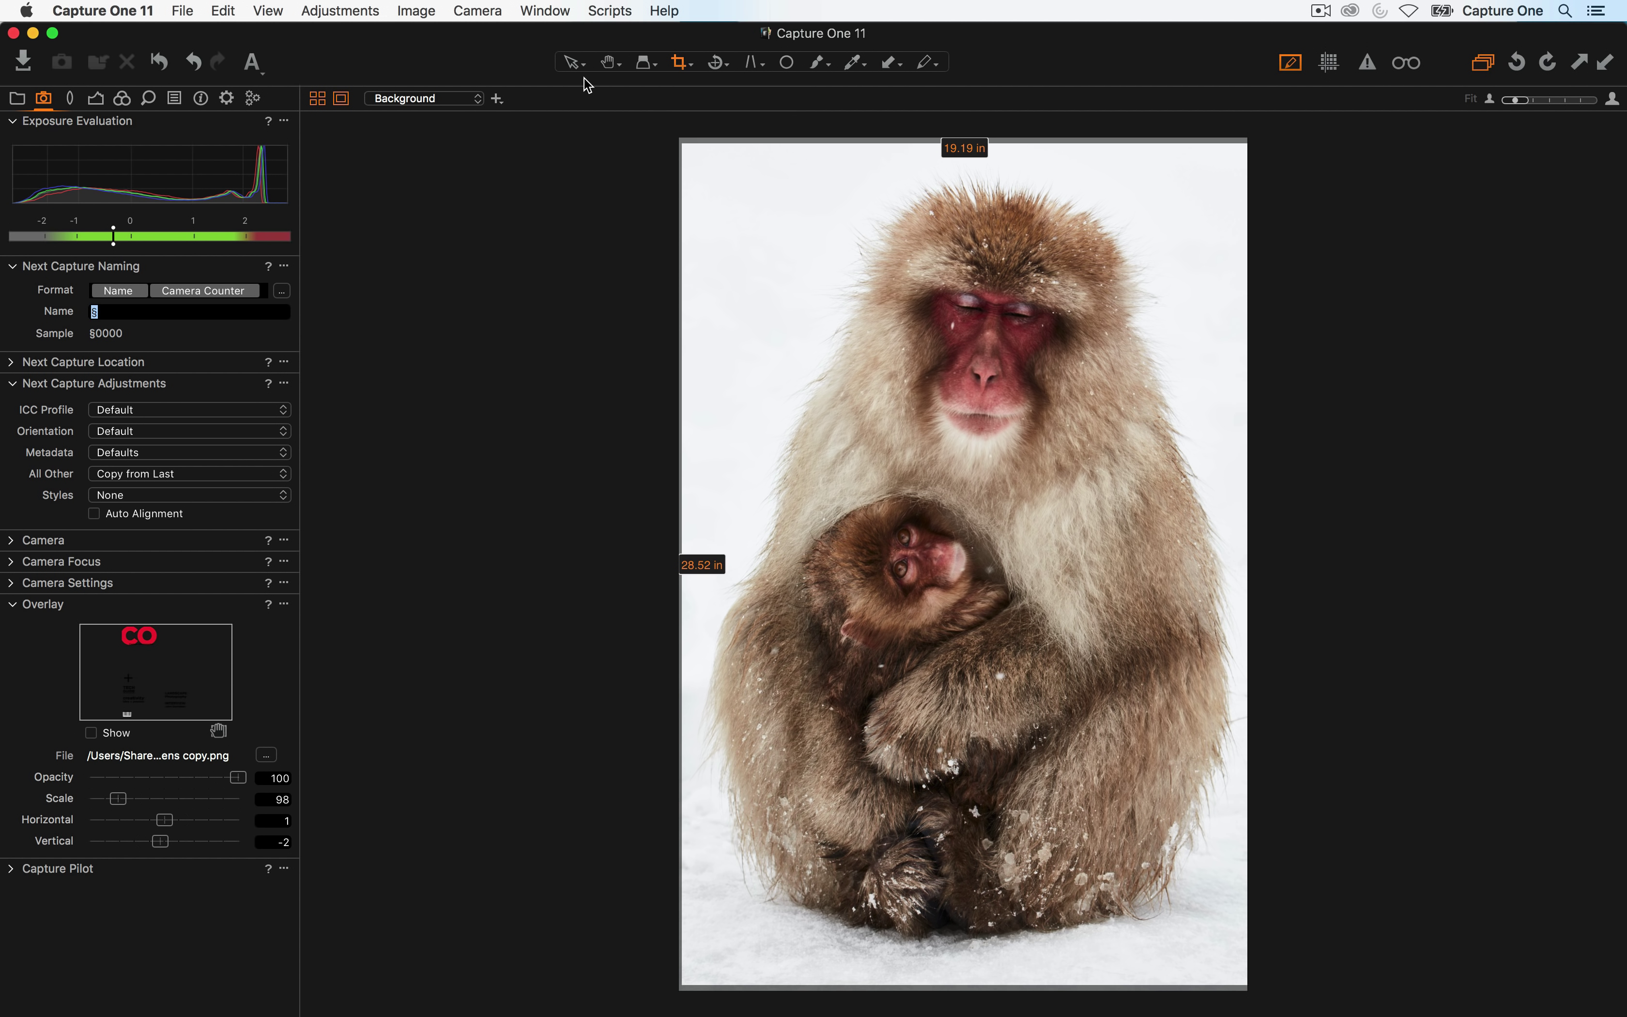
left_click(573, 63)
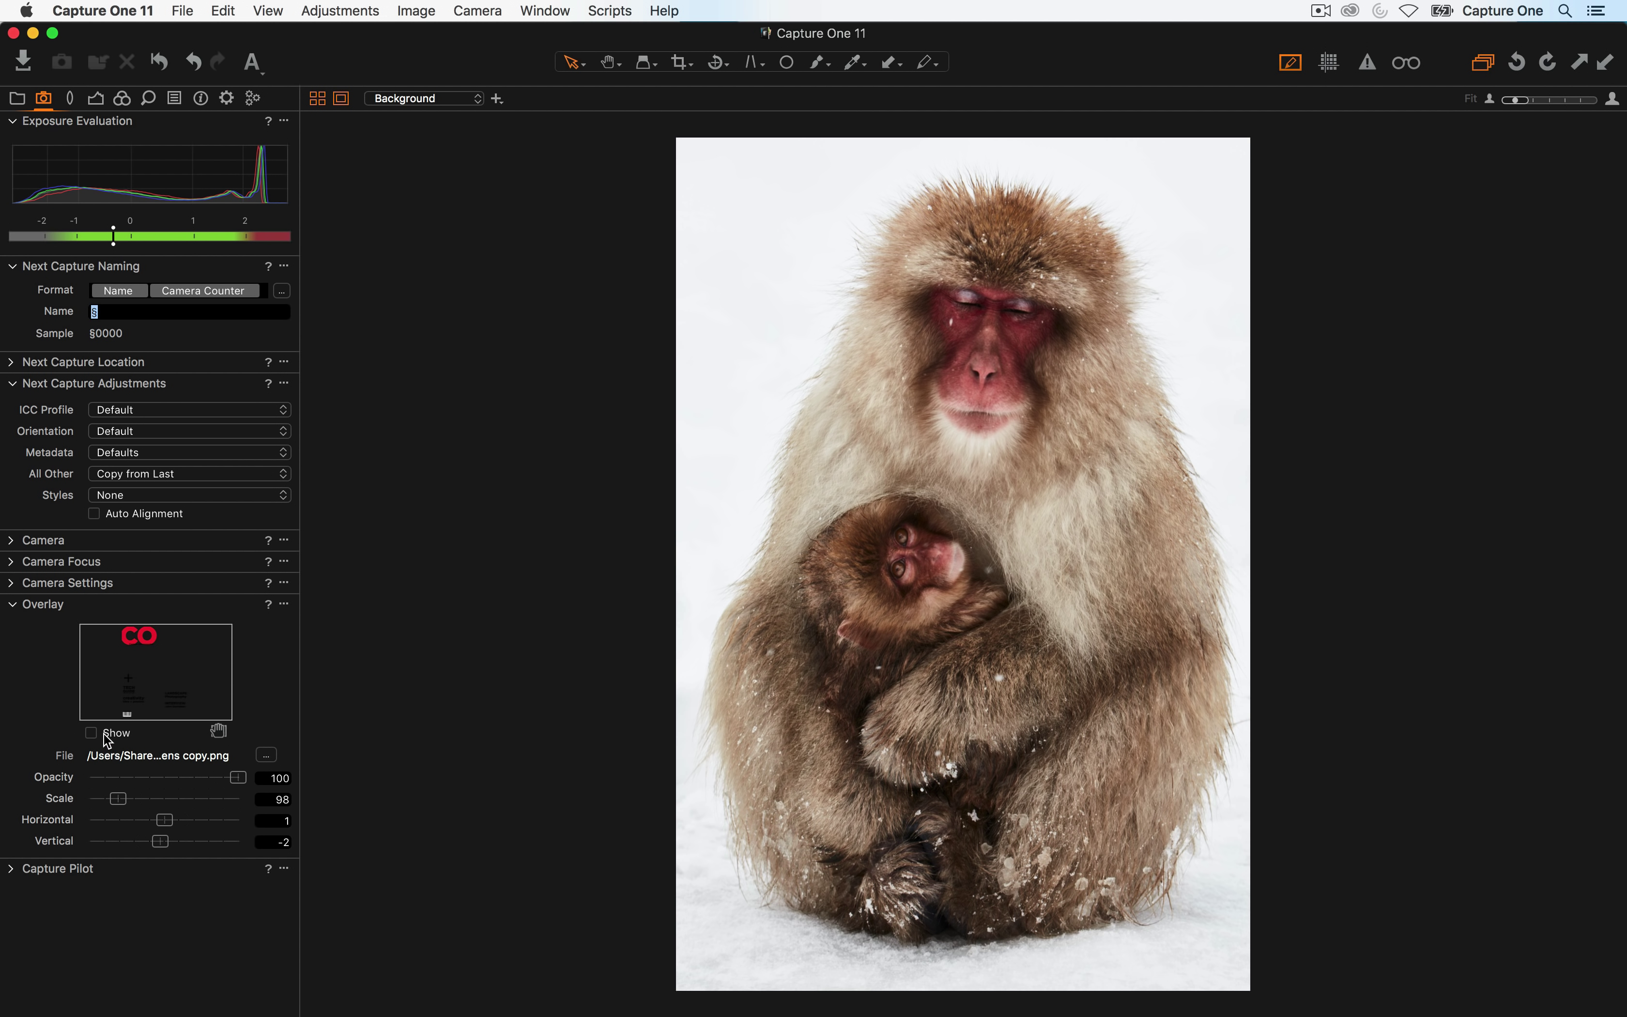
left_click(227, 590)
left_click(91, 733)
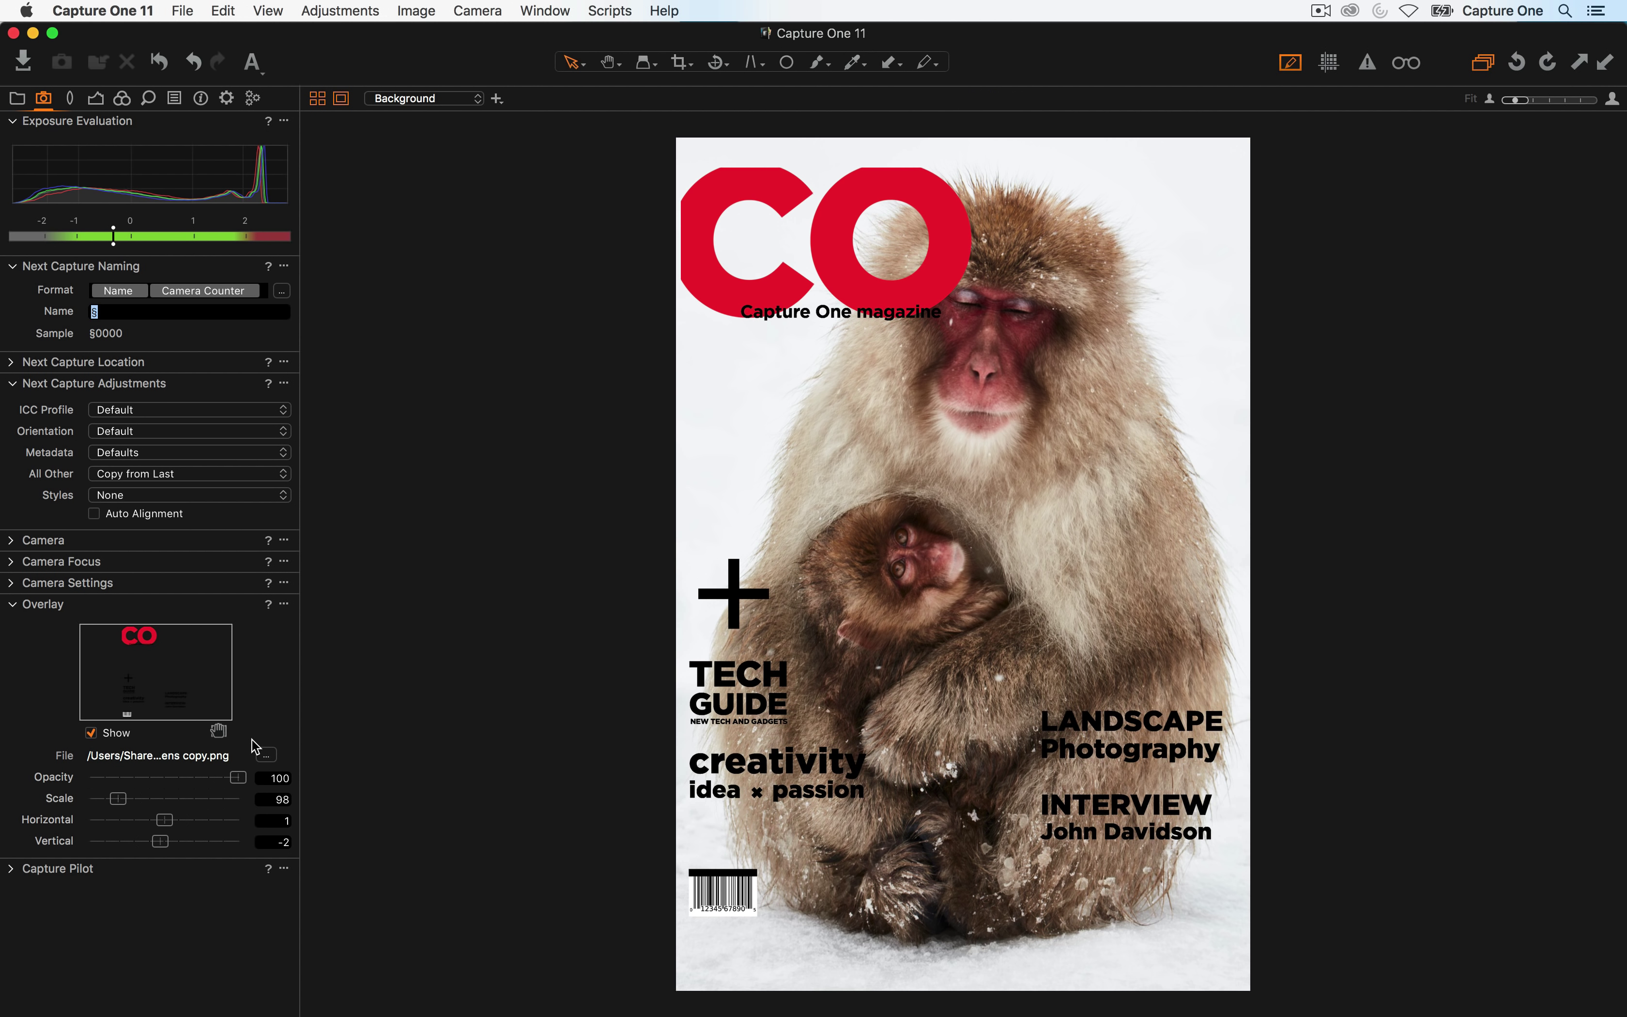
Move the magazine overlay to horizontal 1 and vertical -3, and enlarge its scale to 102
left_click(218, 731)
mouse_move(813, 333)
left_mouse_down()
mouse_move(879, 374)
mouse_move(773, 272)
mouse_move(825, 324)
left_mouse_up()
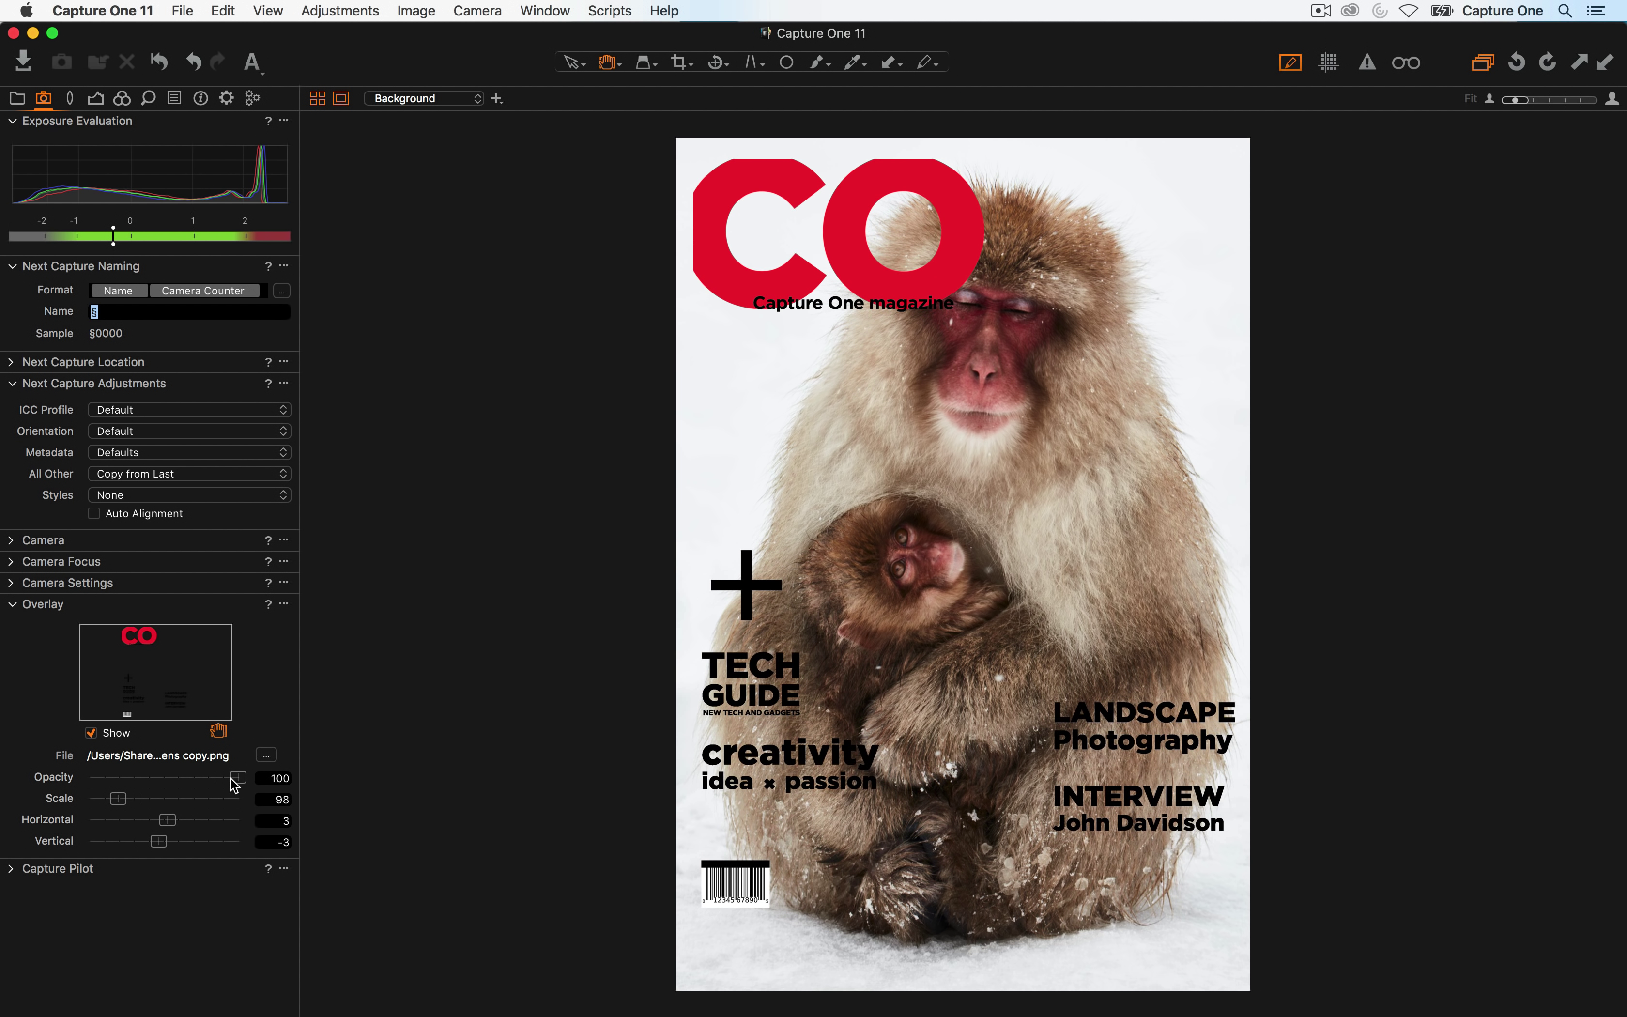
left_click_drag(120, 800, 125, 804)
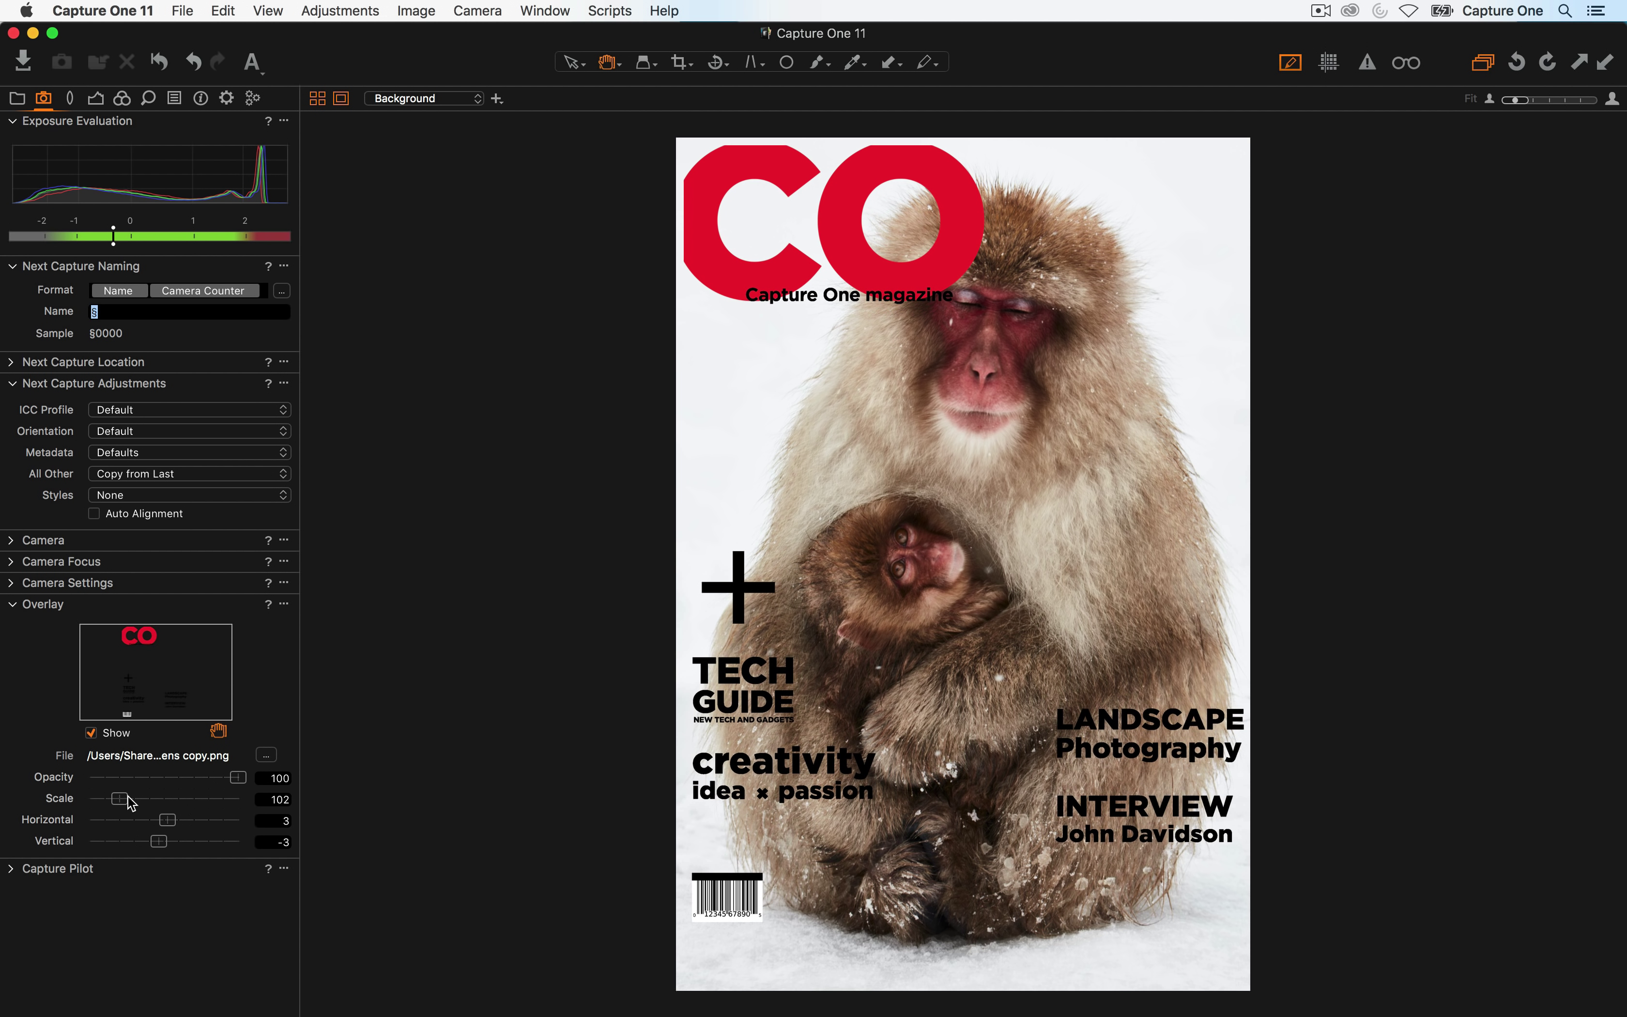
left_click_drag(886, 256, 879, 255)
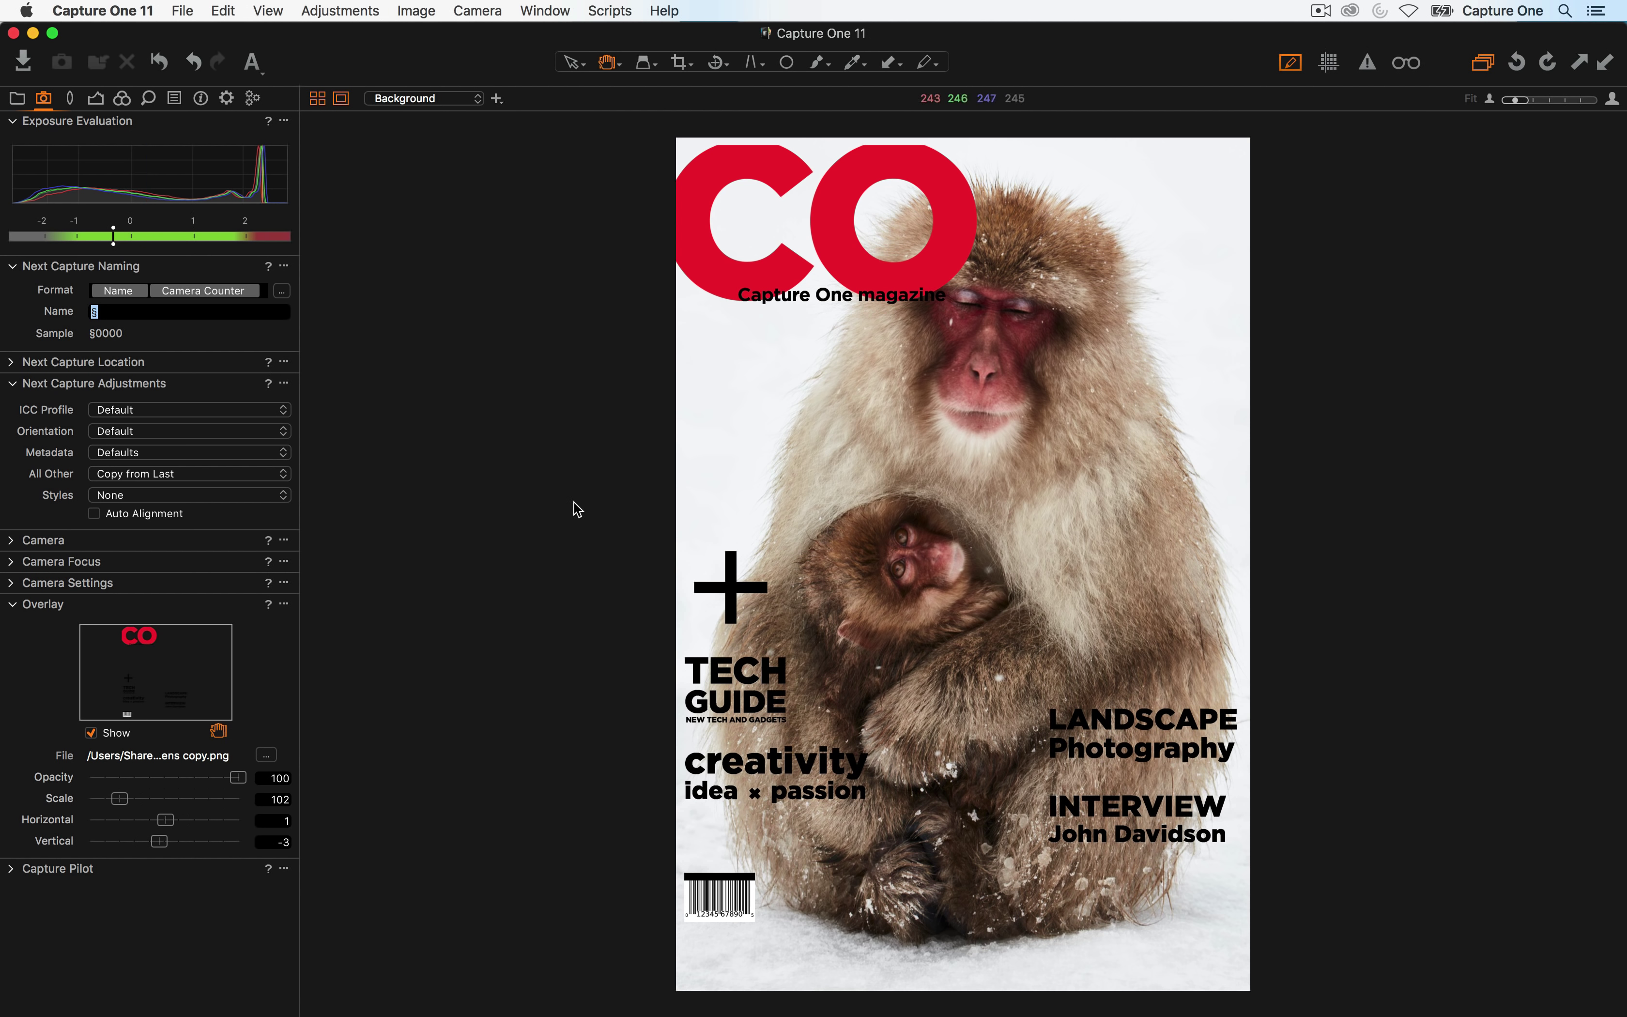
Try the overlay at 86 opacity and reset it to 100, then set its scale to 98 and vertical position to -4
left_click_drag(239, 778, 220, 780)
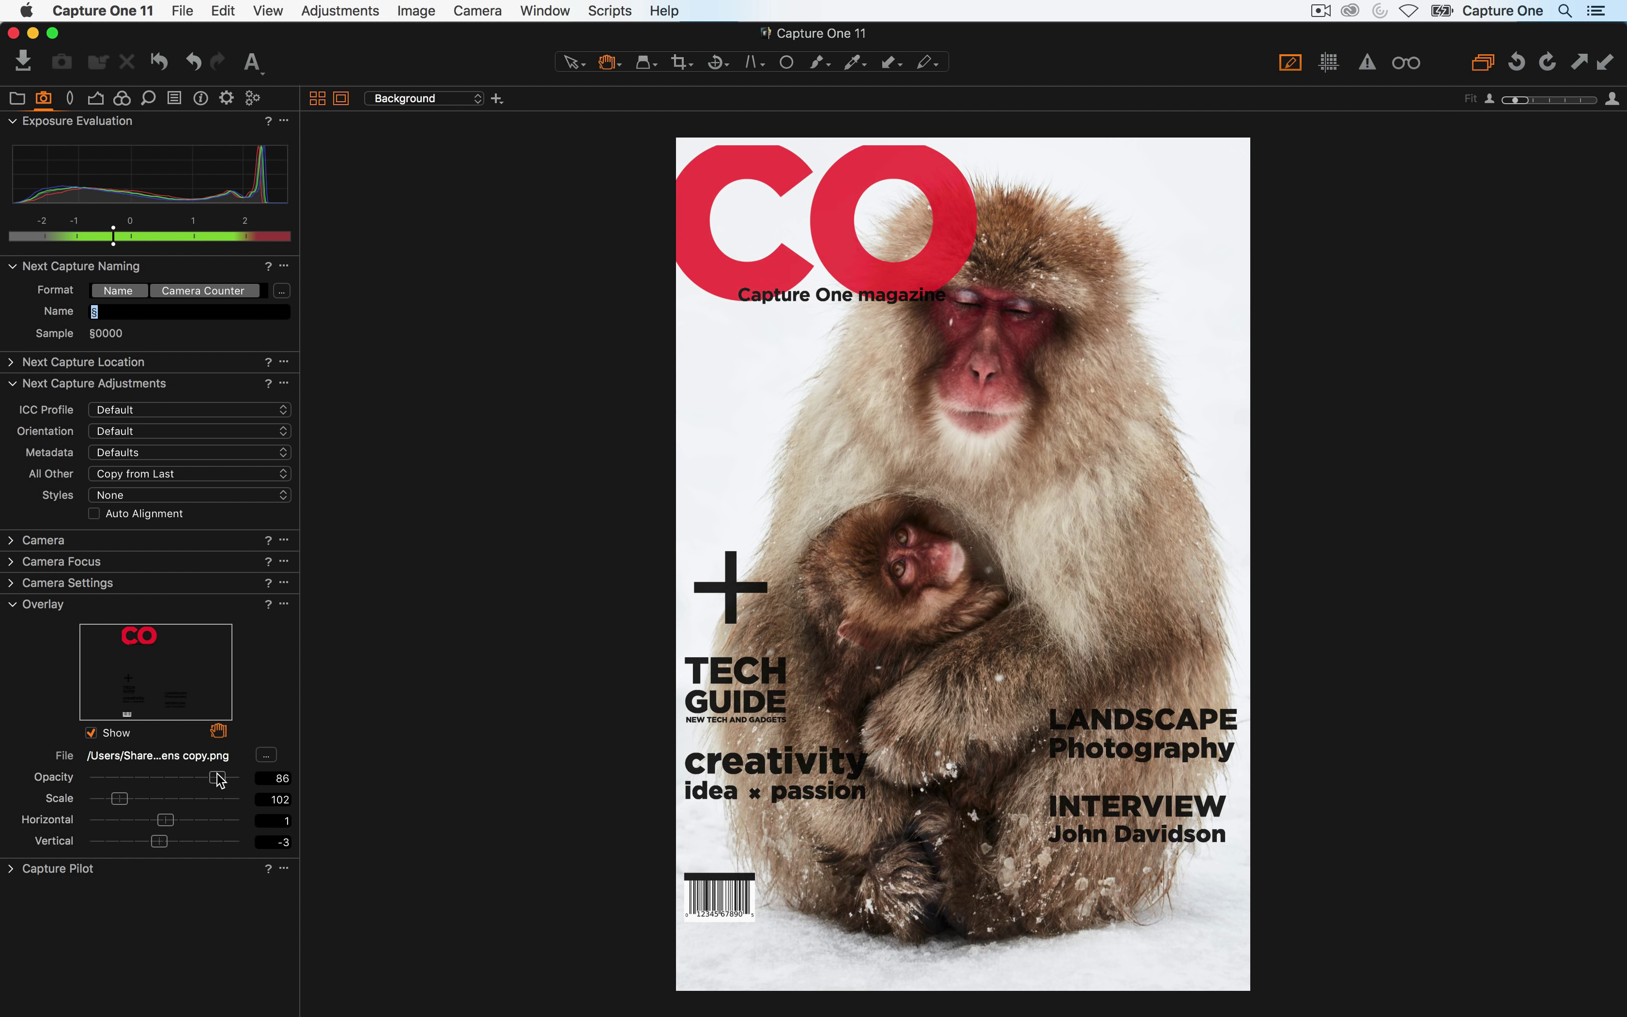
double_click(214, 779)
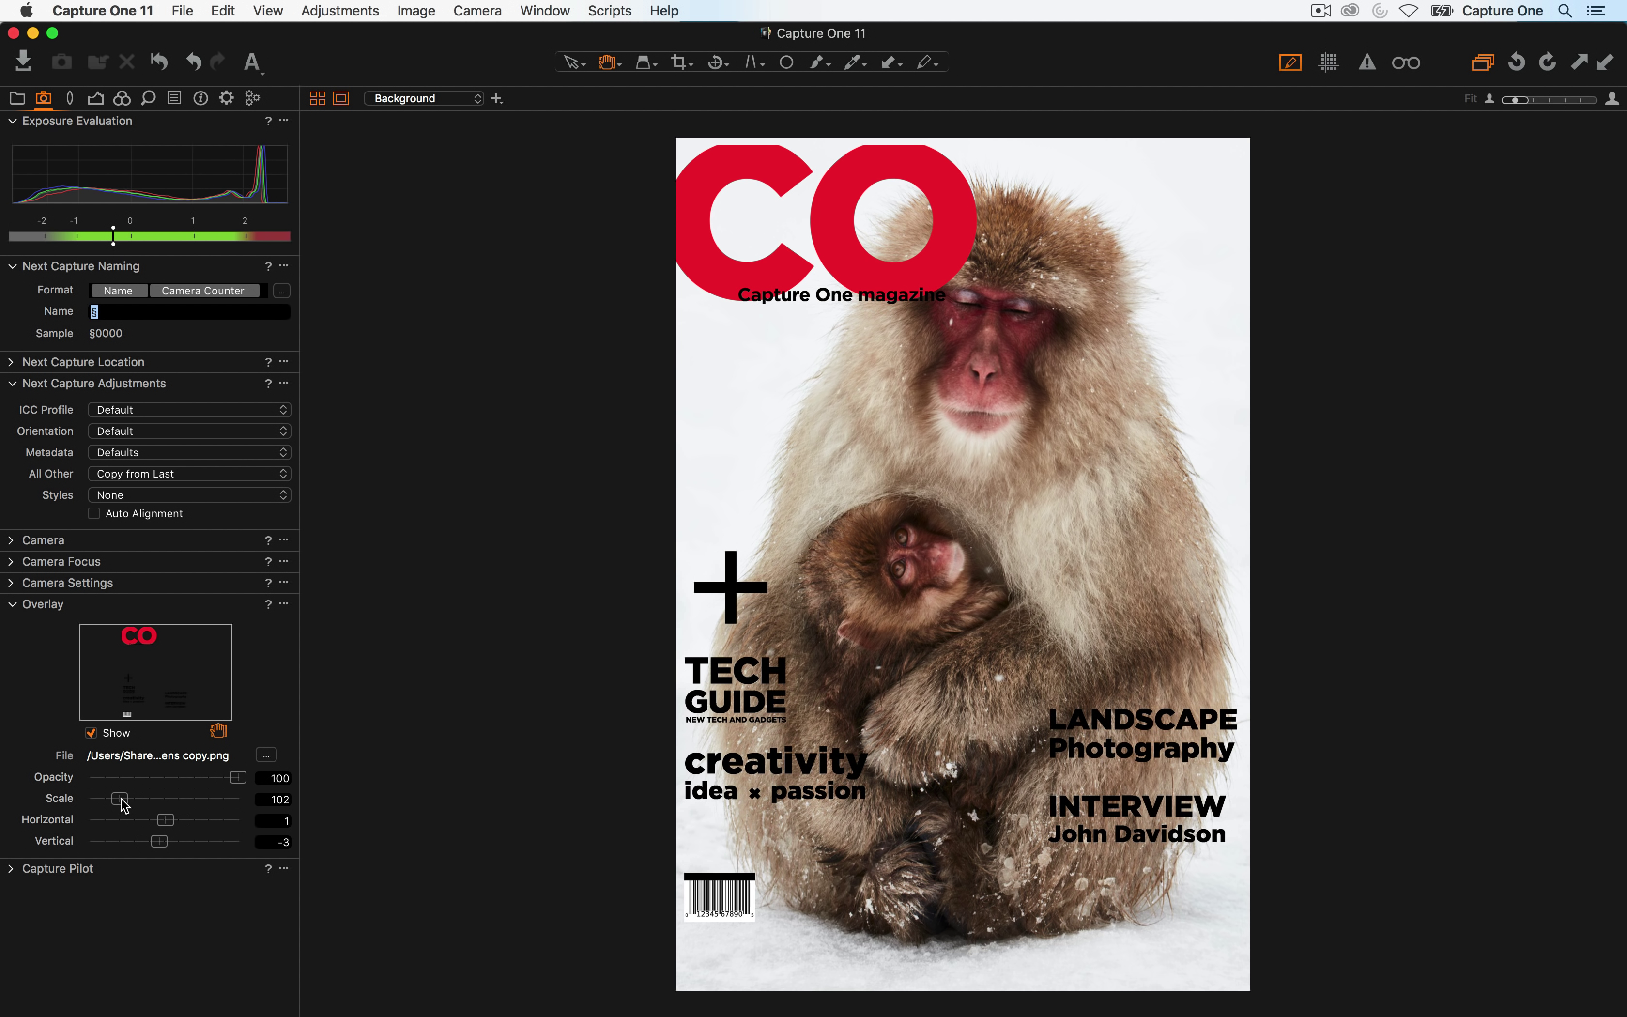
left_click_drag(122, 798, 119, 799)
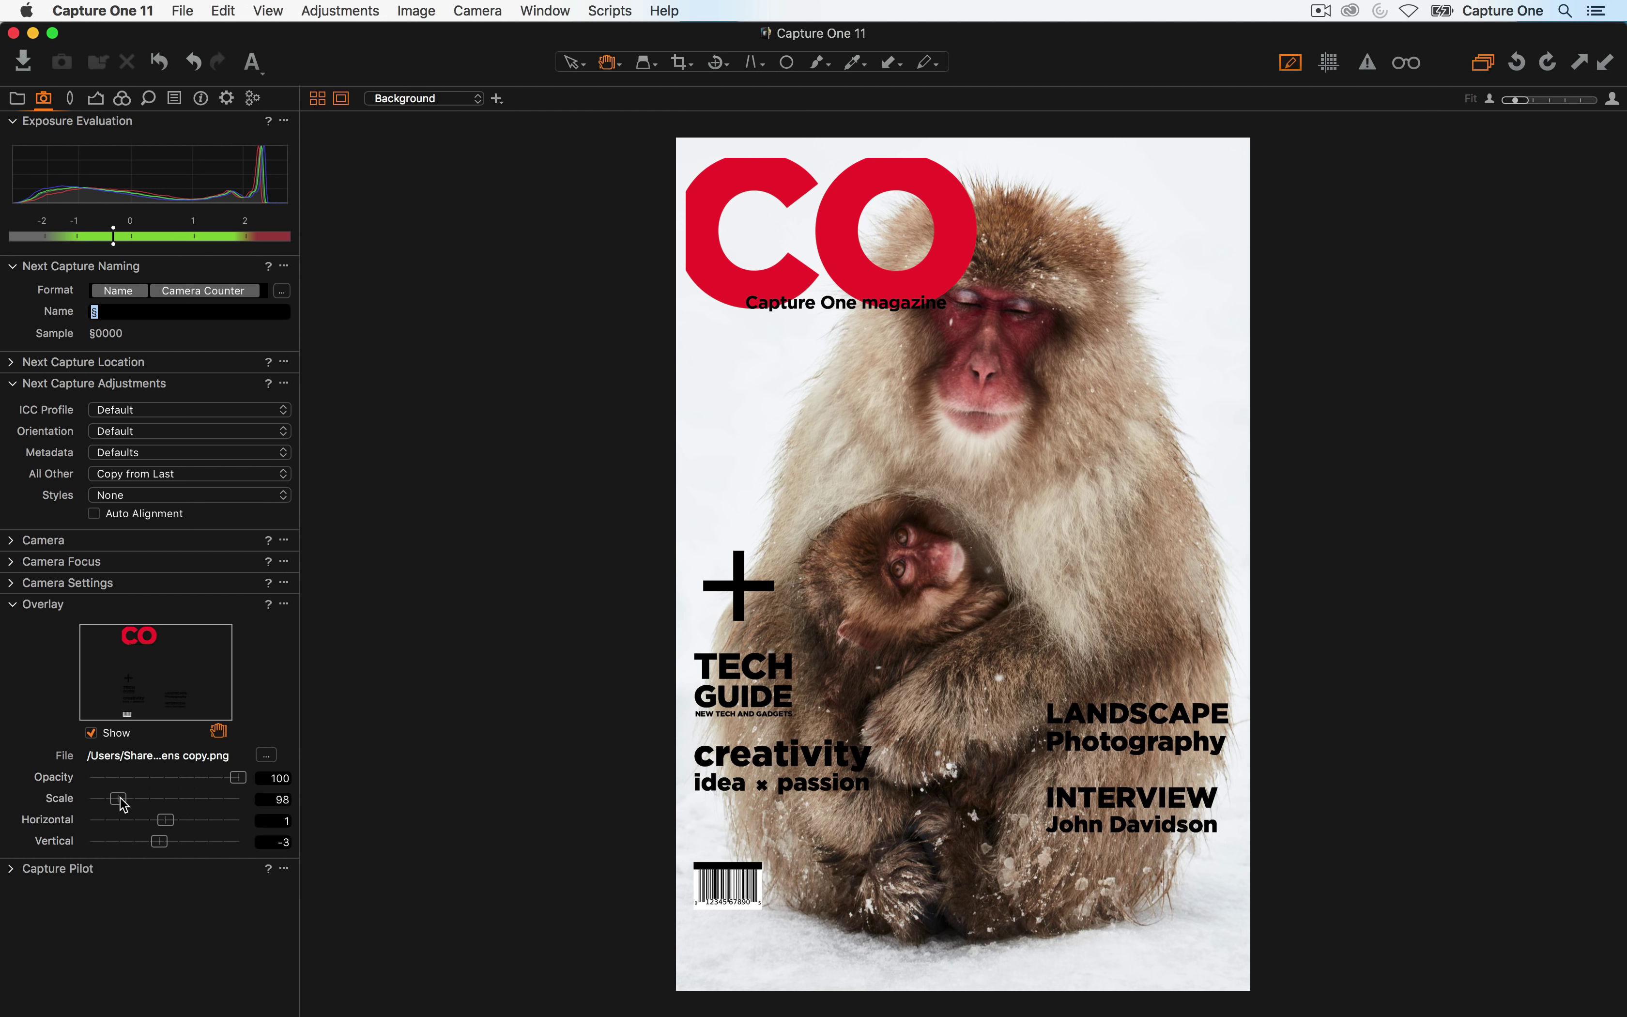
left_click_drag(912, 287, 909, 285)
Crop the monkey image to about 18.60 by 25.14 in around the magazine cover layout
left_click(684, 64)
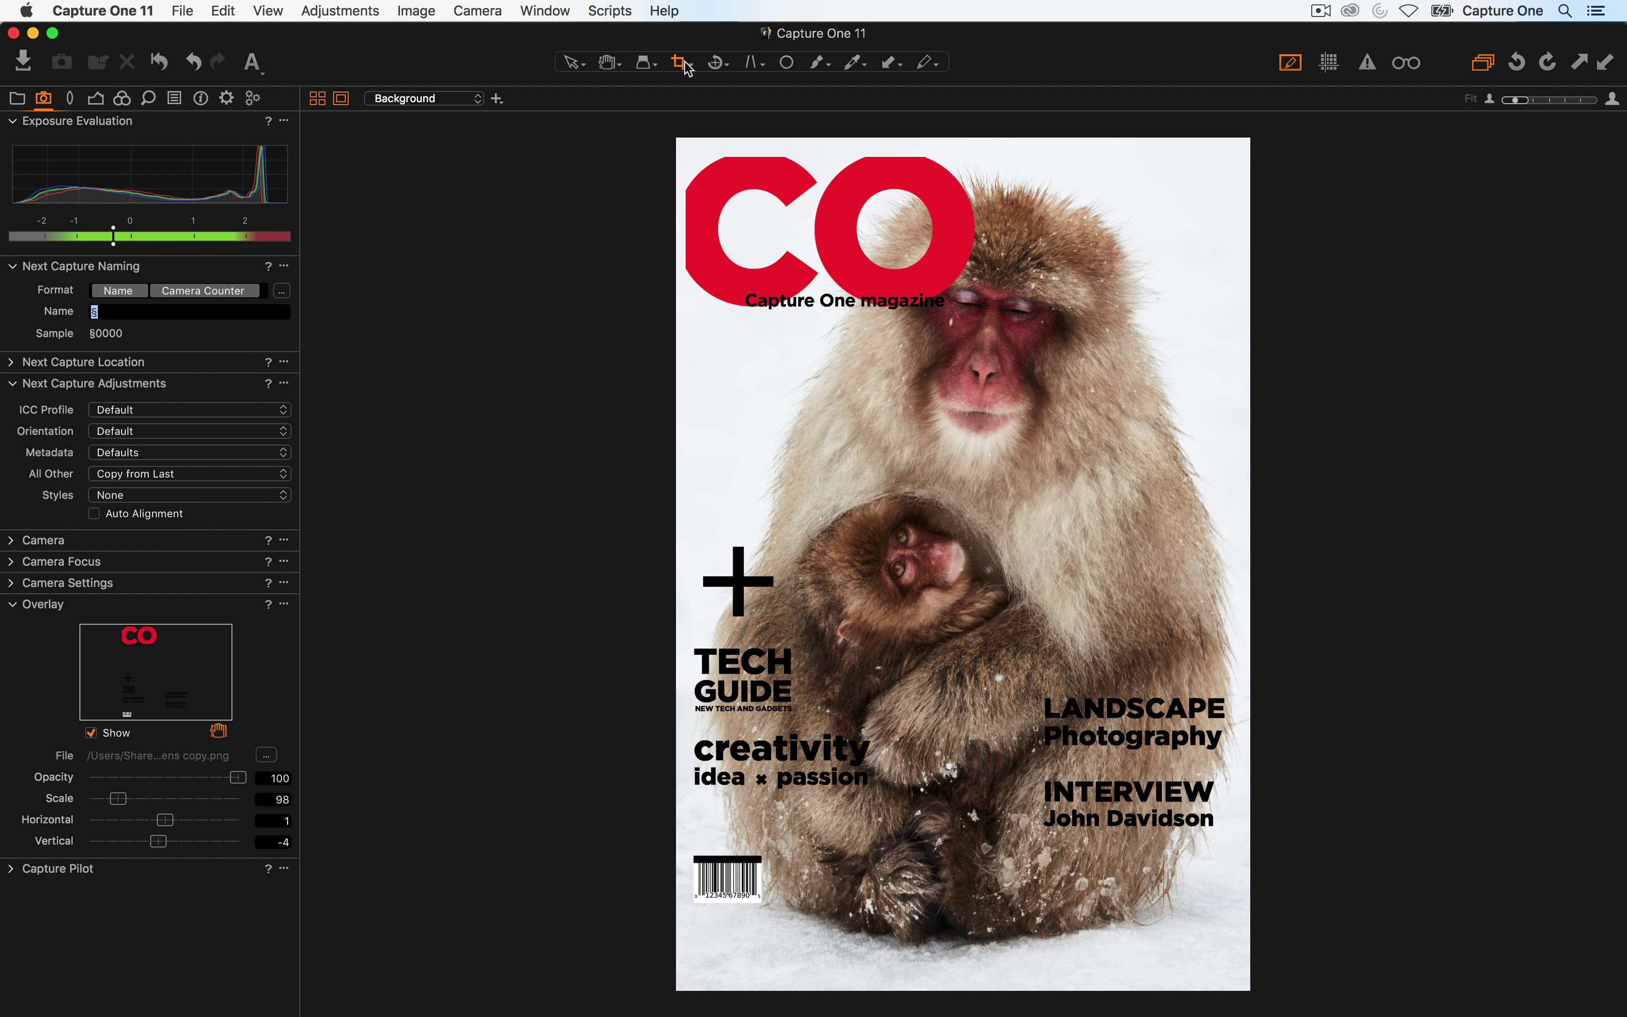
left_click_drag(685, 146, 693, 166)
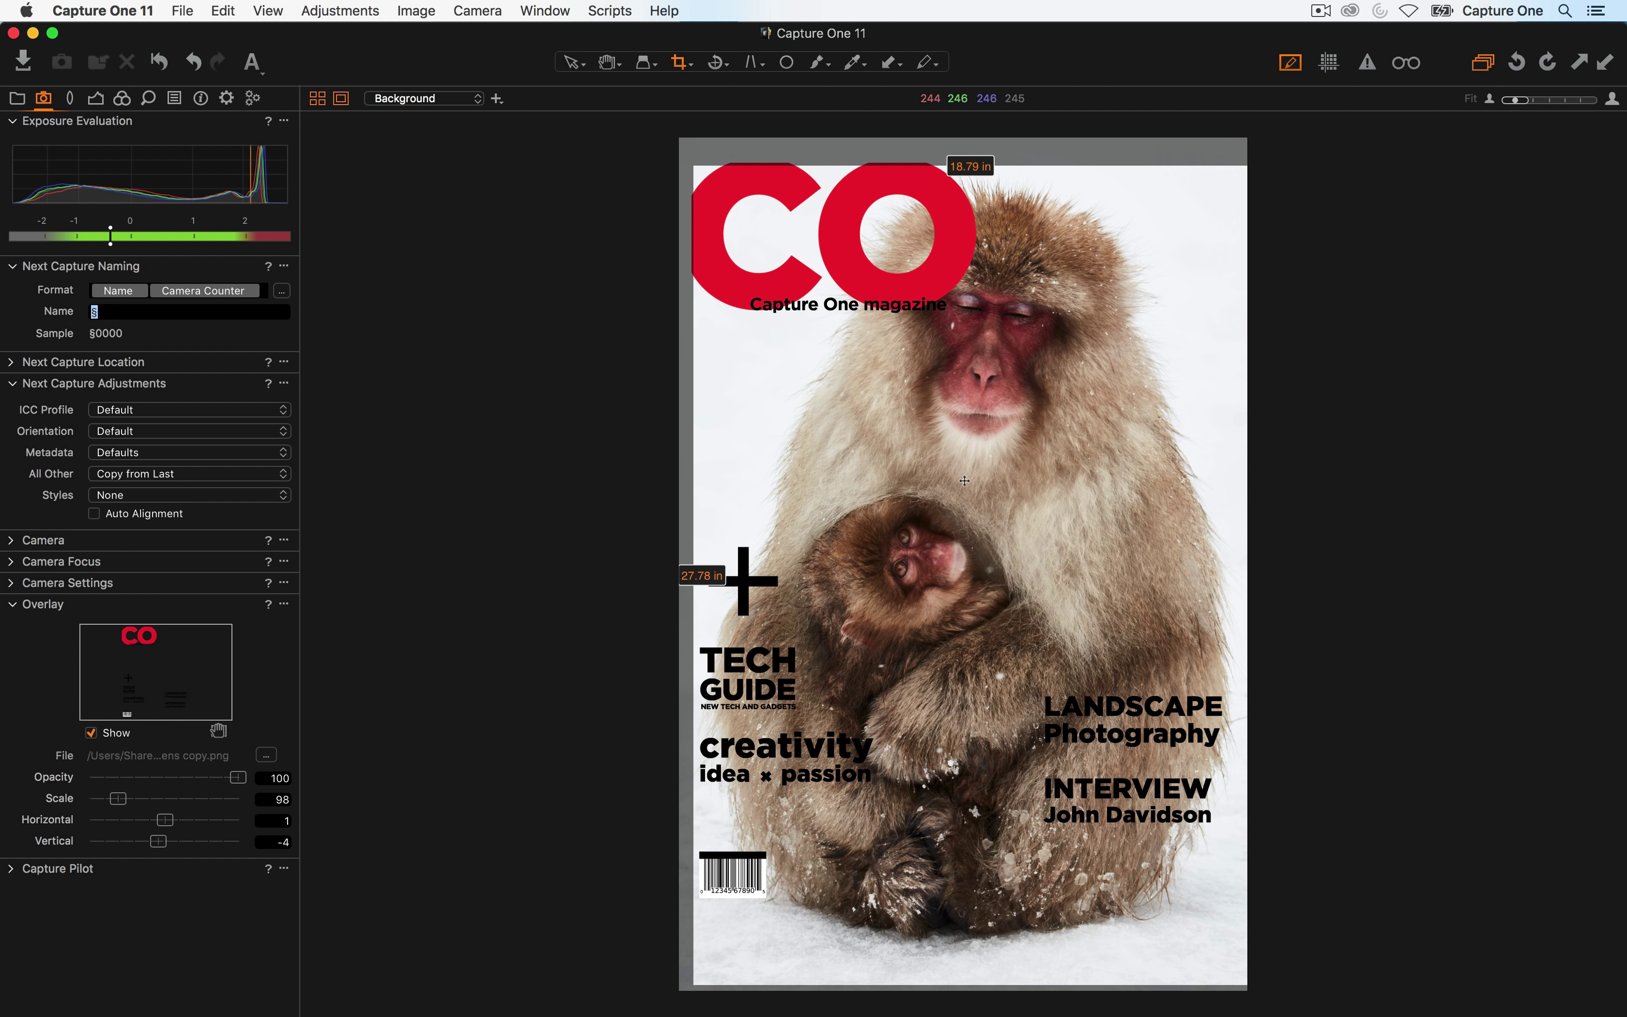
left_click_drag(1245, 983, 1242, 906)
type("v")
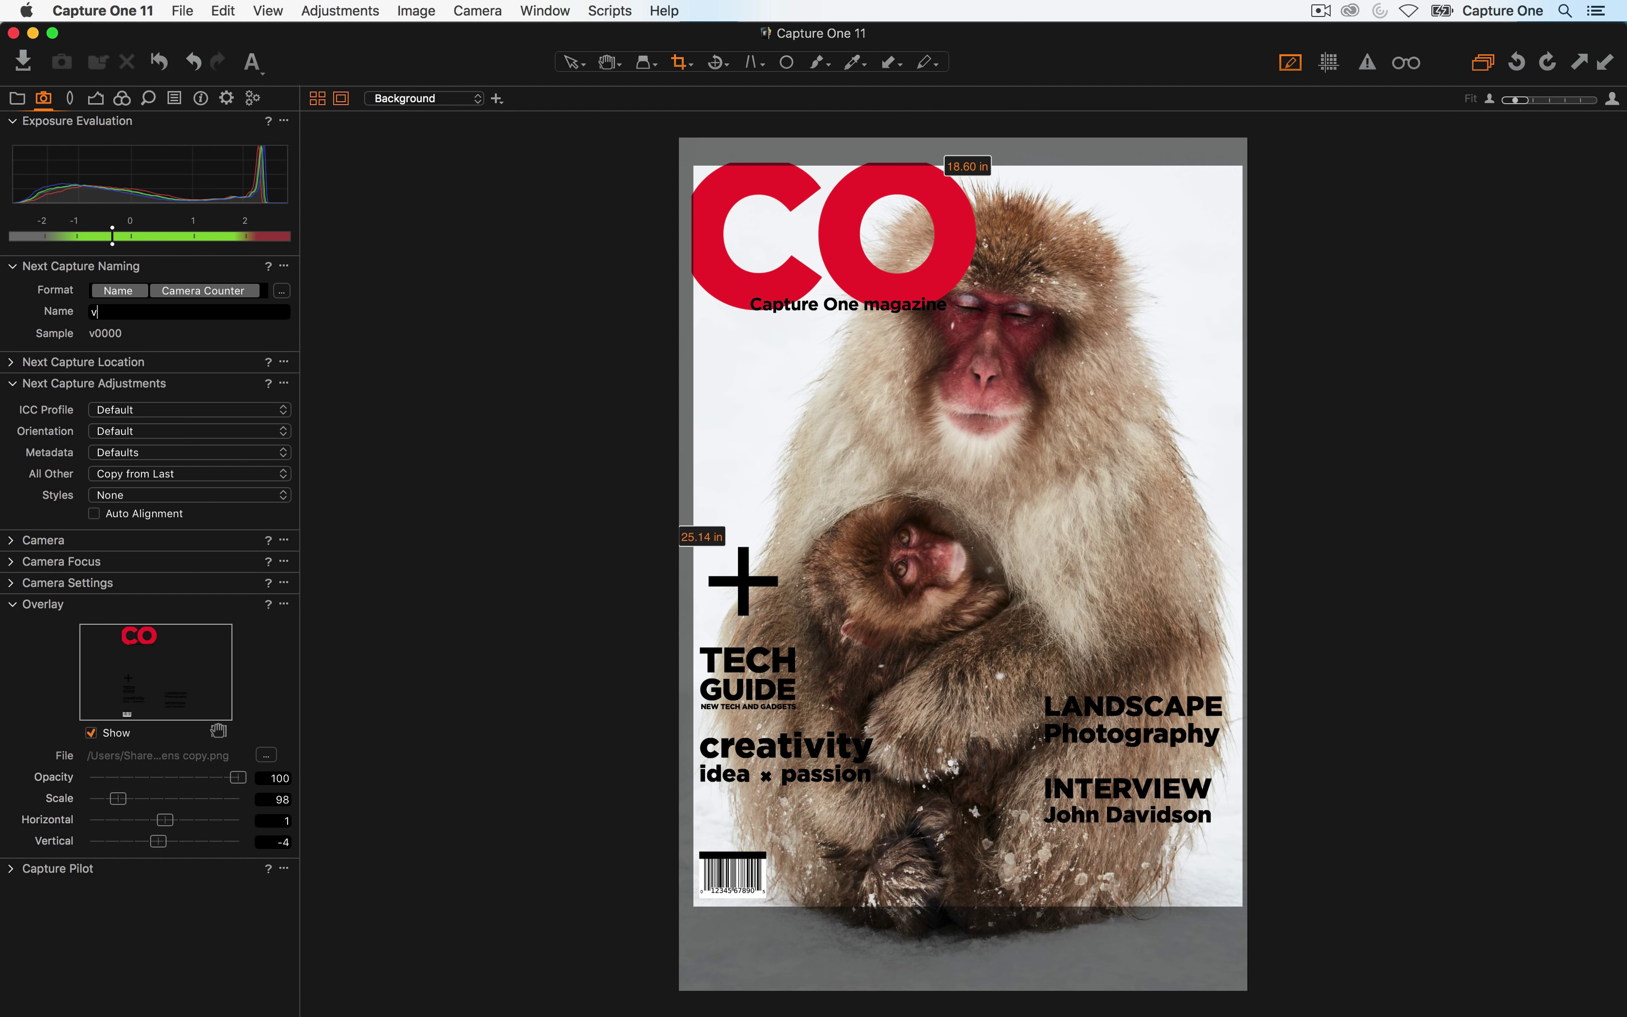
key("Return")
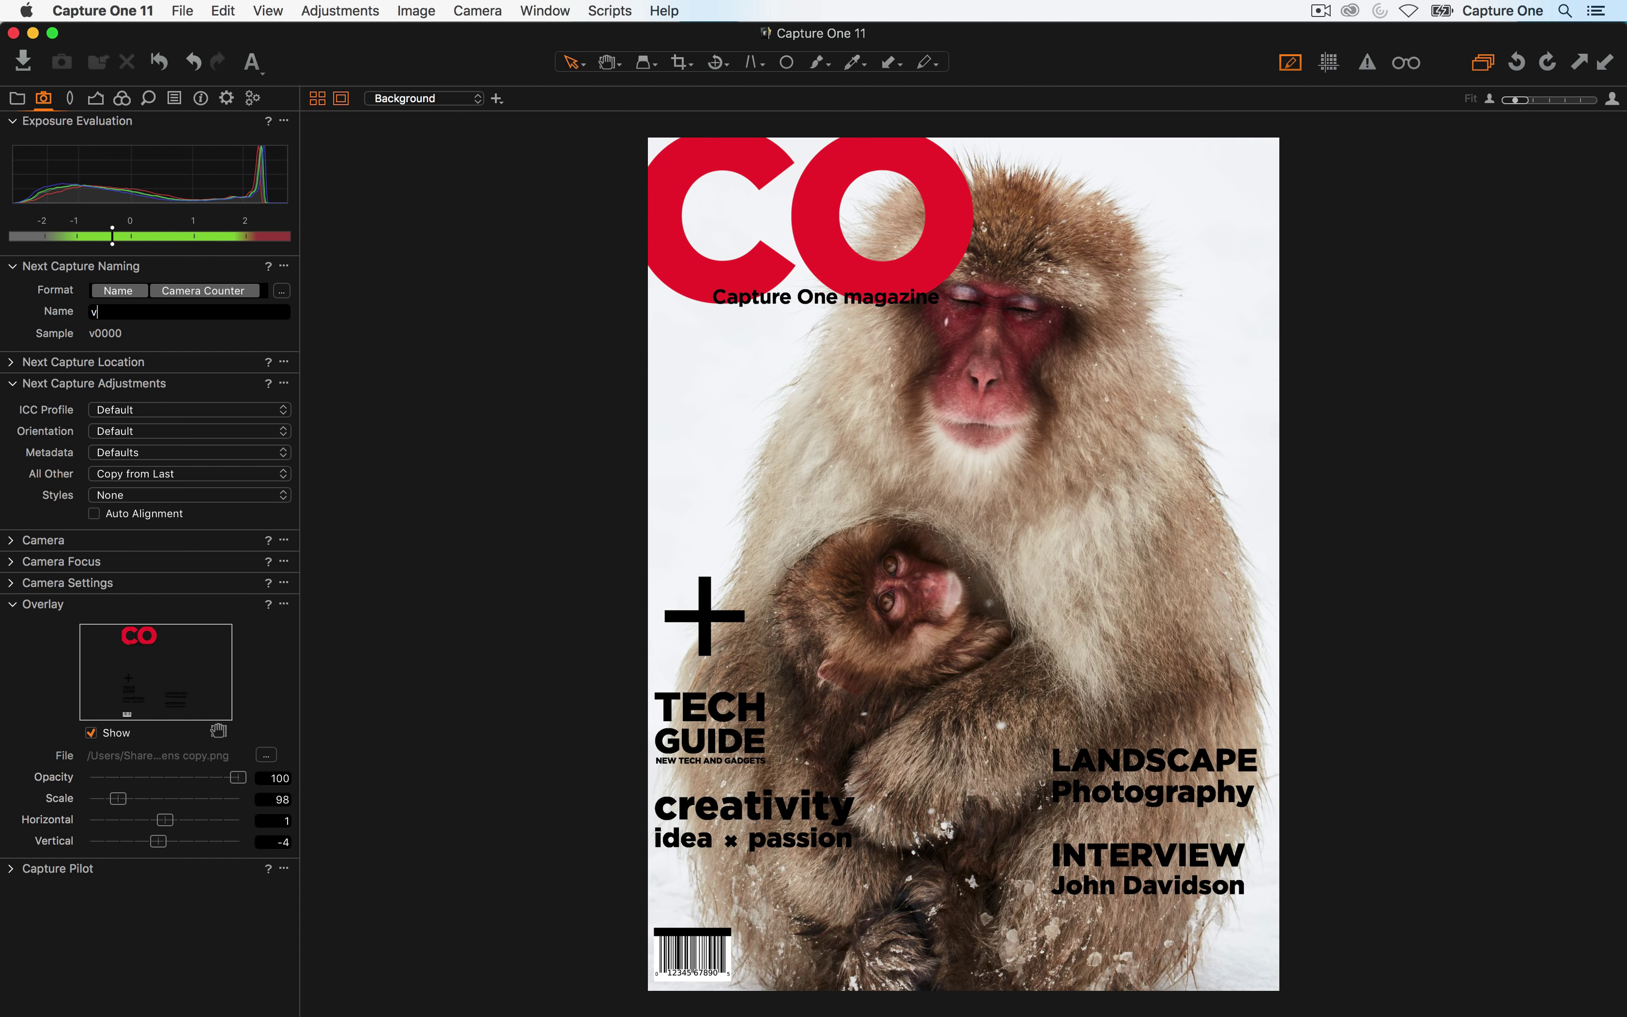
Create a new process recipe named Asset as Layer and disable the Annotations PSD recipe
left_click(226, 99)
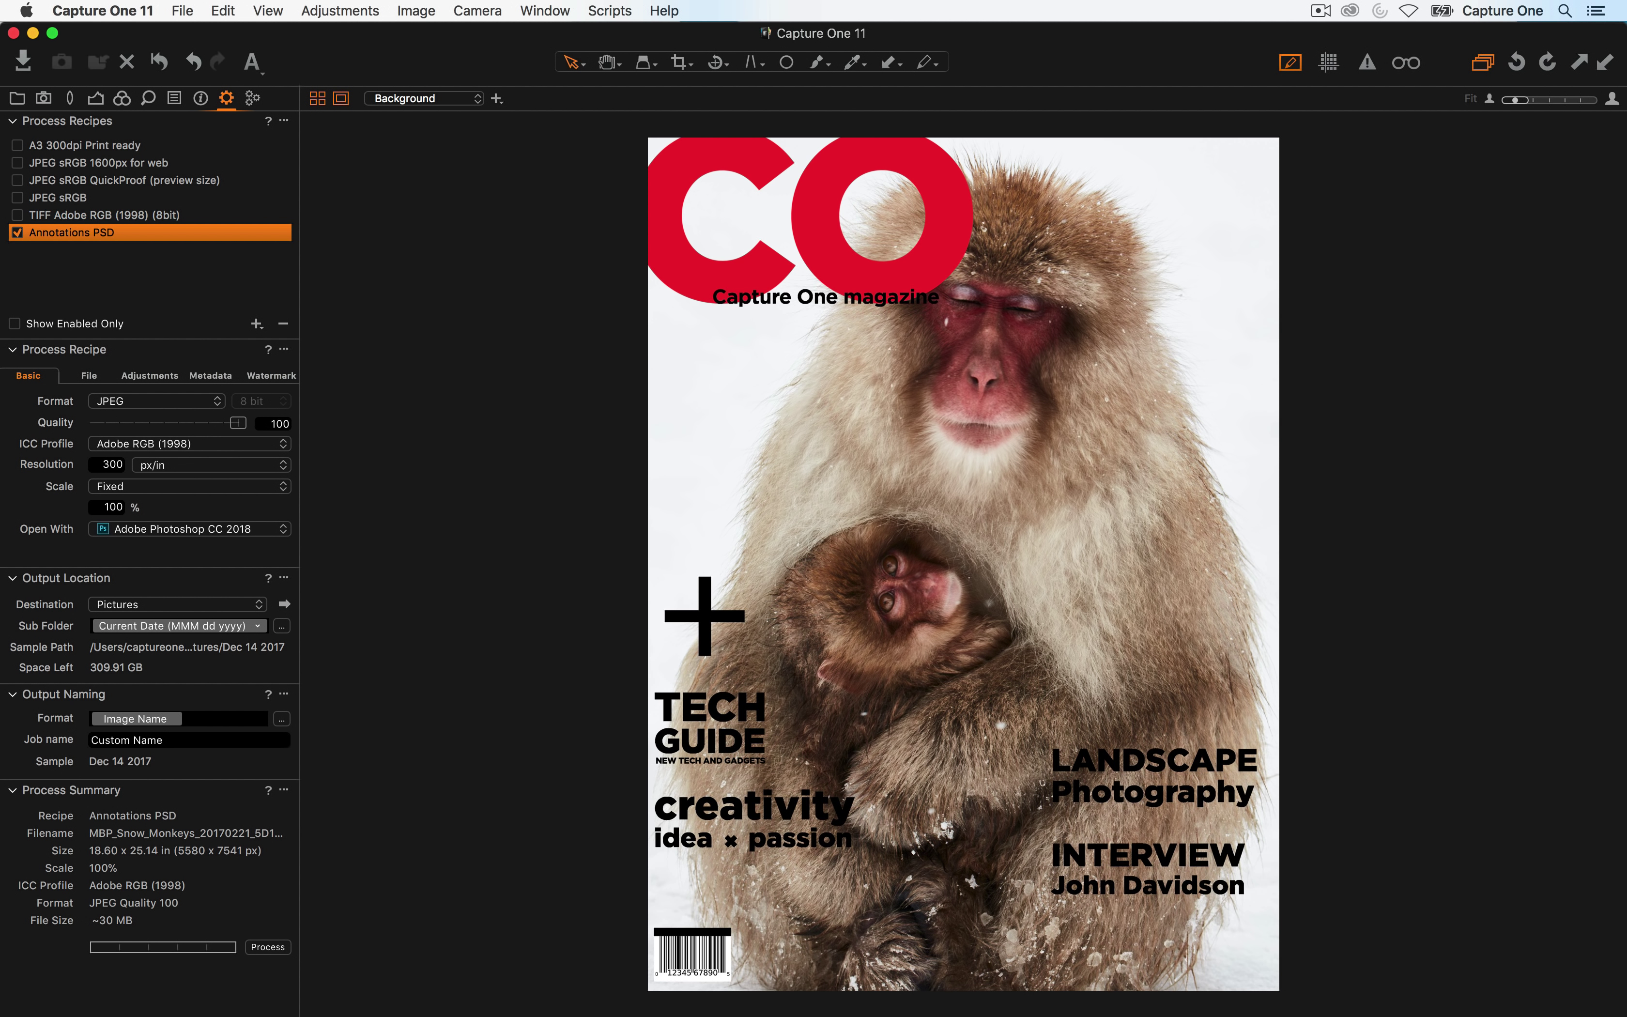
left_click(256, 324)
type("Asset as Layer")
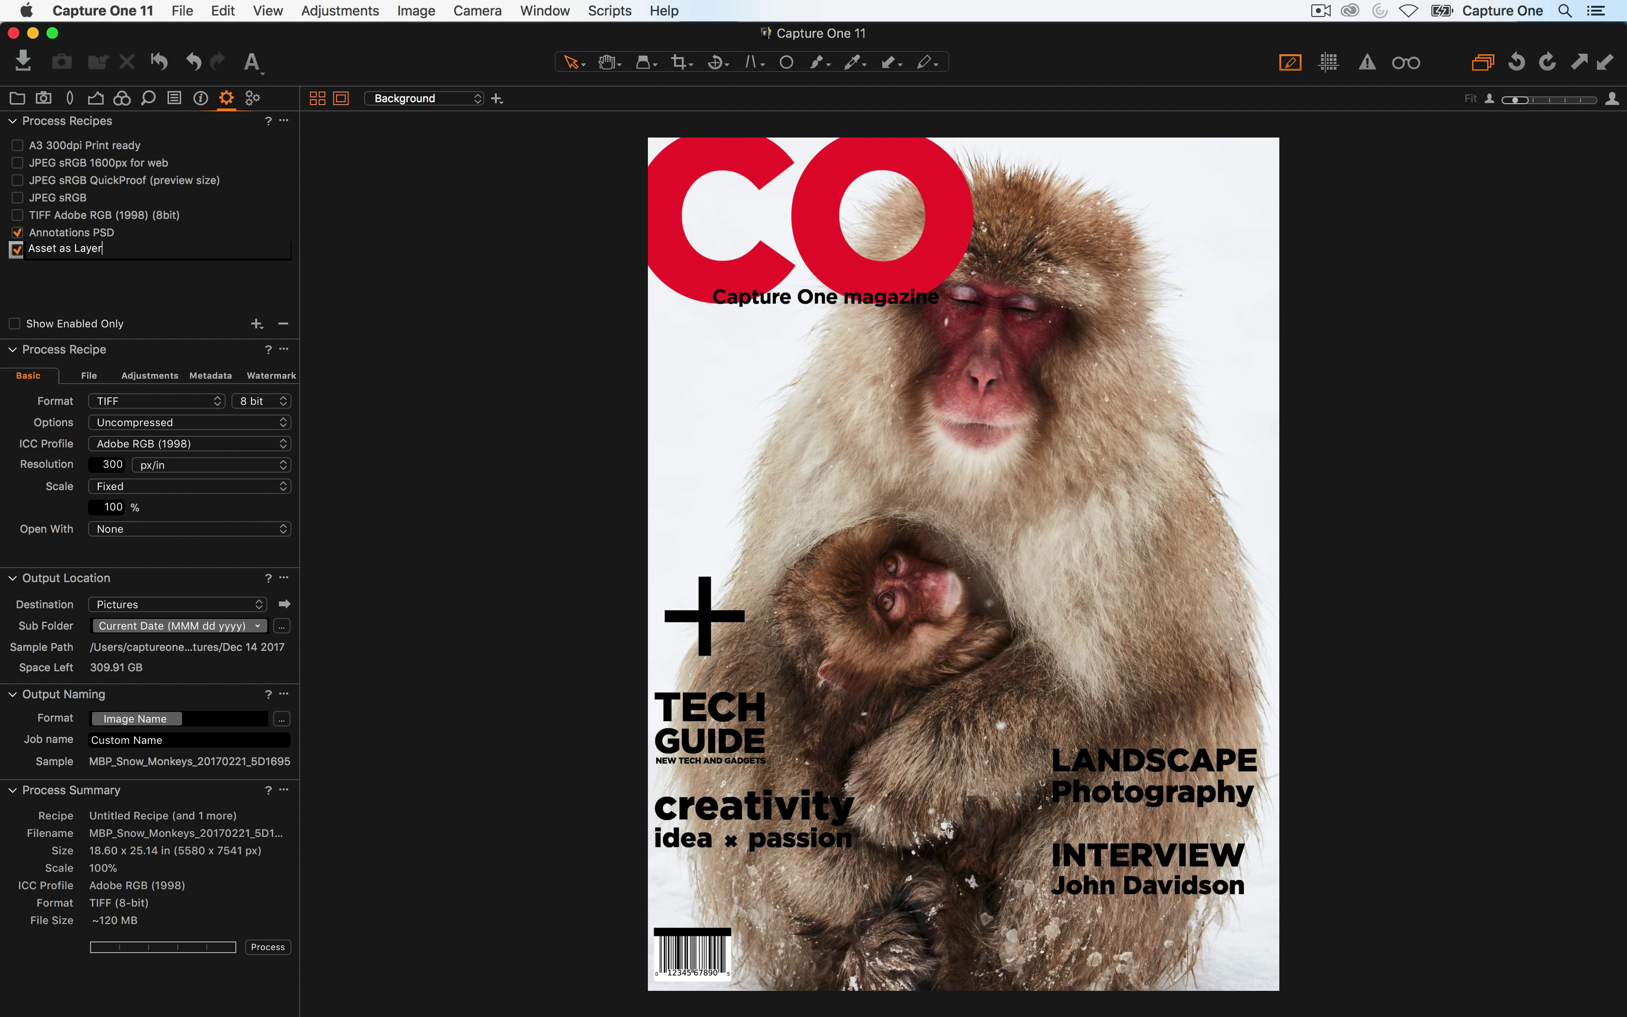
key("Return")
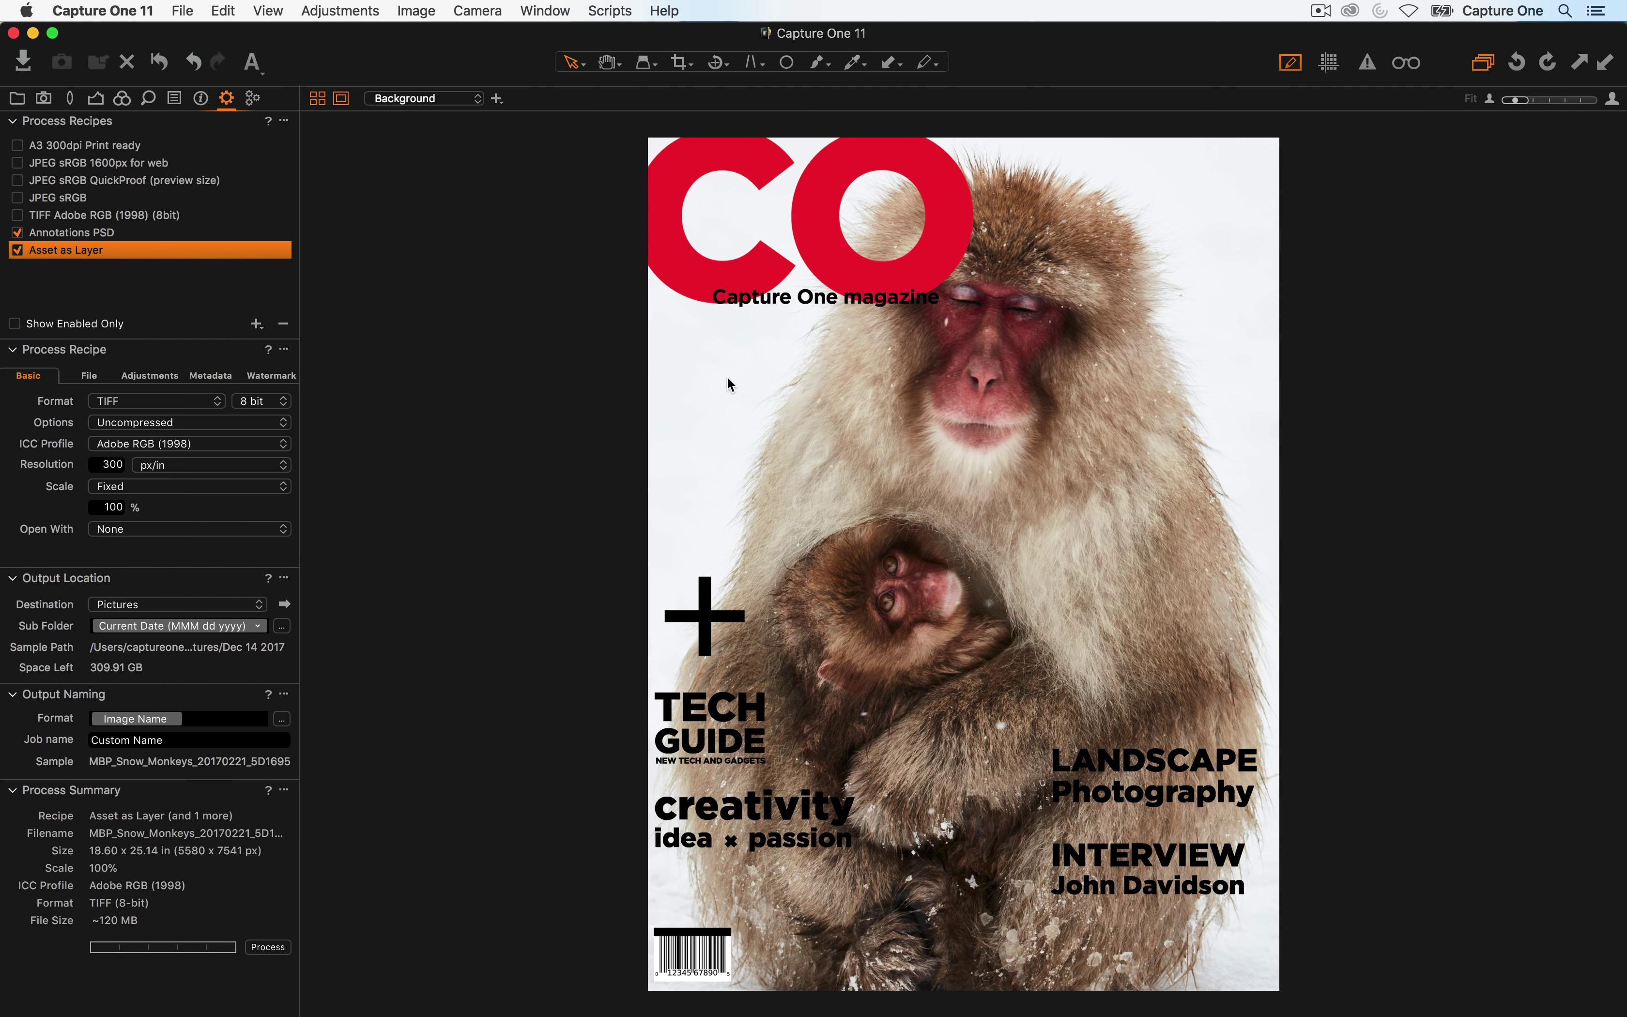
left_click(17, 232)
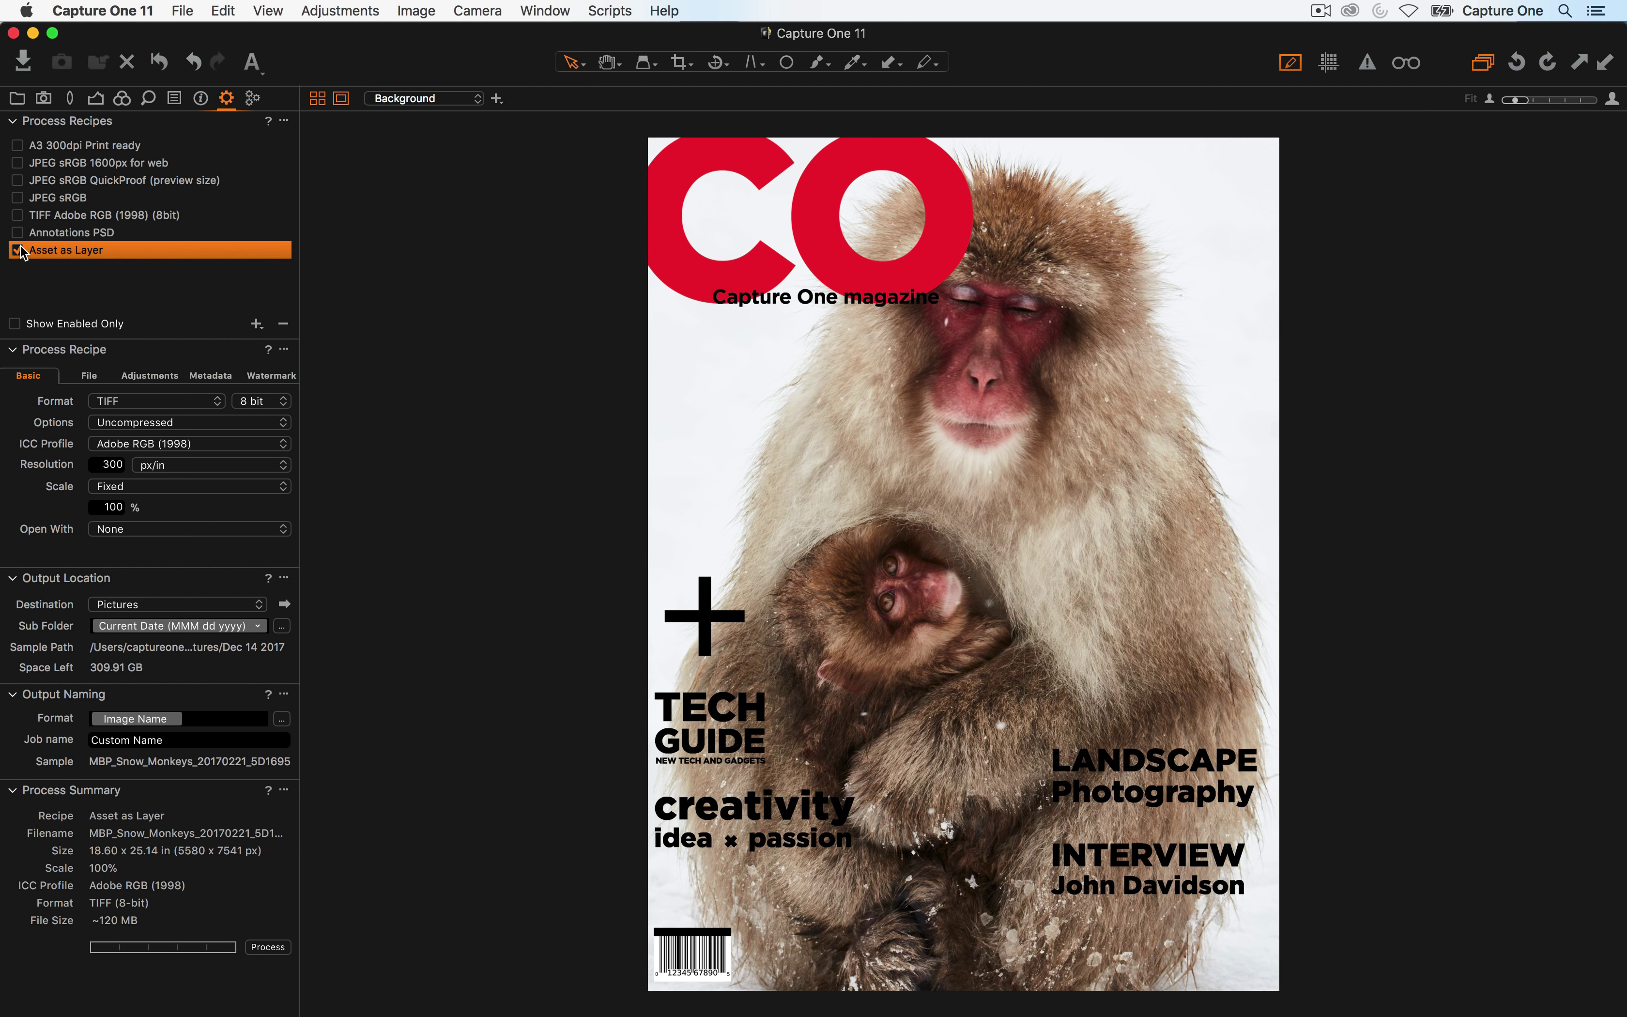
Set the Asset as Layer recipe's format to PSD and include the overlay as a layer
left_click(101, 403)
left_click(135, 450)
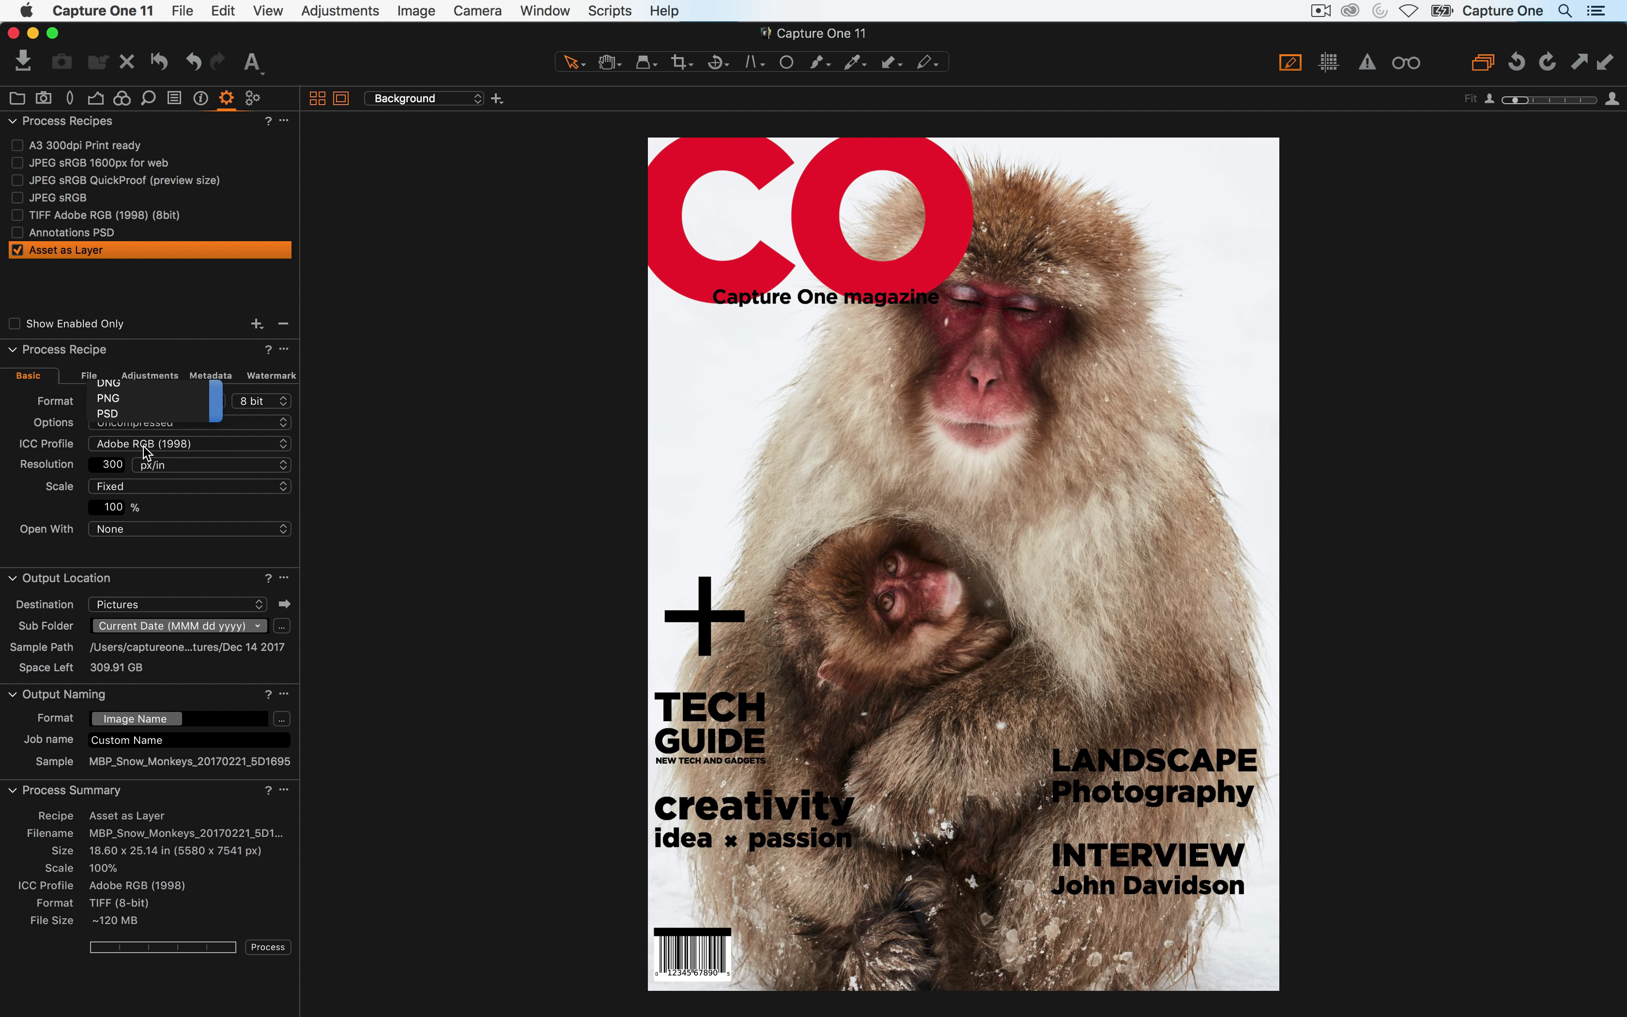
left_click(217, 375)
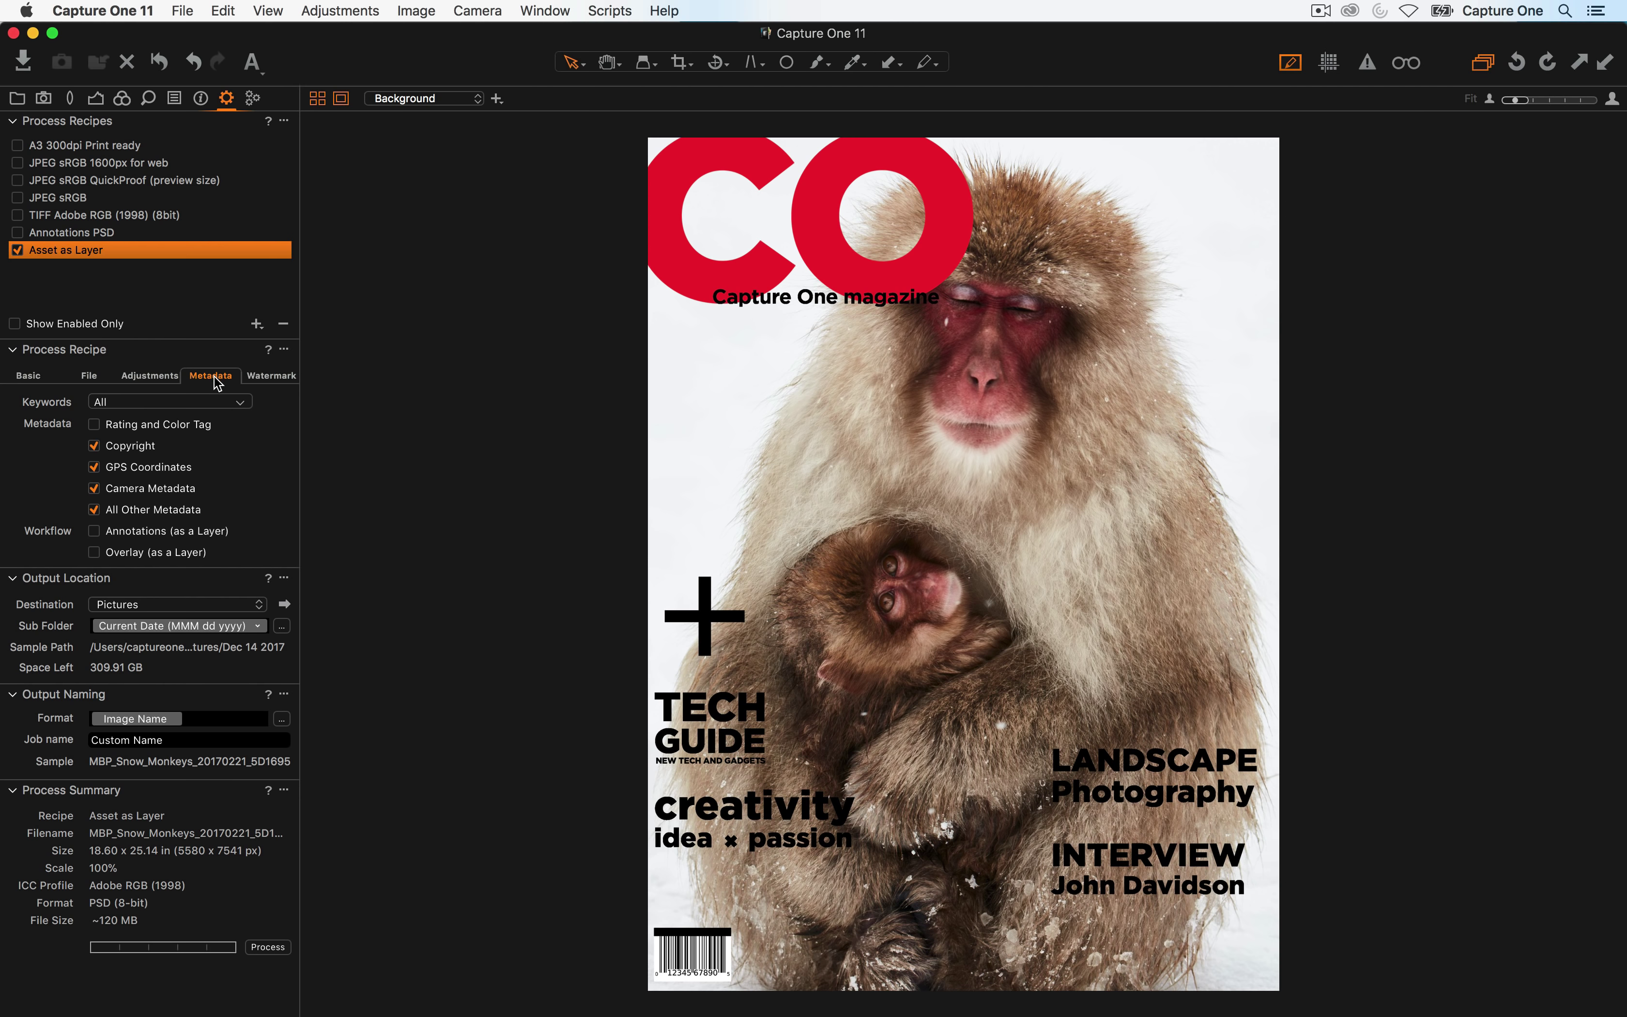
left_click_drag(185, 538, 137, 538)
Set the recipe's crop handling to Crop to path (PSD) and check the crop area on the monkey image
left_click(160, 381)
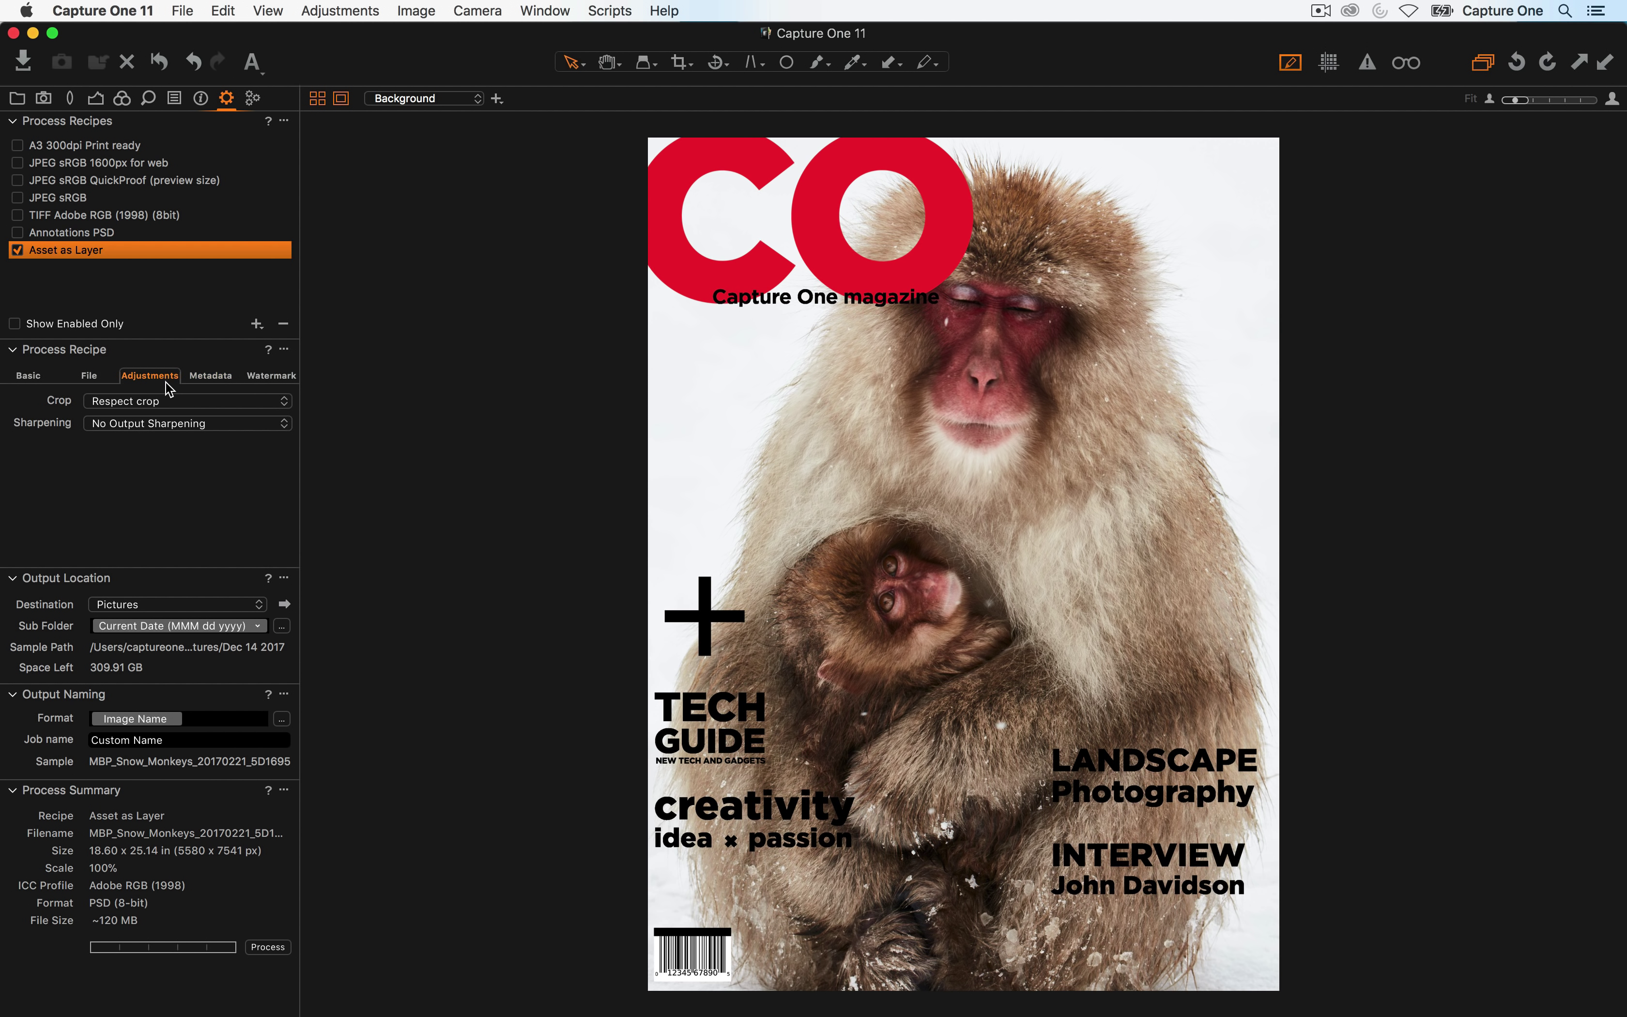
left_click(161, 402)
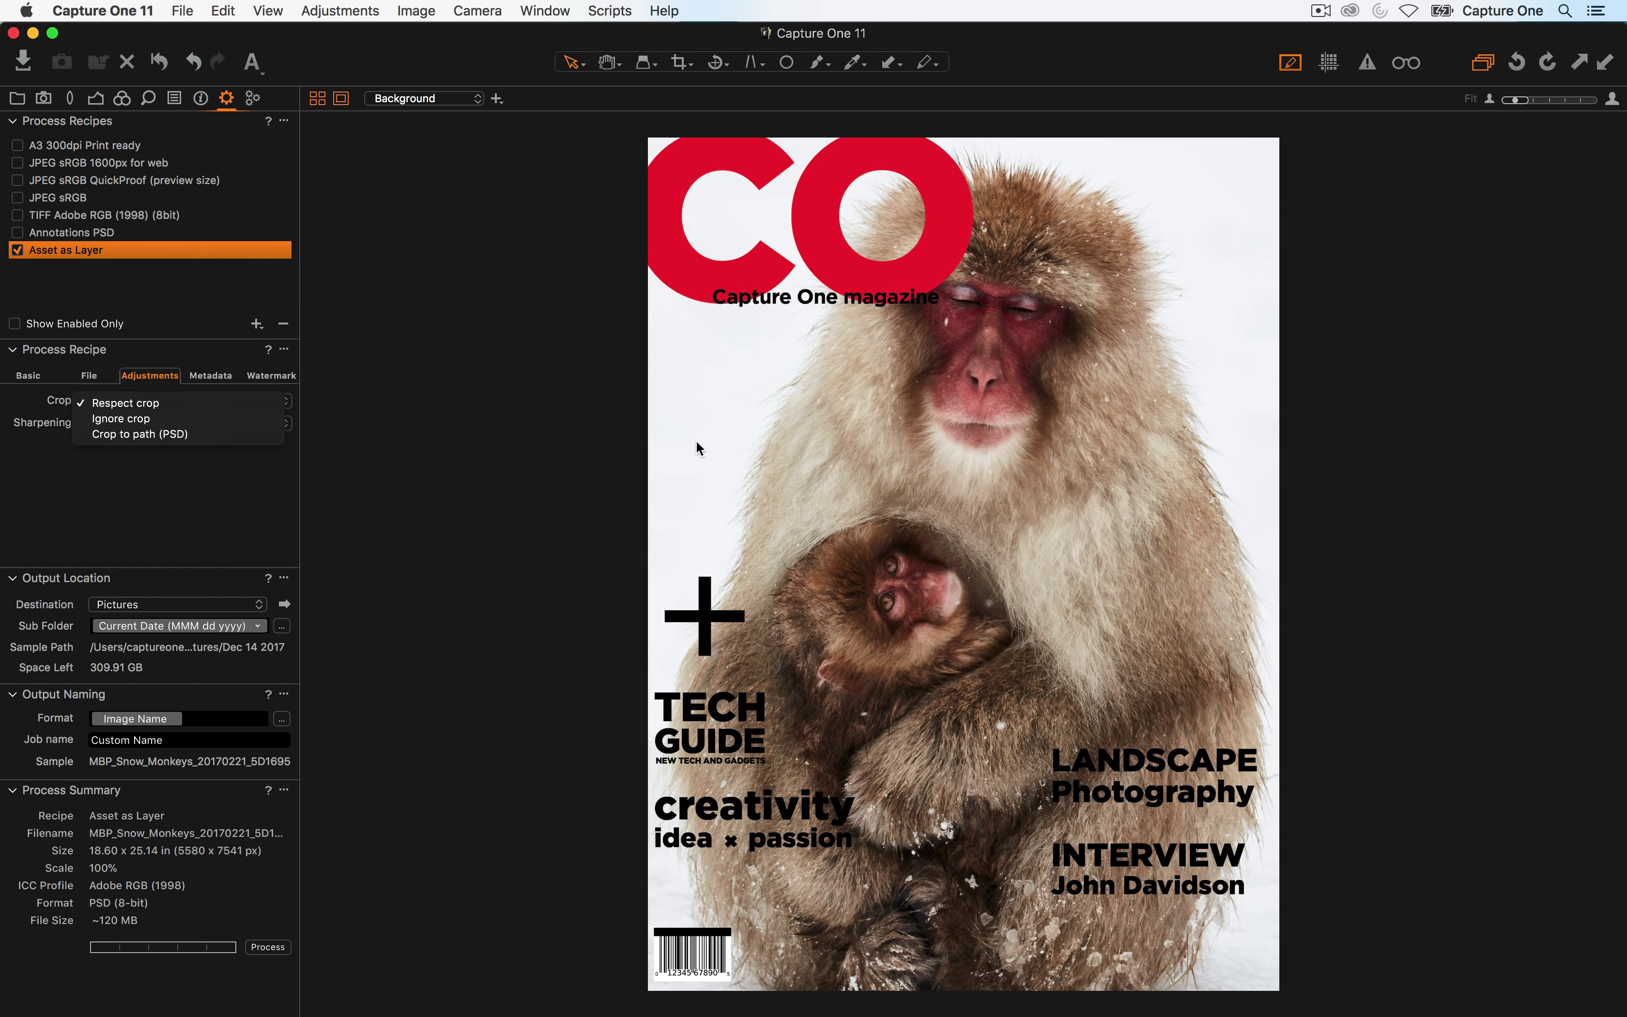
left_click(205, 434)
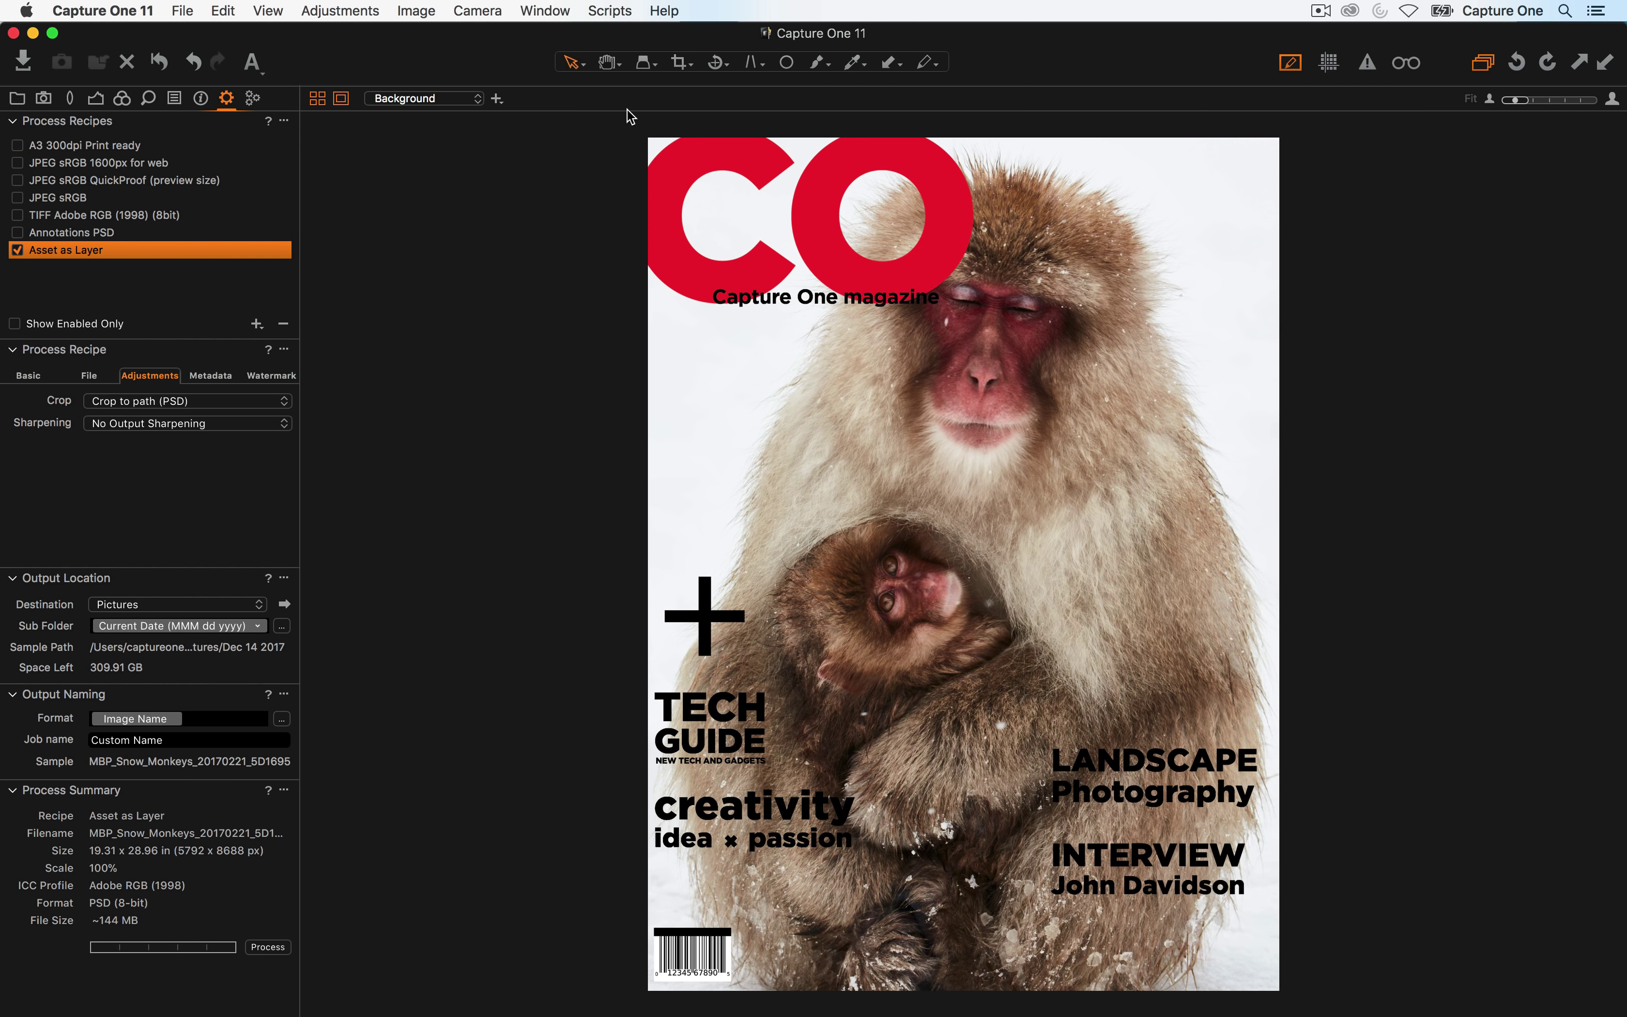
left_click(680, 65)
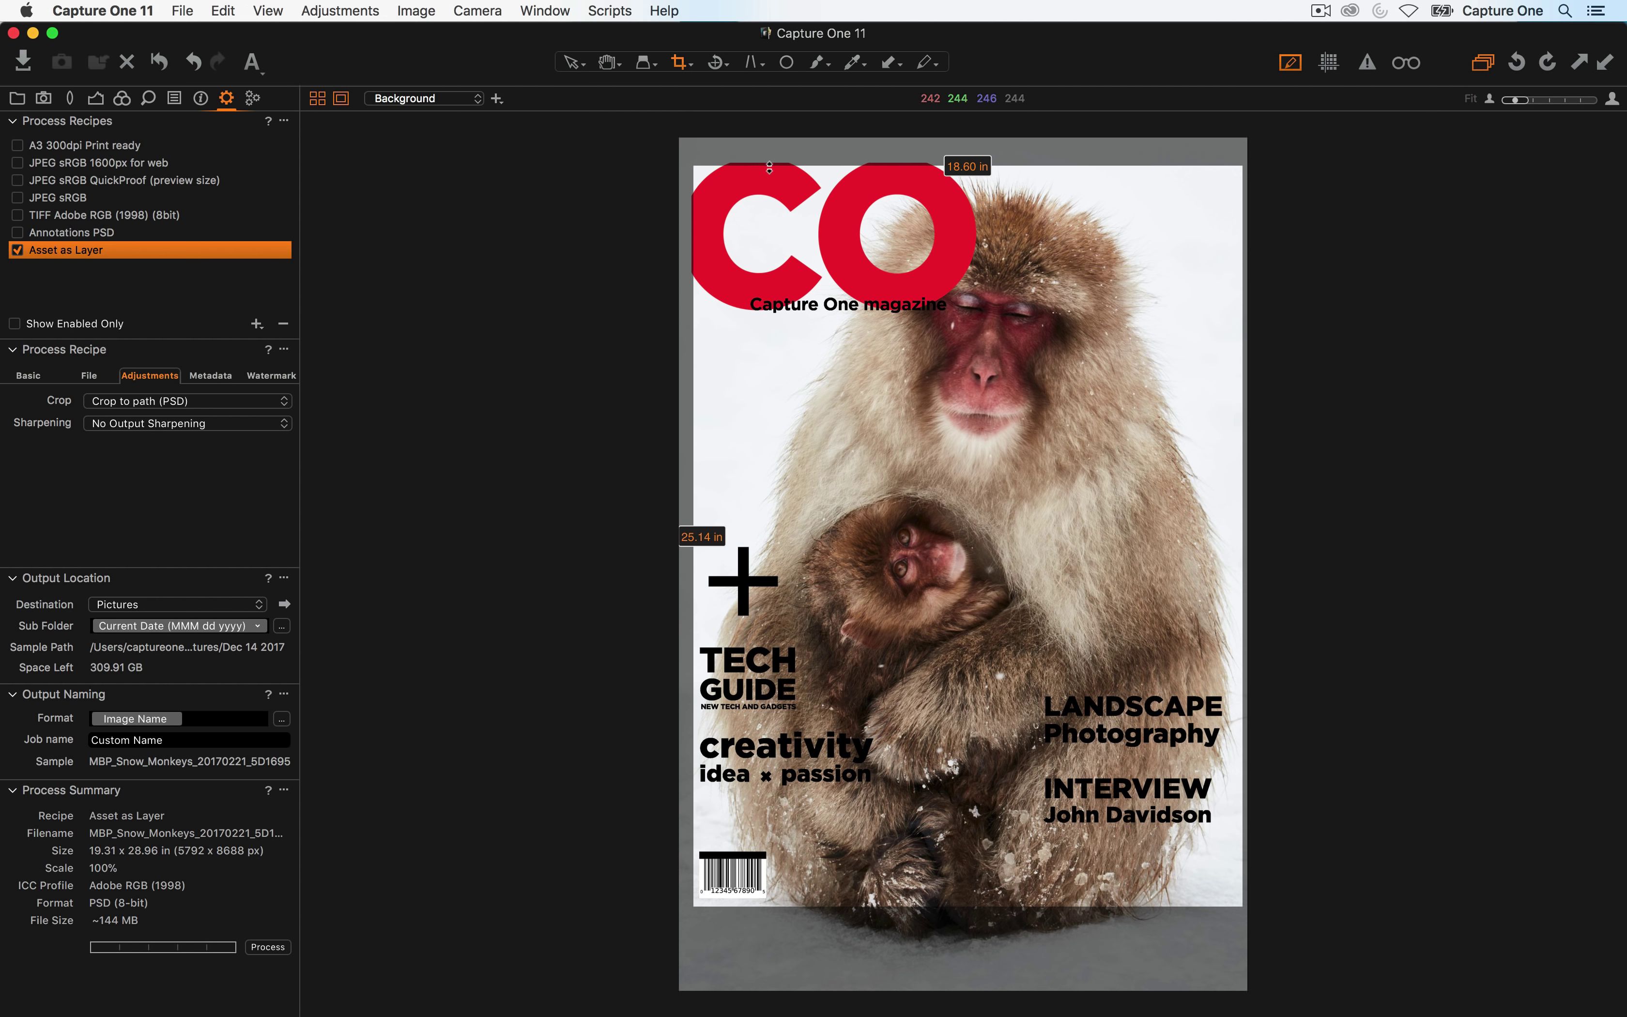
left_click(574, 63)
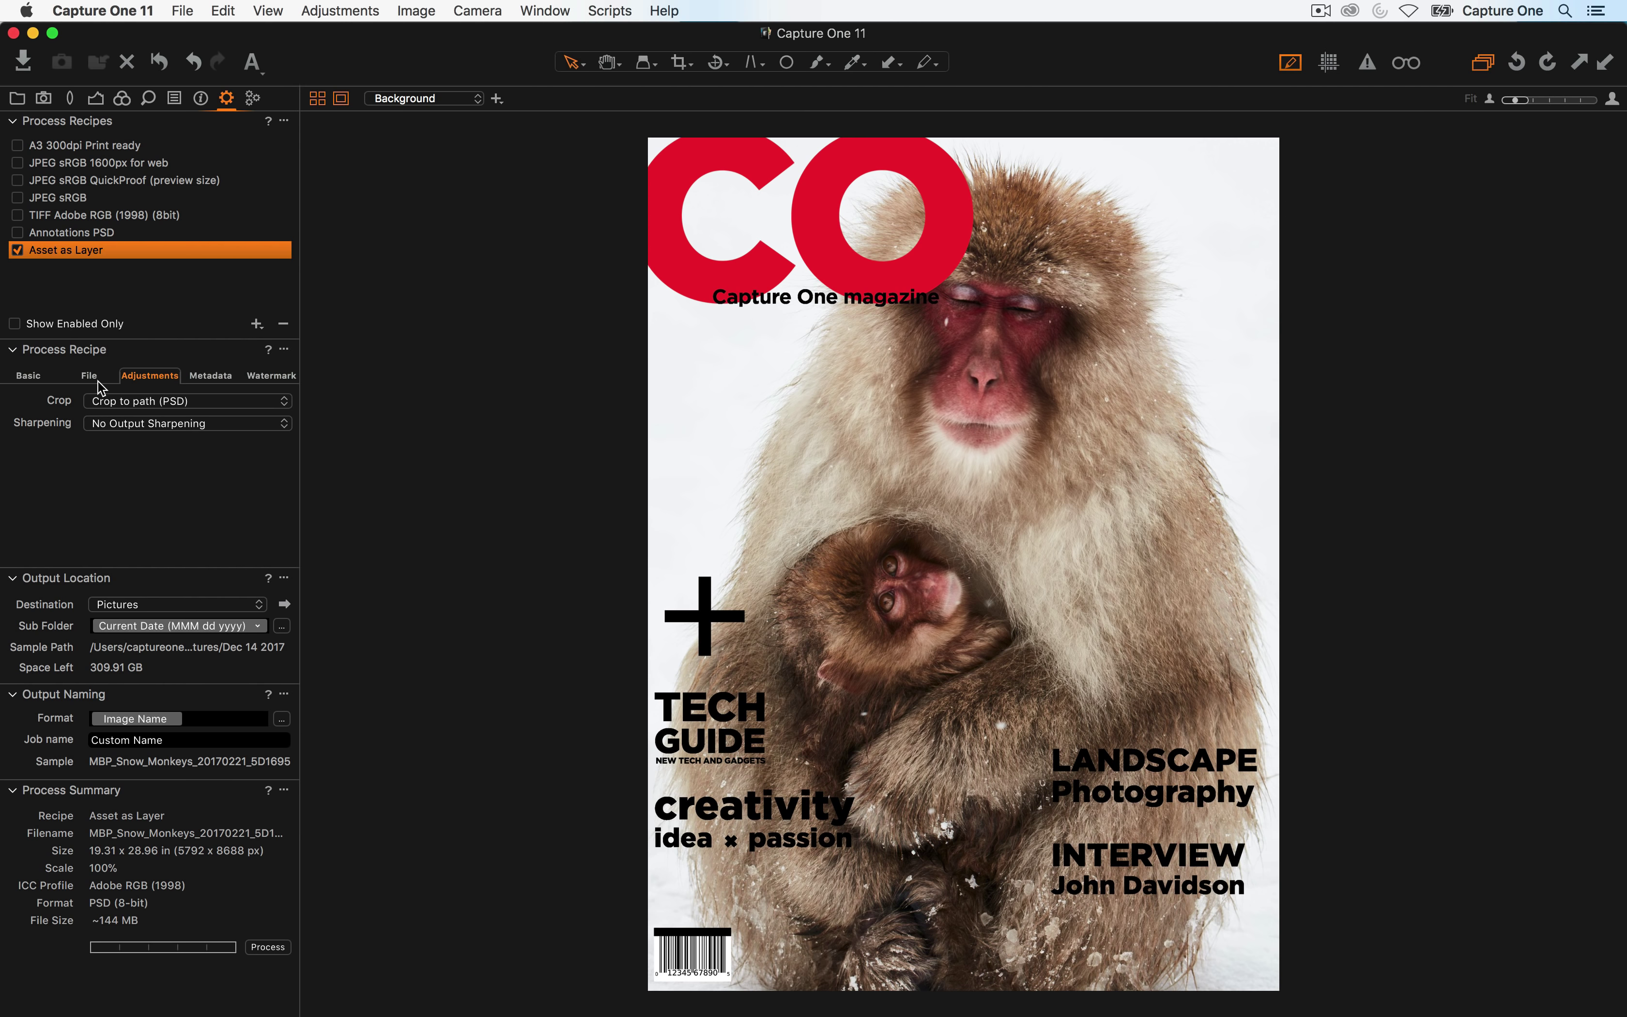
Set the recipe's watermark kind to Text (as a Layer)
left_click(286, 379)
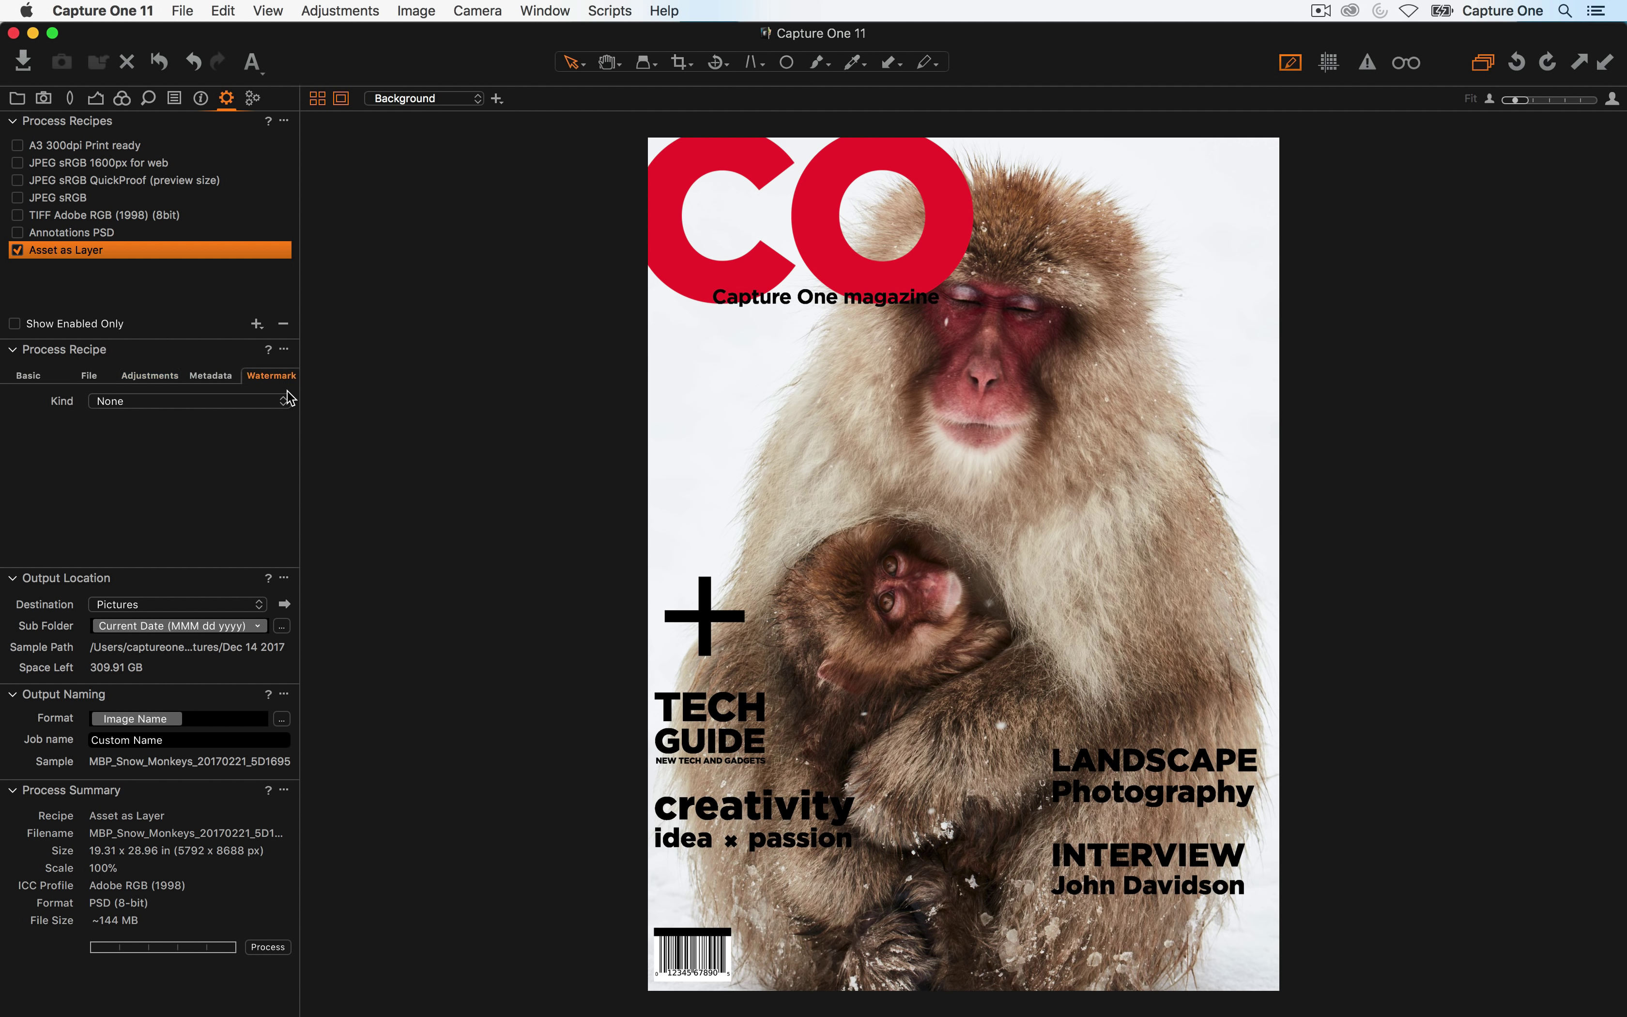
left_click(190, 408)
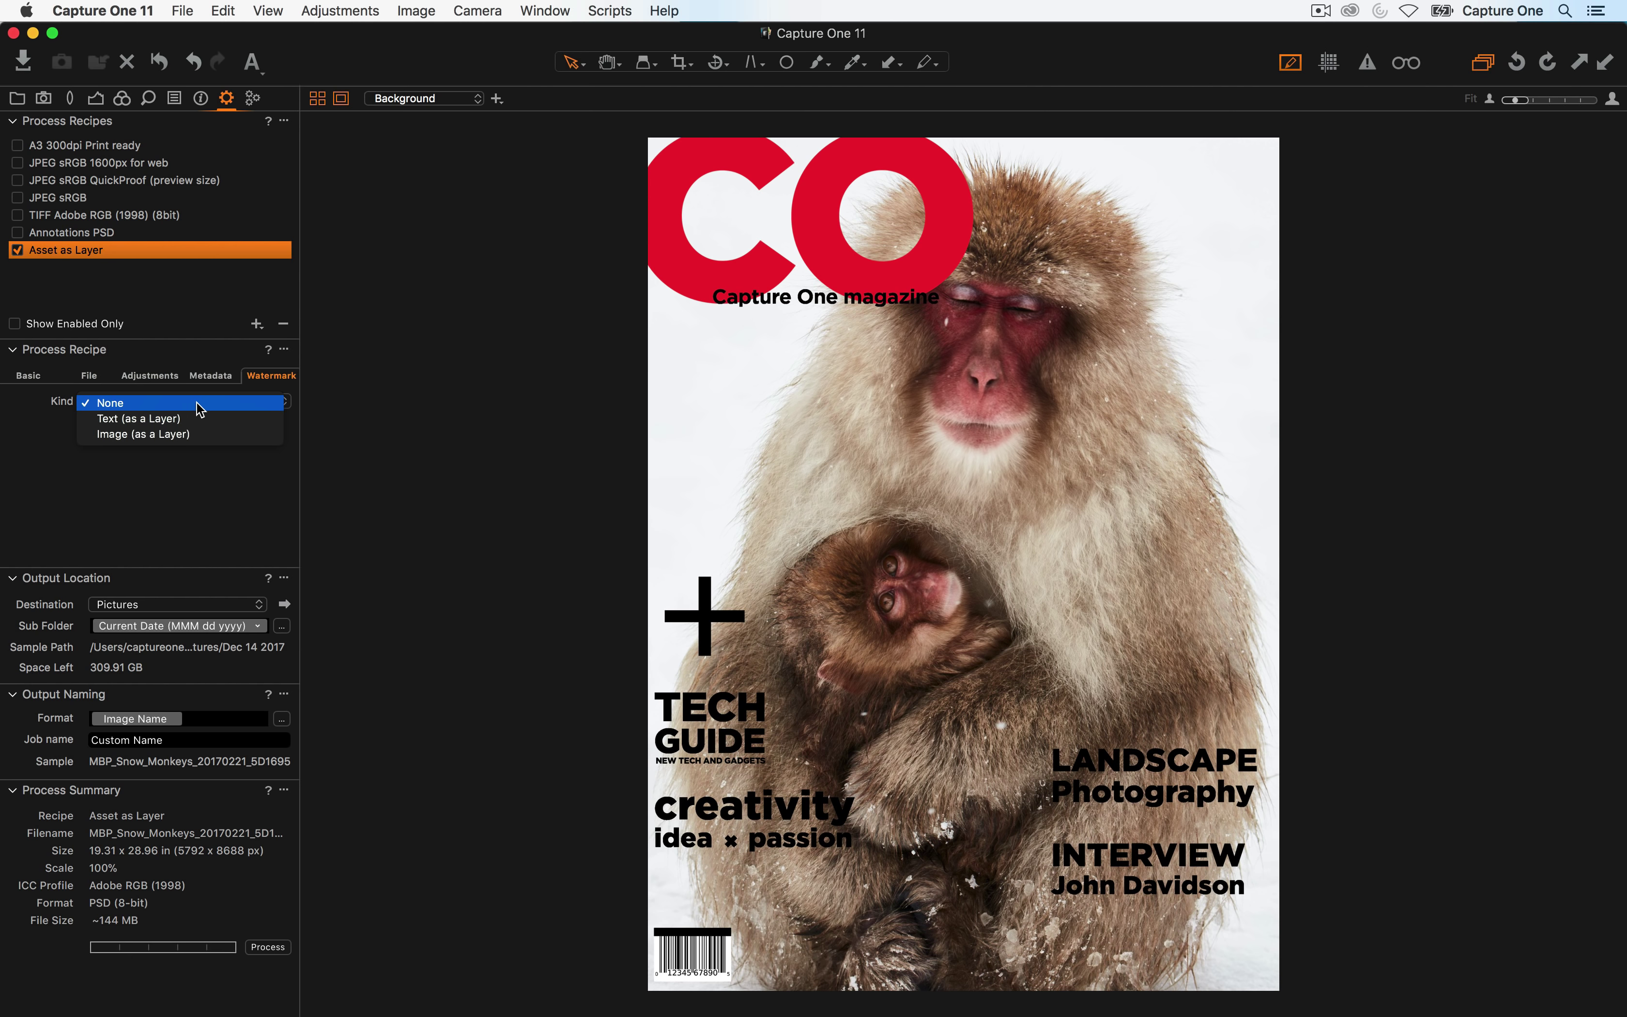
left_click(214, 421)
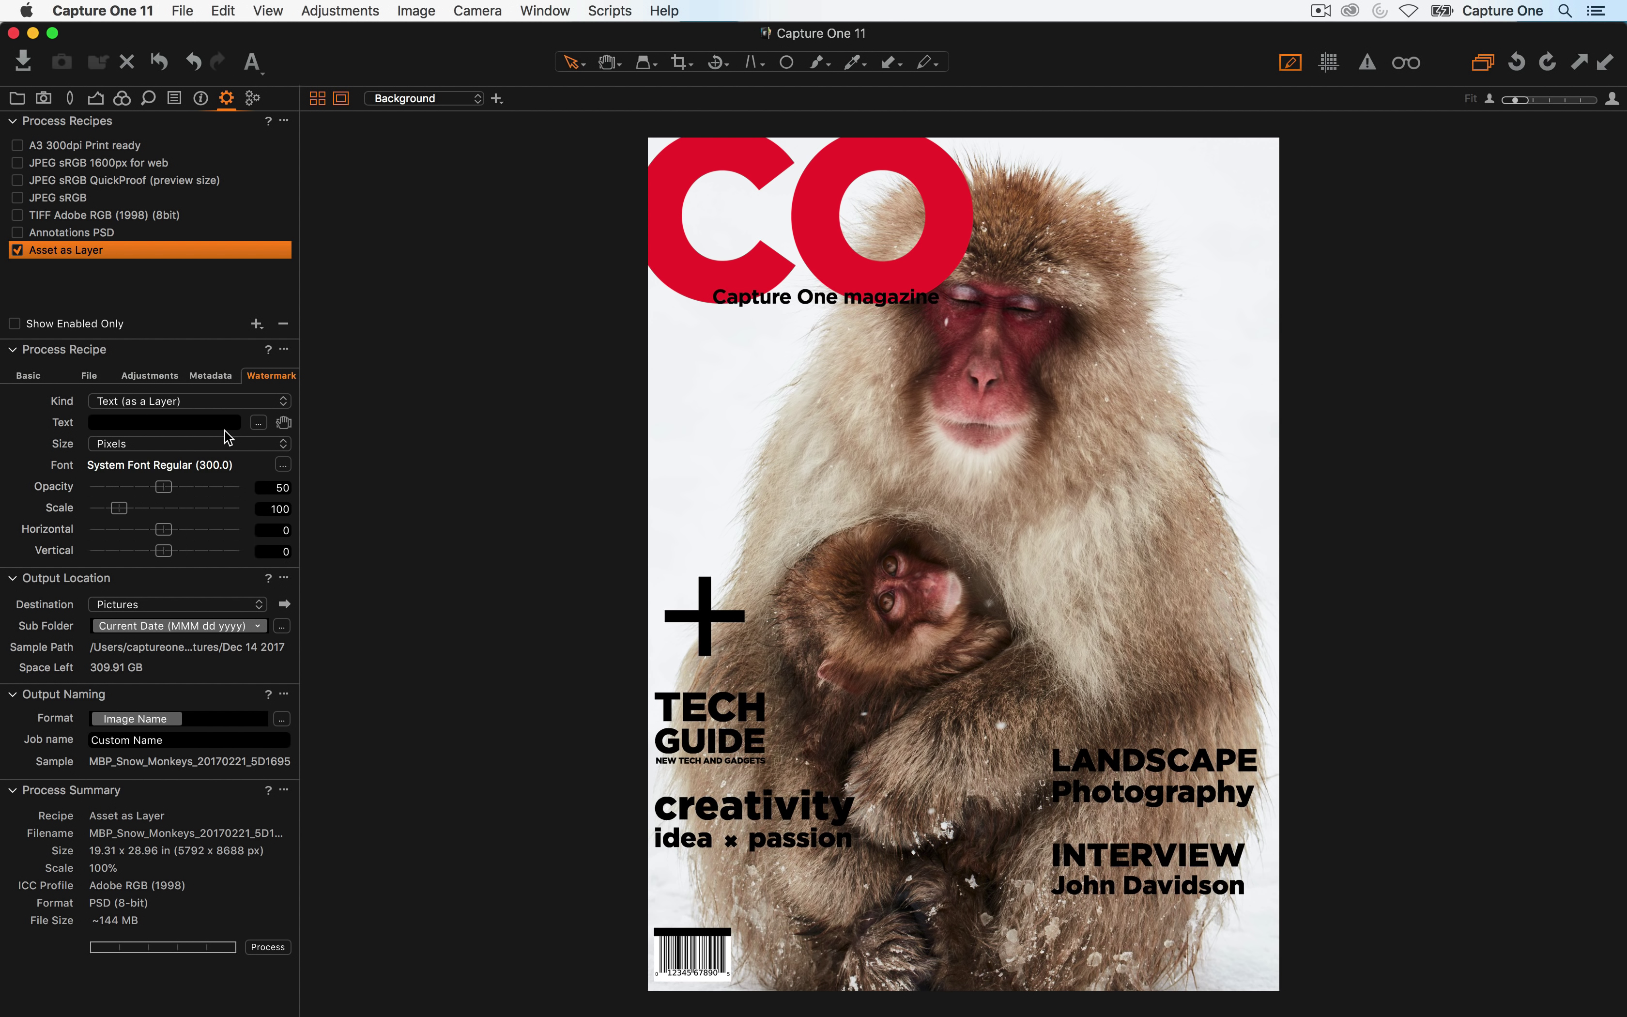
Try the photographer's full name as the watermark text and clear it again
left_click(180, 424)
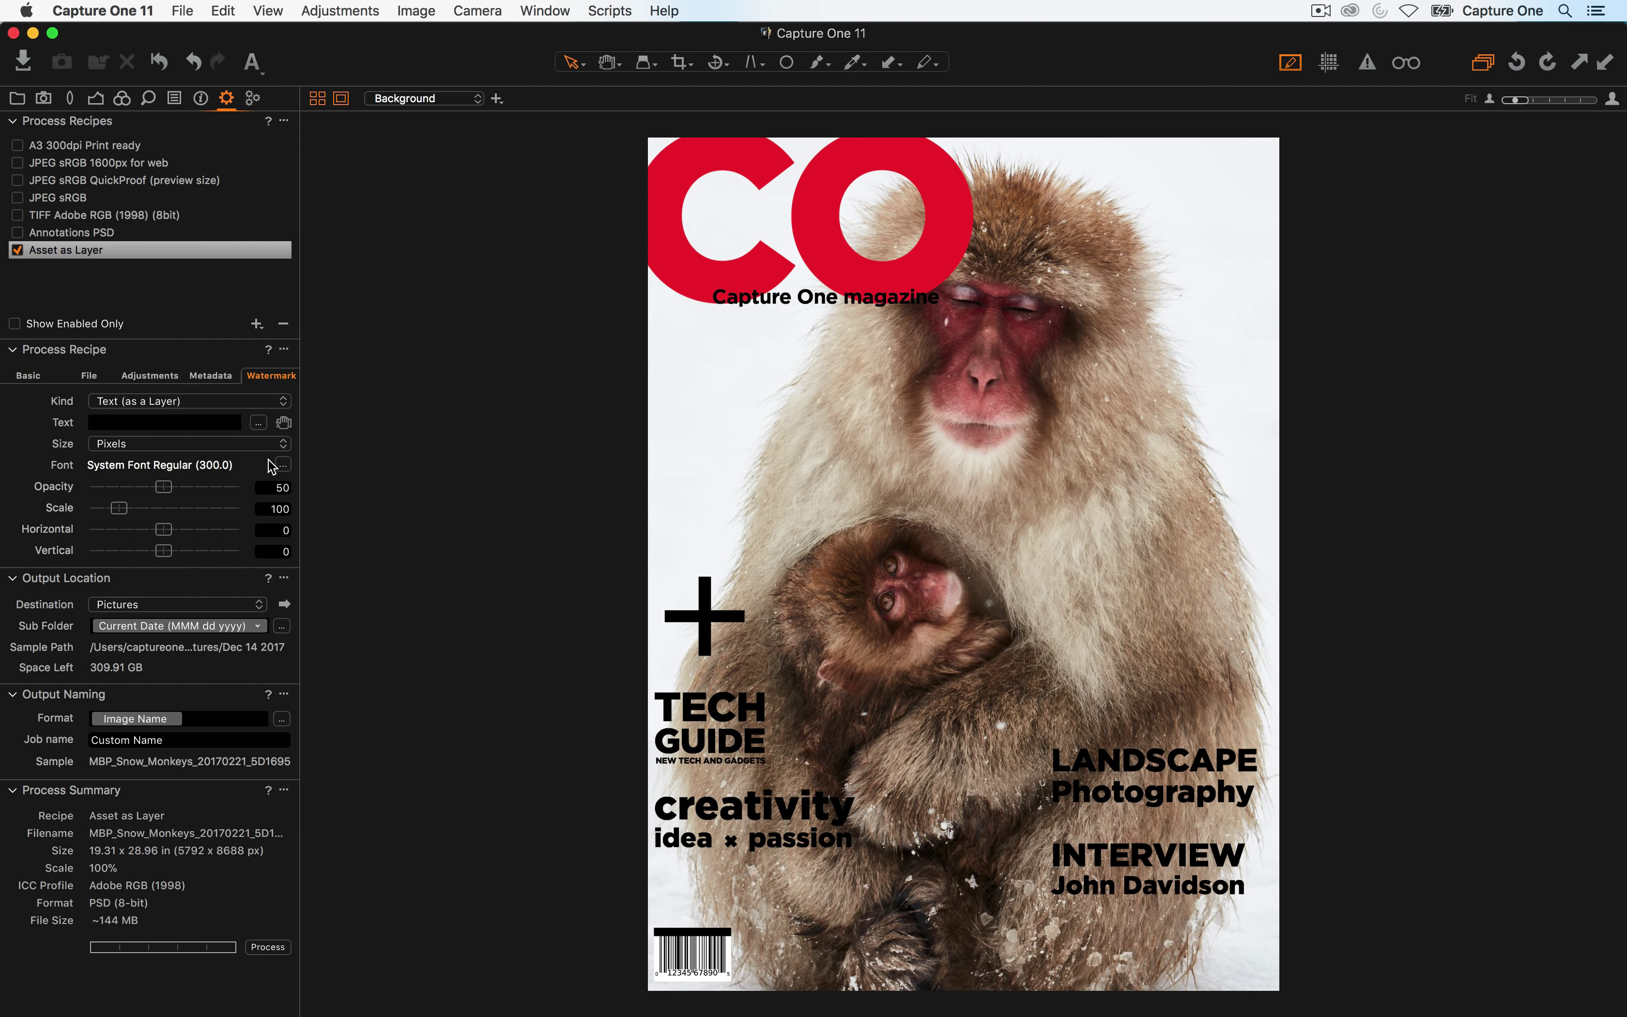
type("Martin ")
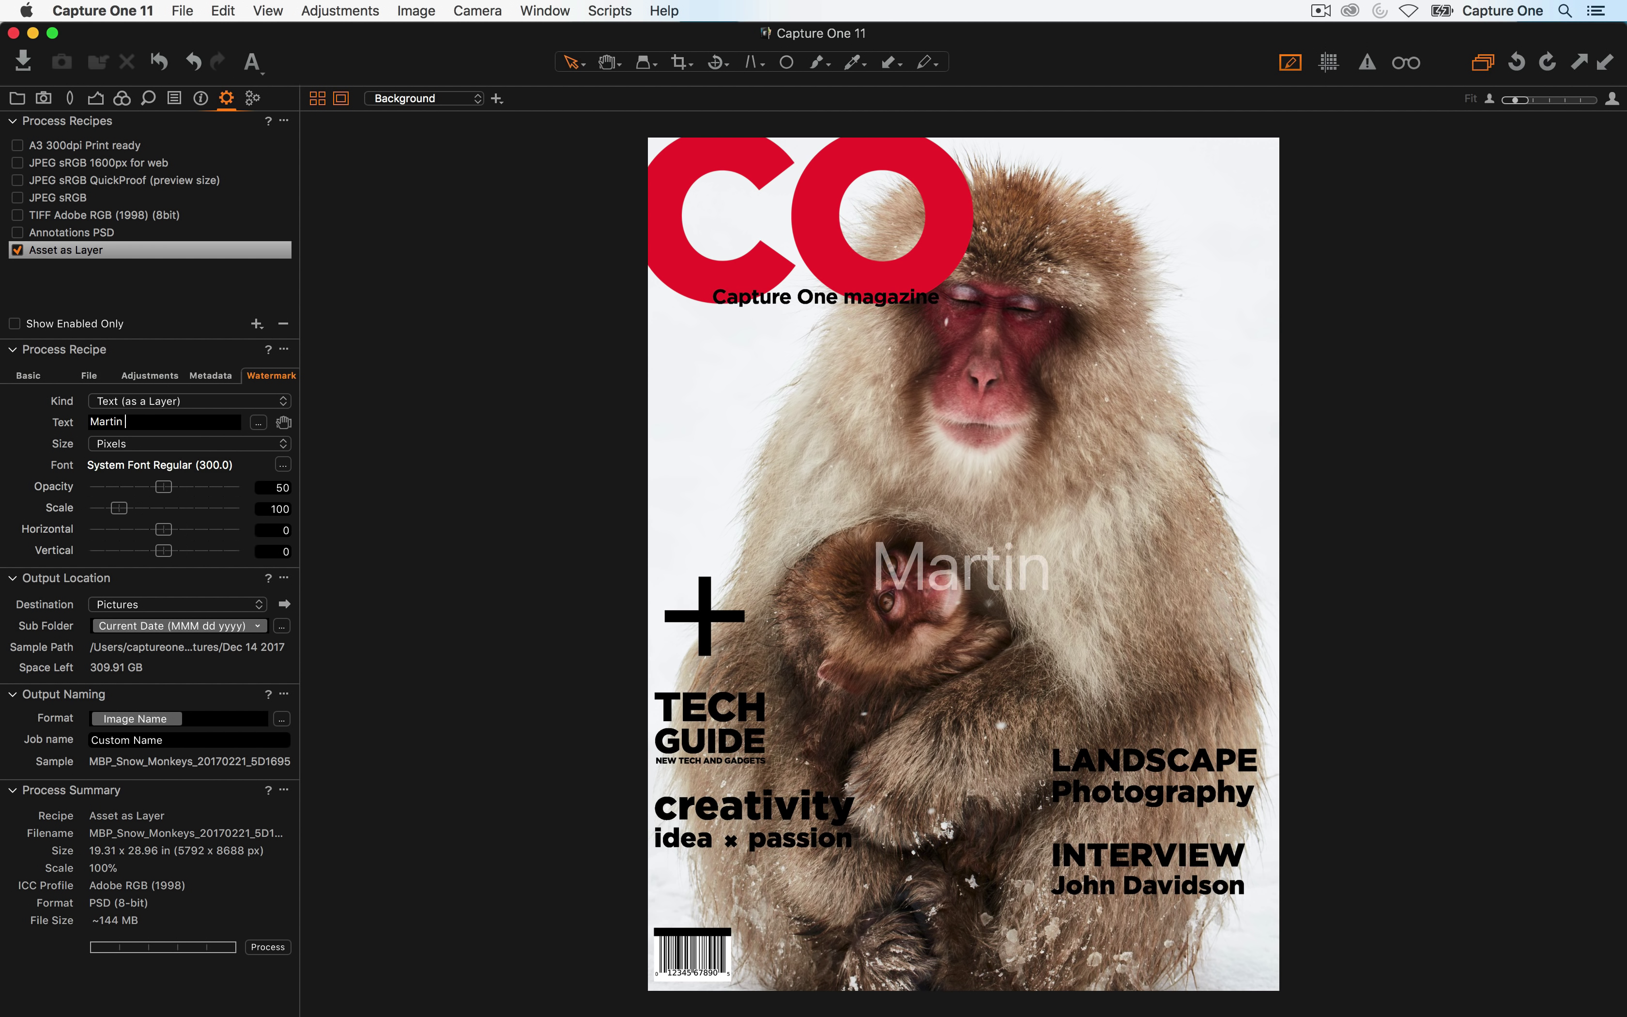
type("Bailey")
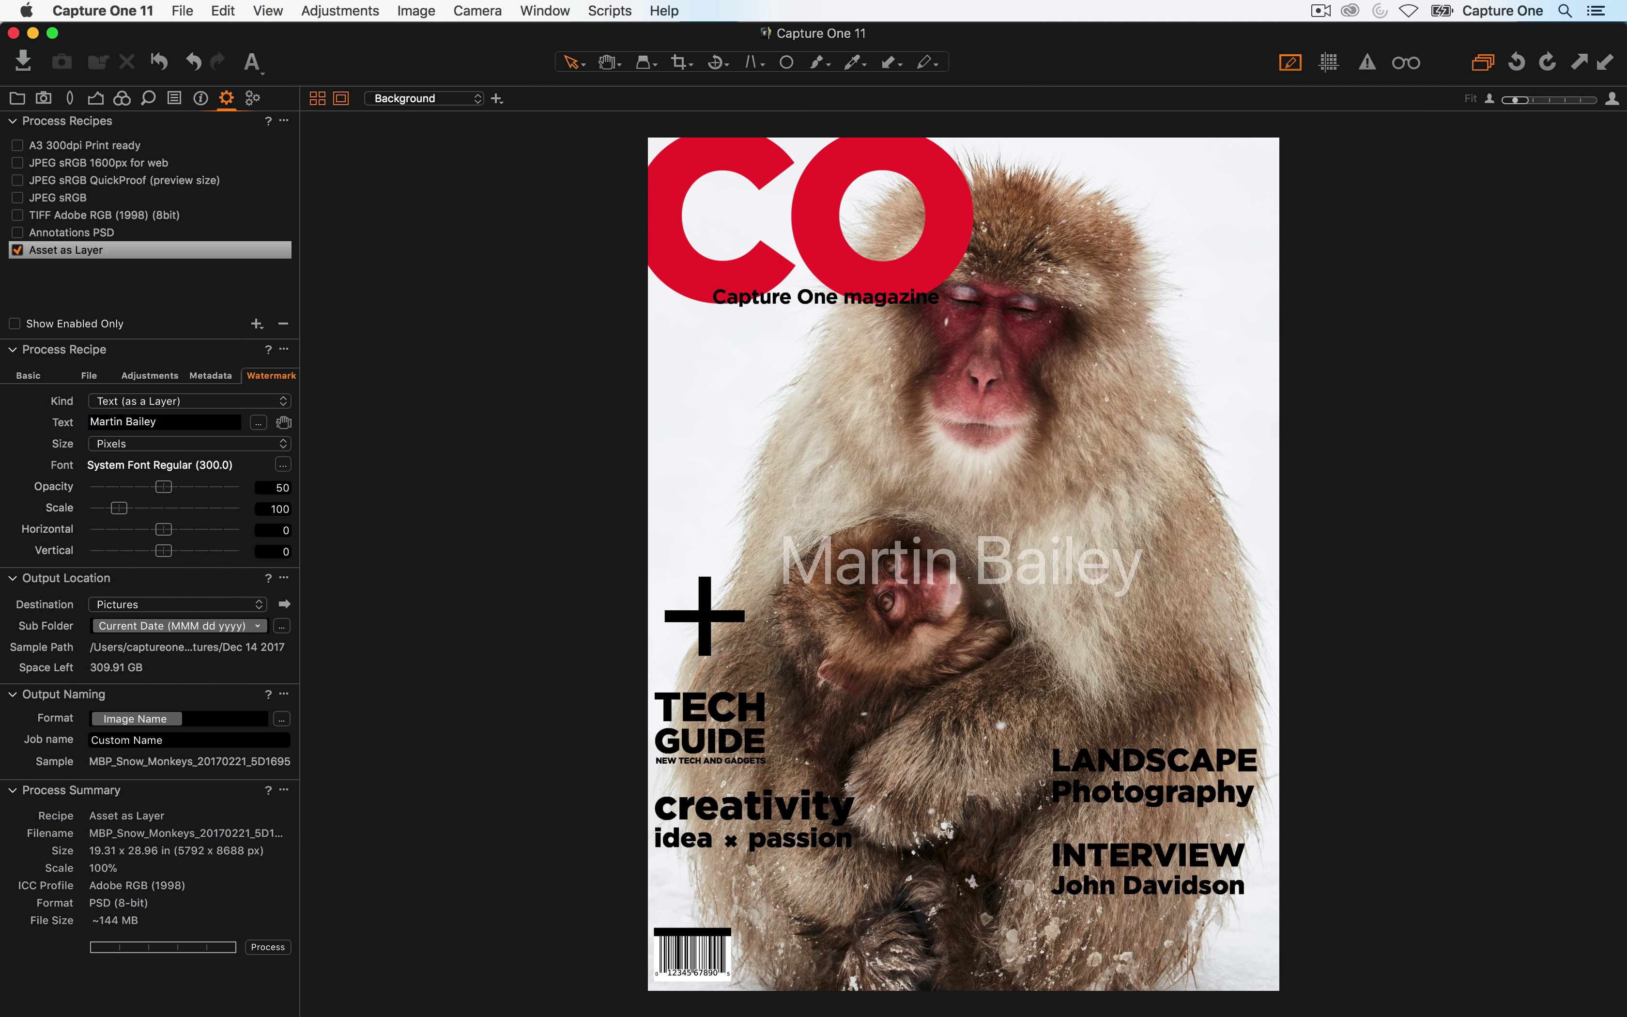
key("BackSpace")
key("BackSpace")
key("BackSpace")
key("BackSpace")
key("BackSpace")
key("BackSpace")
key("BackSpace")
key("BackSpace")
key("BackSpace")
key("BackSpace")
key("BackSpace")
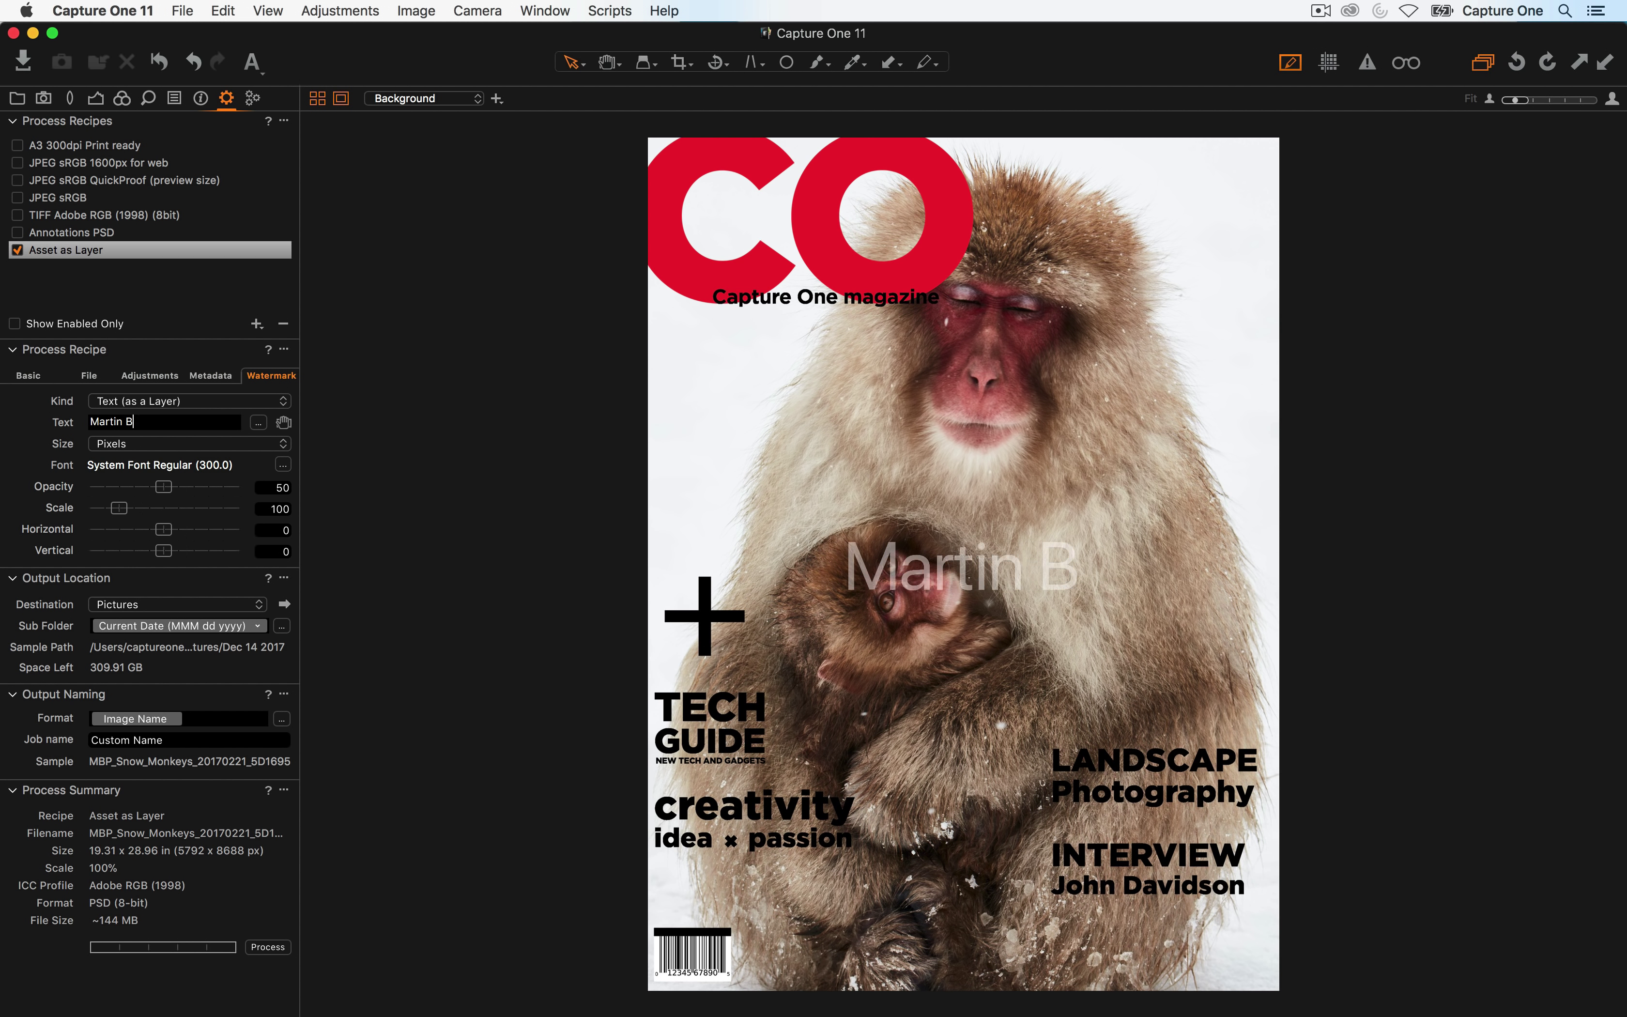
key("BackSpace")
key("BackSpace")
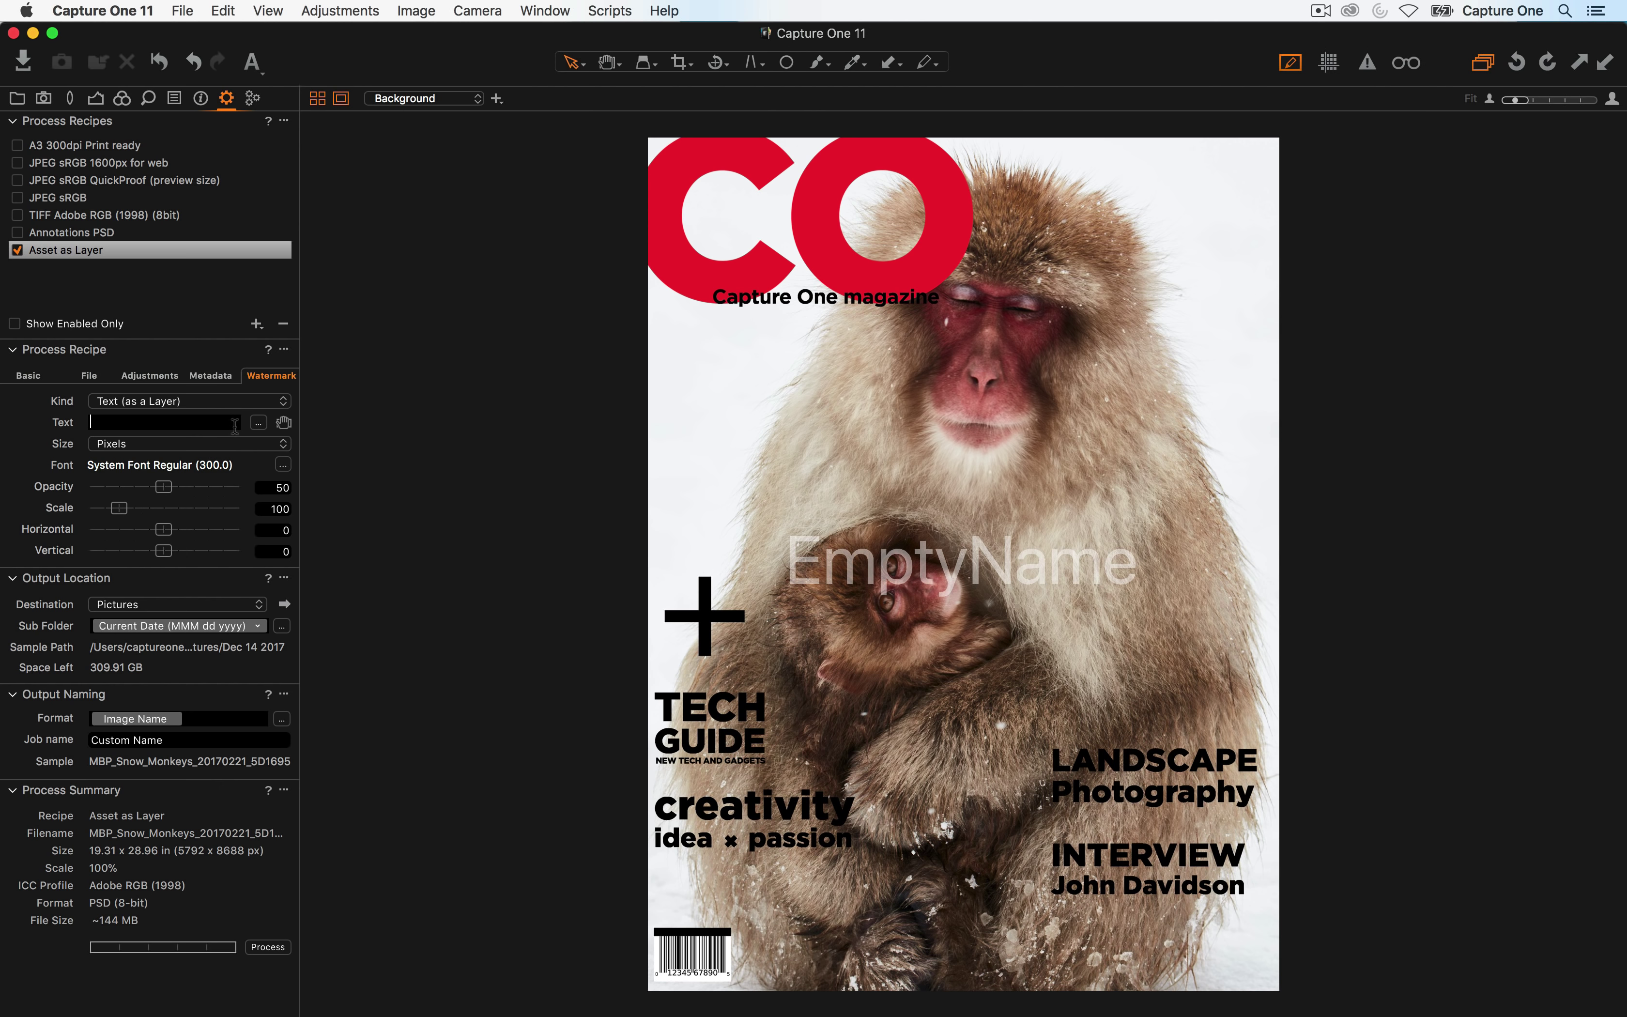
Check the copyright notice in the image's IPTC metadata and use the Copyright Notice token as the watermark text
left_click(202, 100)
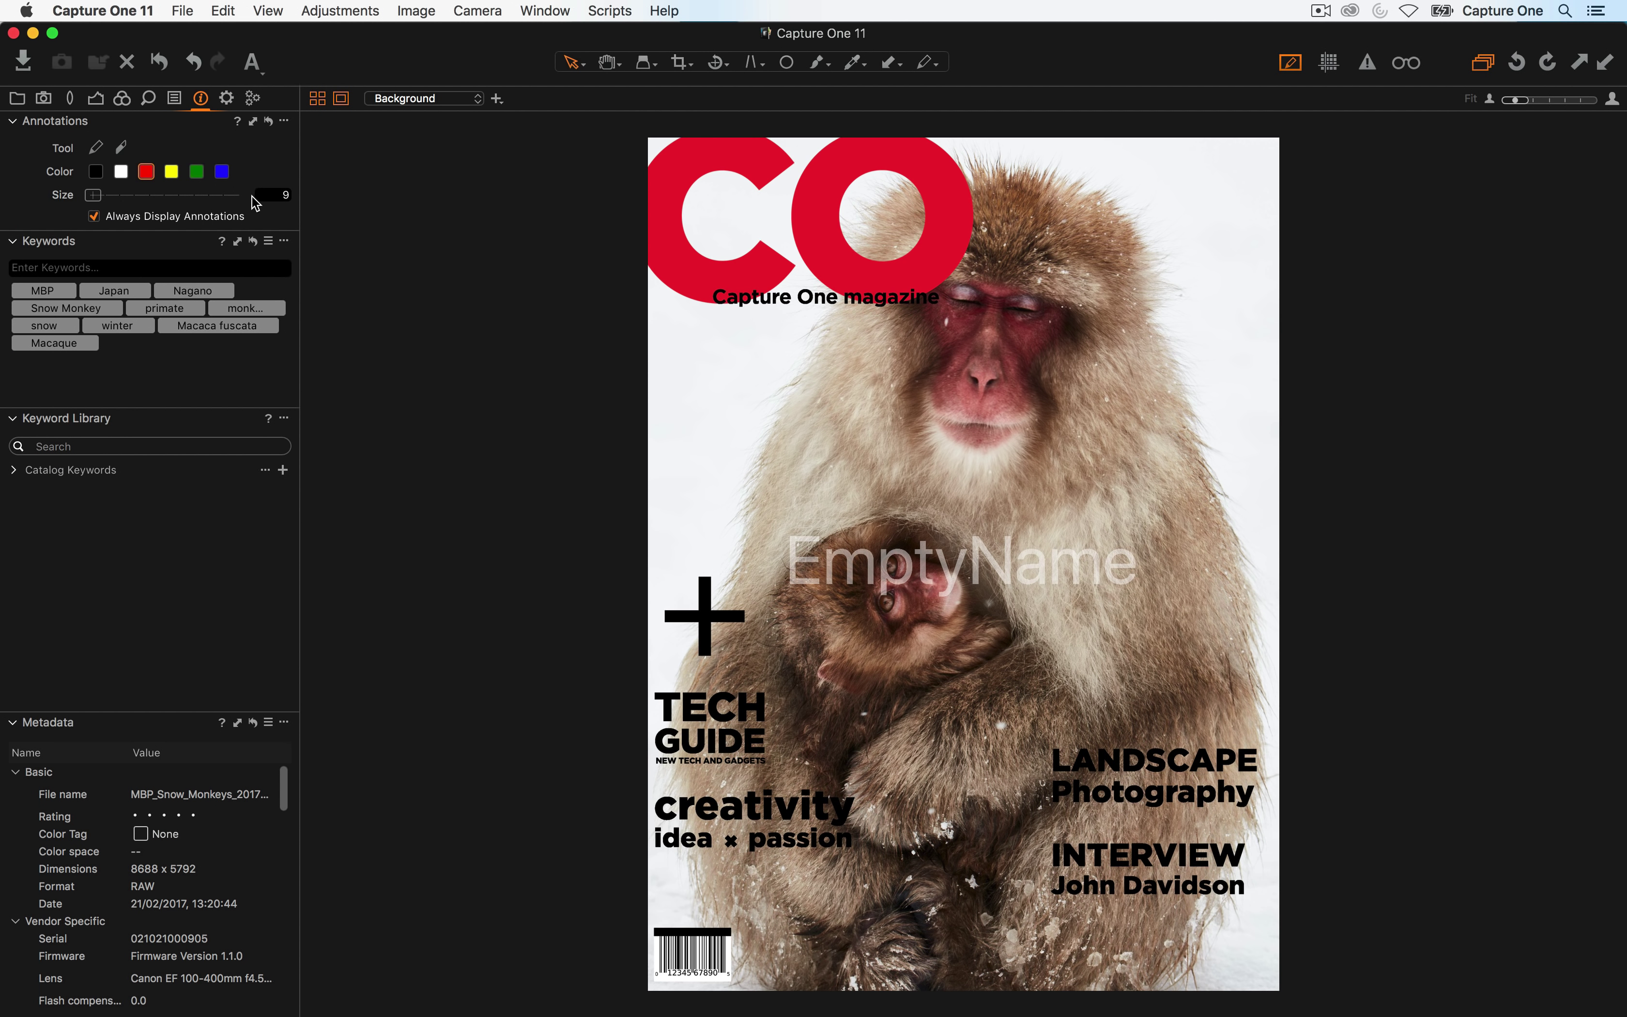
left_click_drag(284, 793, 284, 984)
left_click(220, 915)
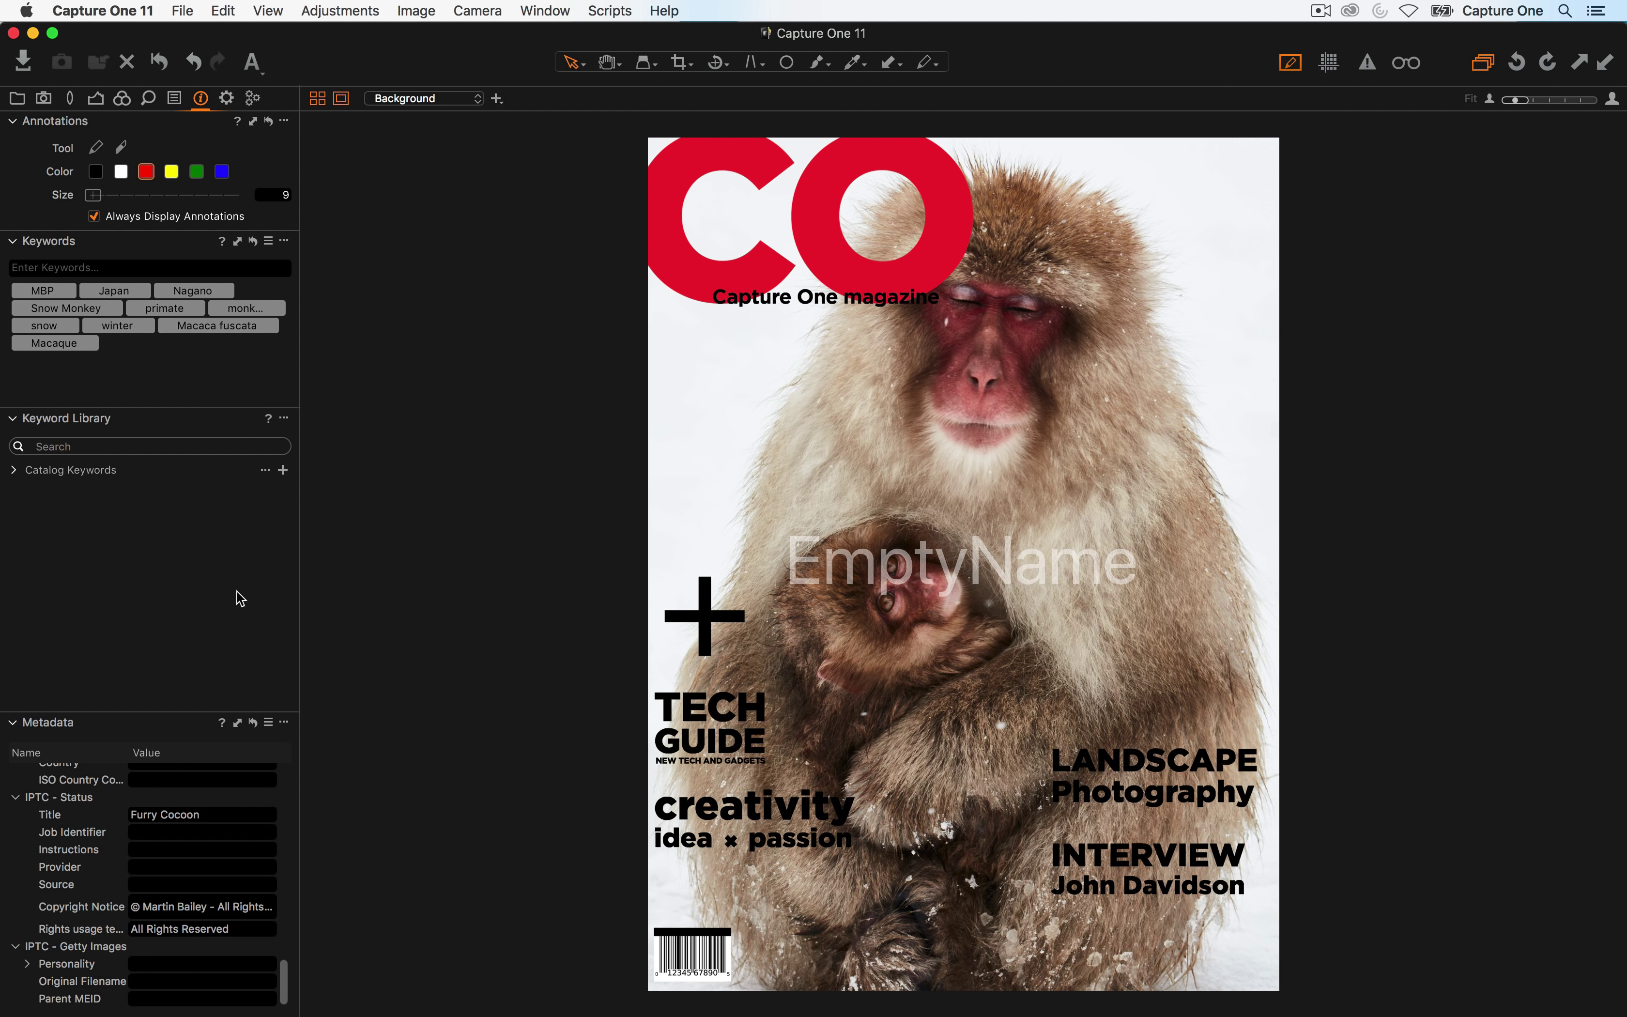
left_click(227, 99)
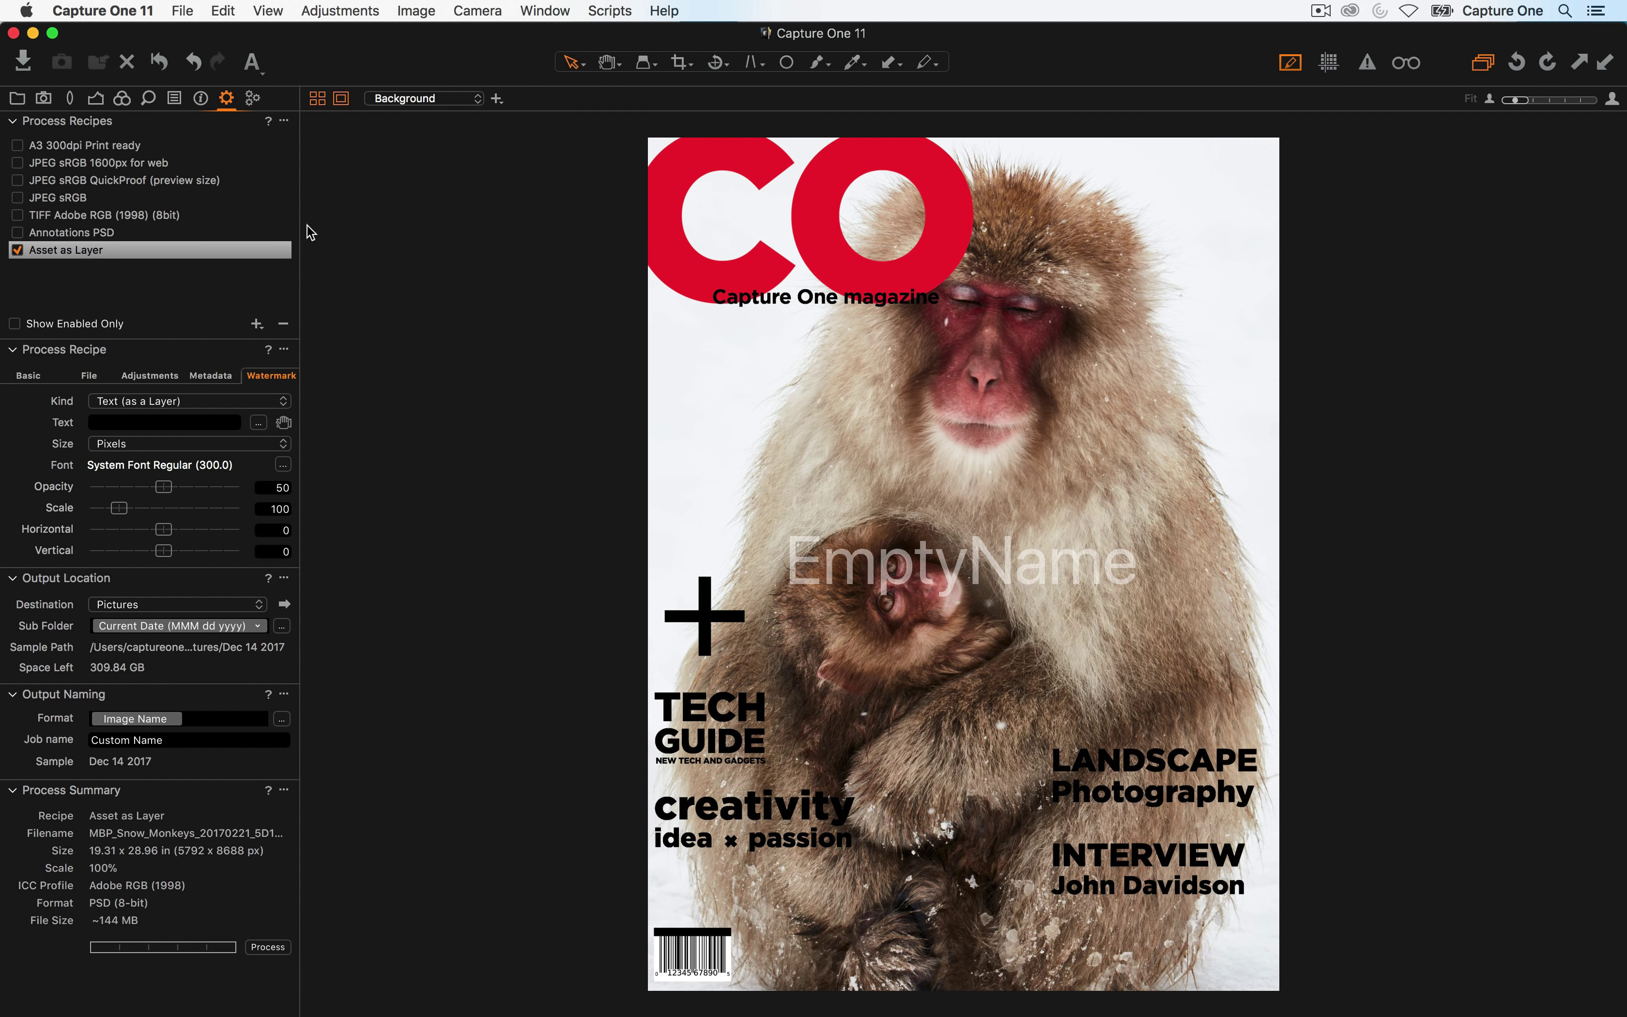
left_click(122, 422)
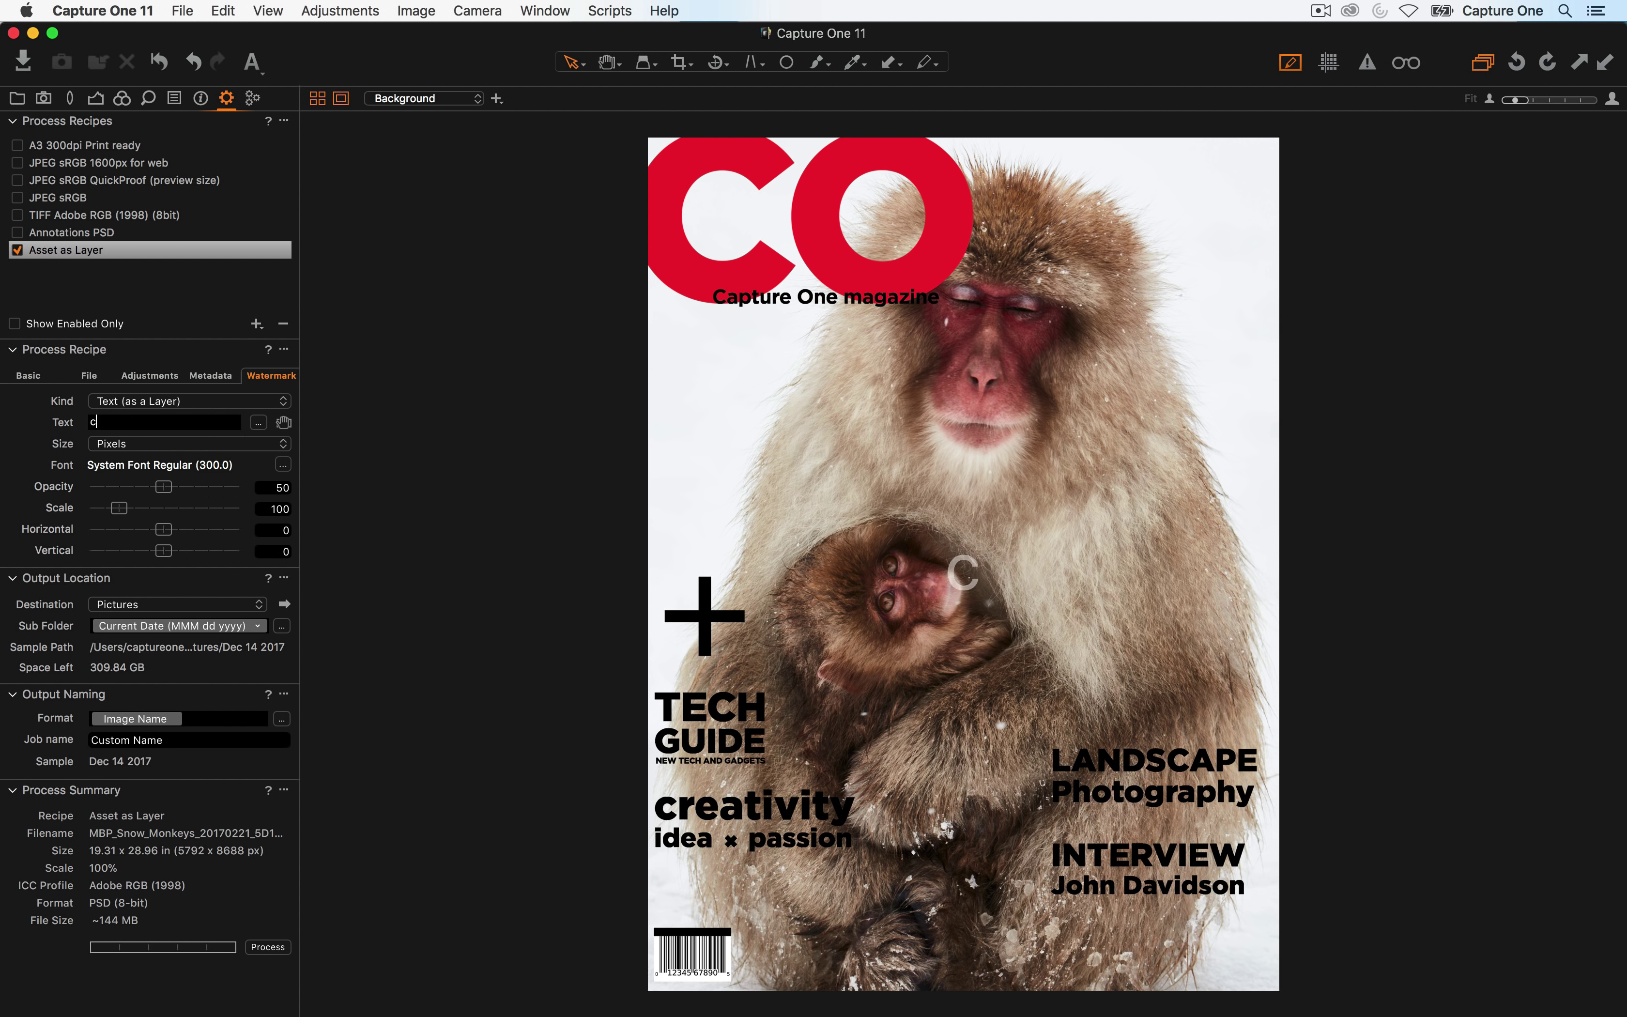
type("copy")
key("Down")
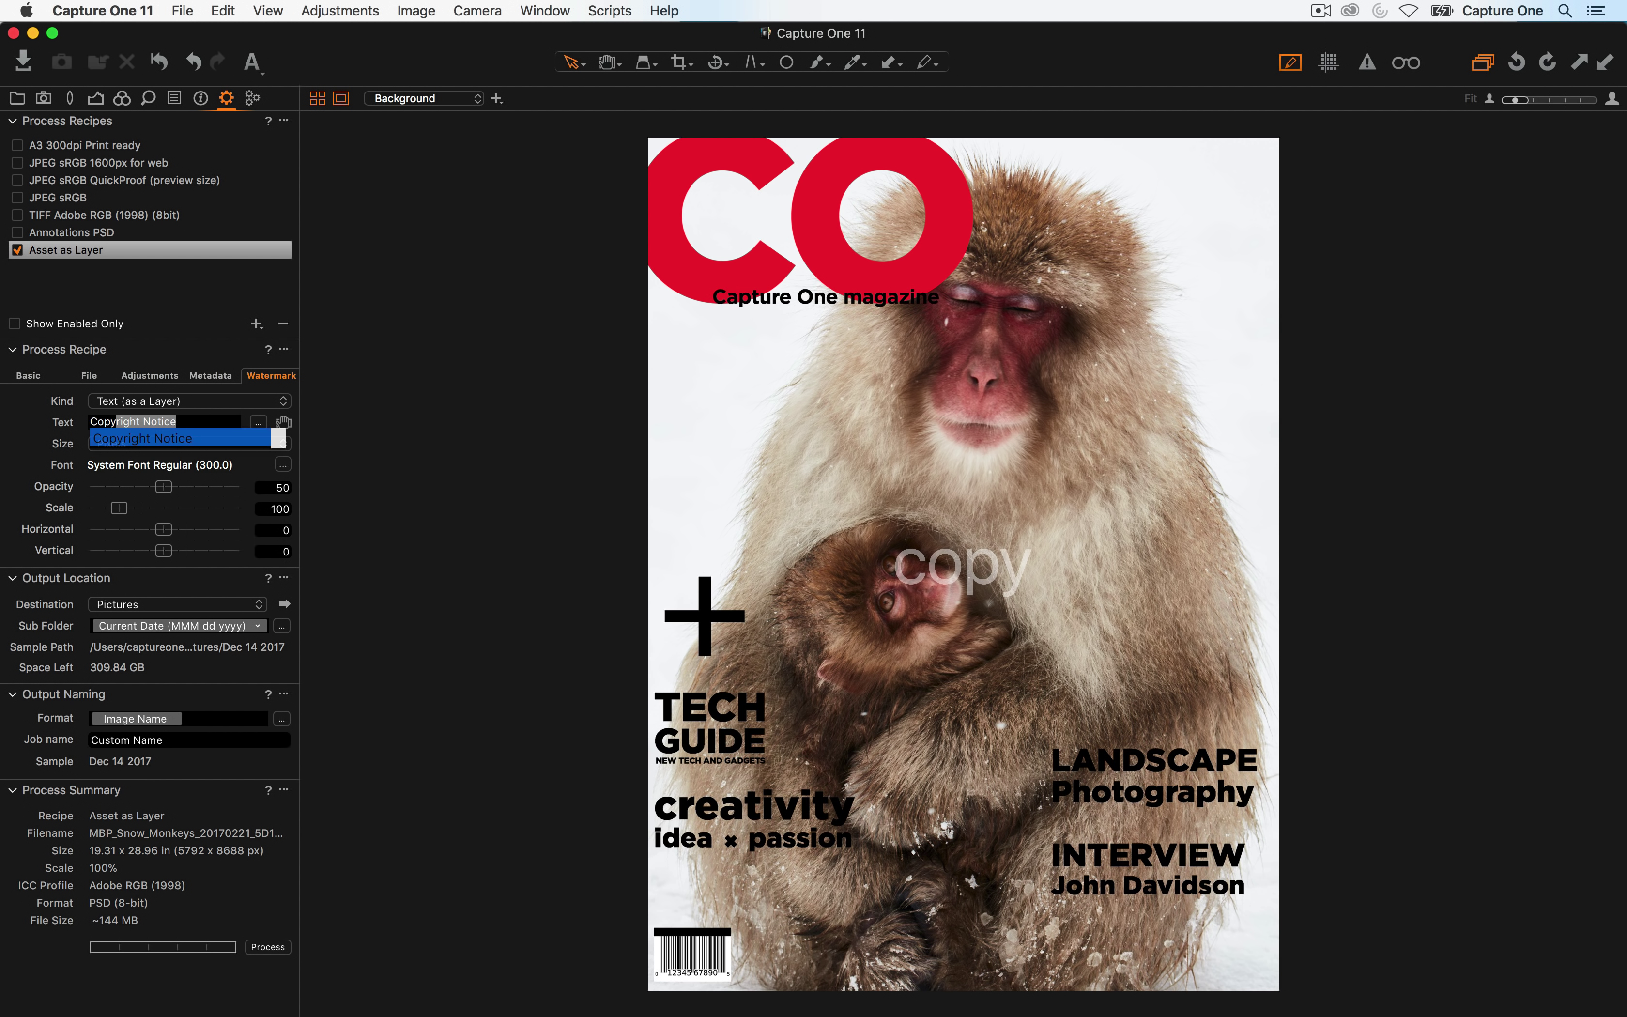
key("Return")
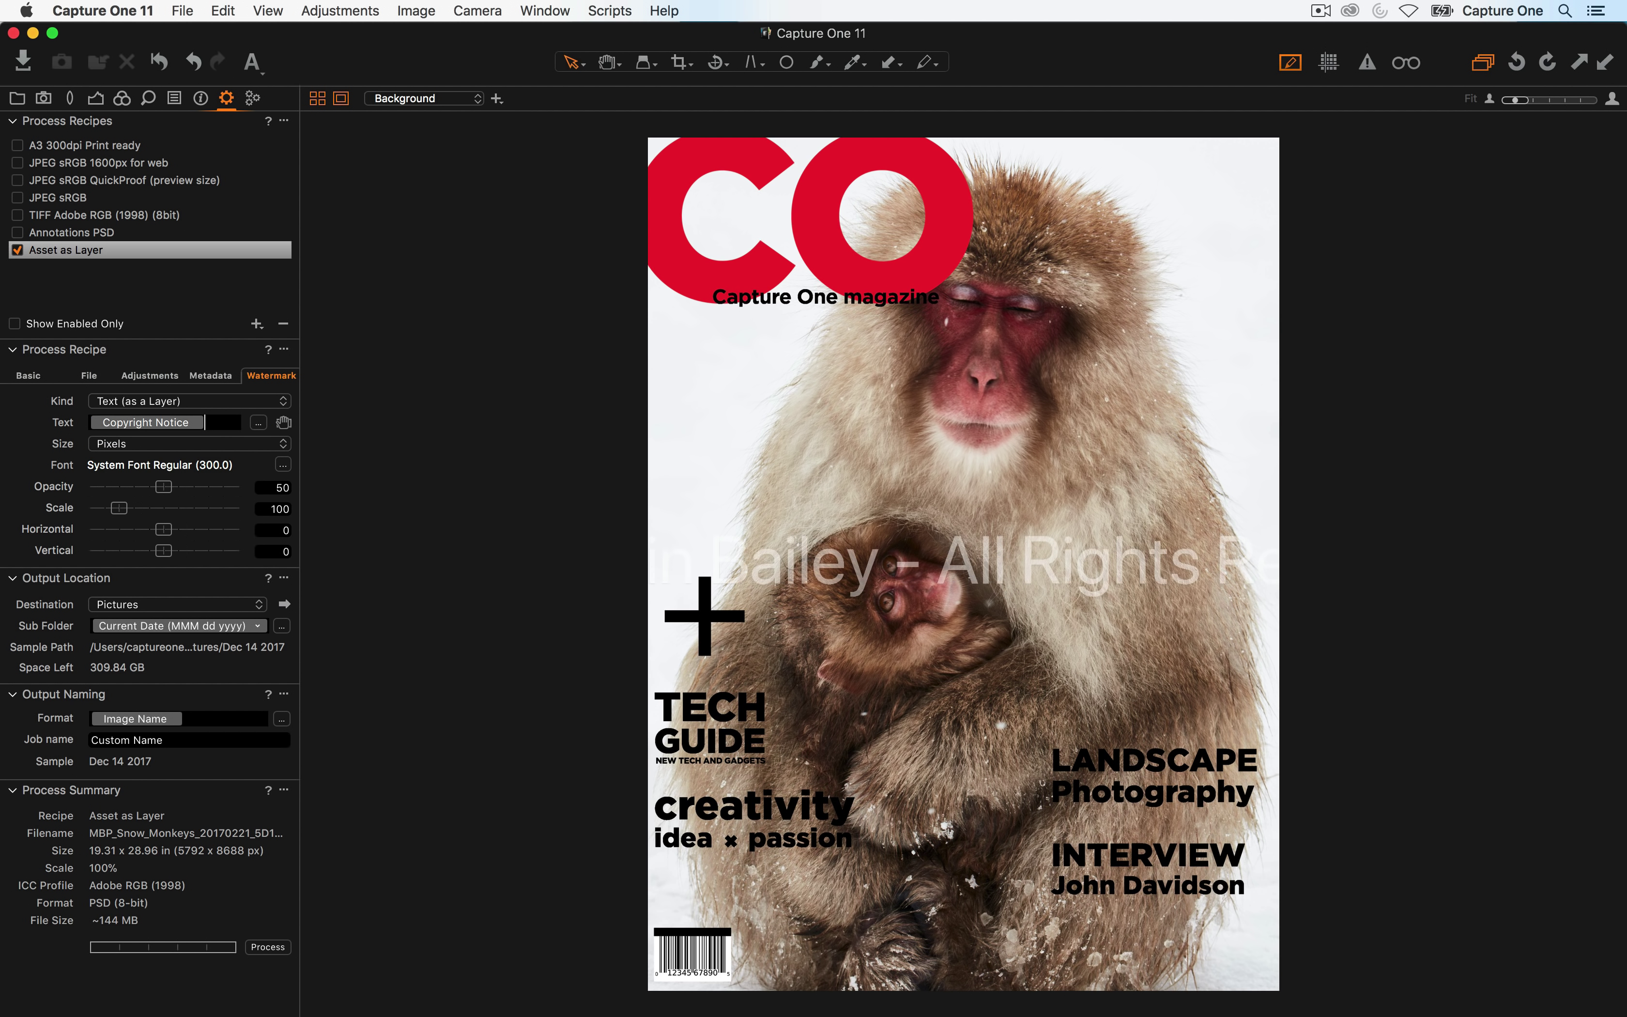
Set the watermark's font size to 96 and its text colour to black
left_click(283, 465)
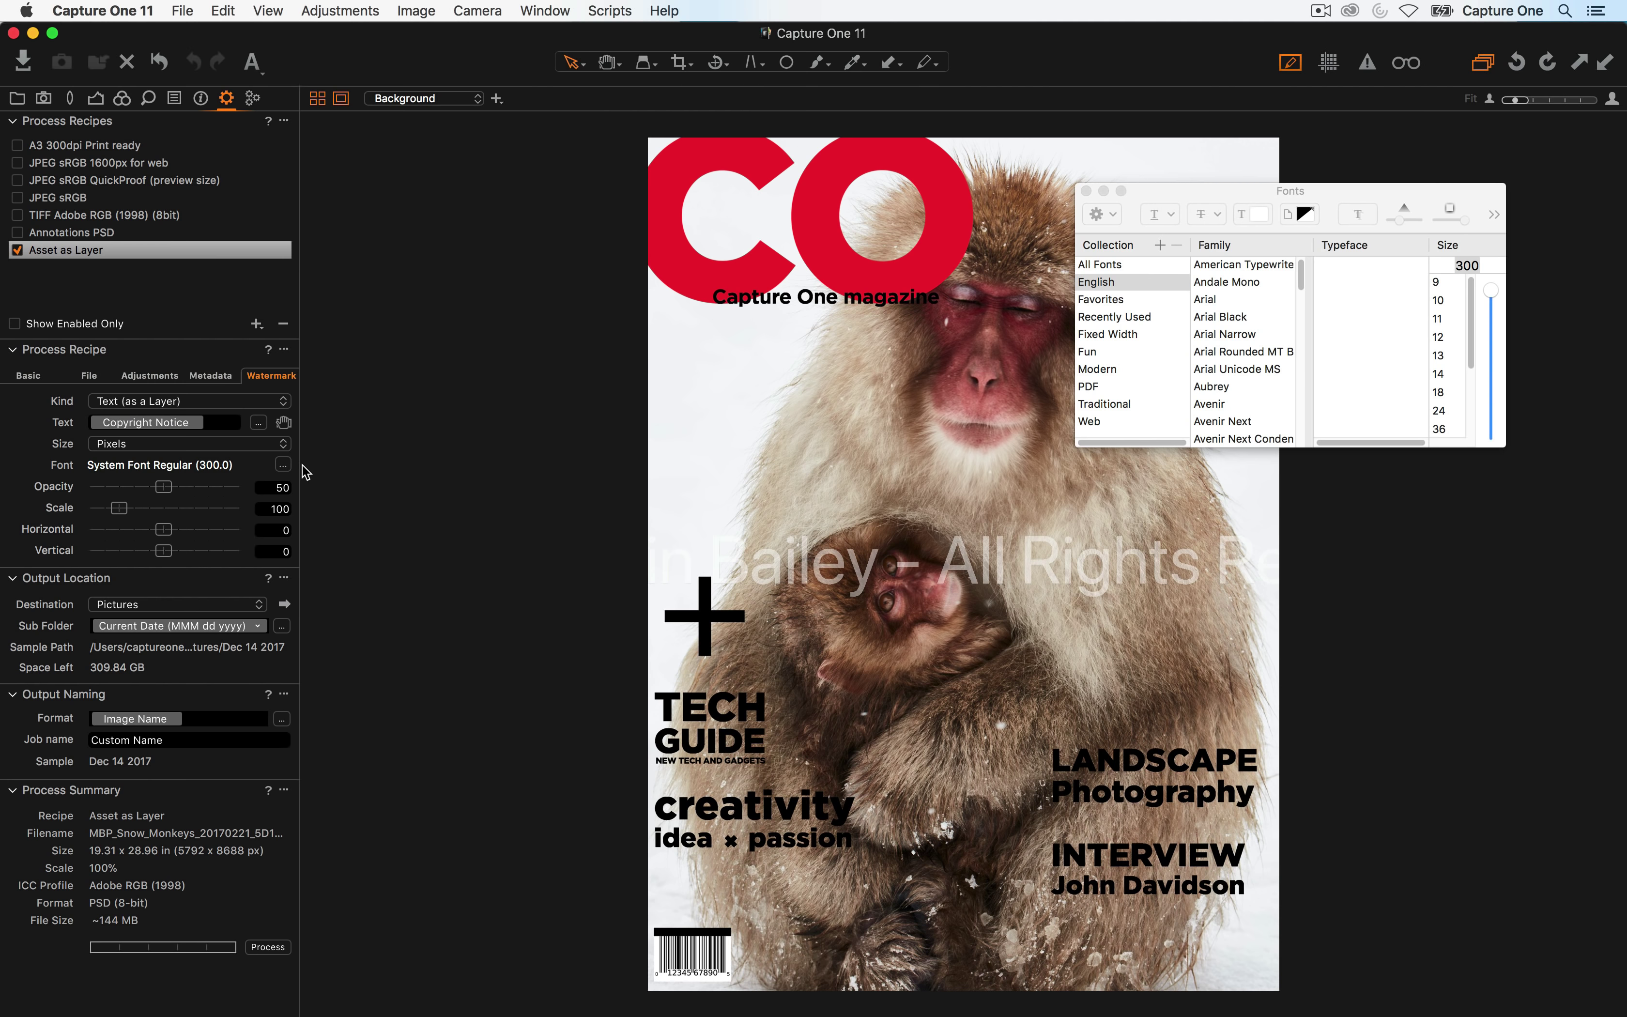
left_click_drag(1476, 313, 1443, 378)
left_click(1442, 377)
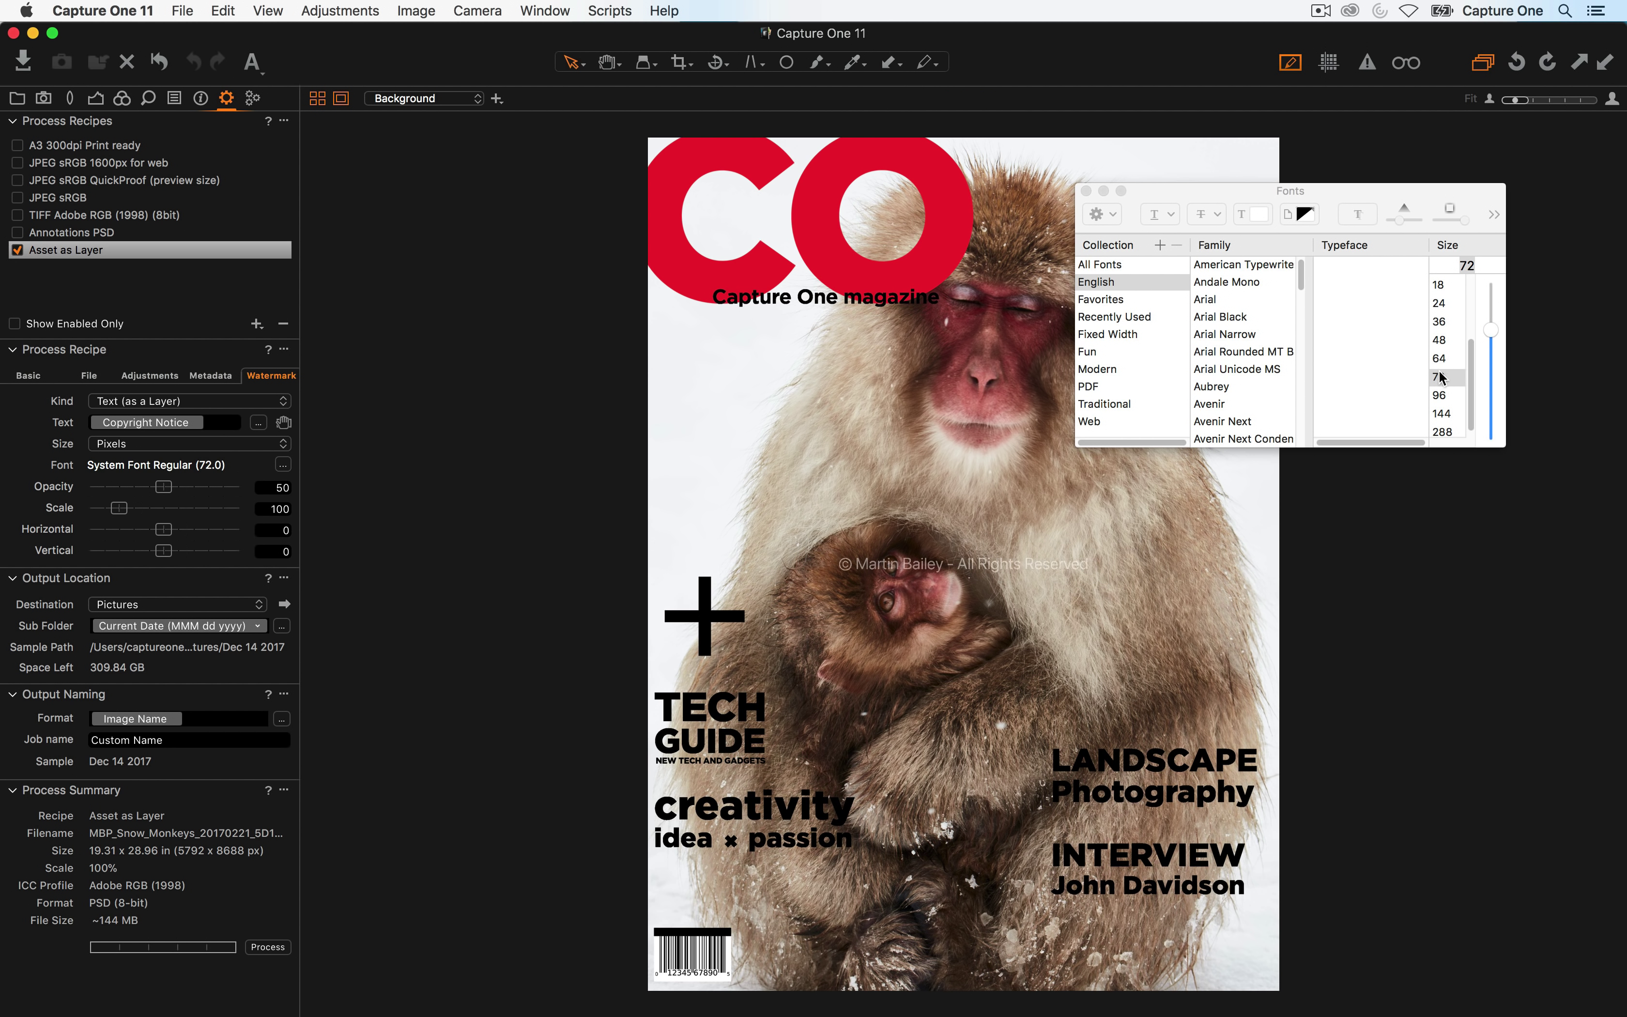
left_click(1442, 395)
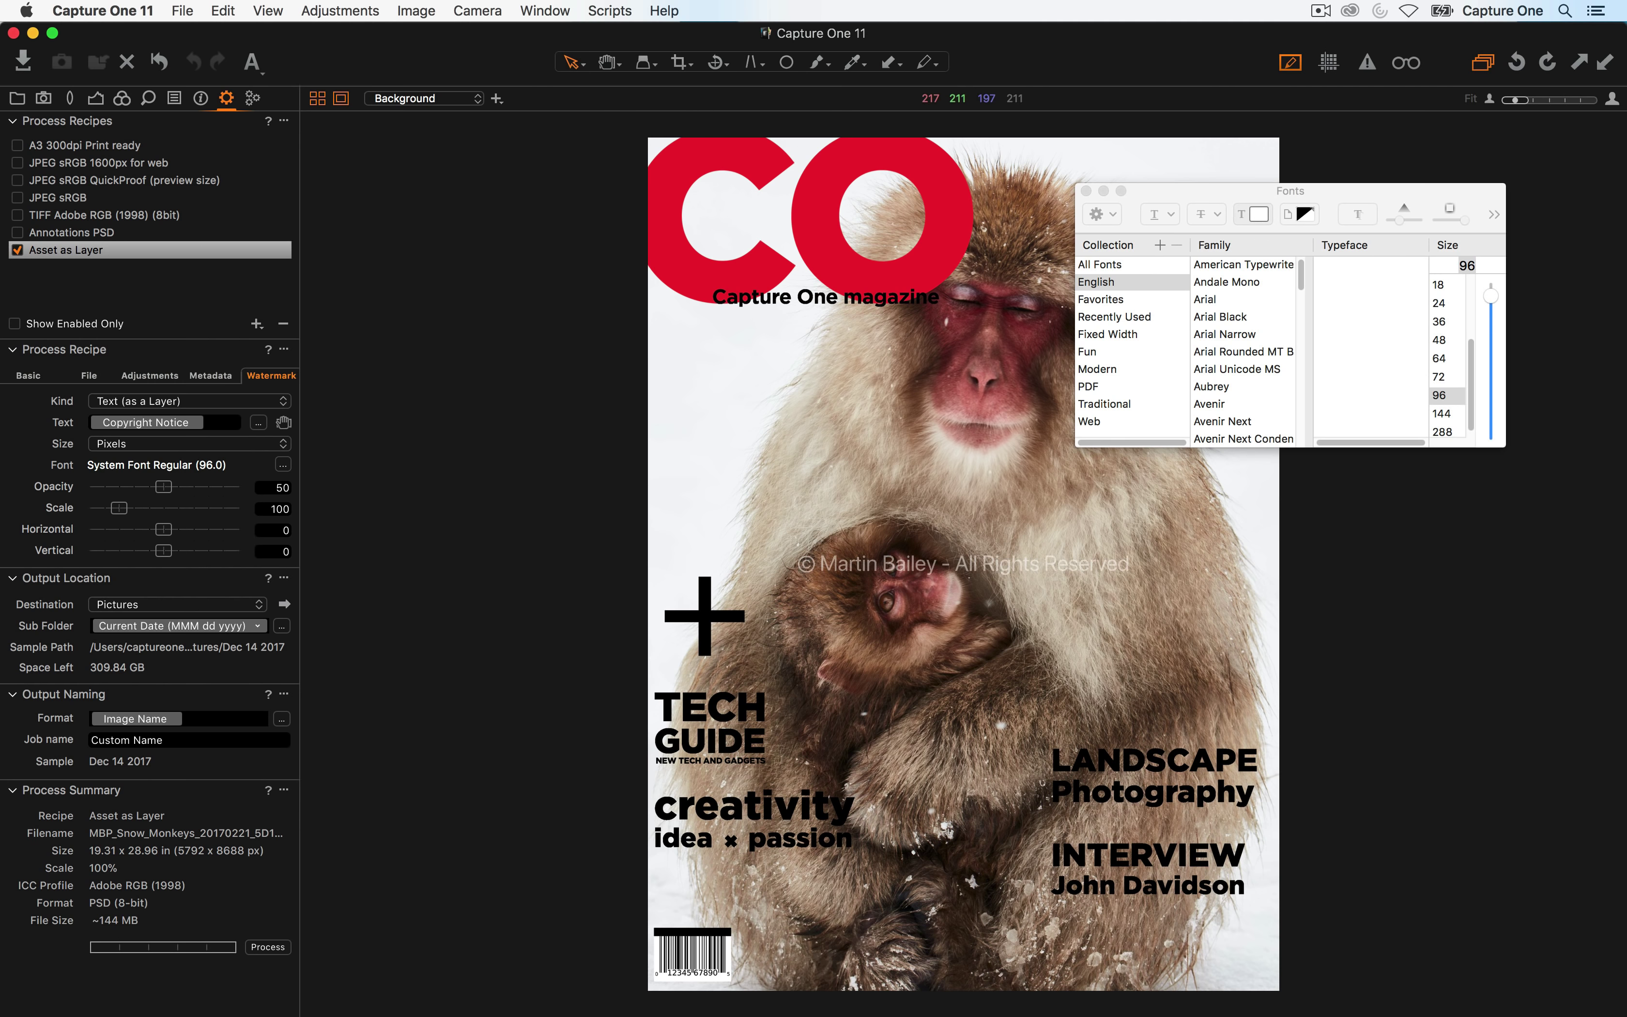
left_click(1258, 214)
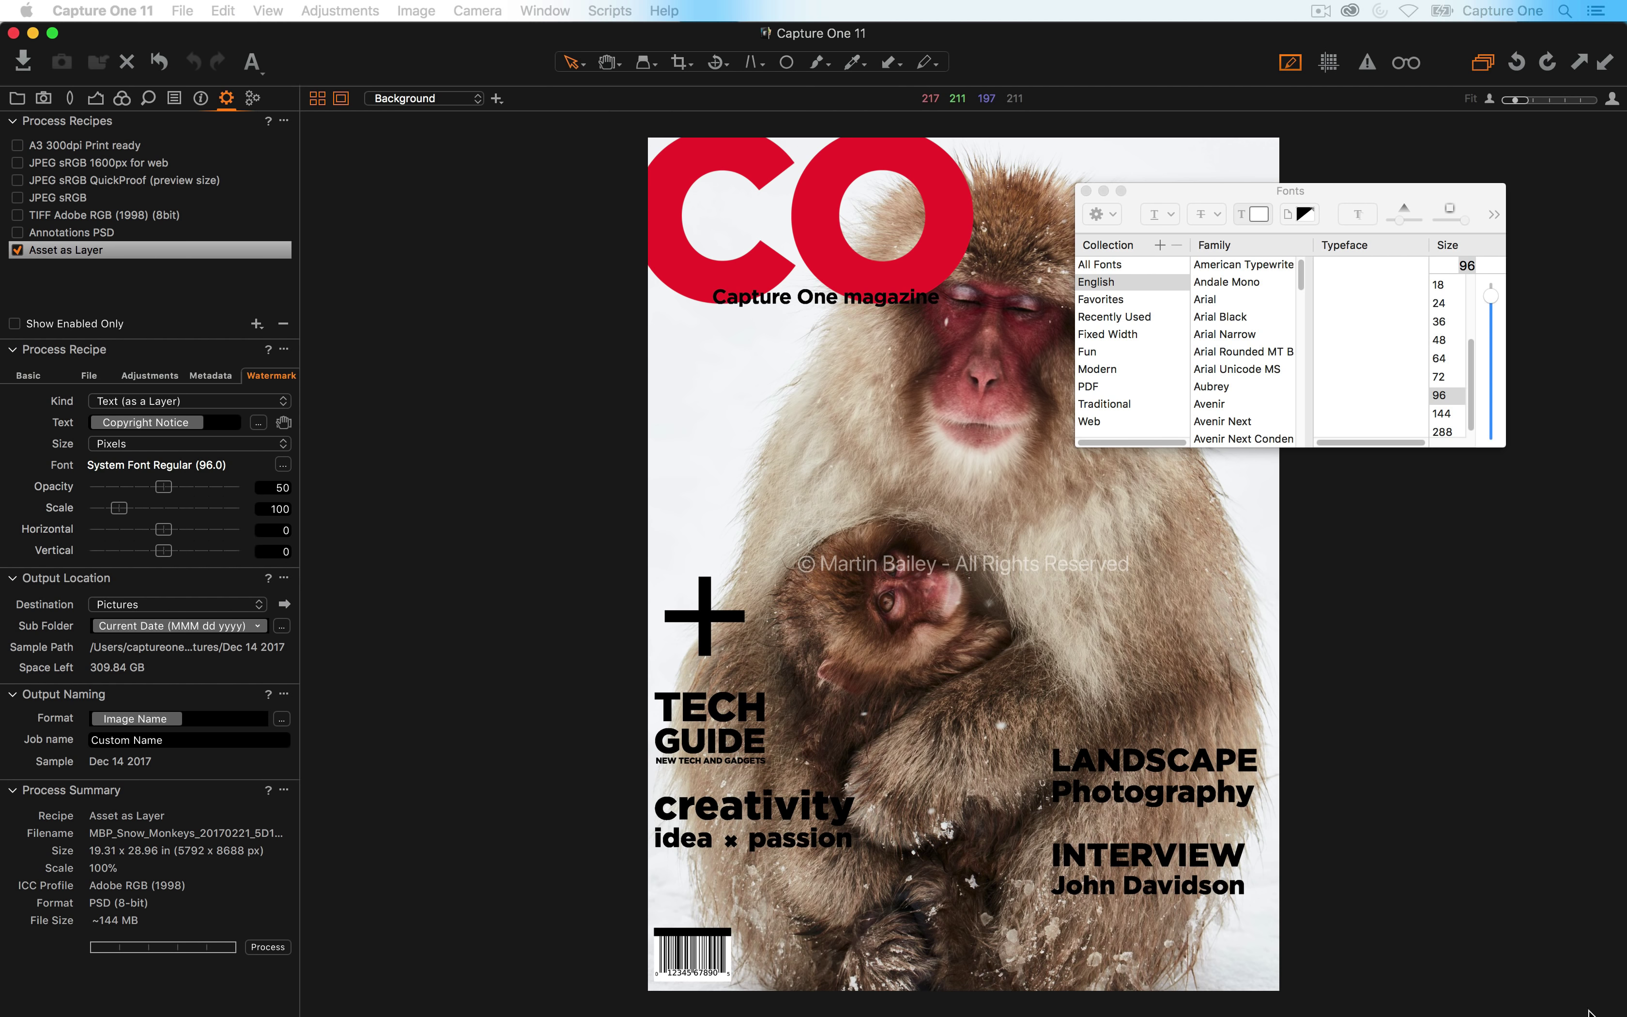
left_click_drag(1374, 730, 1446, 726)
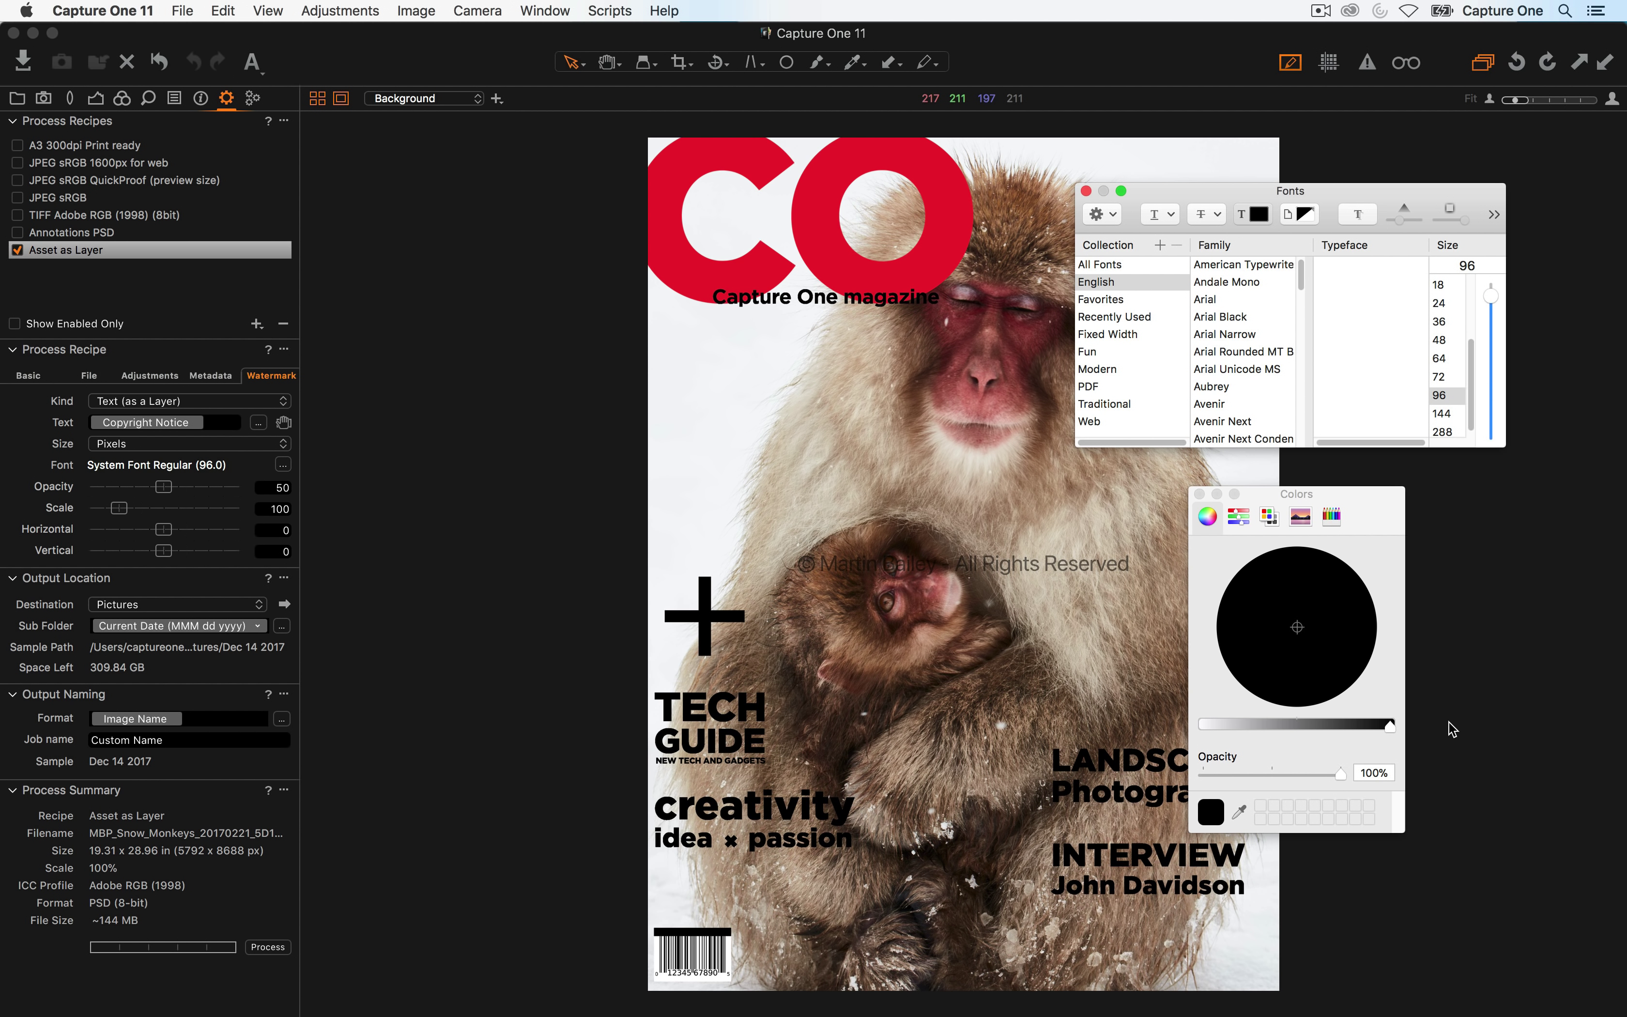
left_click(1087, 191)
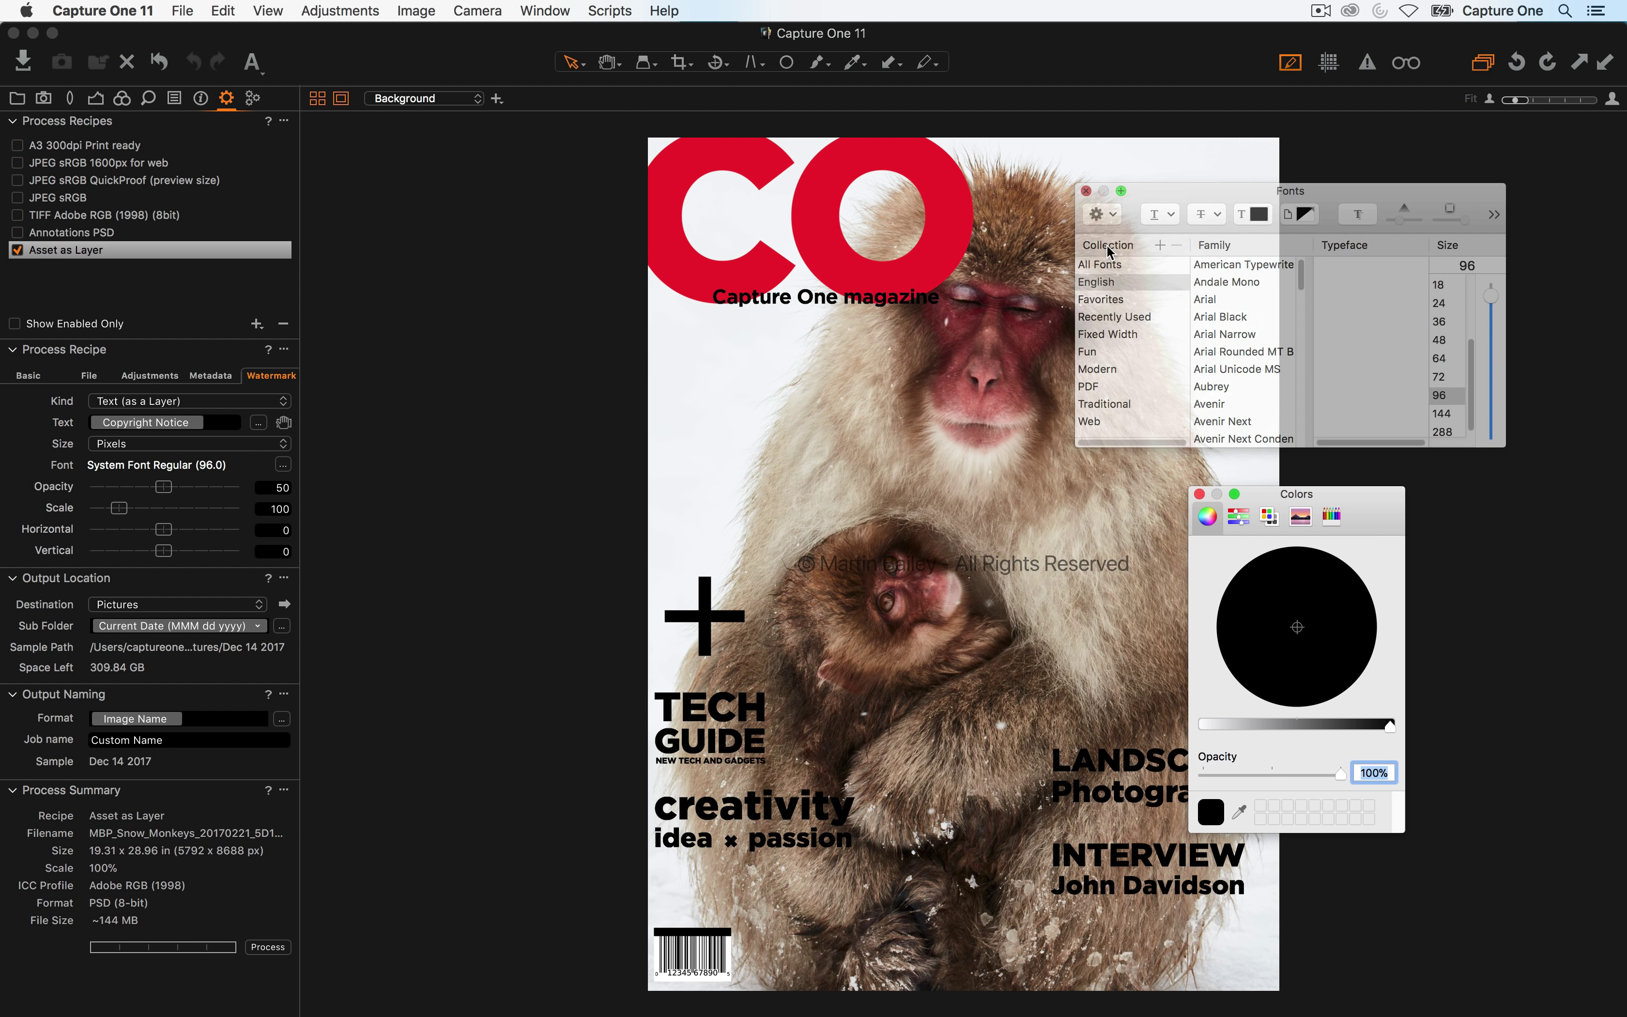
left_click(1198, 494)
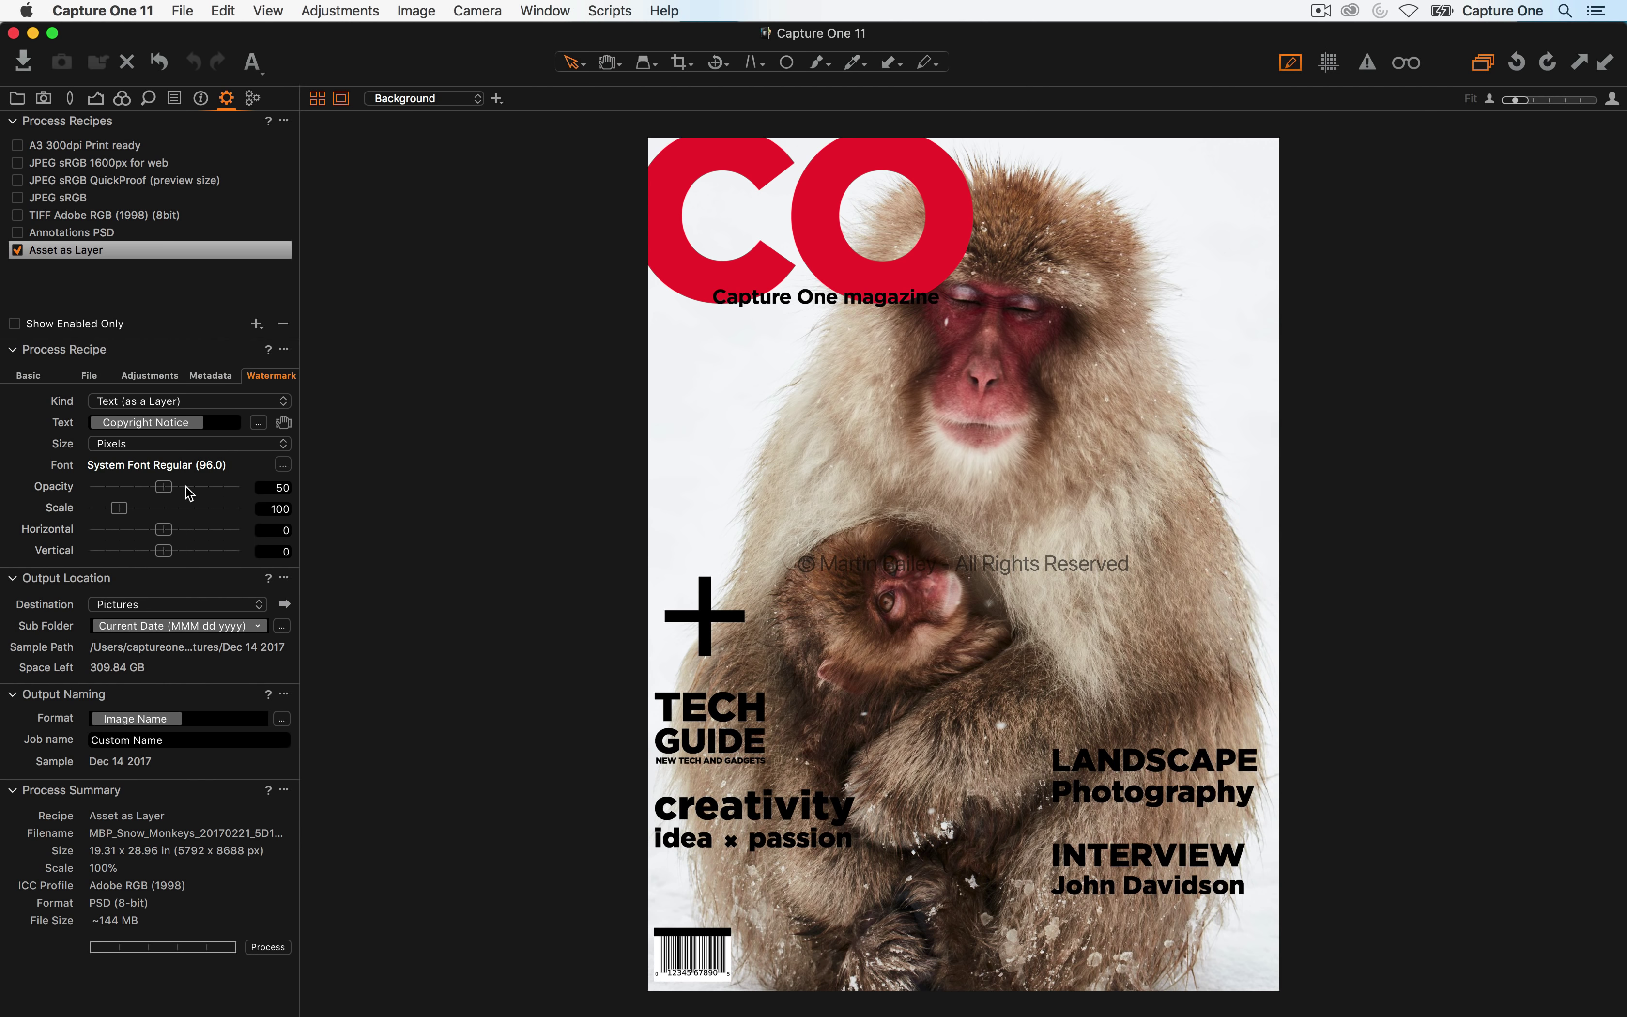
Raise the watermark's opacity to 100 and move it to about horizontal -35.6 and vertical 17.9
left_click_drag(163, 486, 321, 522)
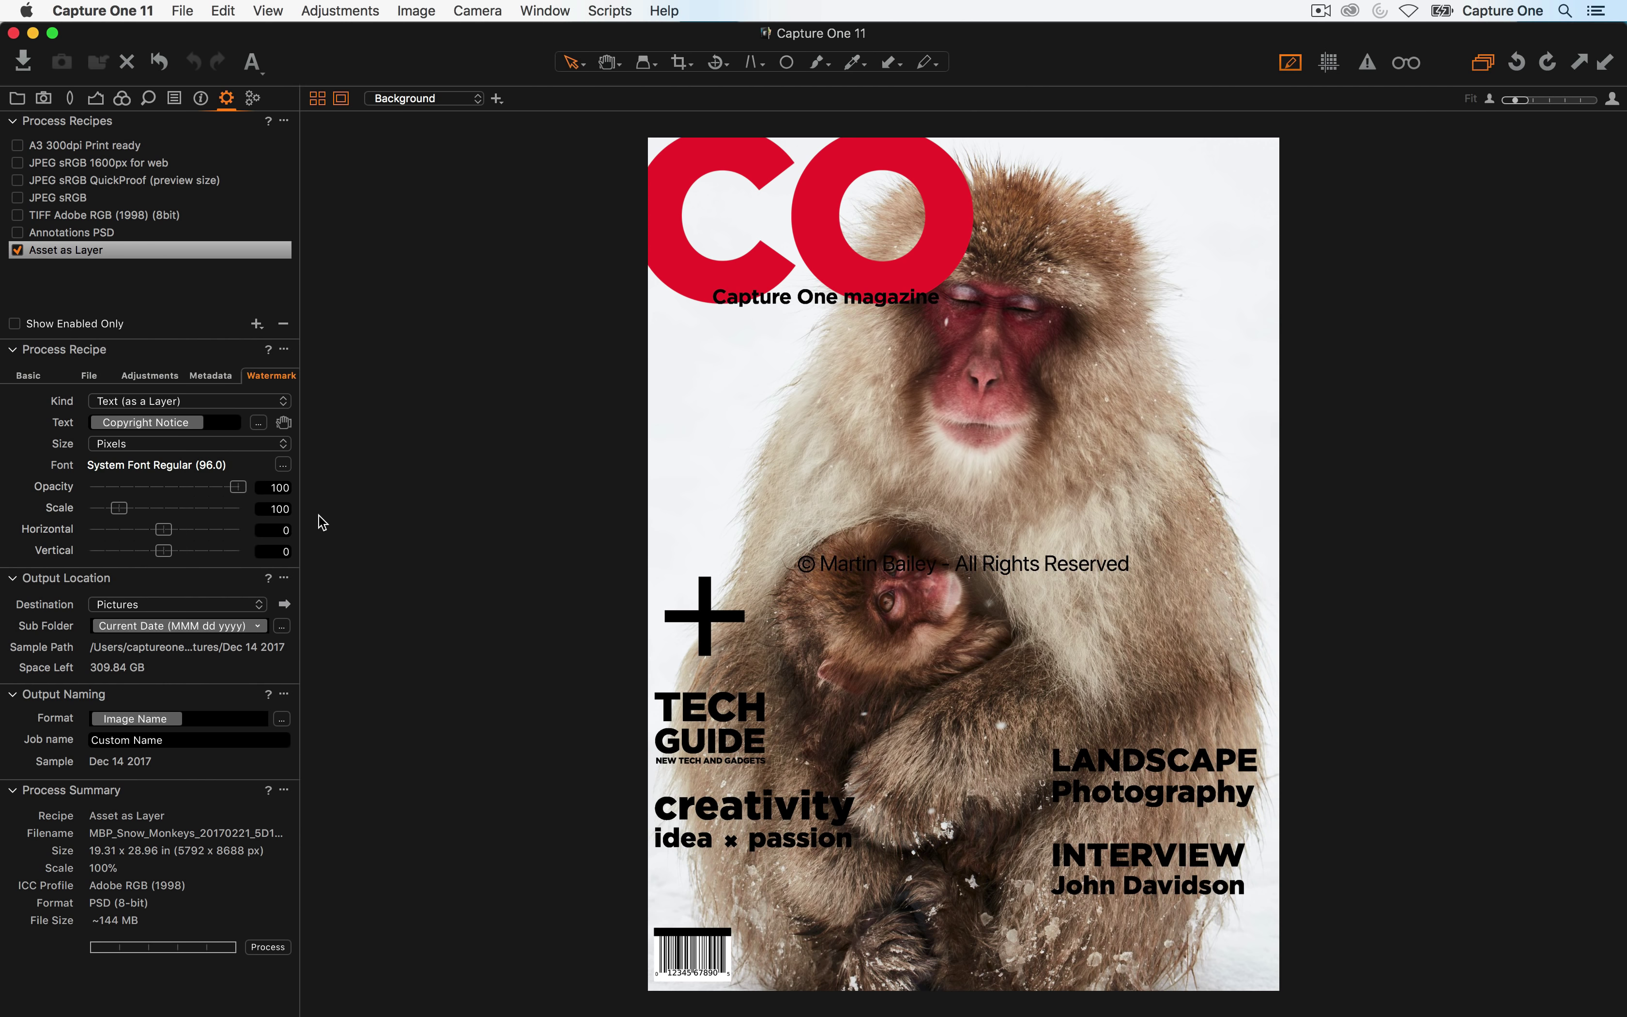
left_click(284, 422)
left_click_drag(987, 558, 796, 400)
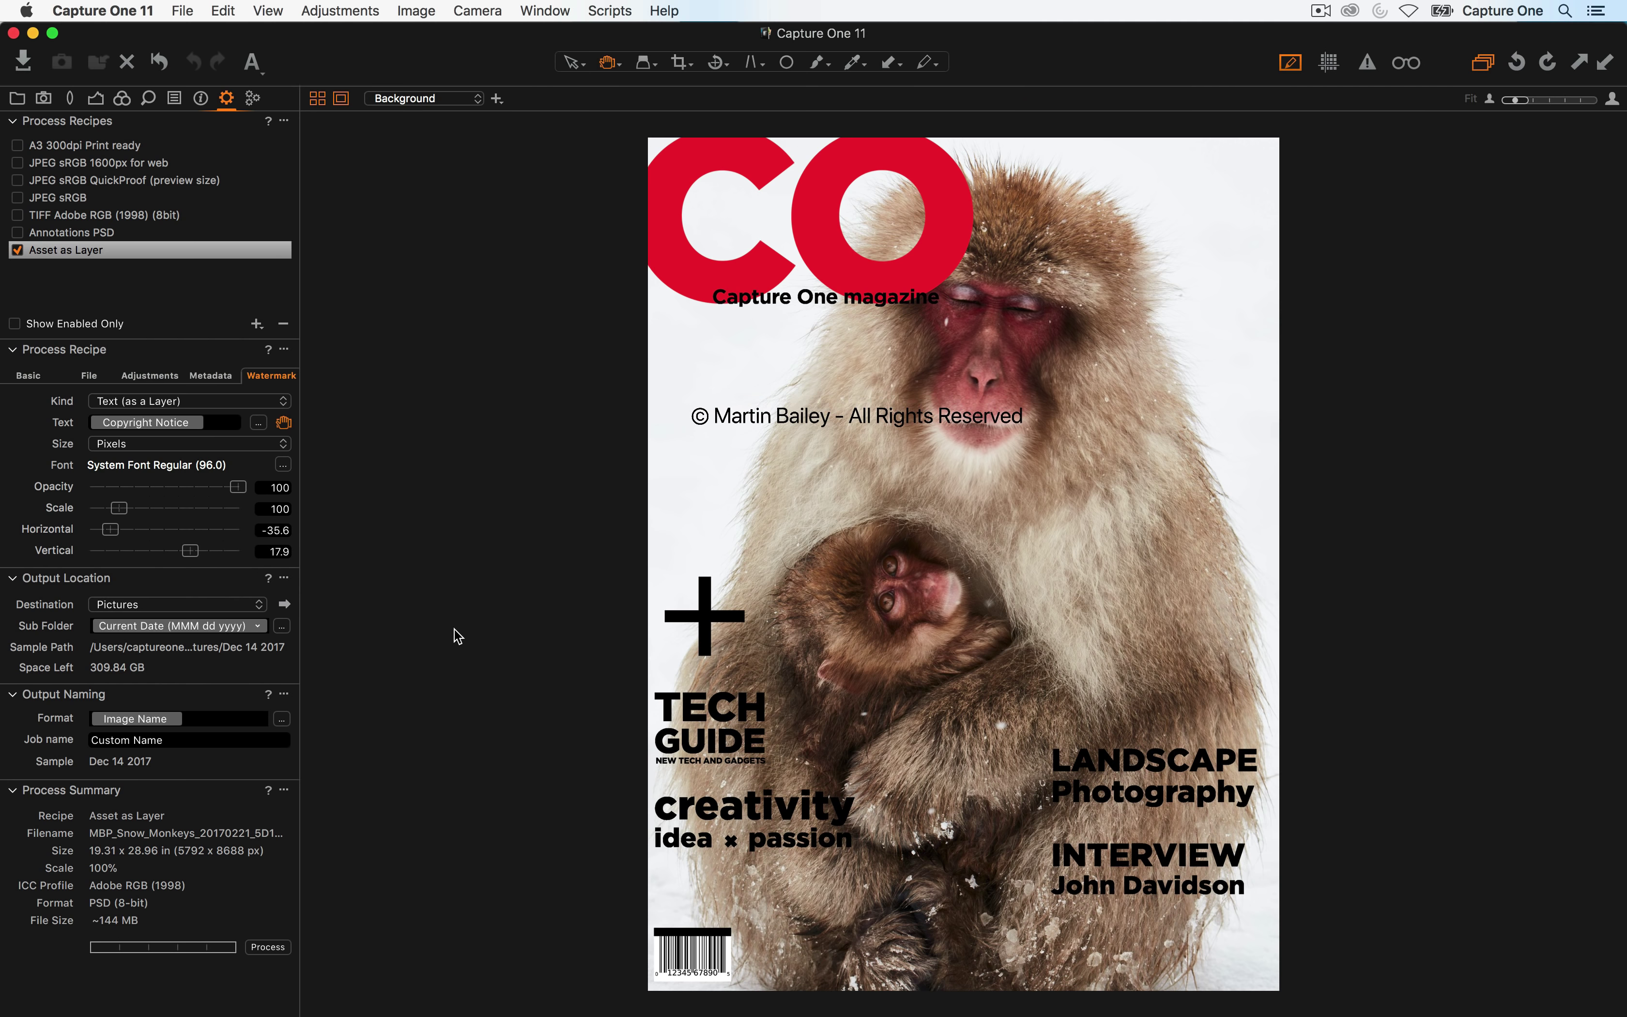
Set the Asset as Layer recipe to open its output with Adobe Photoshop CC 2018 and process the monkey image
left_click(219, 382)
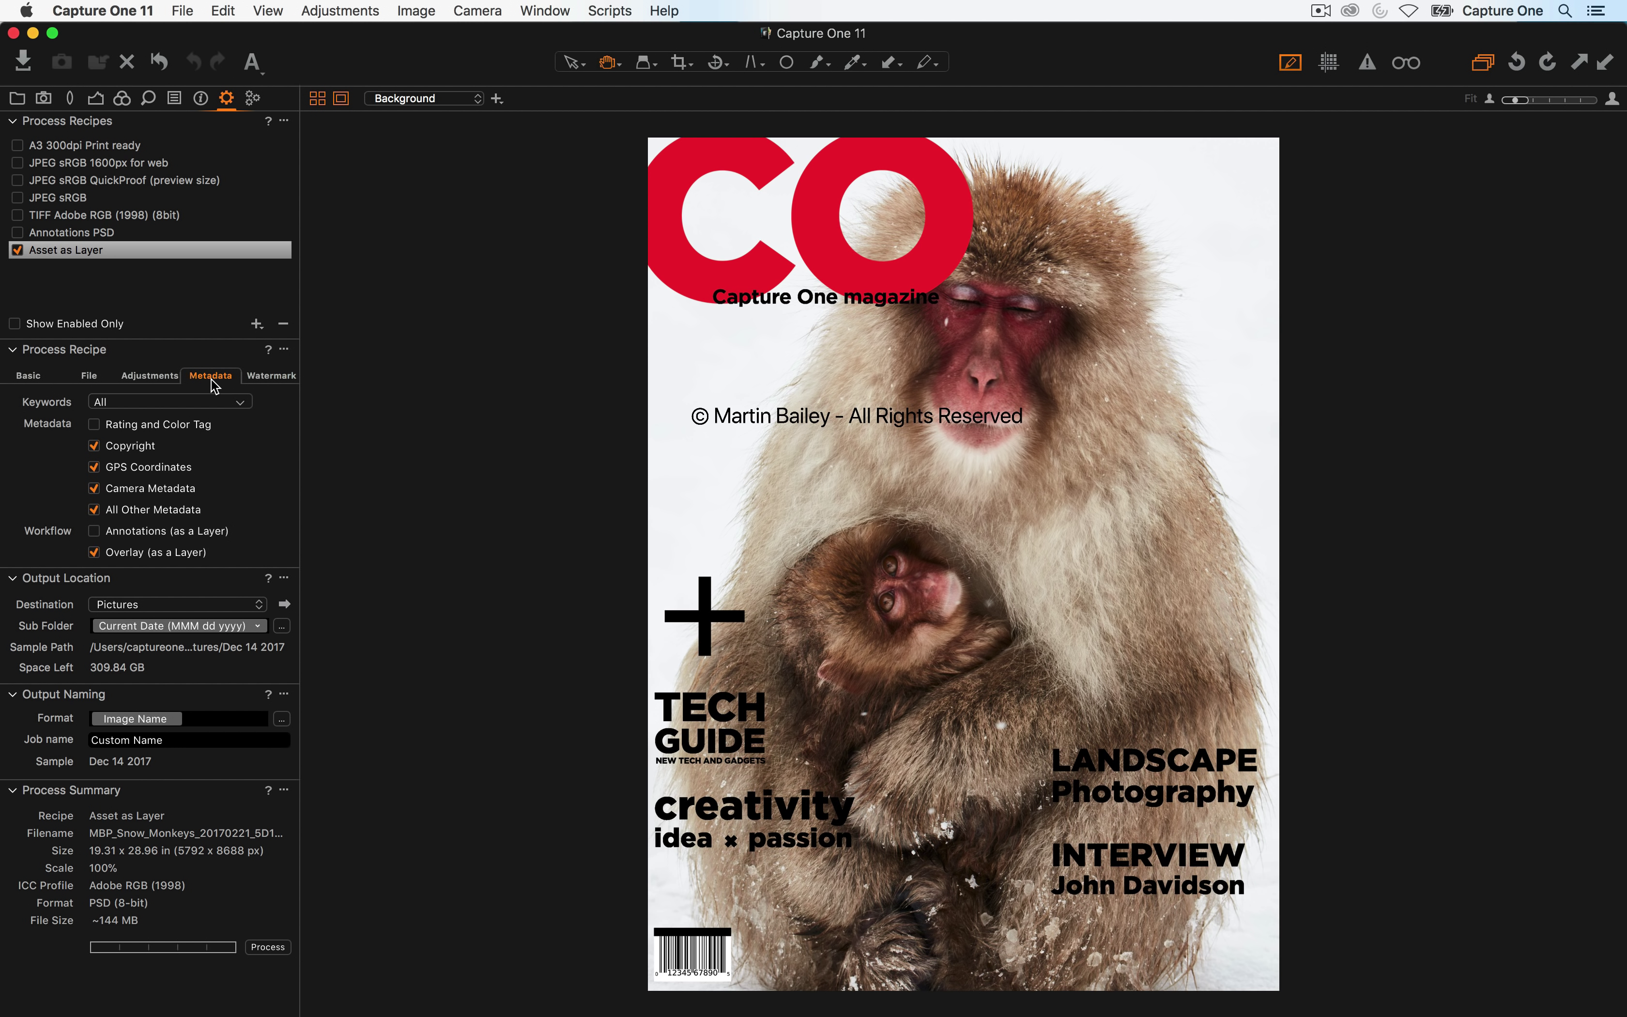
left_click(268, 382)
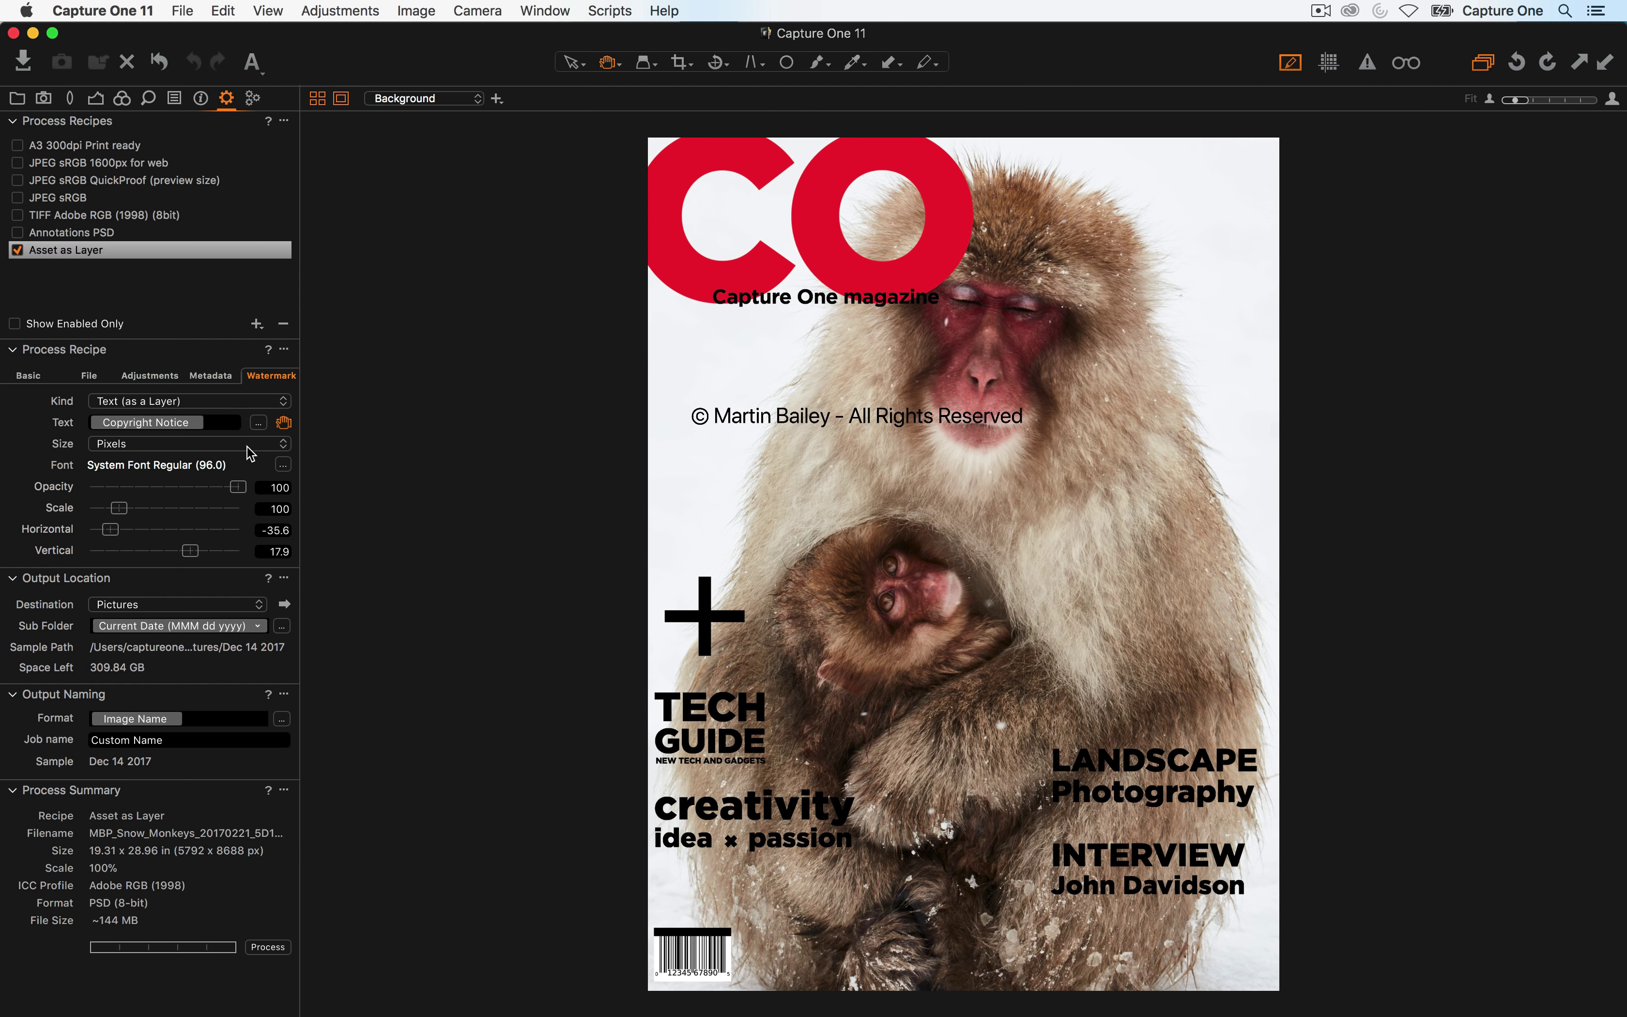
left_click(30, 382)
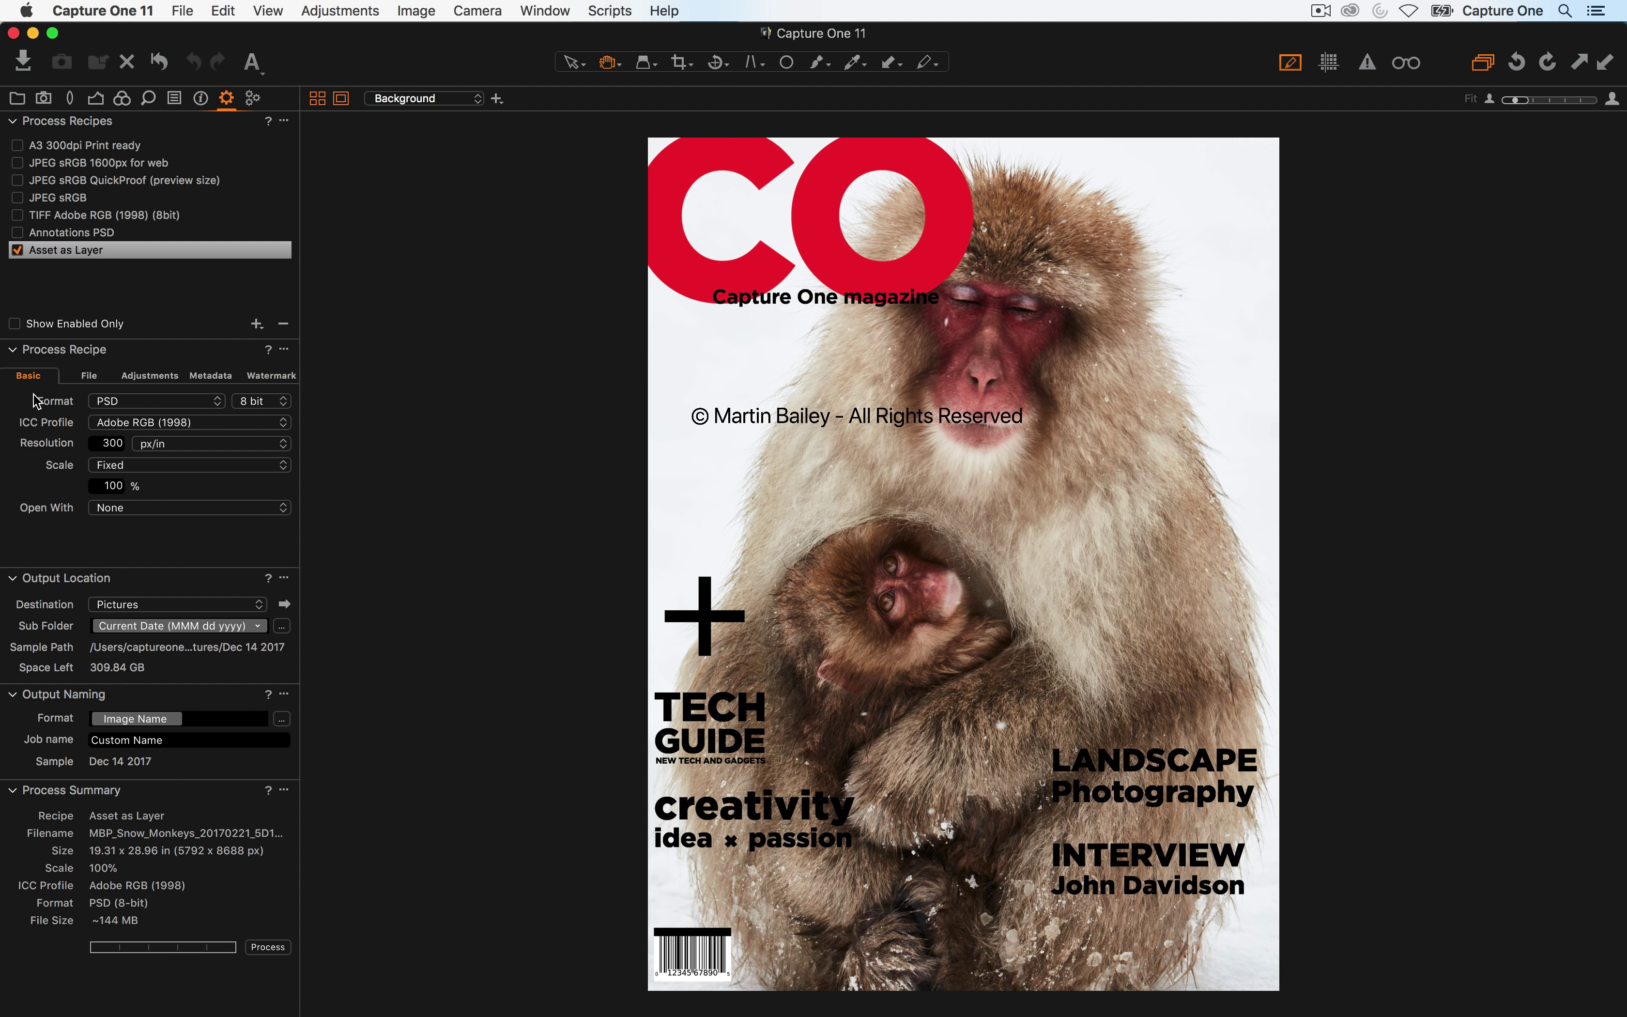
left_click(115, 507)
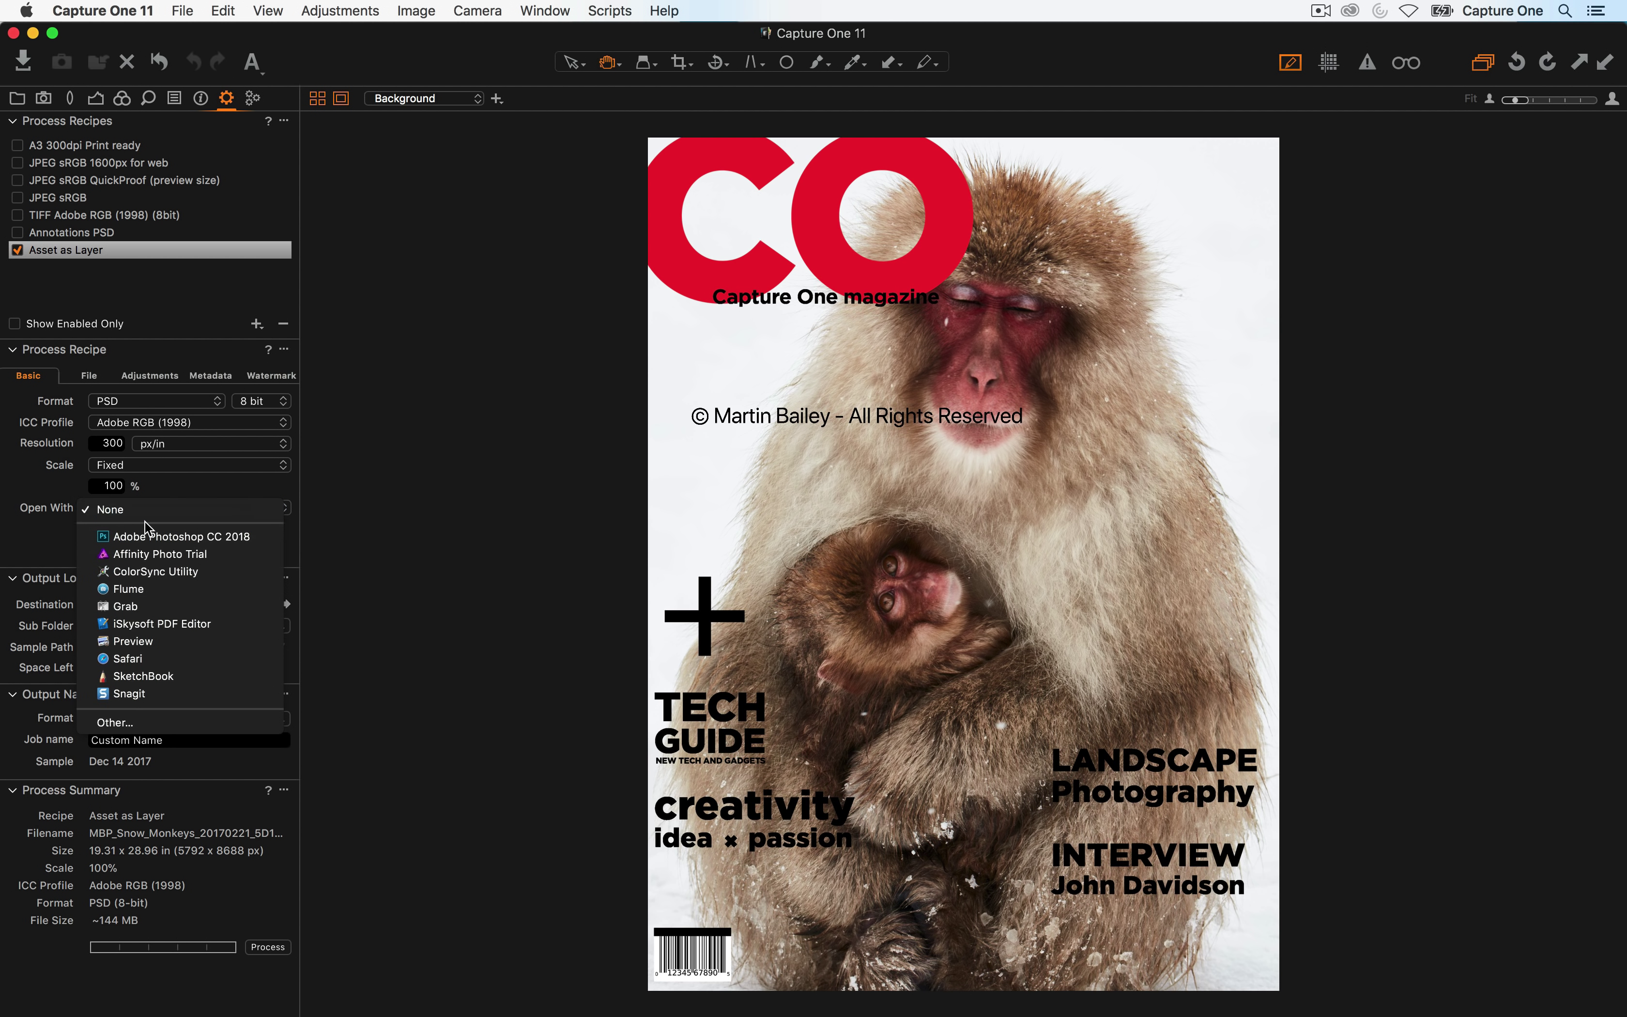
left_click(202, 542)
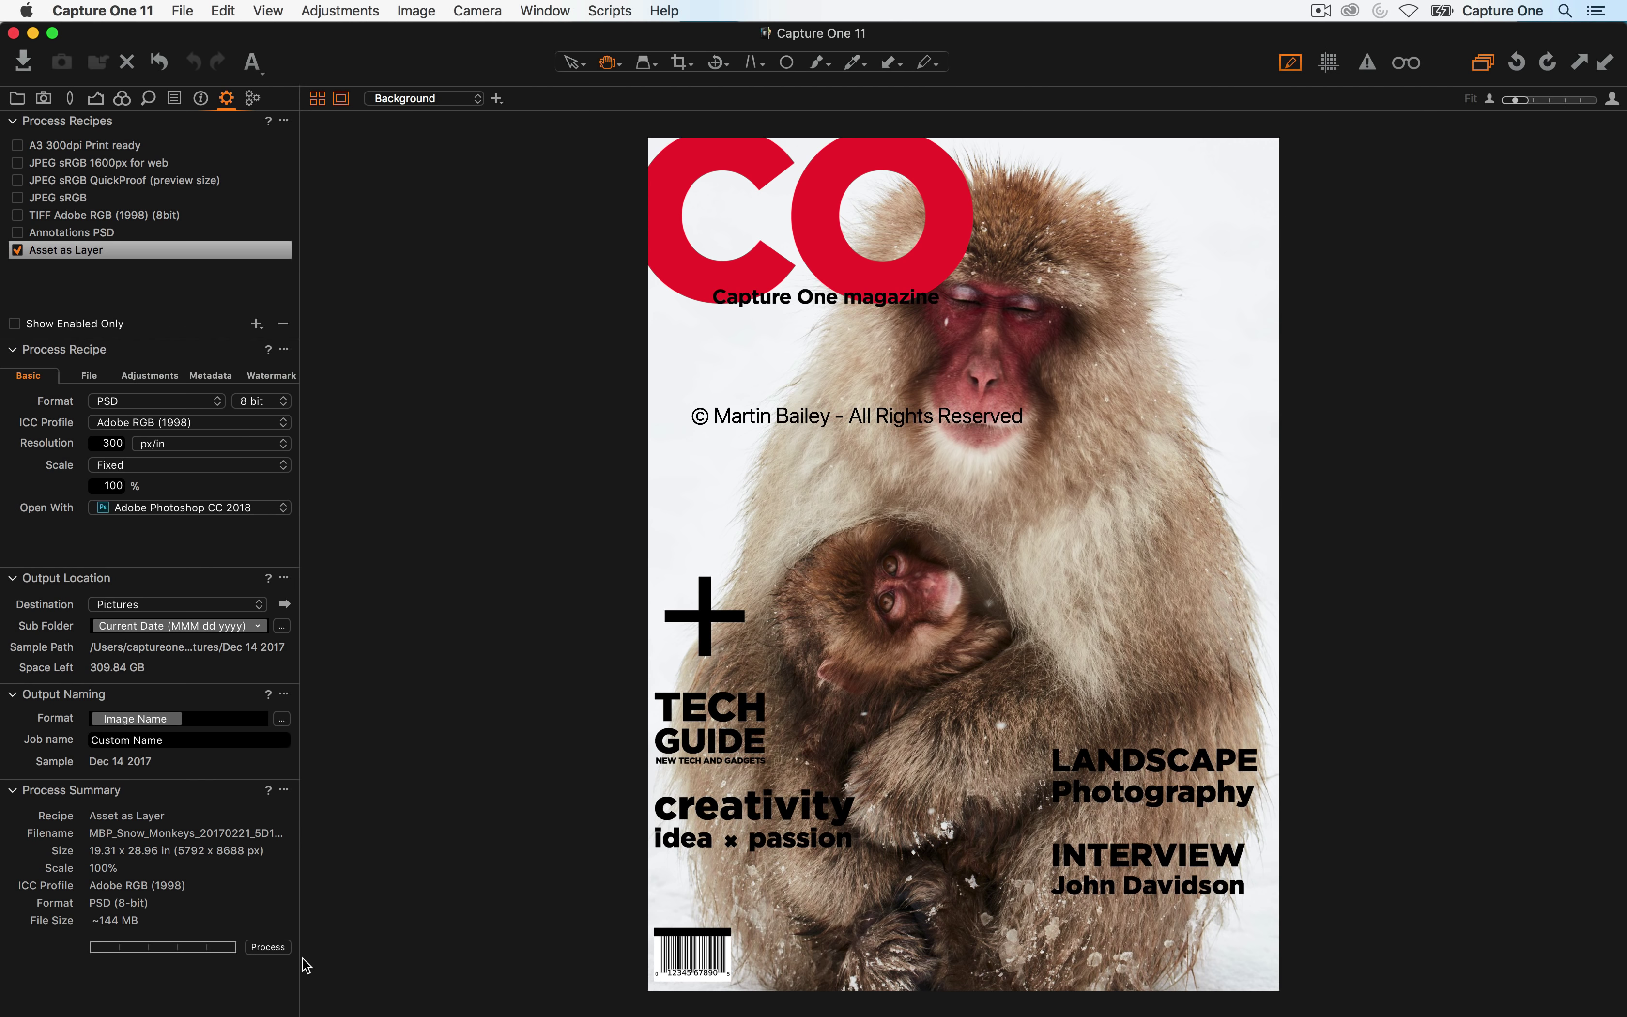
left_click(268, 947)
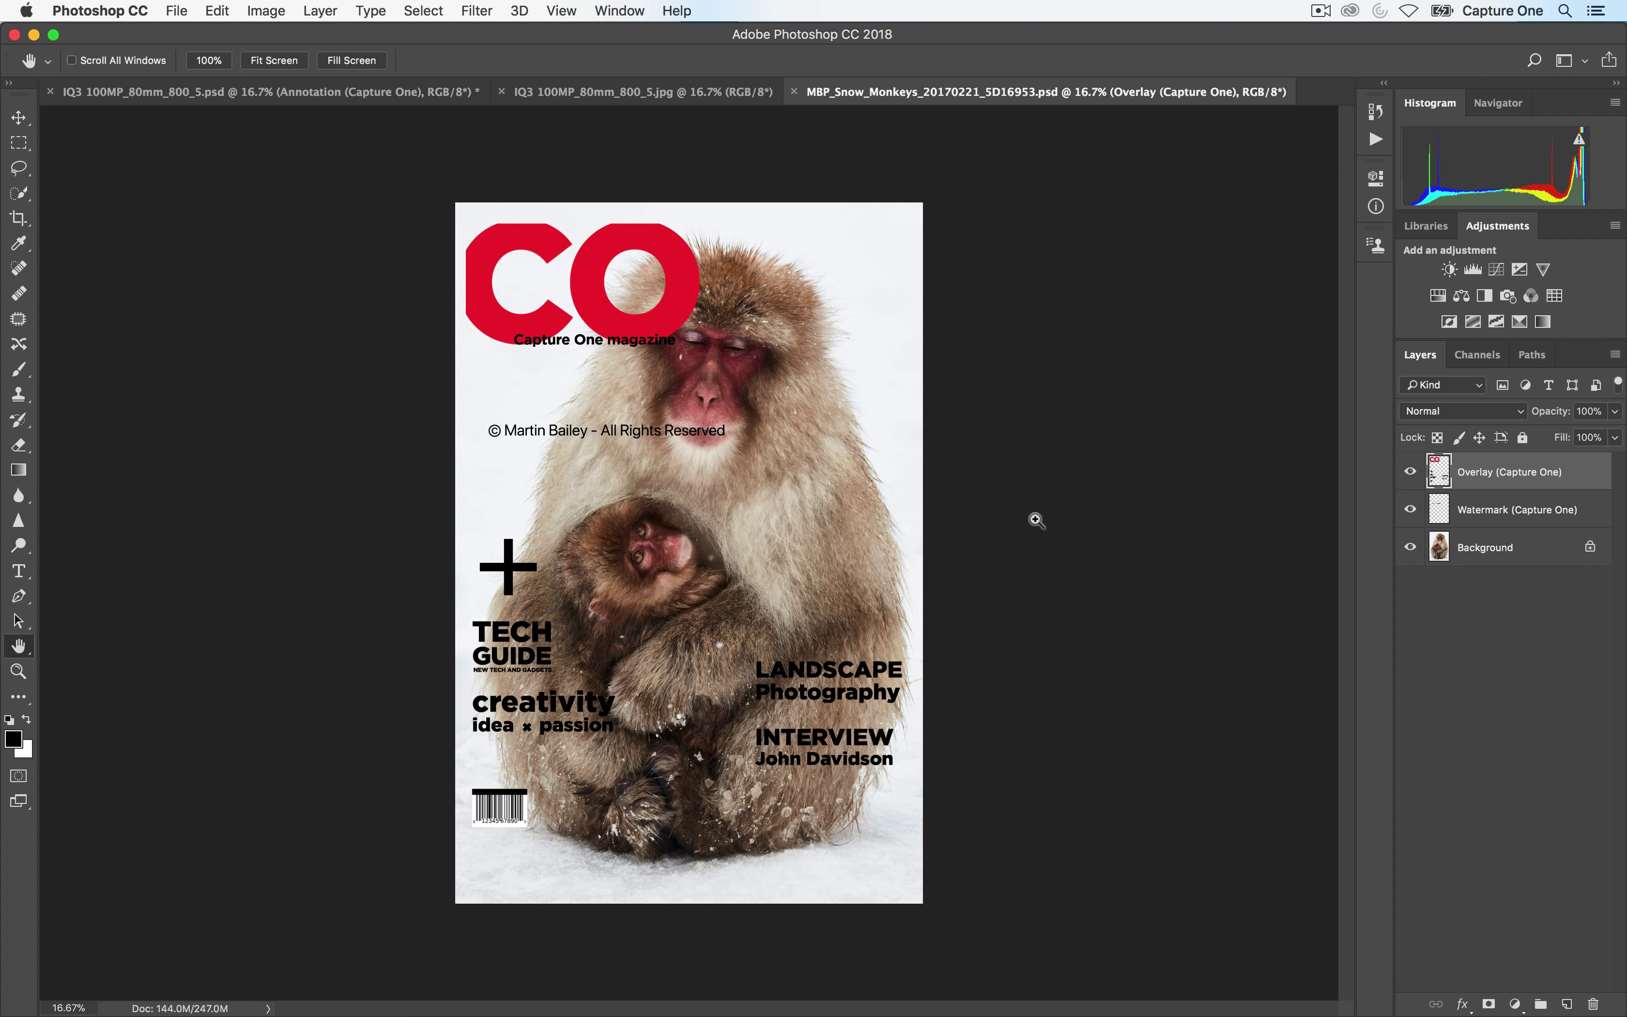
Switch back to Capture One, open the Drawing Annotations collection and hide the magazine overlay on the portrait
key("super+Tab")
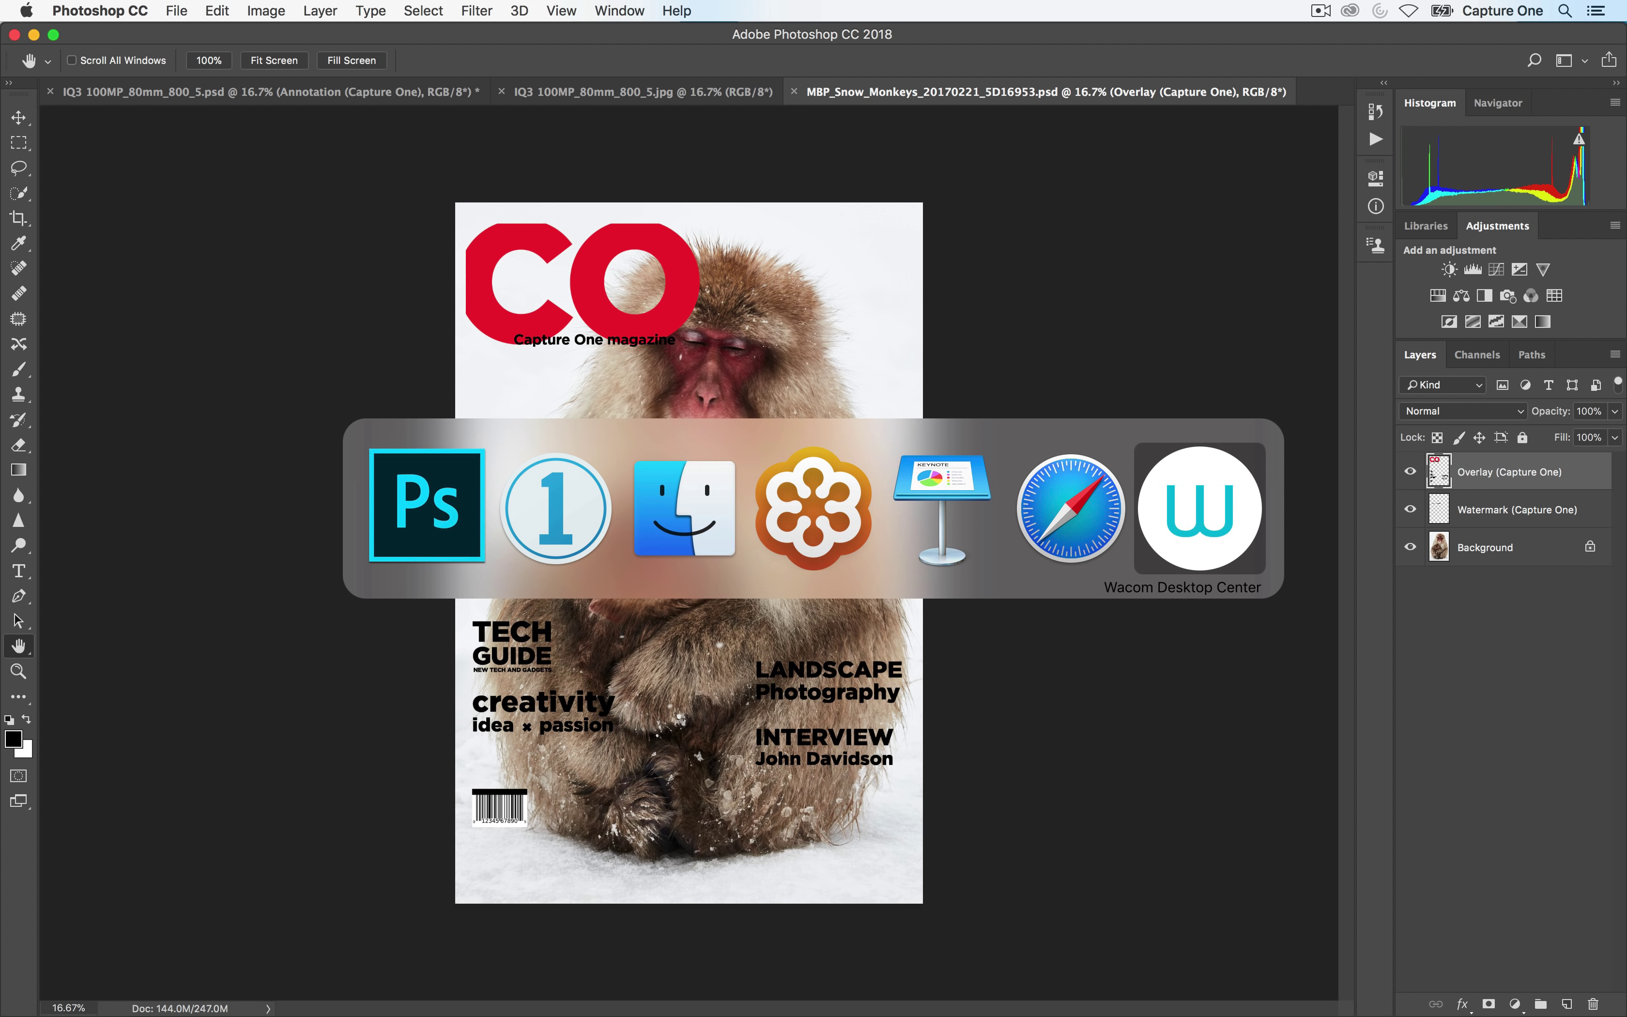
key("Escape")
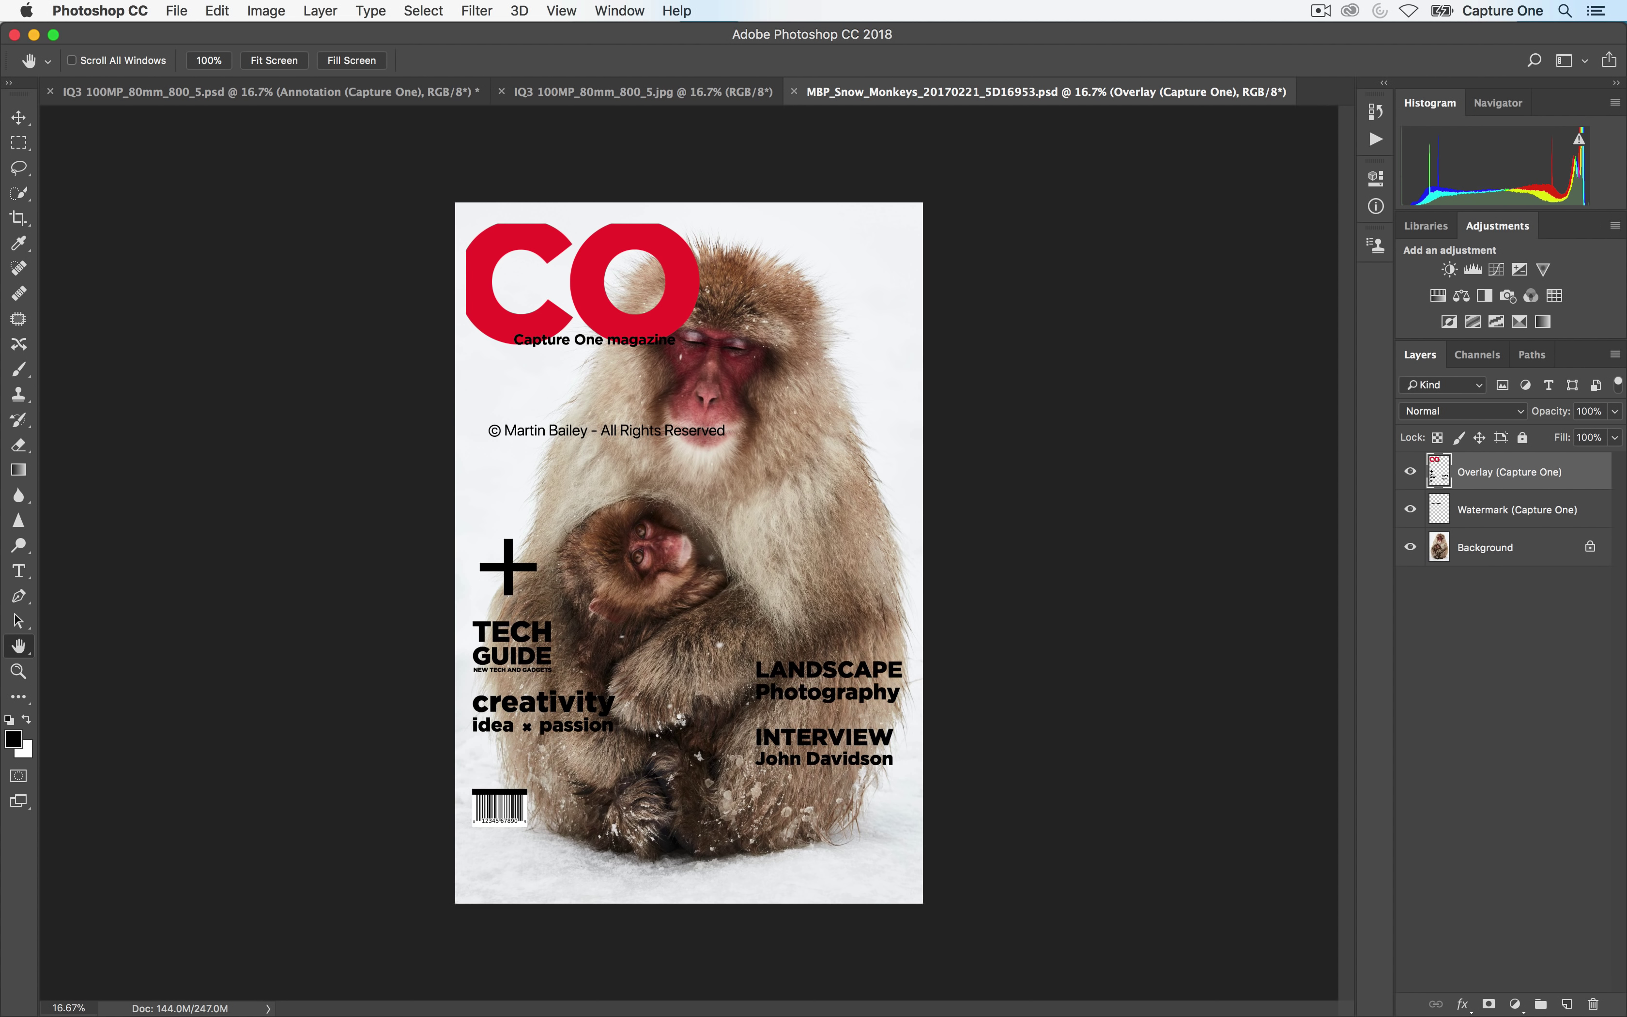
key("super+Tab")
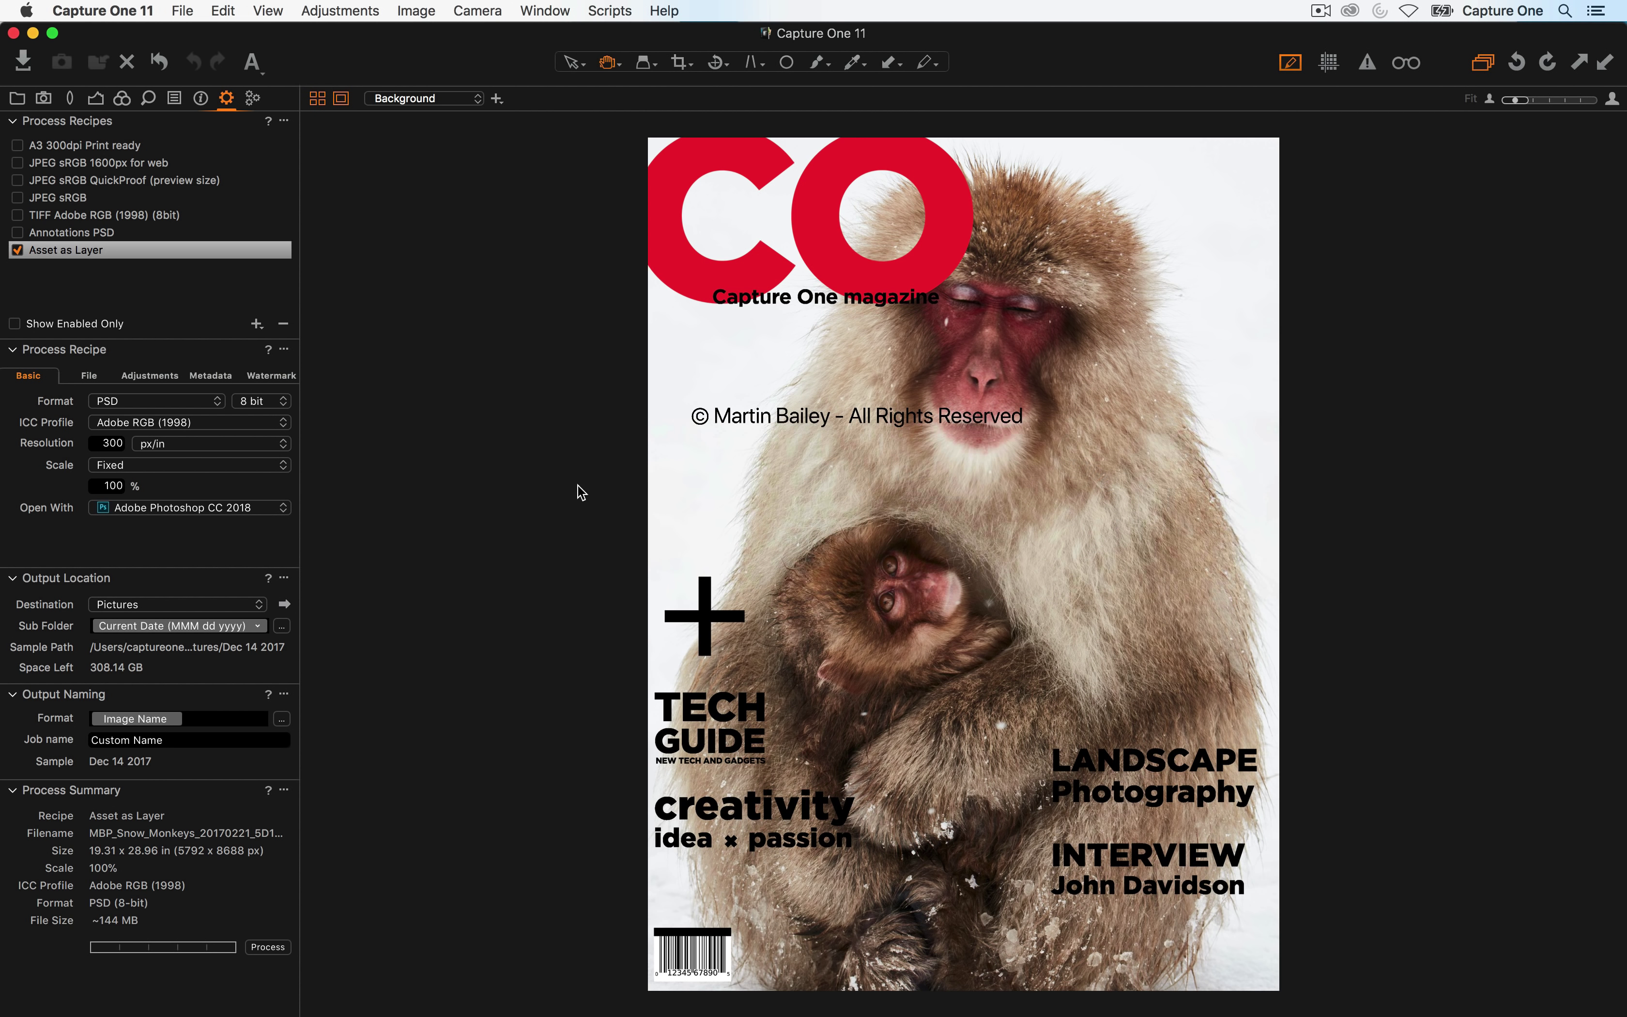
left_click(17, 99)
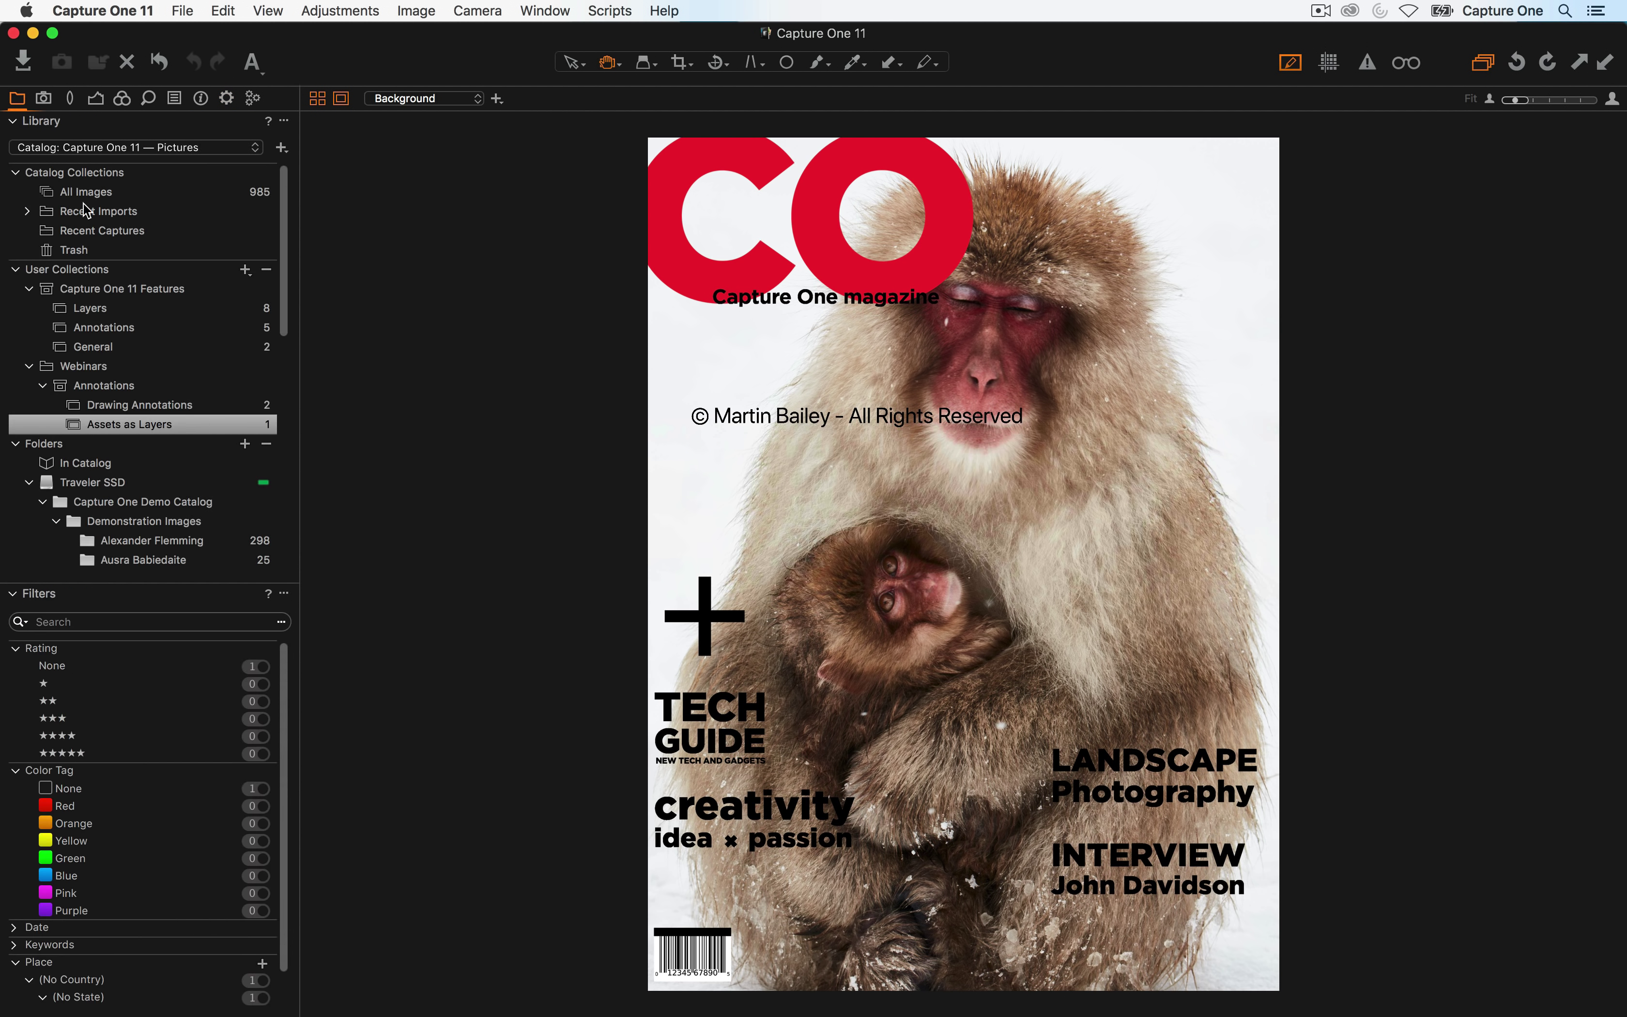
left_click(120, 407)
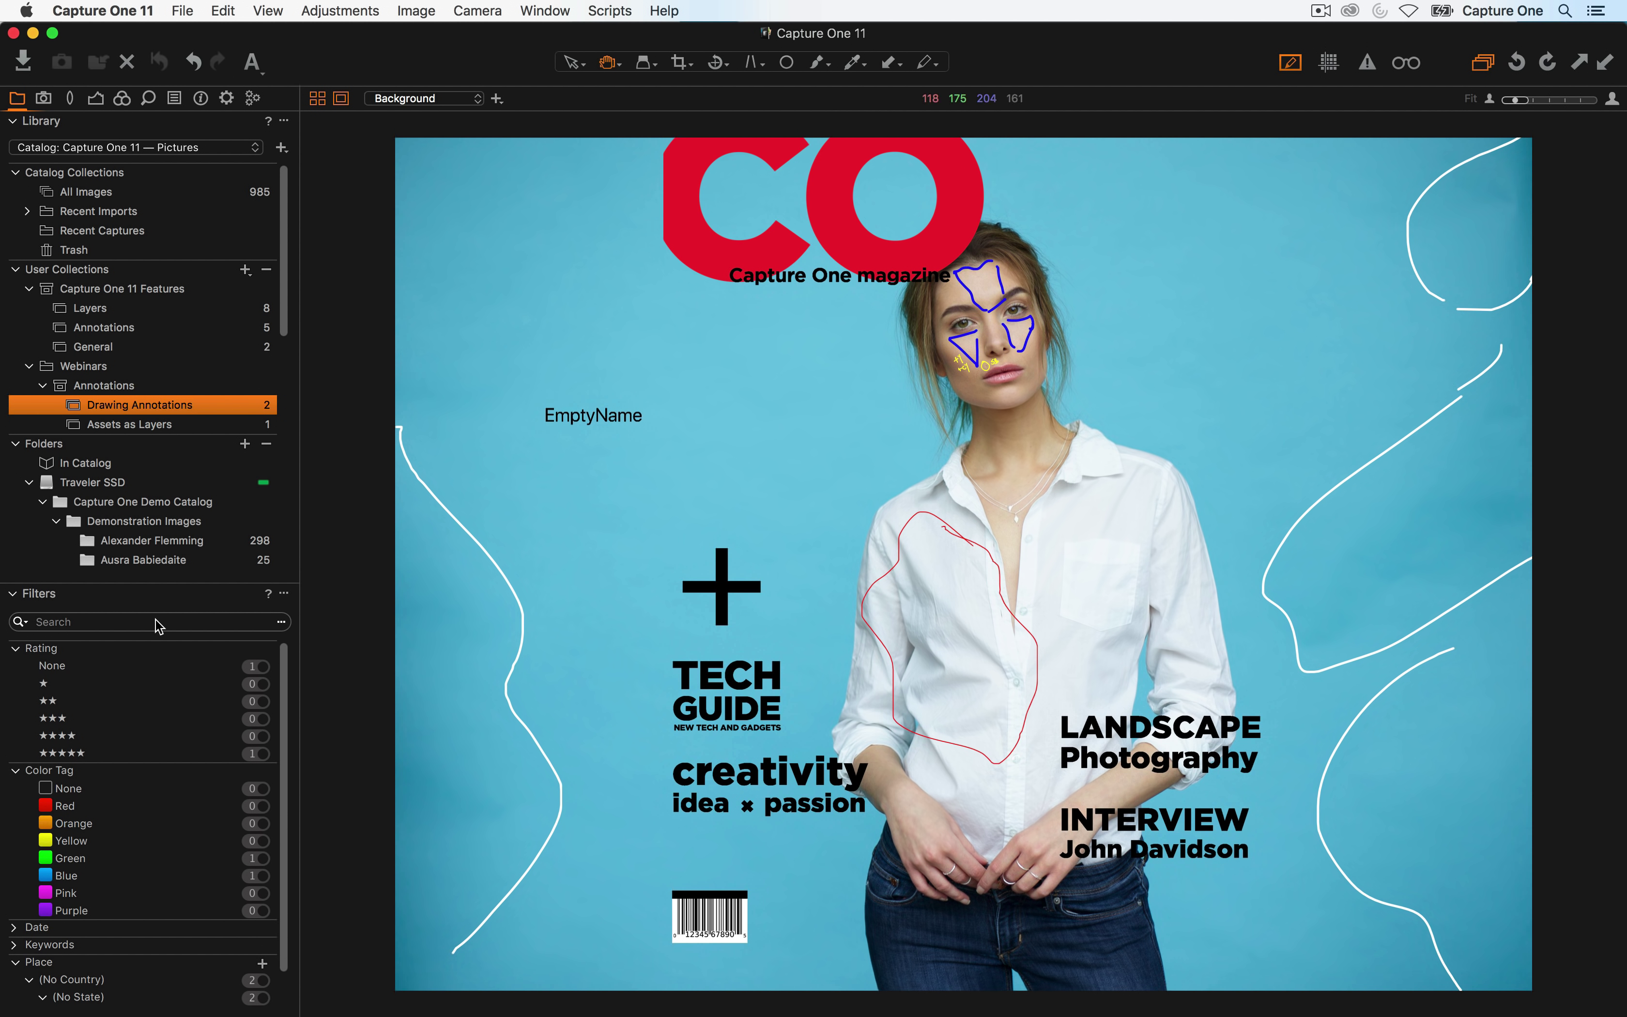
left_click(47, 97)
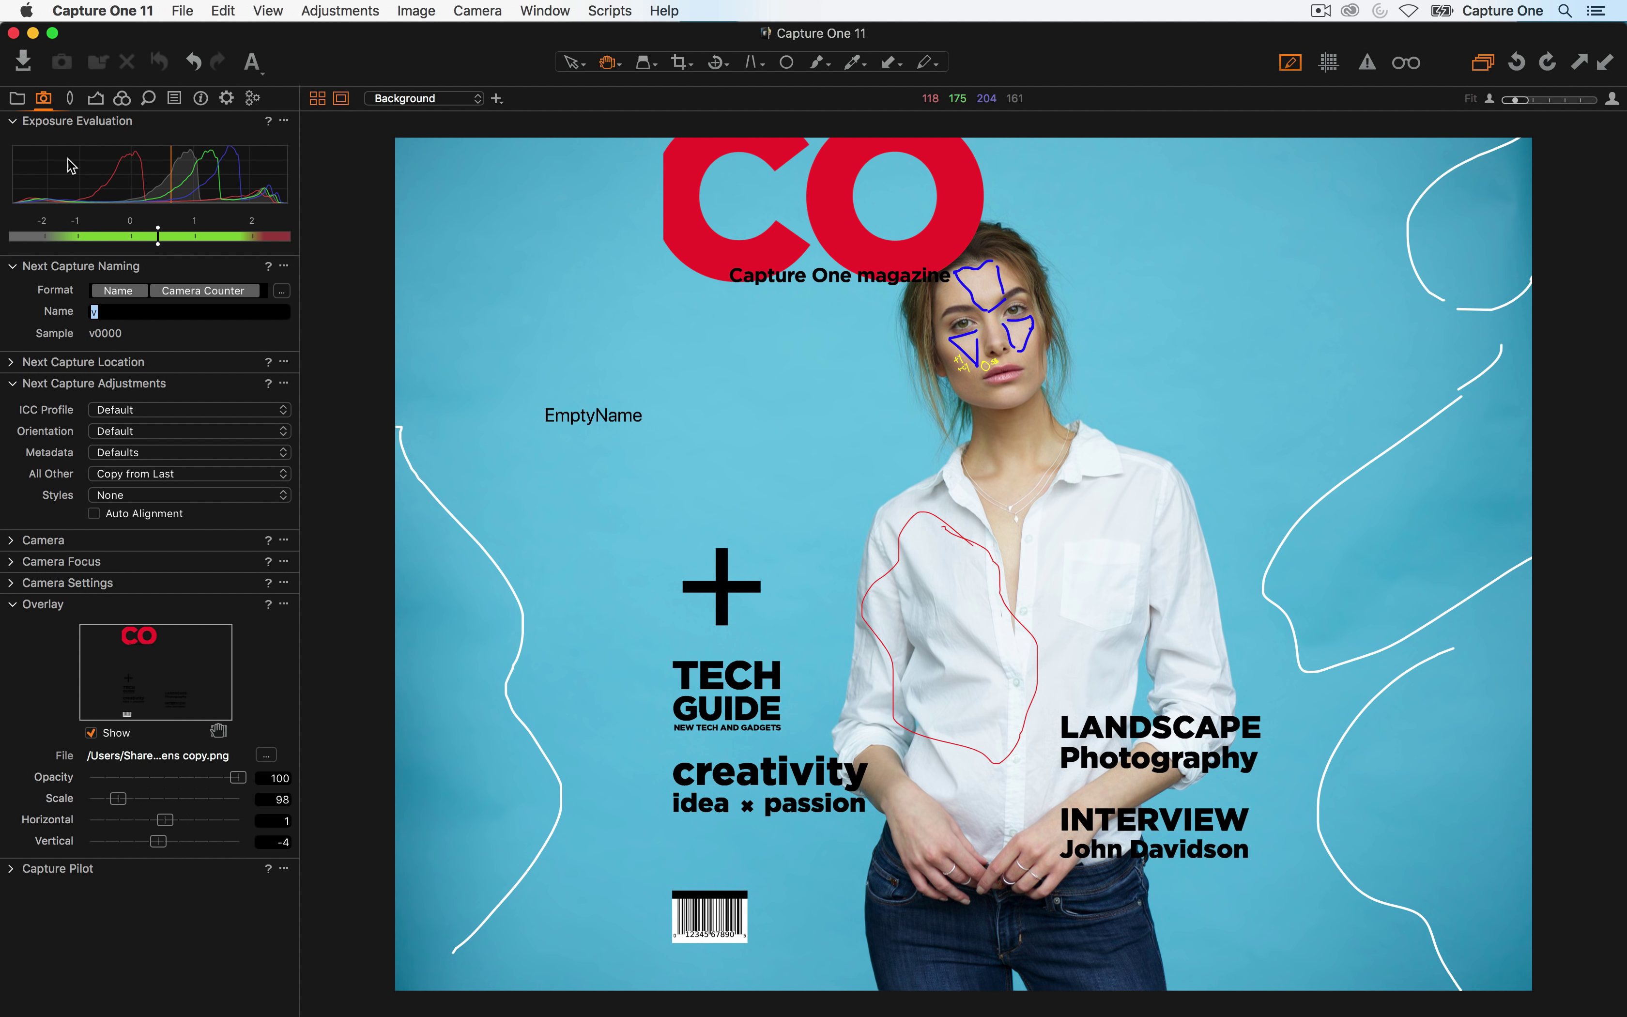
left_click(90, 732)
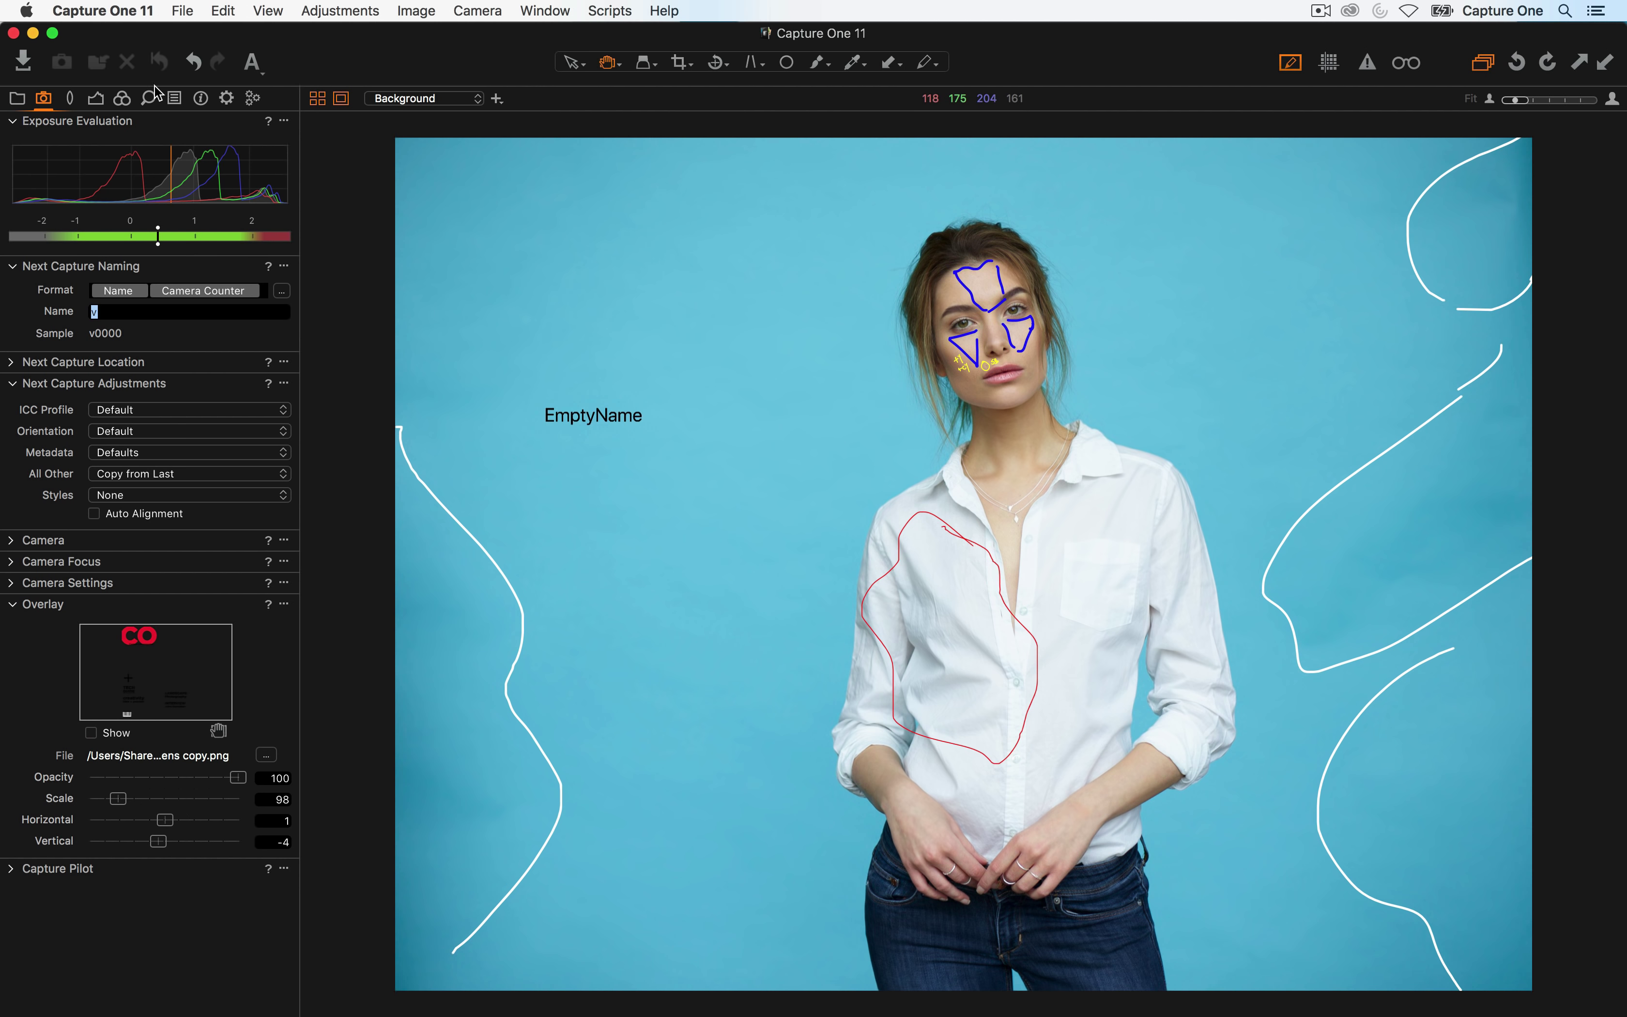
Clear all drawn annotations from the portrait and return to the Assets as Layers collection
left_click(200, 100)
left_click(268, 121)
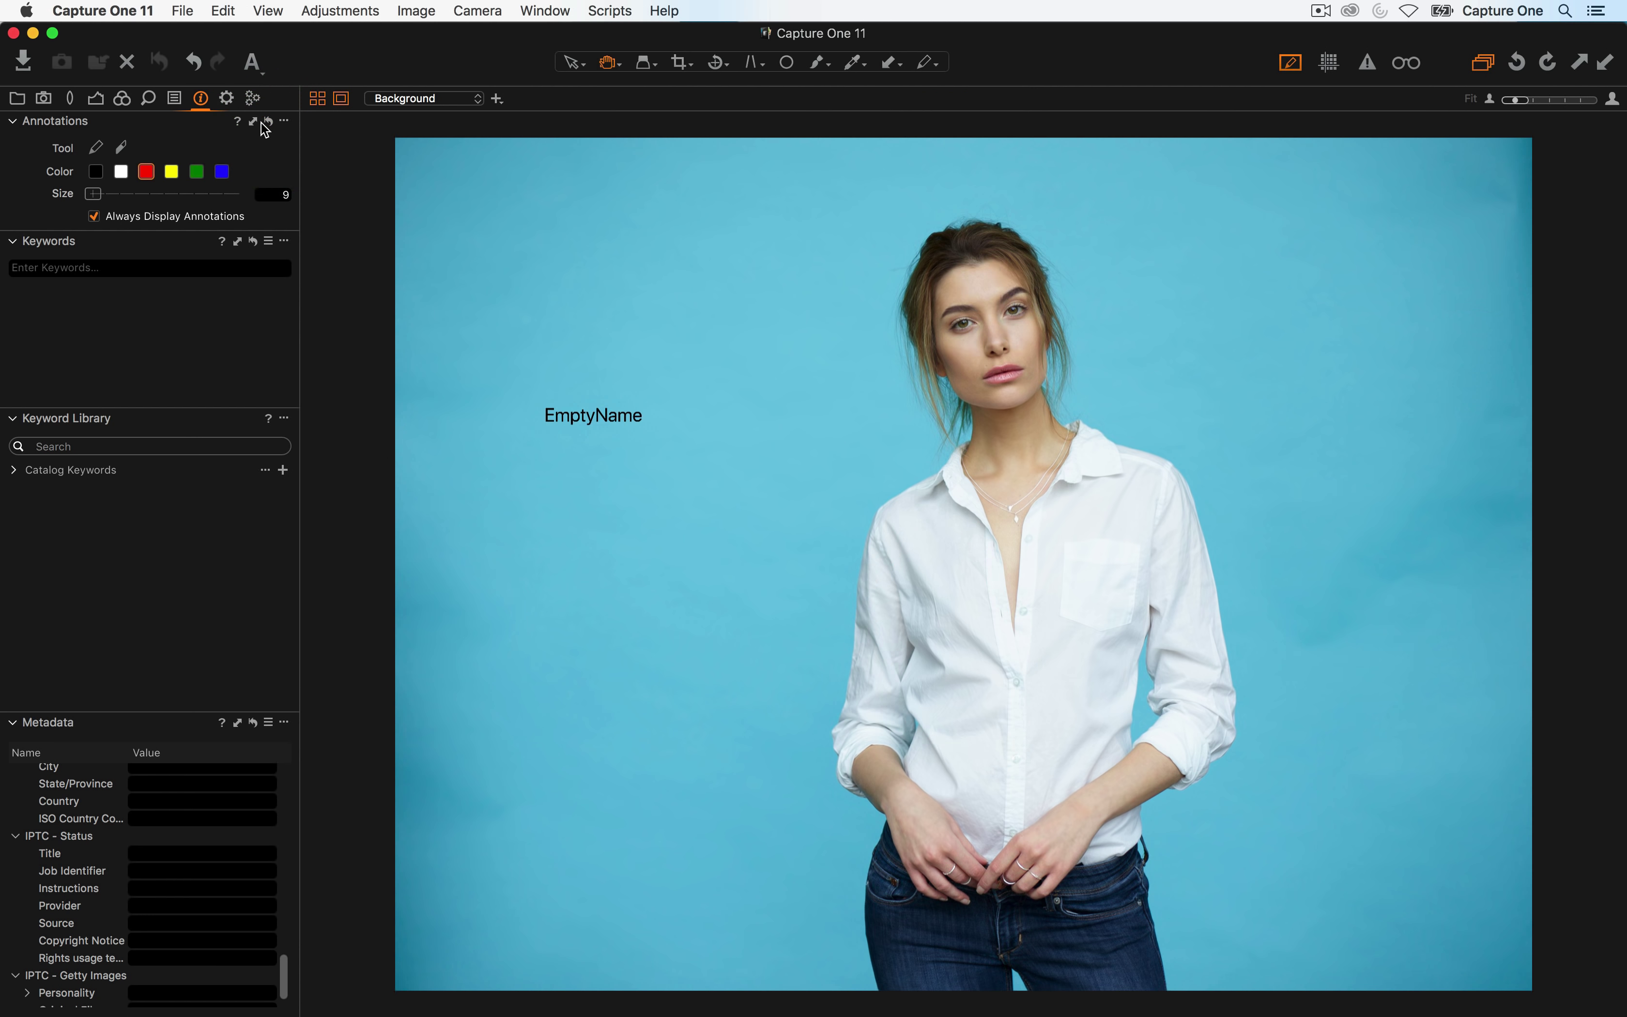
left_click(18, 99)
left_click(124, 425)
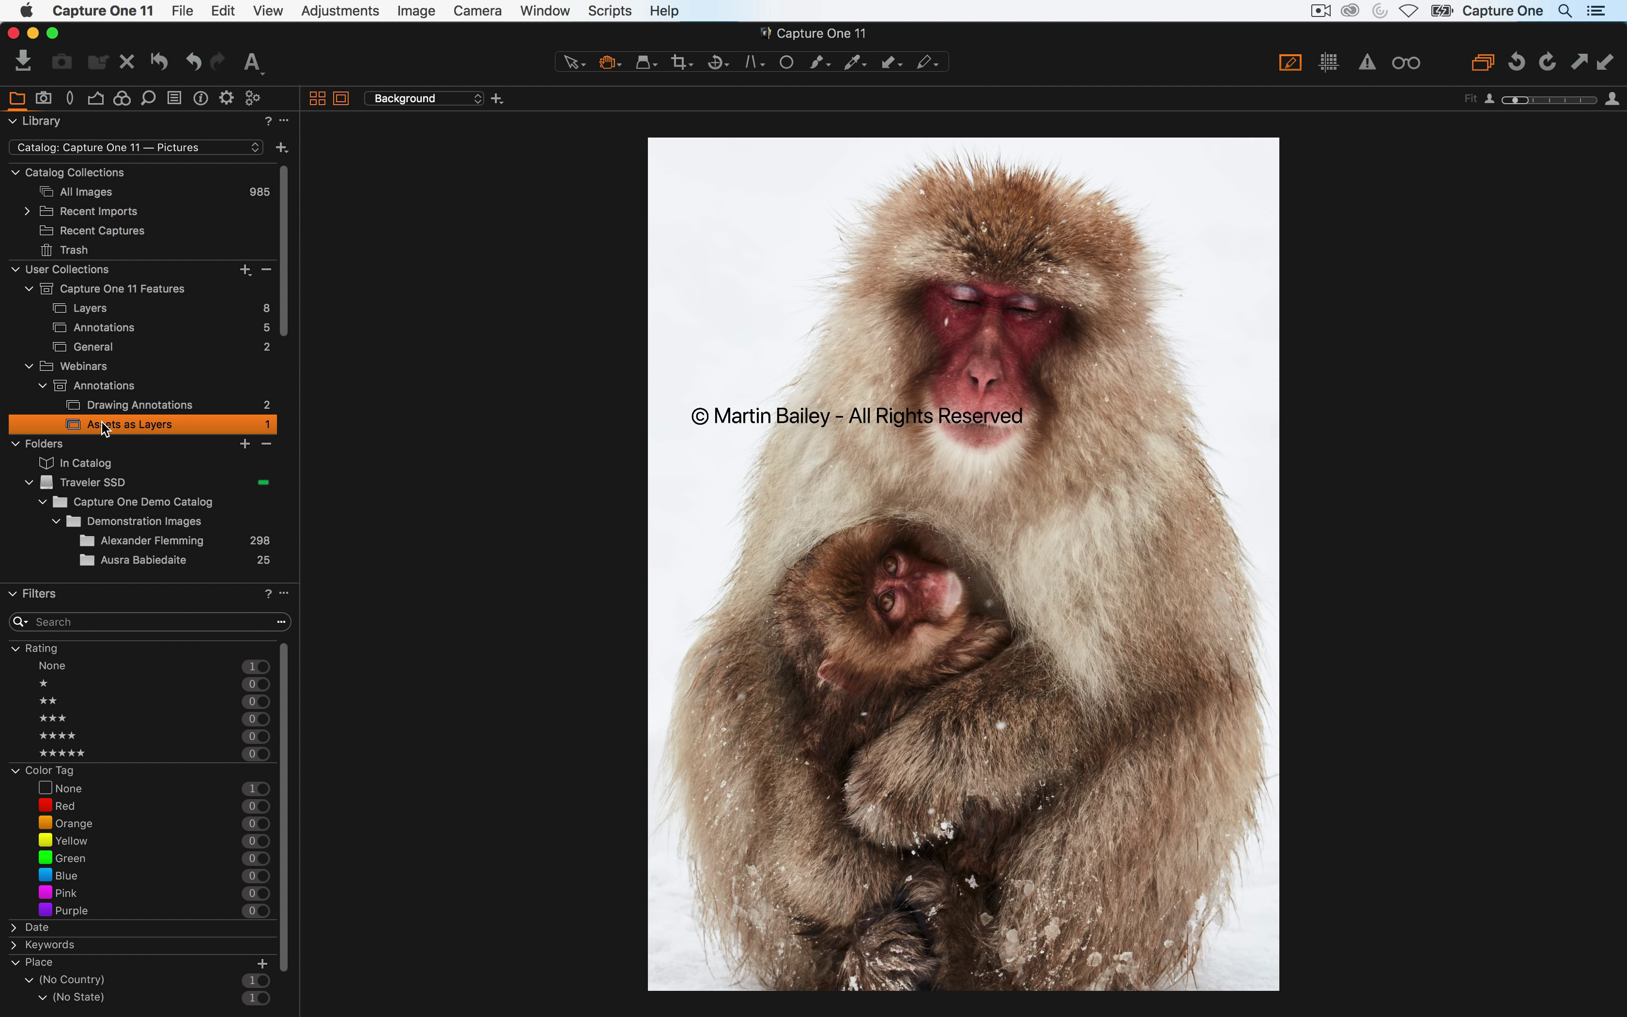
Constrain the crop to a 1x2 aspect ratio and crop the monkey image to about 12.48 by 24.96 in
key("super+Tab")
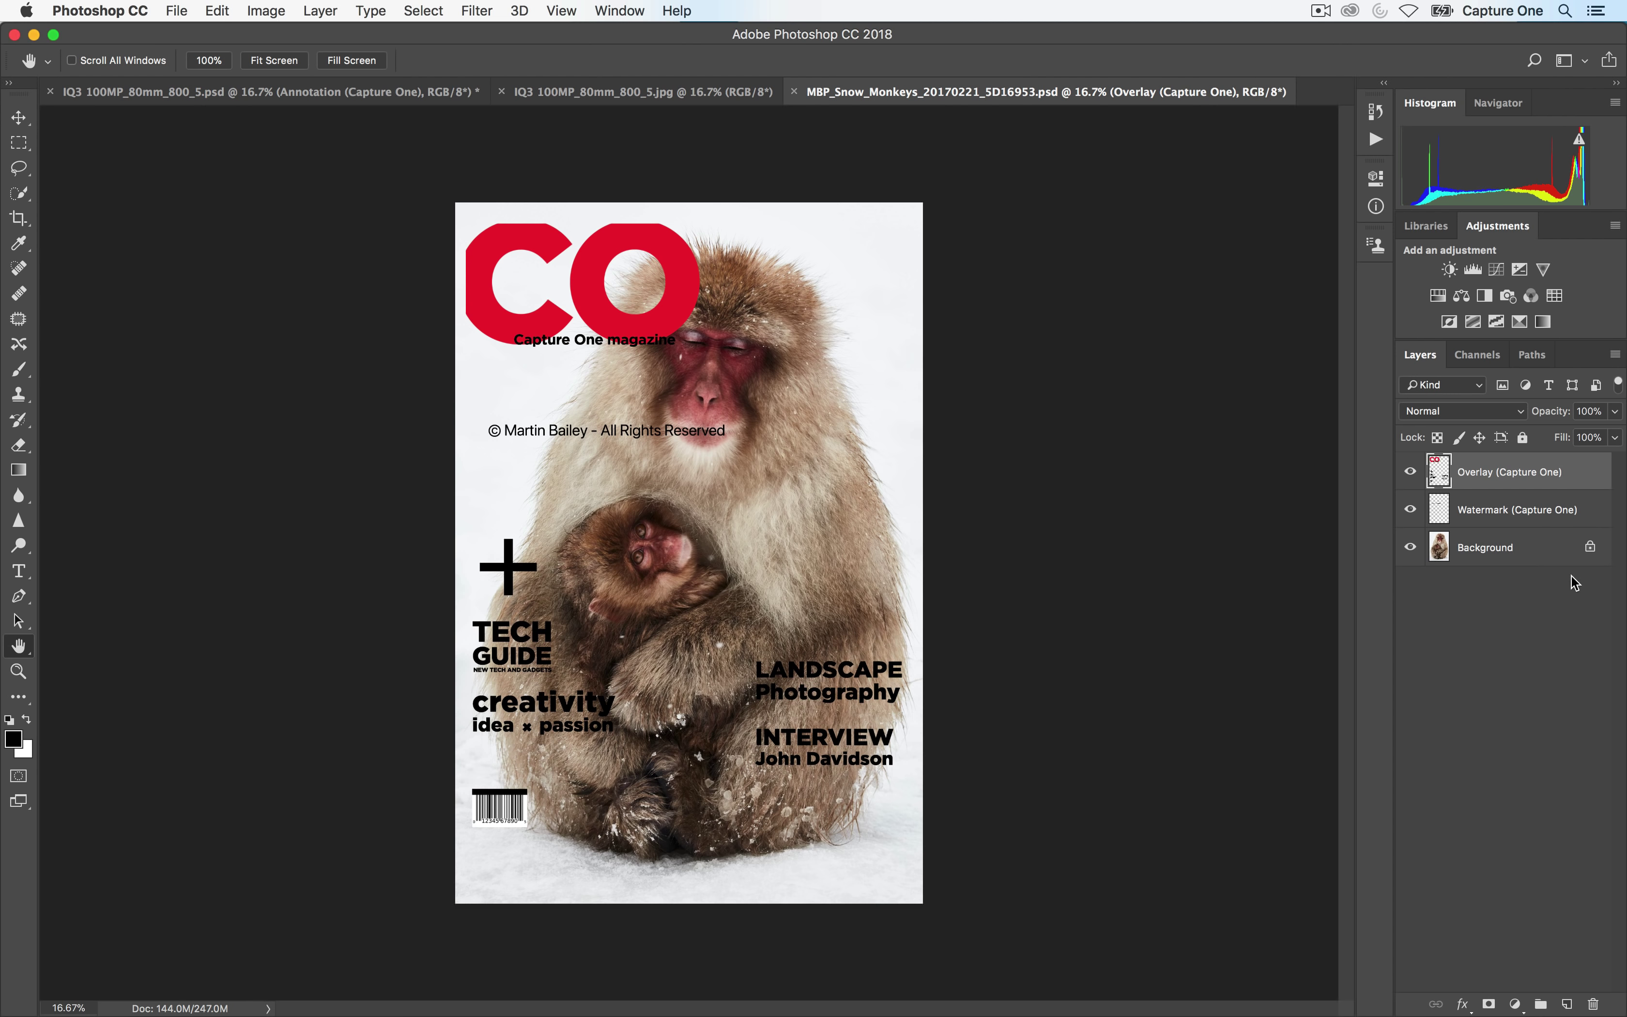
key("super+Tab")
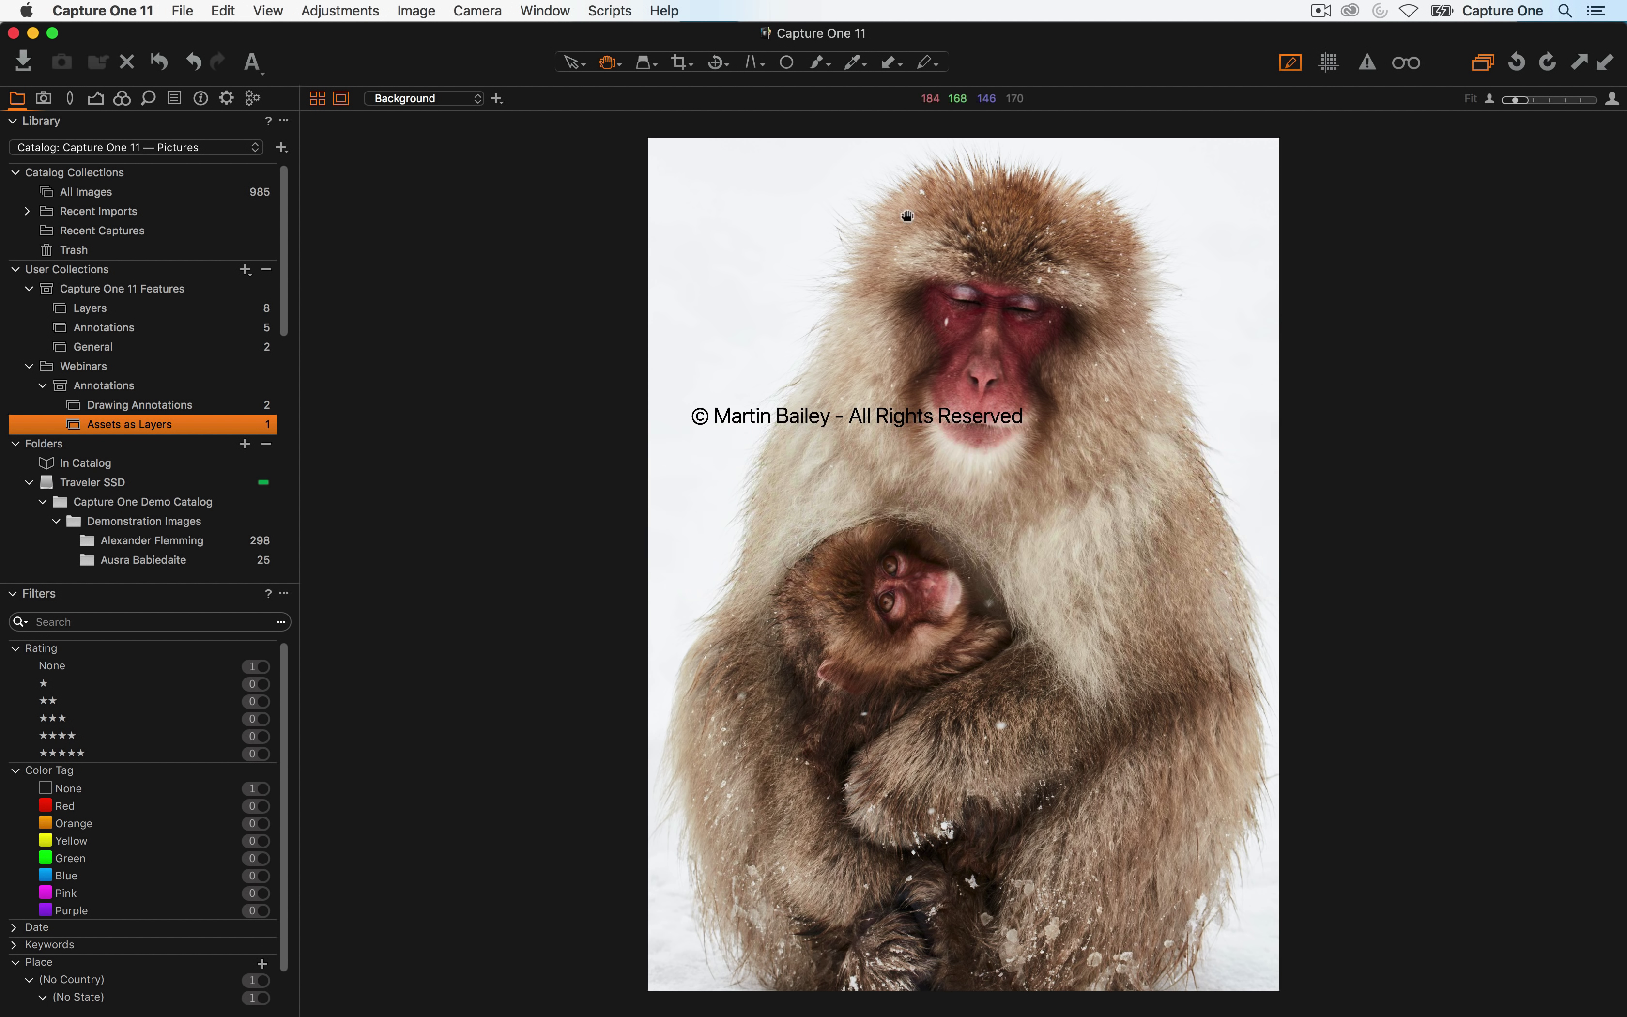
left_click(682, 64)
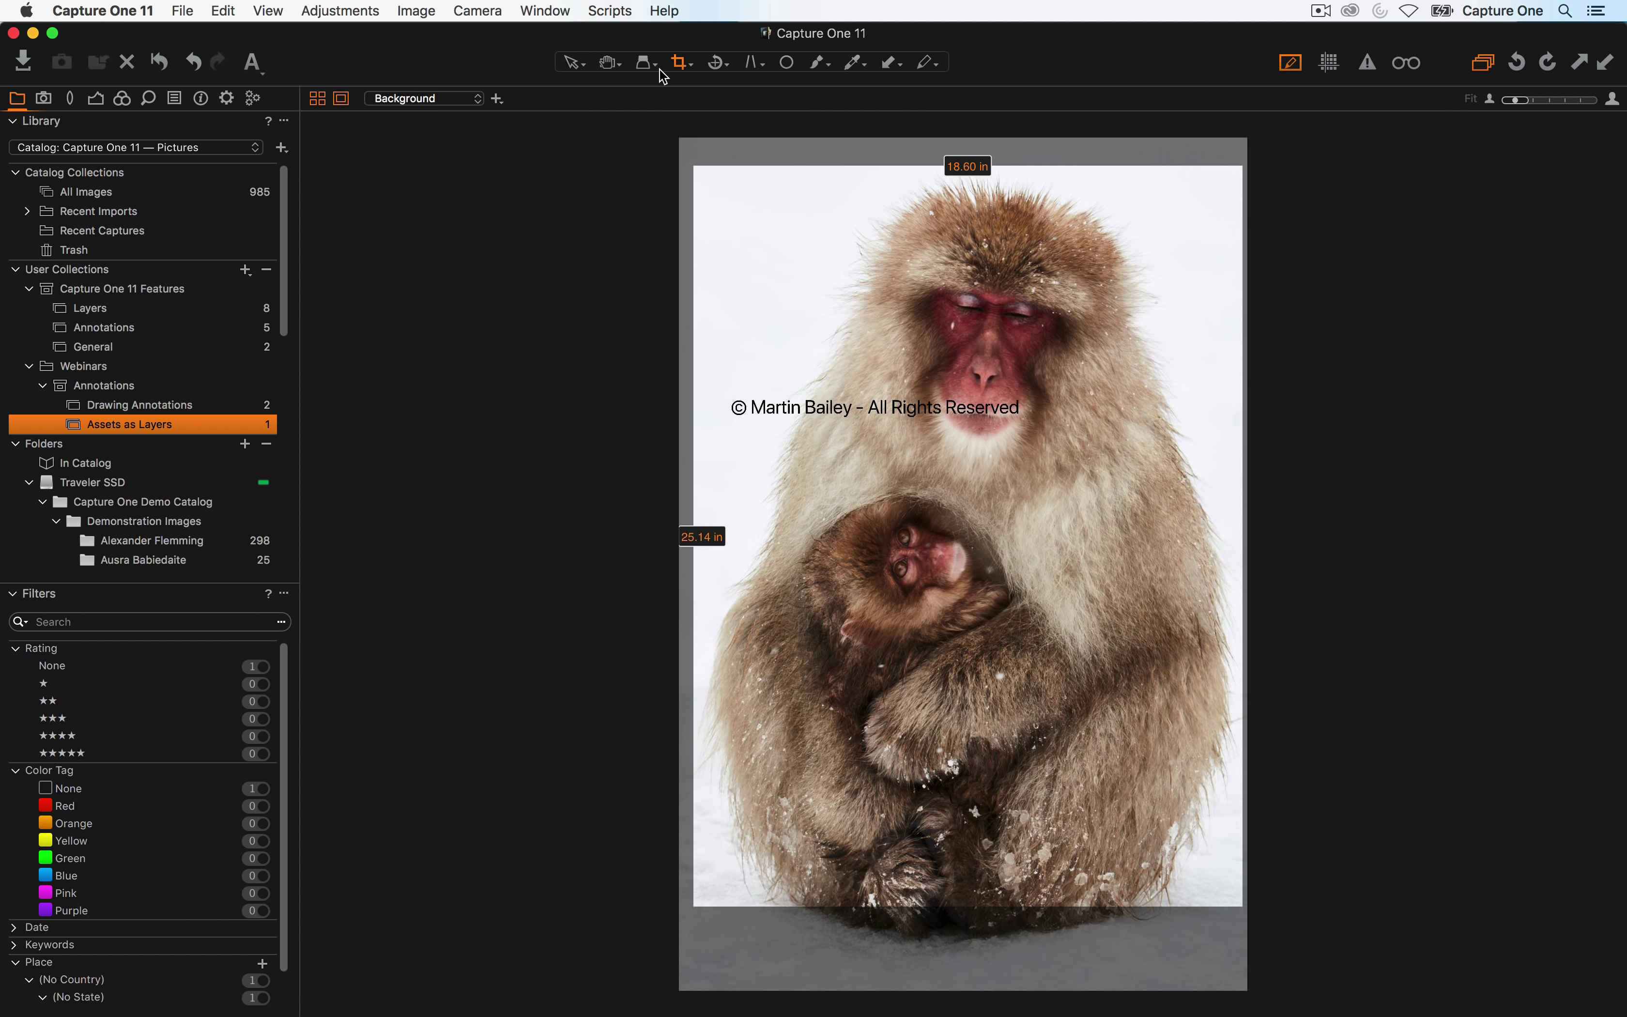
left_click(687, 65)
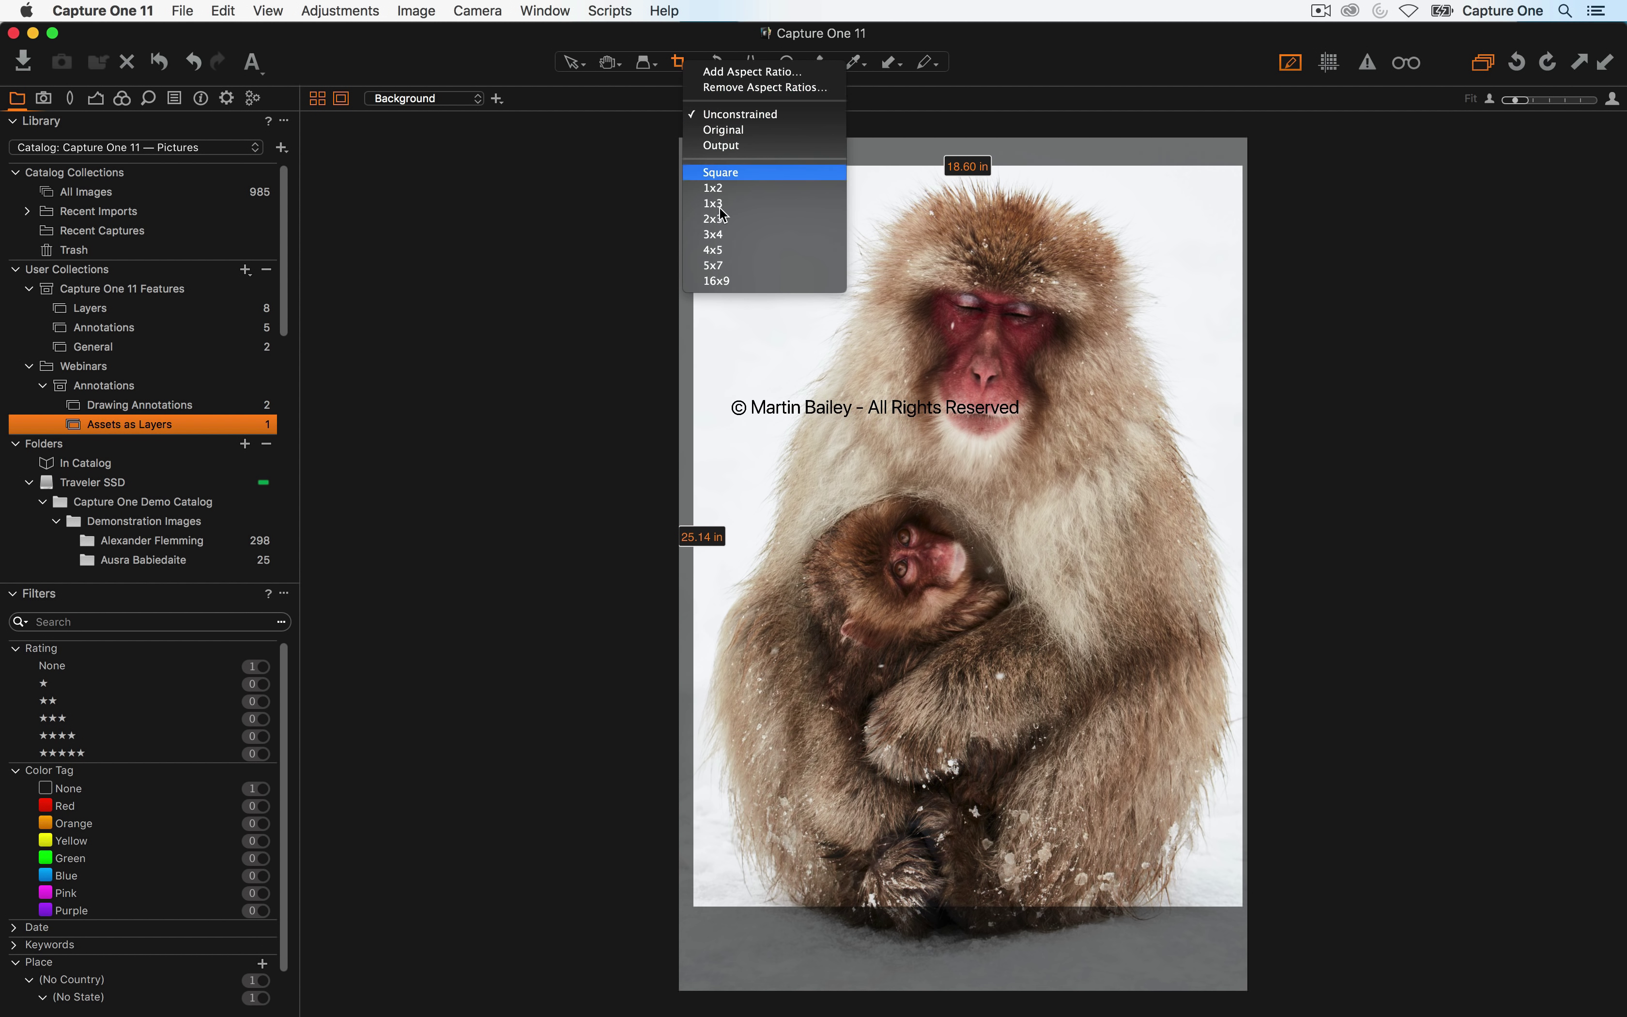
left_click(738, 188)
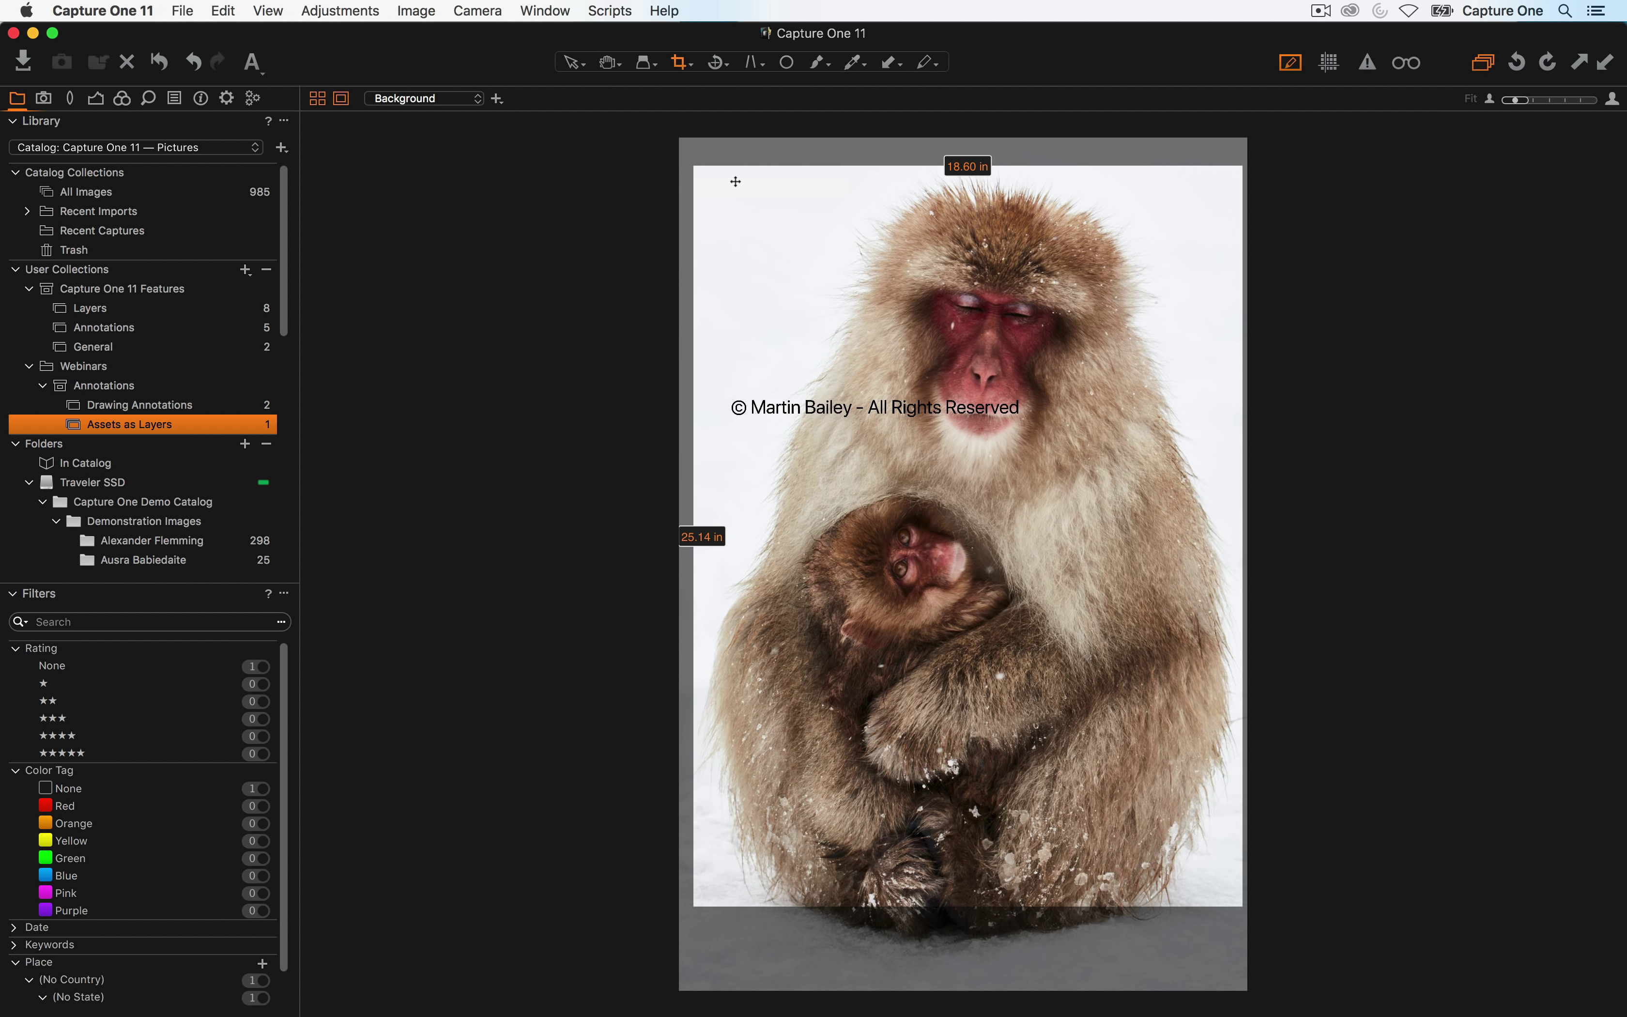
mouse_move(693, 167)
left_mouse_down()
mouse_move(711, 188)
mouse_move(669, 151)
mouse_move(683, 172)
left_mouse_up()
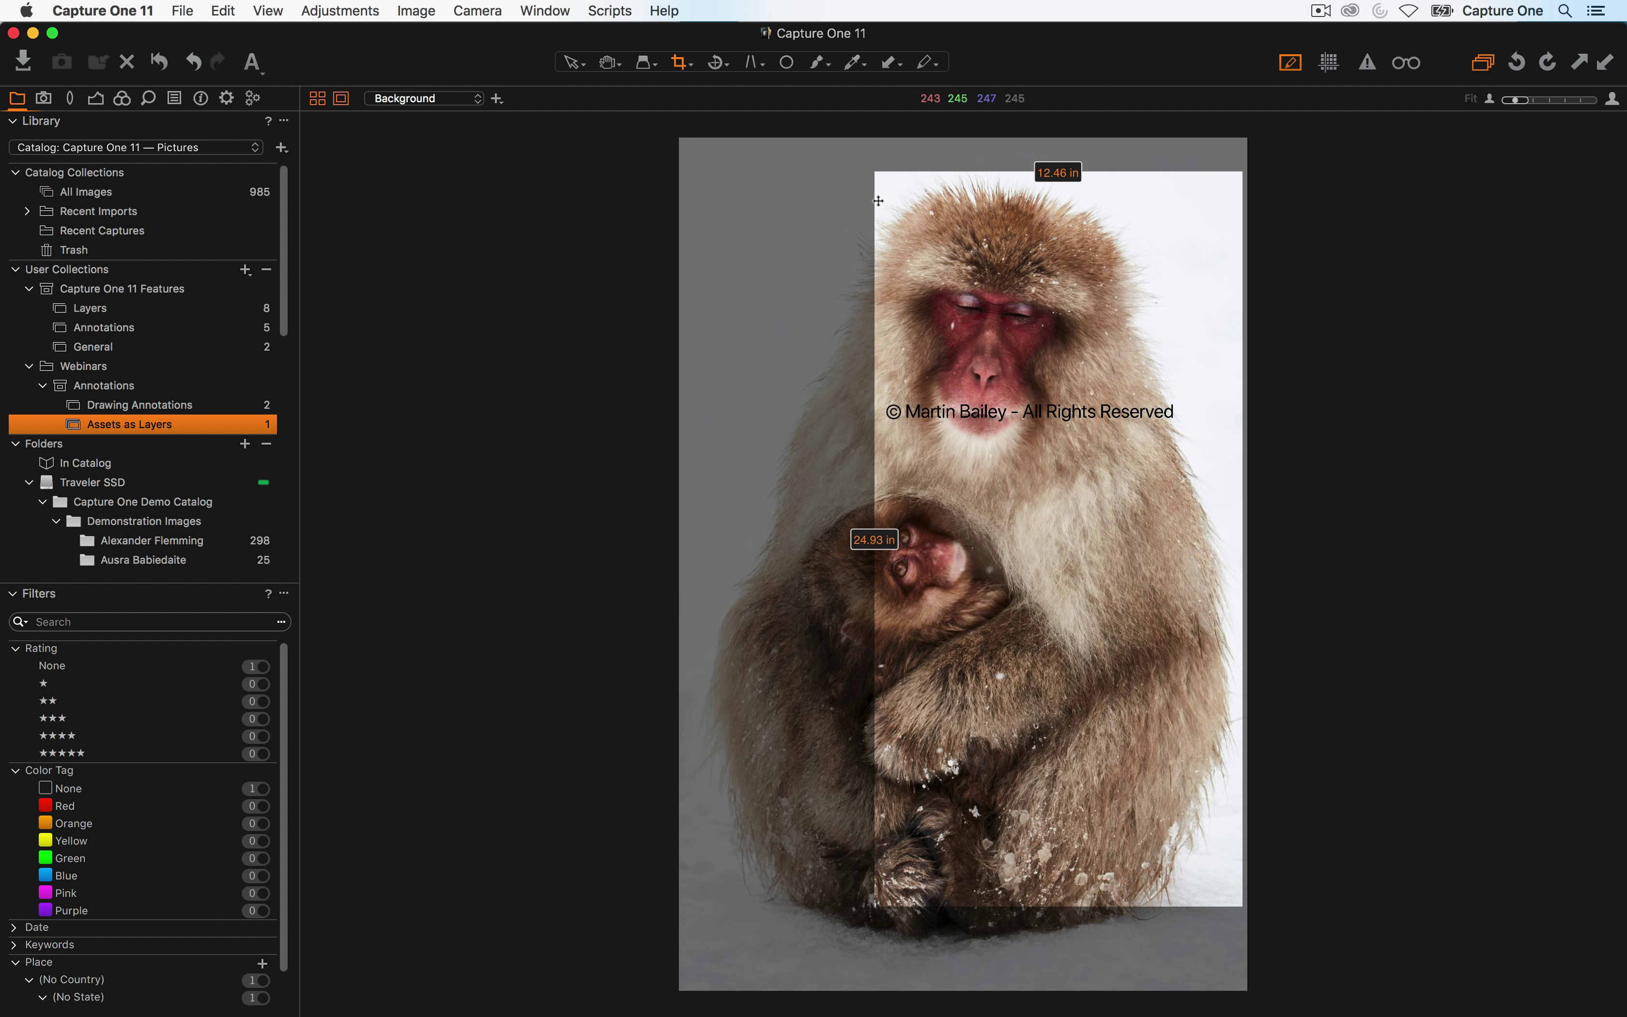
left_click_drag(874, 172, 873, 171)
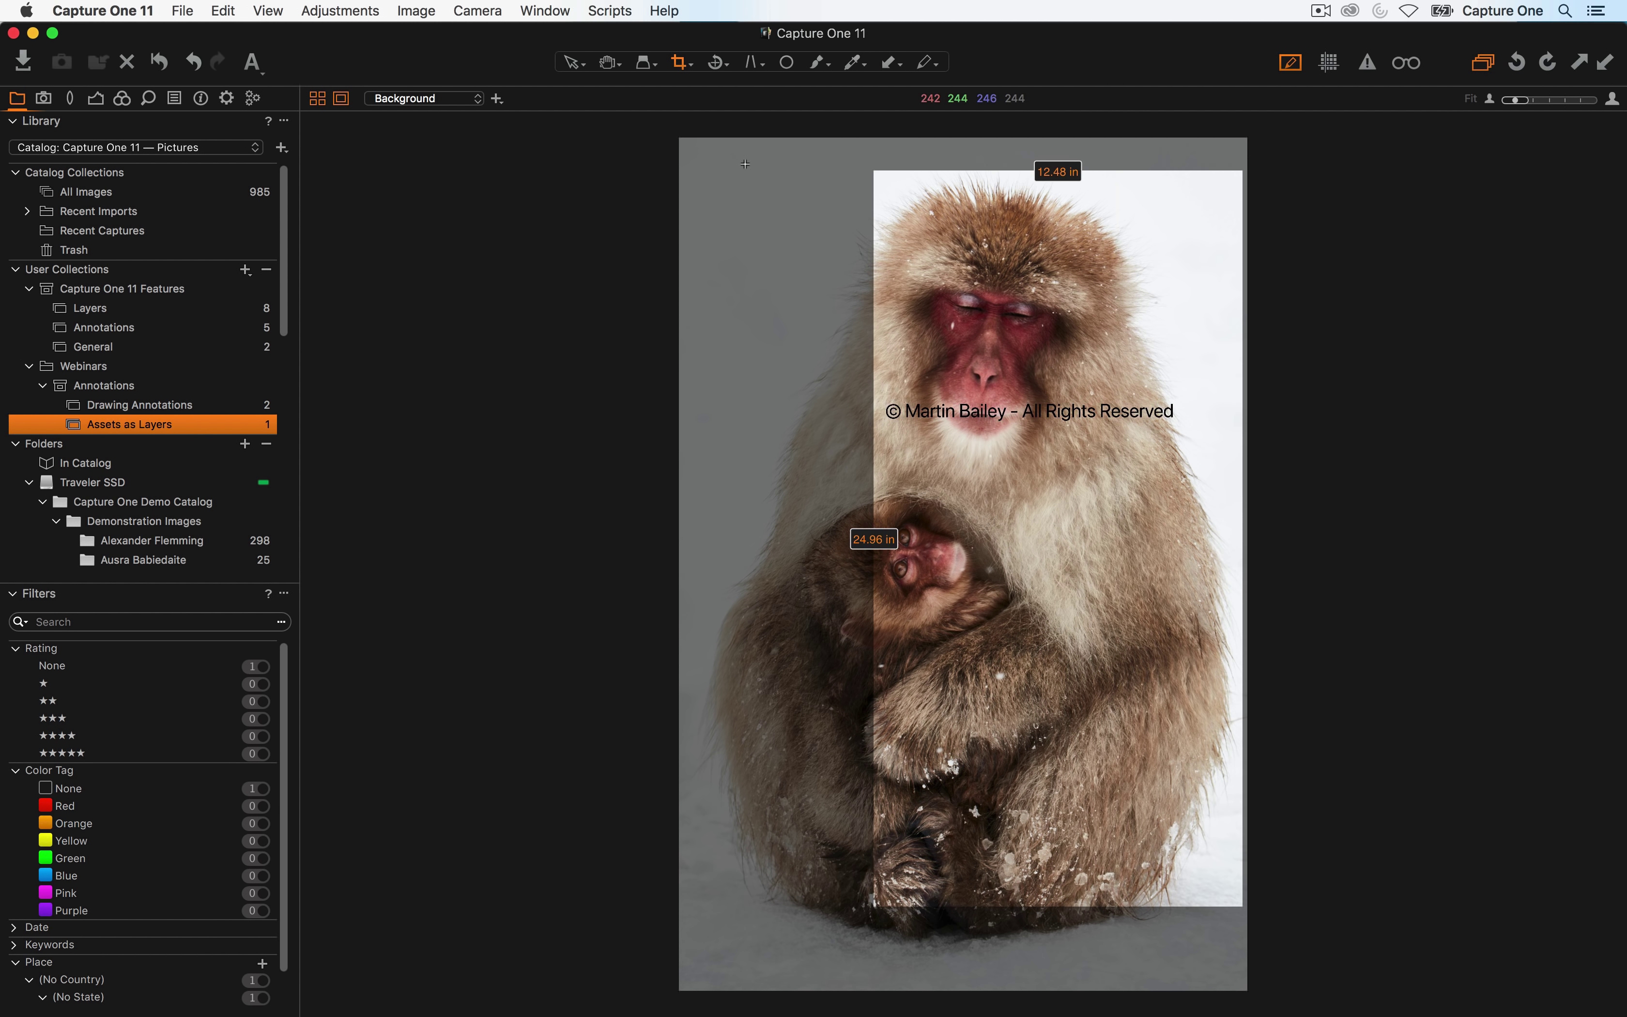
right_click(874, 173)
left_click(677, 64)
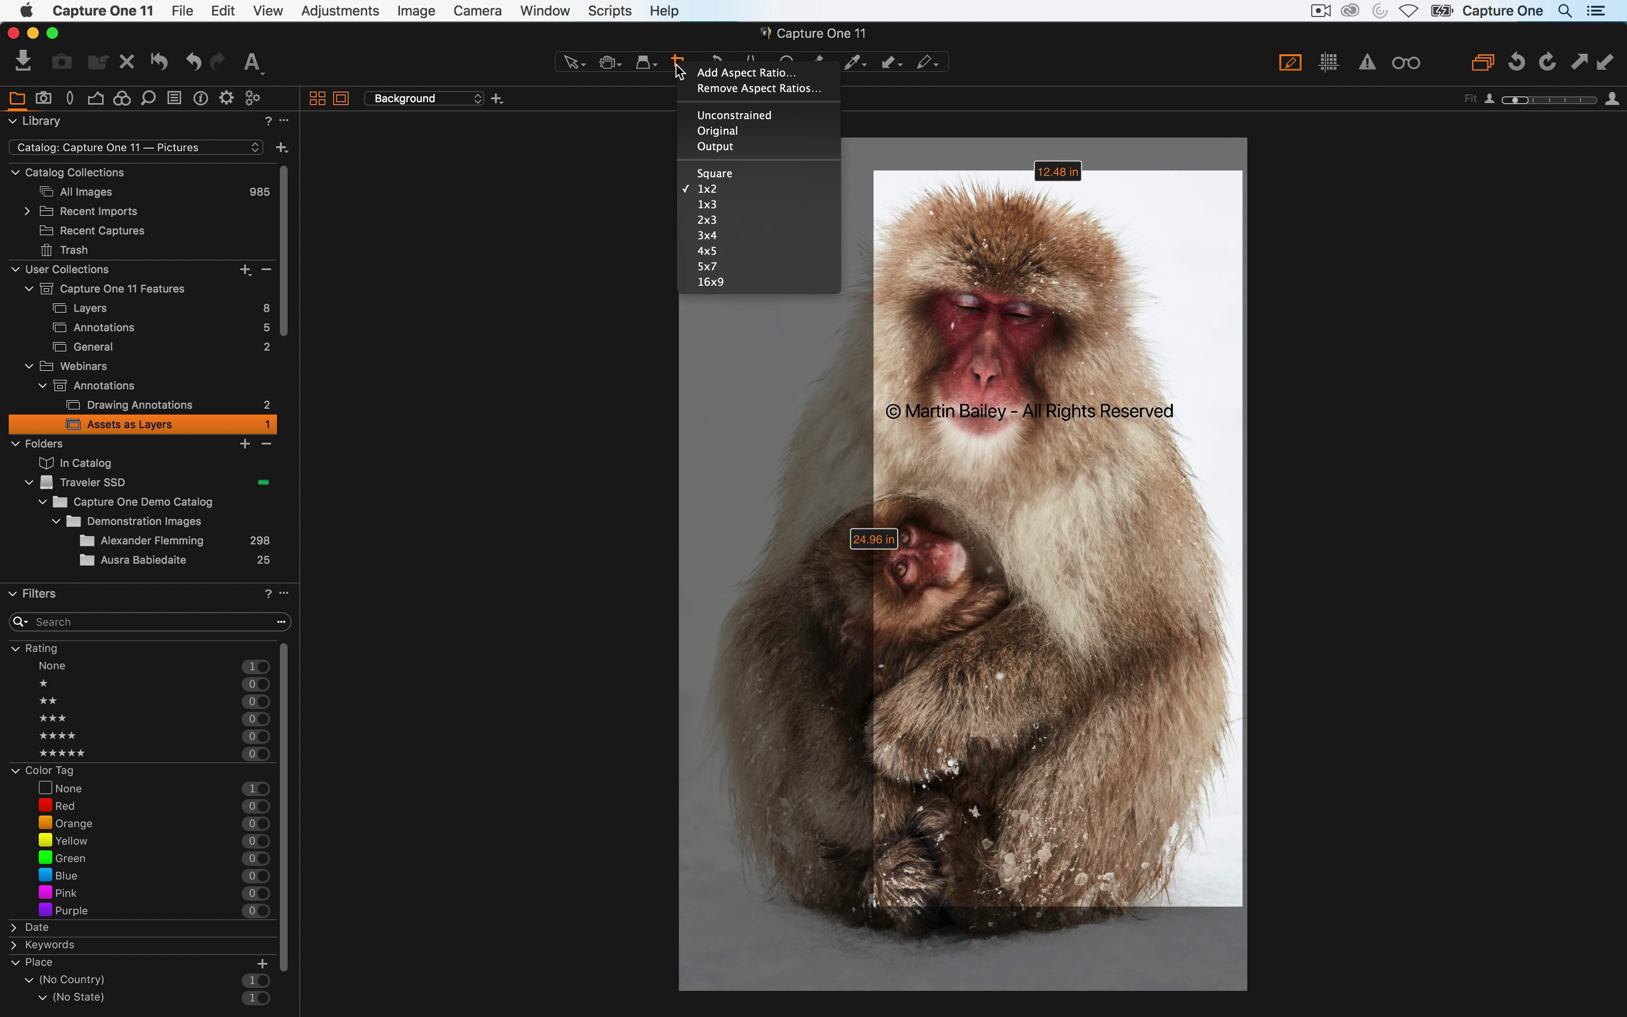
left_click(678, 66)
left_click(677, 65)
left_click(574, 237)
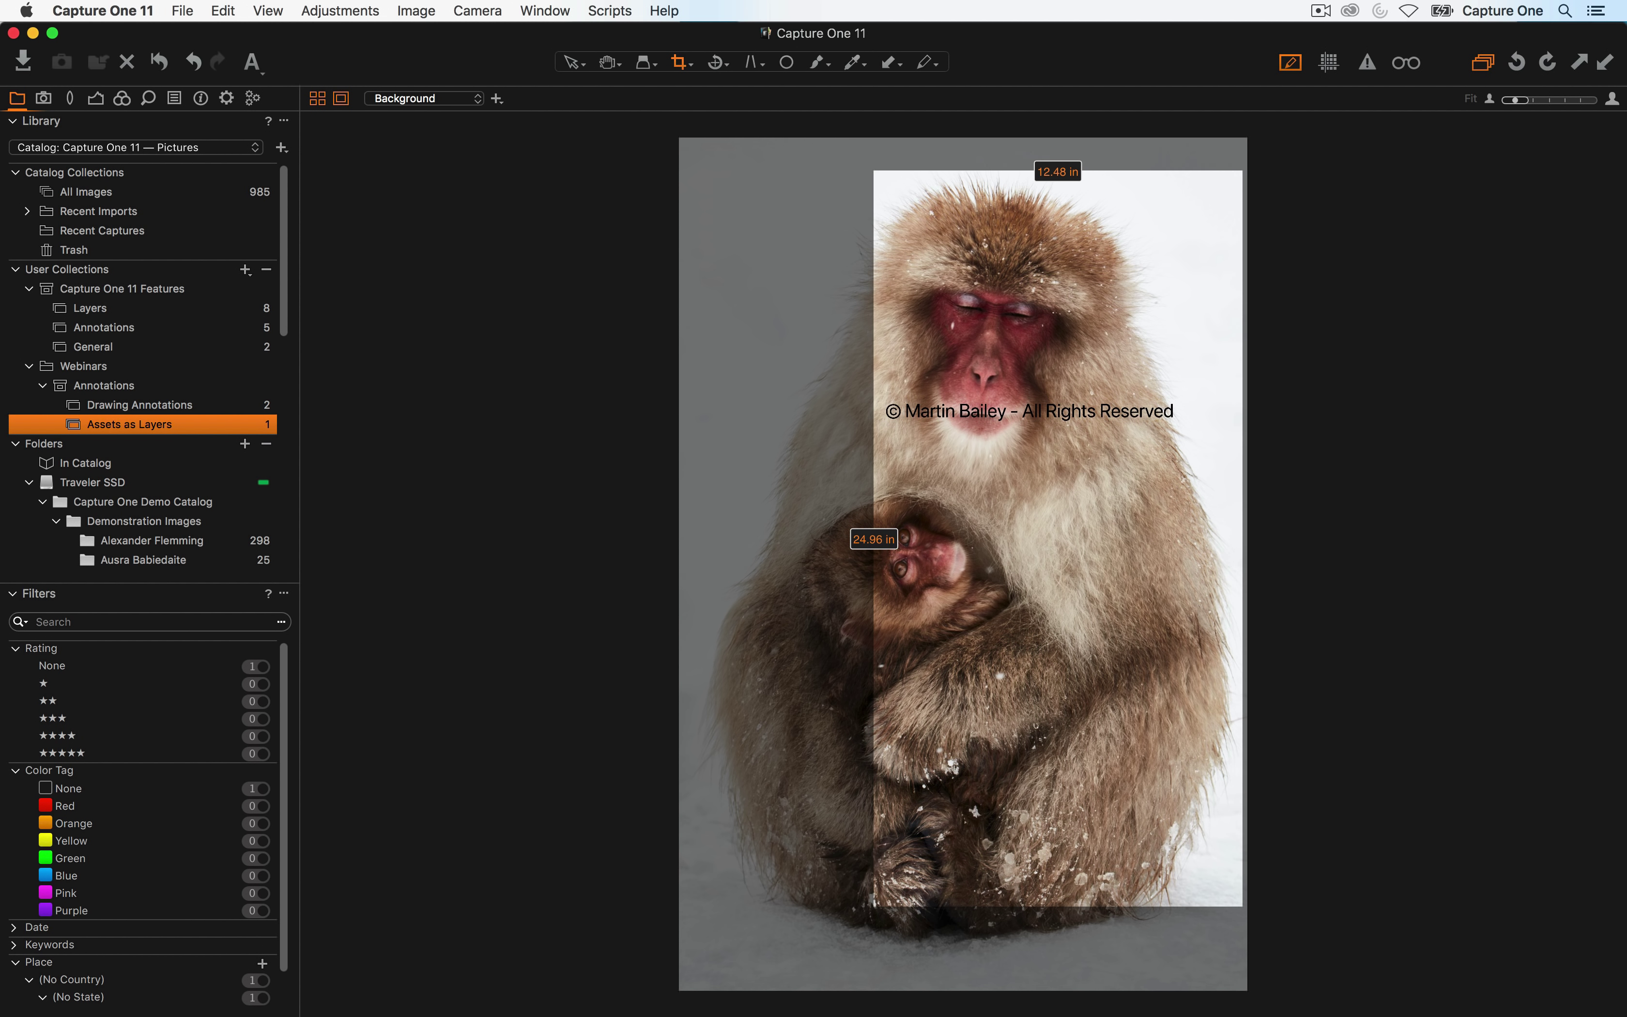
Switch to Photoshop and hide the Overlay and Watermark layers of the exported monkey PSD
key("super+Tab")
left_click(559, 515)
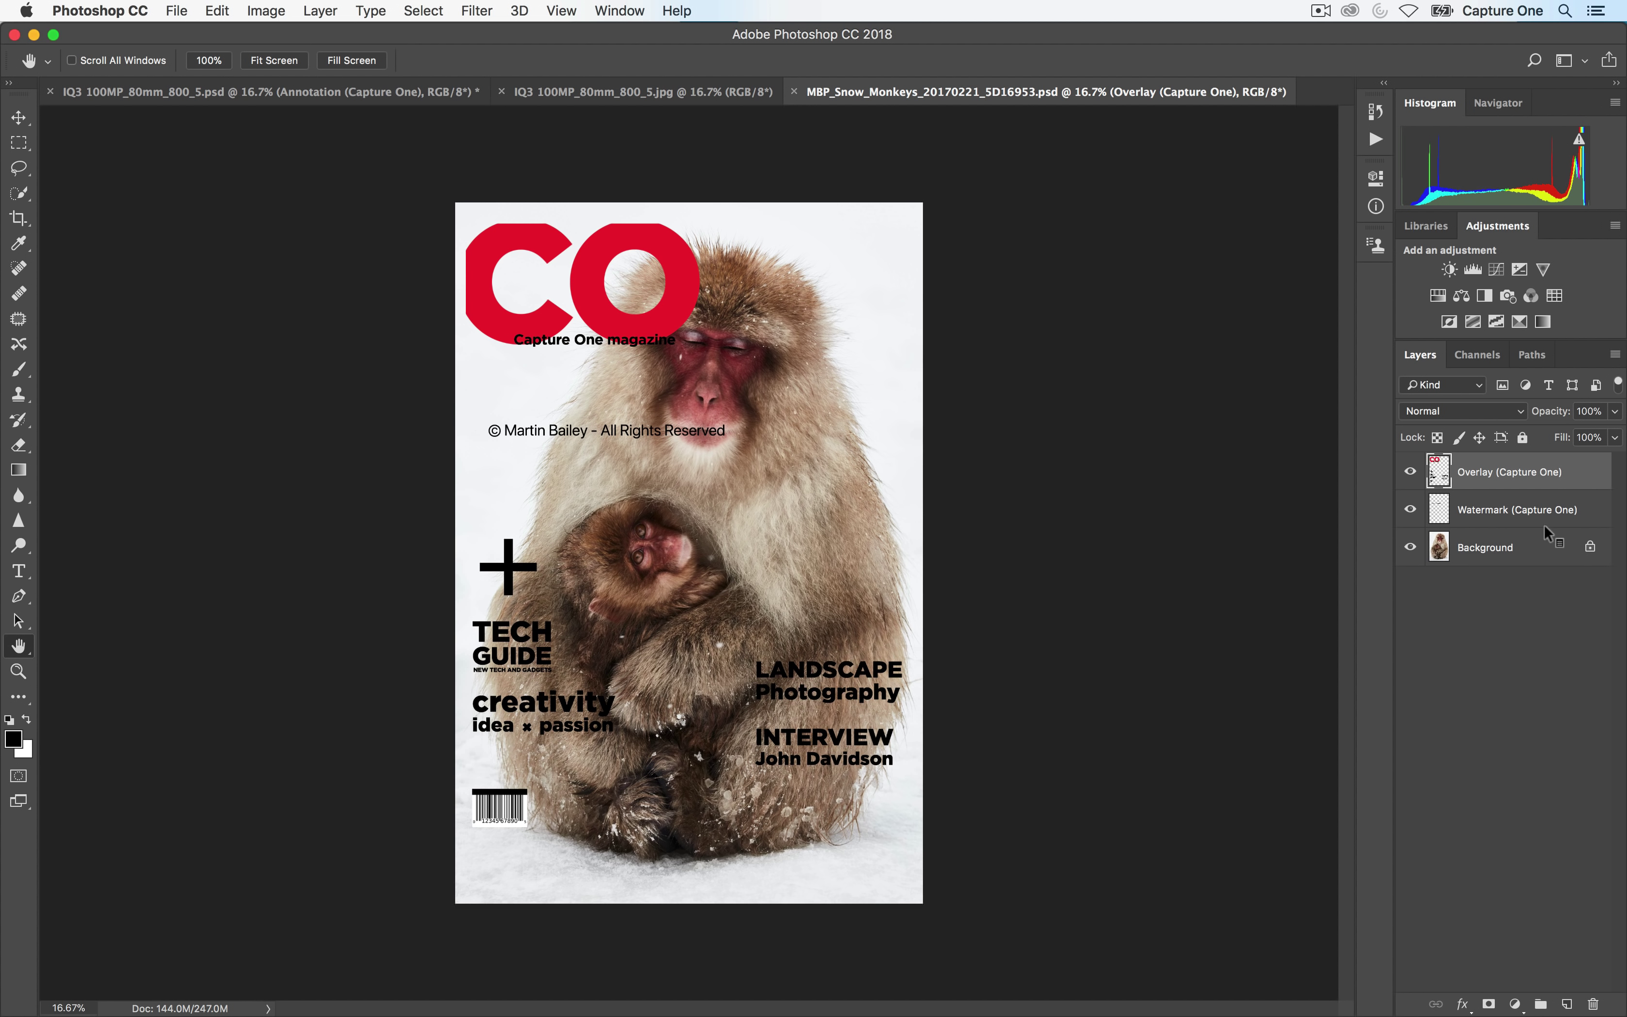
left_click(1412, 562)
left_click(1516, 473)
left_click(888, 273, "super")
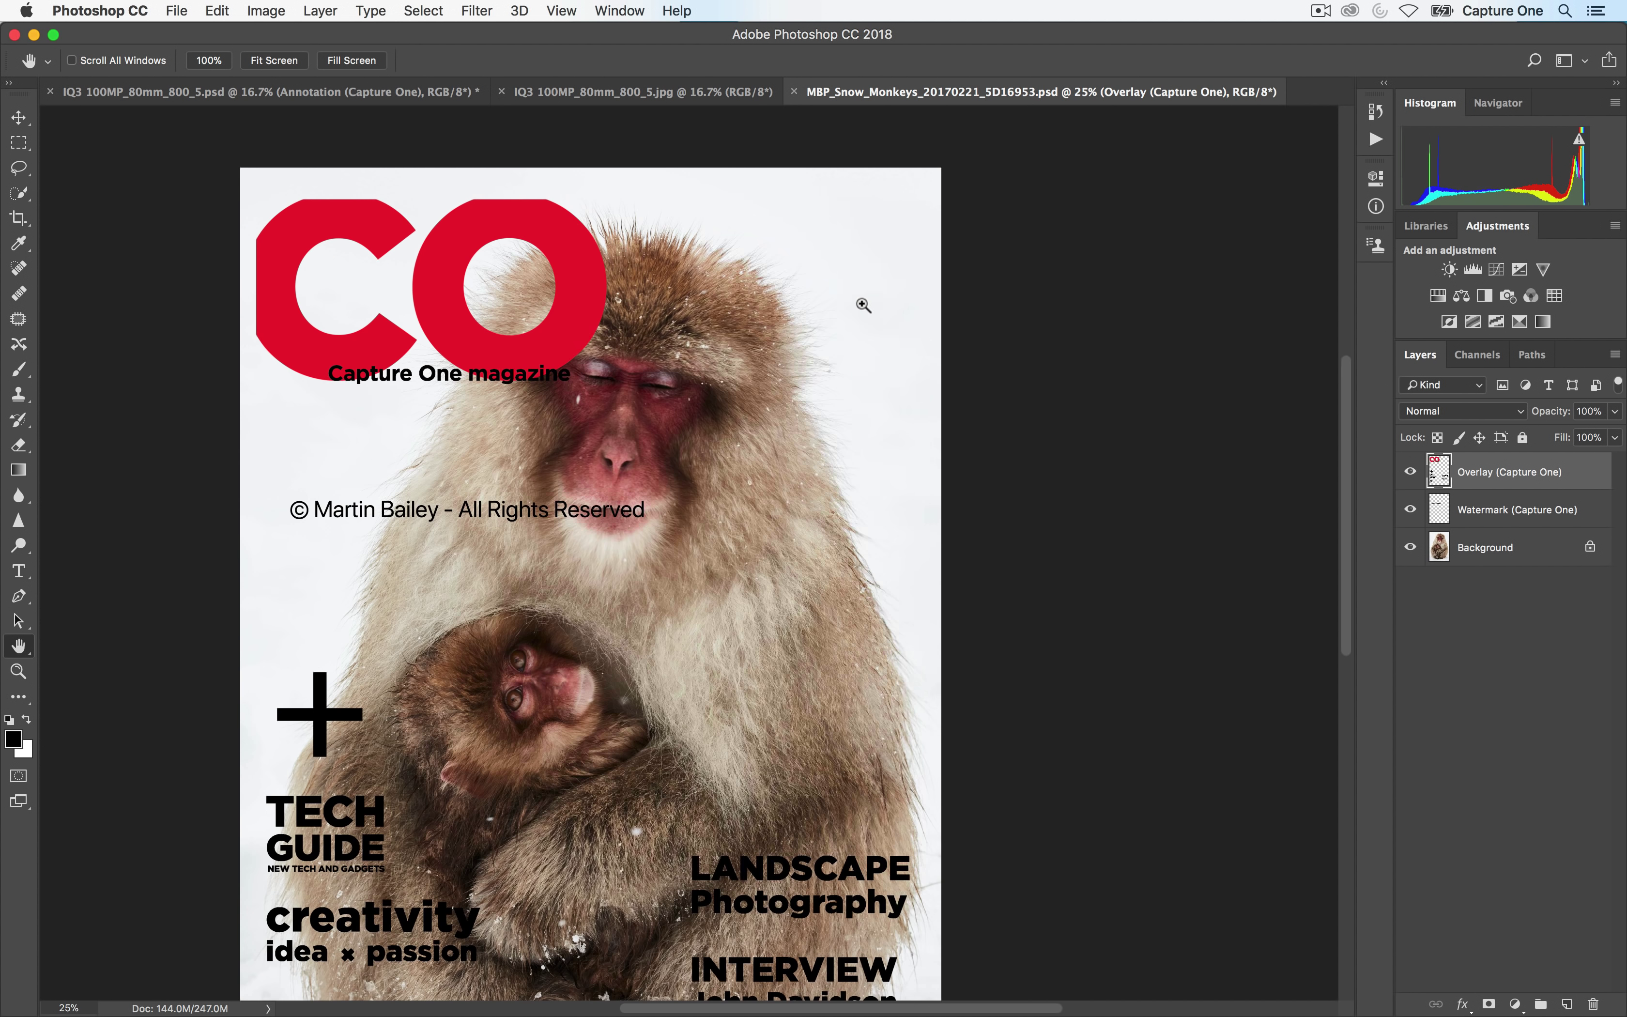
left_click_drag(646, 658, 785, 468)
left_click(1410, 472)
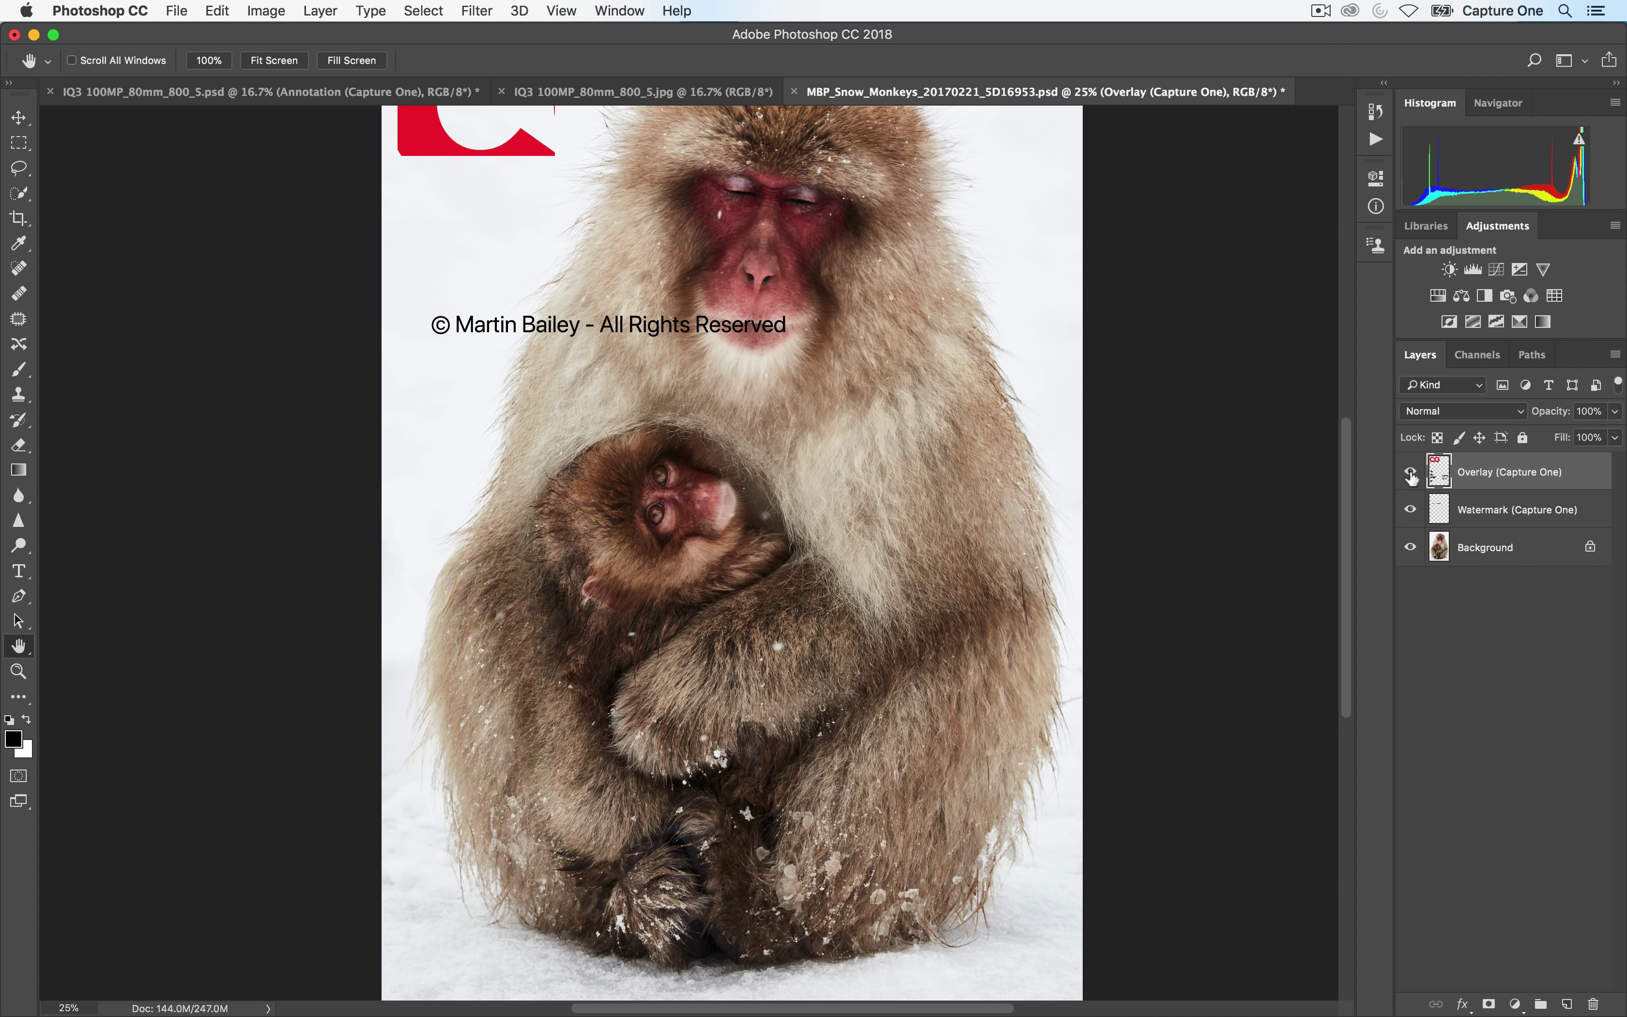
left_click_drag(1410, 474, 1411, 514)
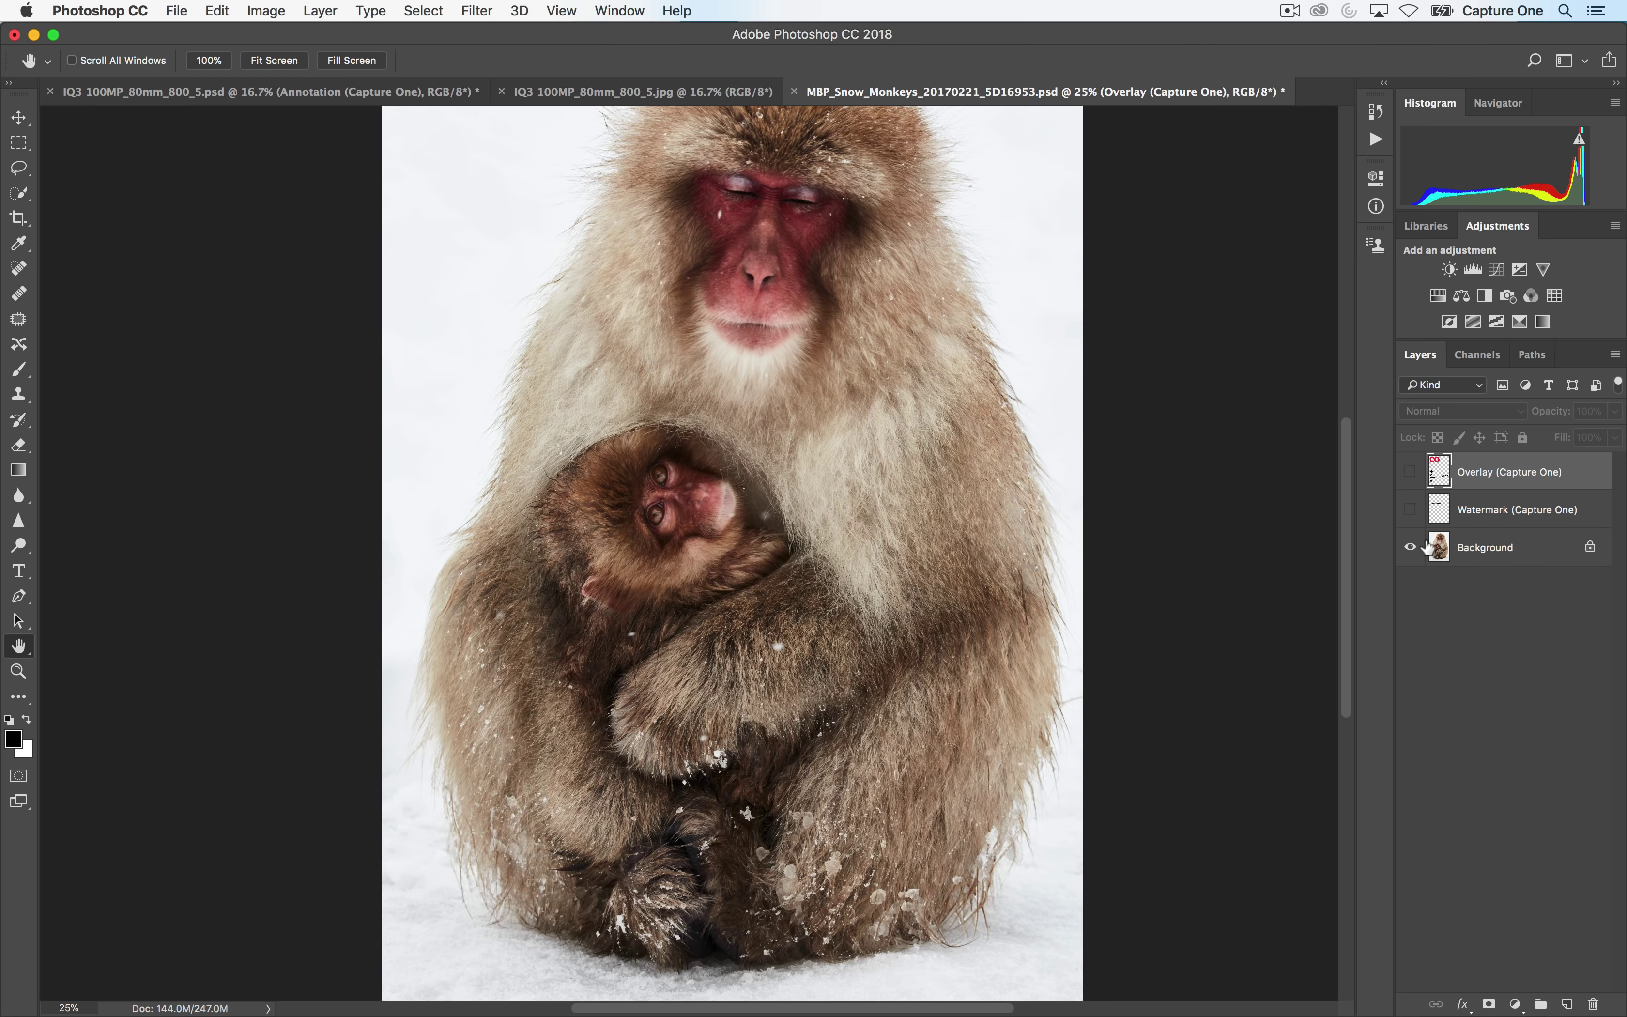
left_click_drag(1016, 464, 967, 502)
key("super+minus")
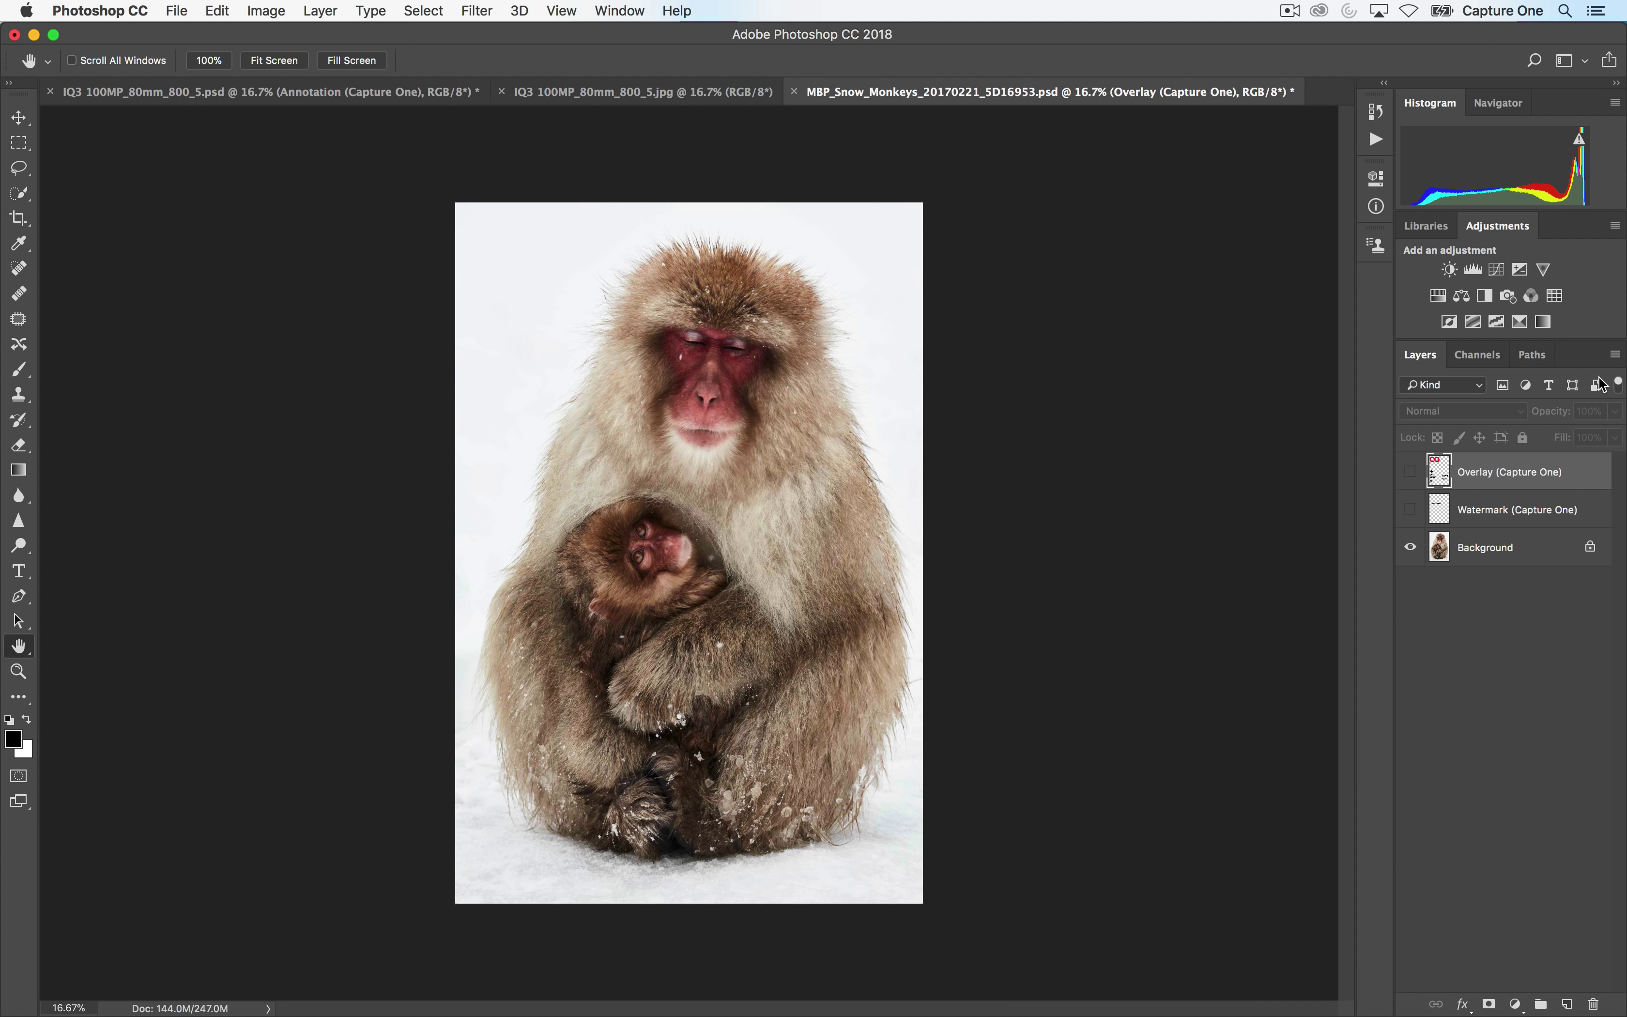
Display the Crop (Capture One) path over the image and show the Overlay layer again
left_click(1538, 362)
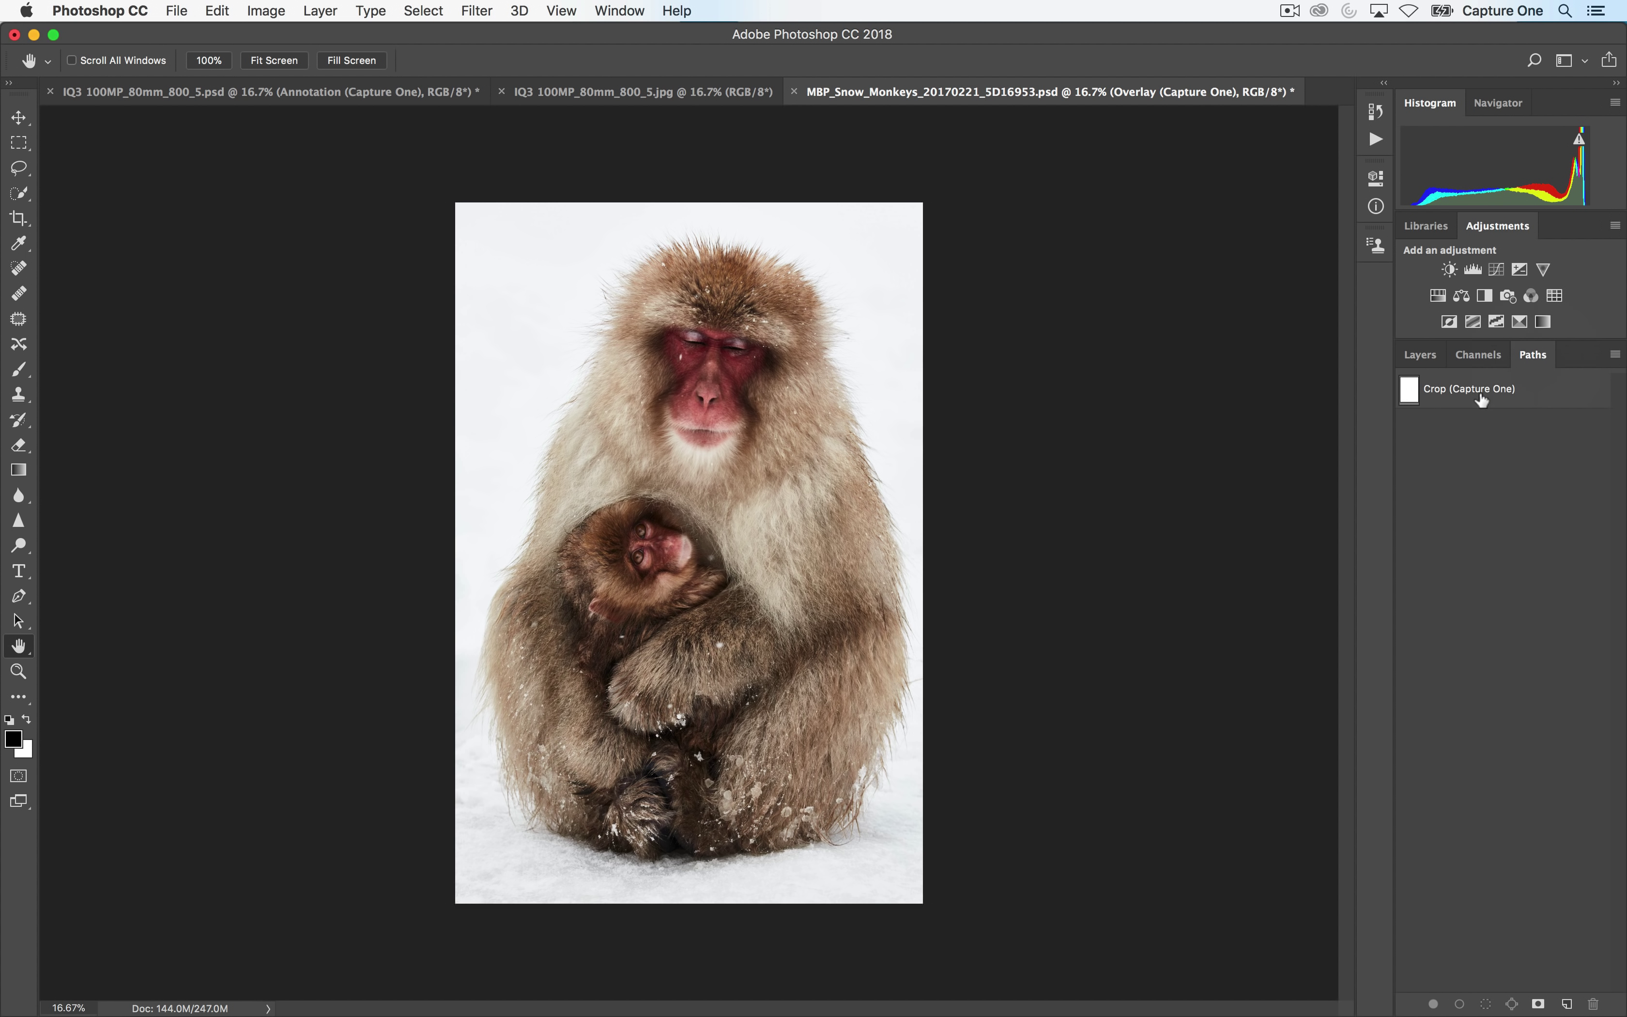
left_click(1414, 397)
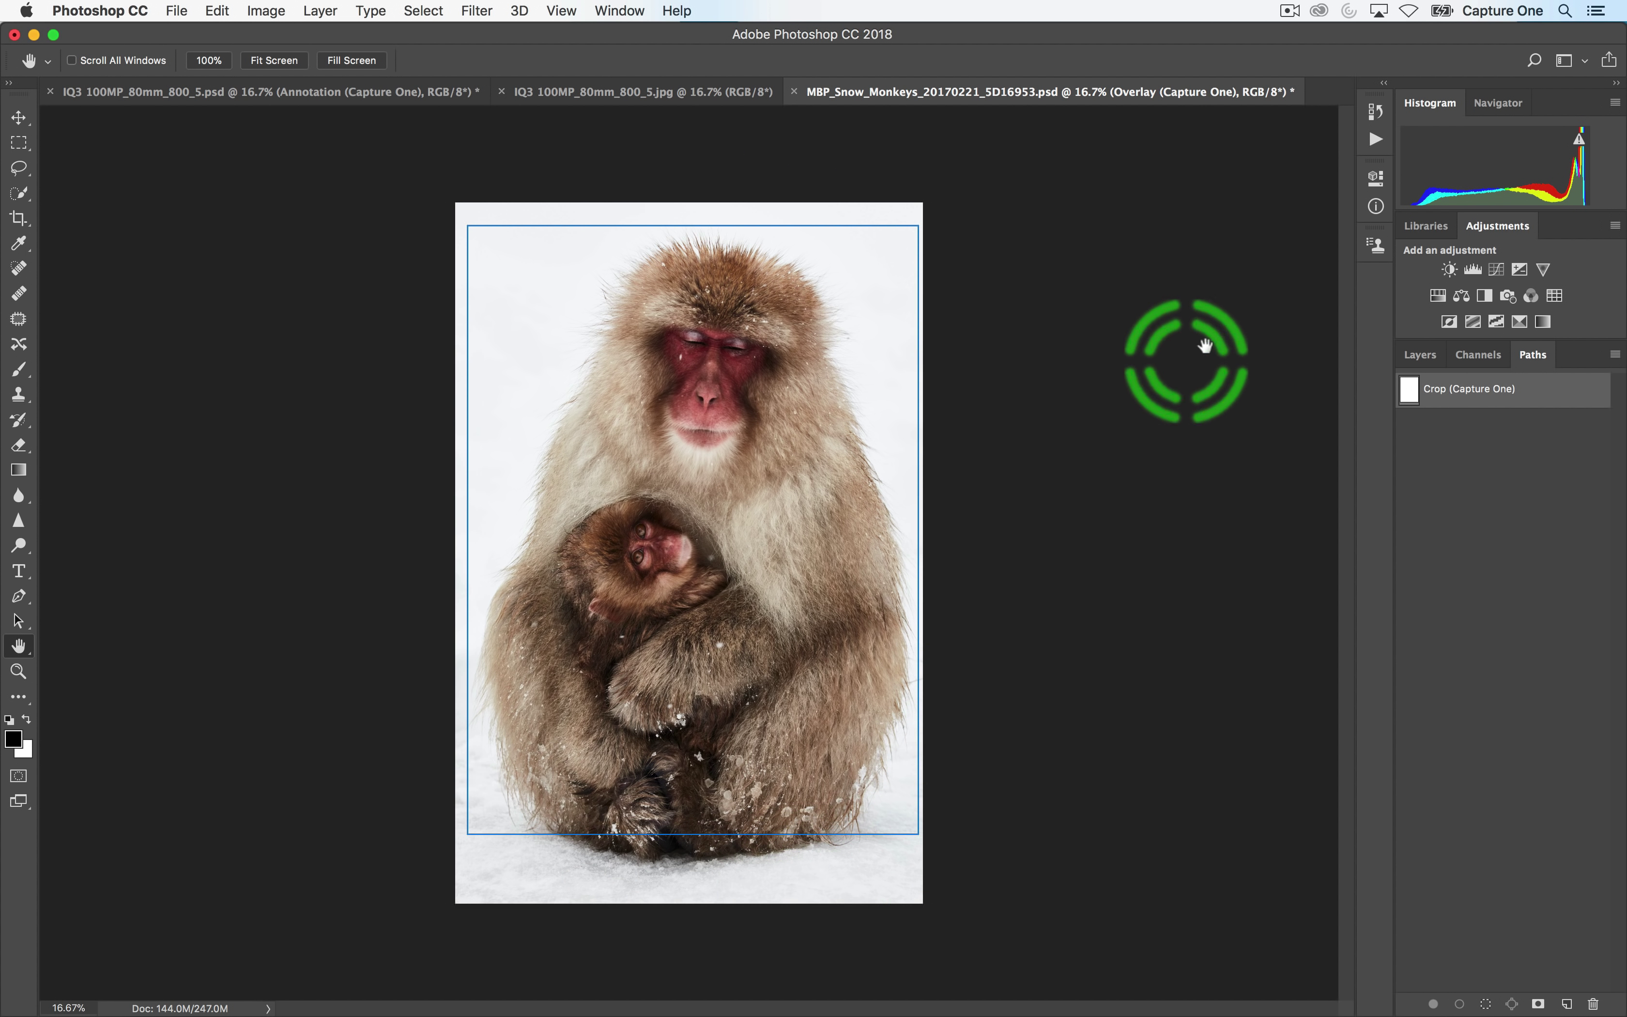
left_click(1420, 355)
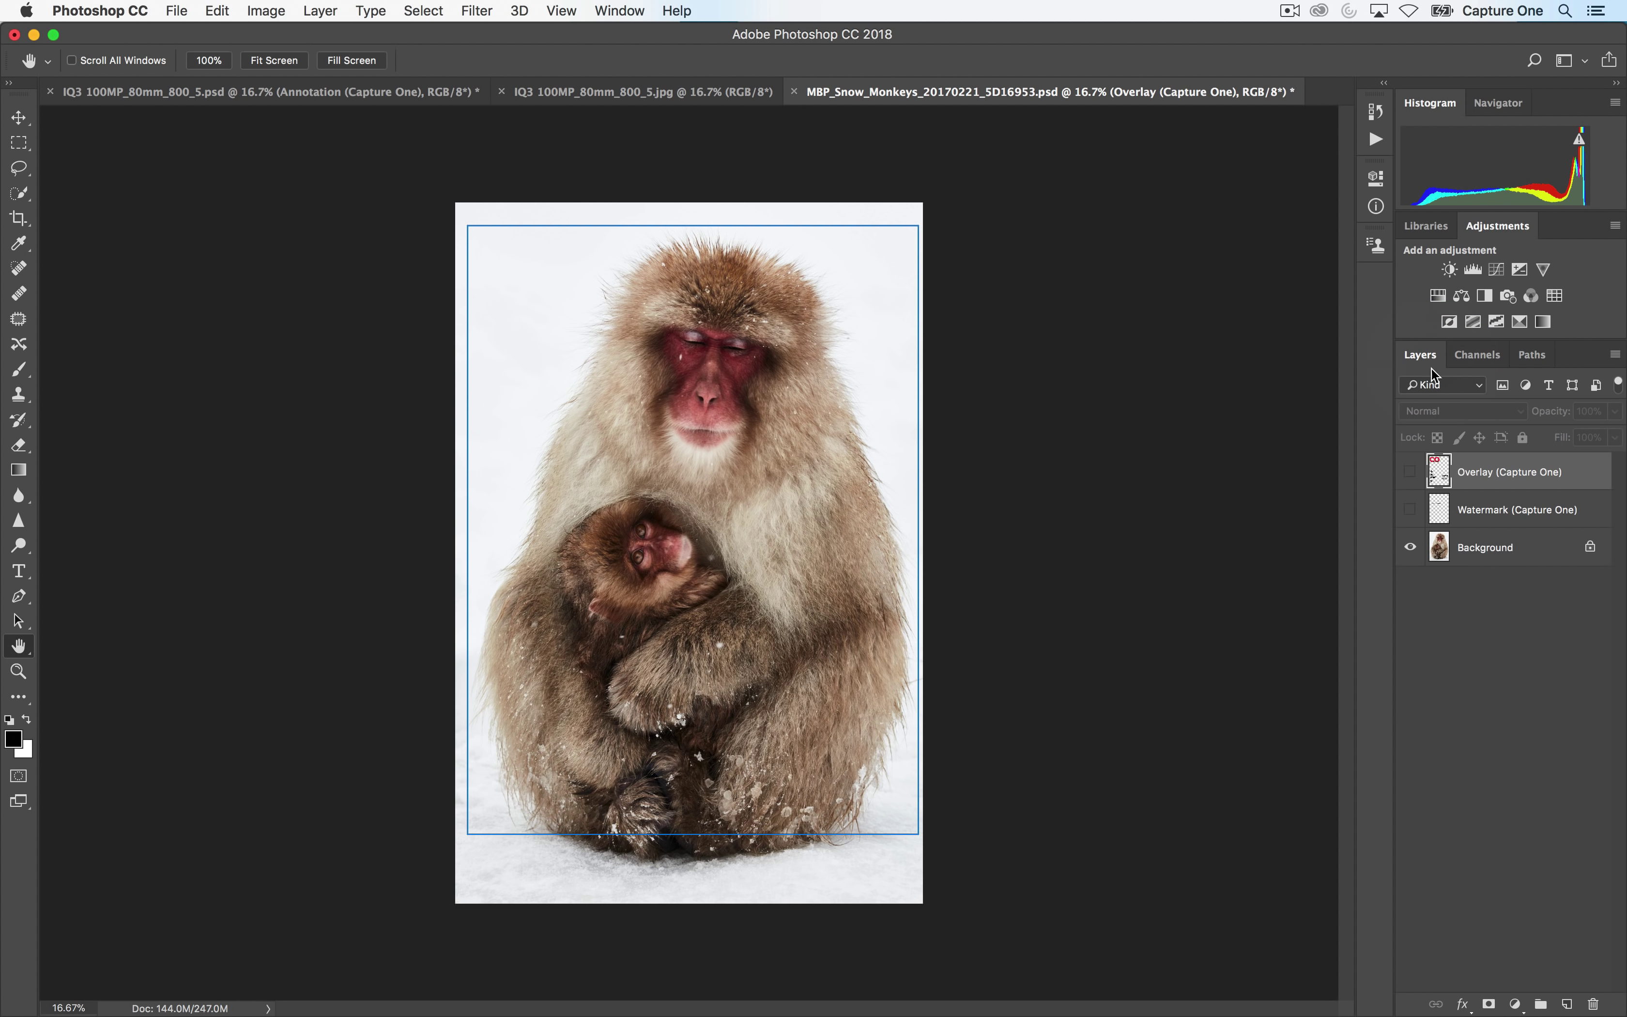
left_click(1410, 471)
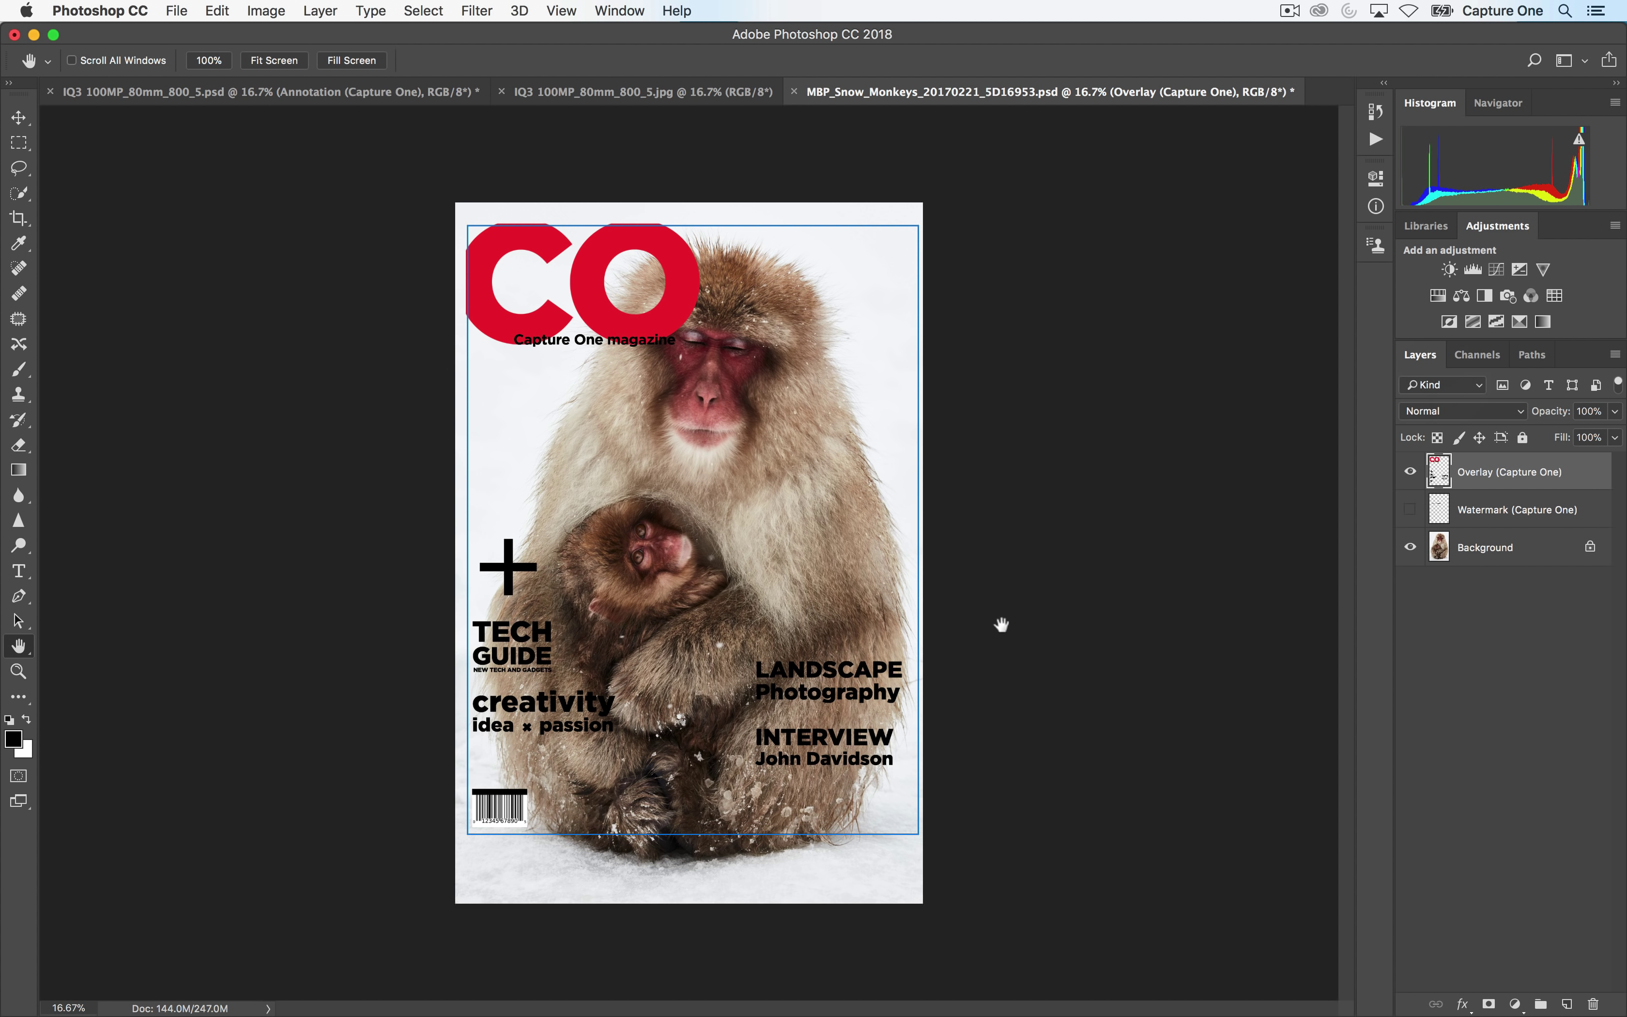
left_click(1540, 358)
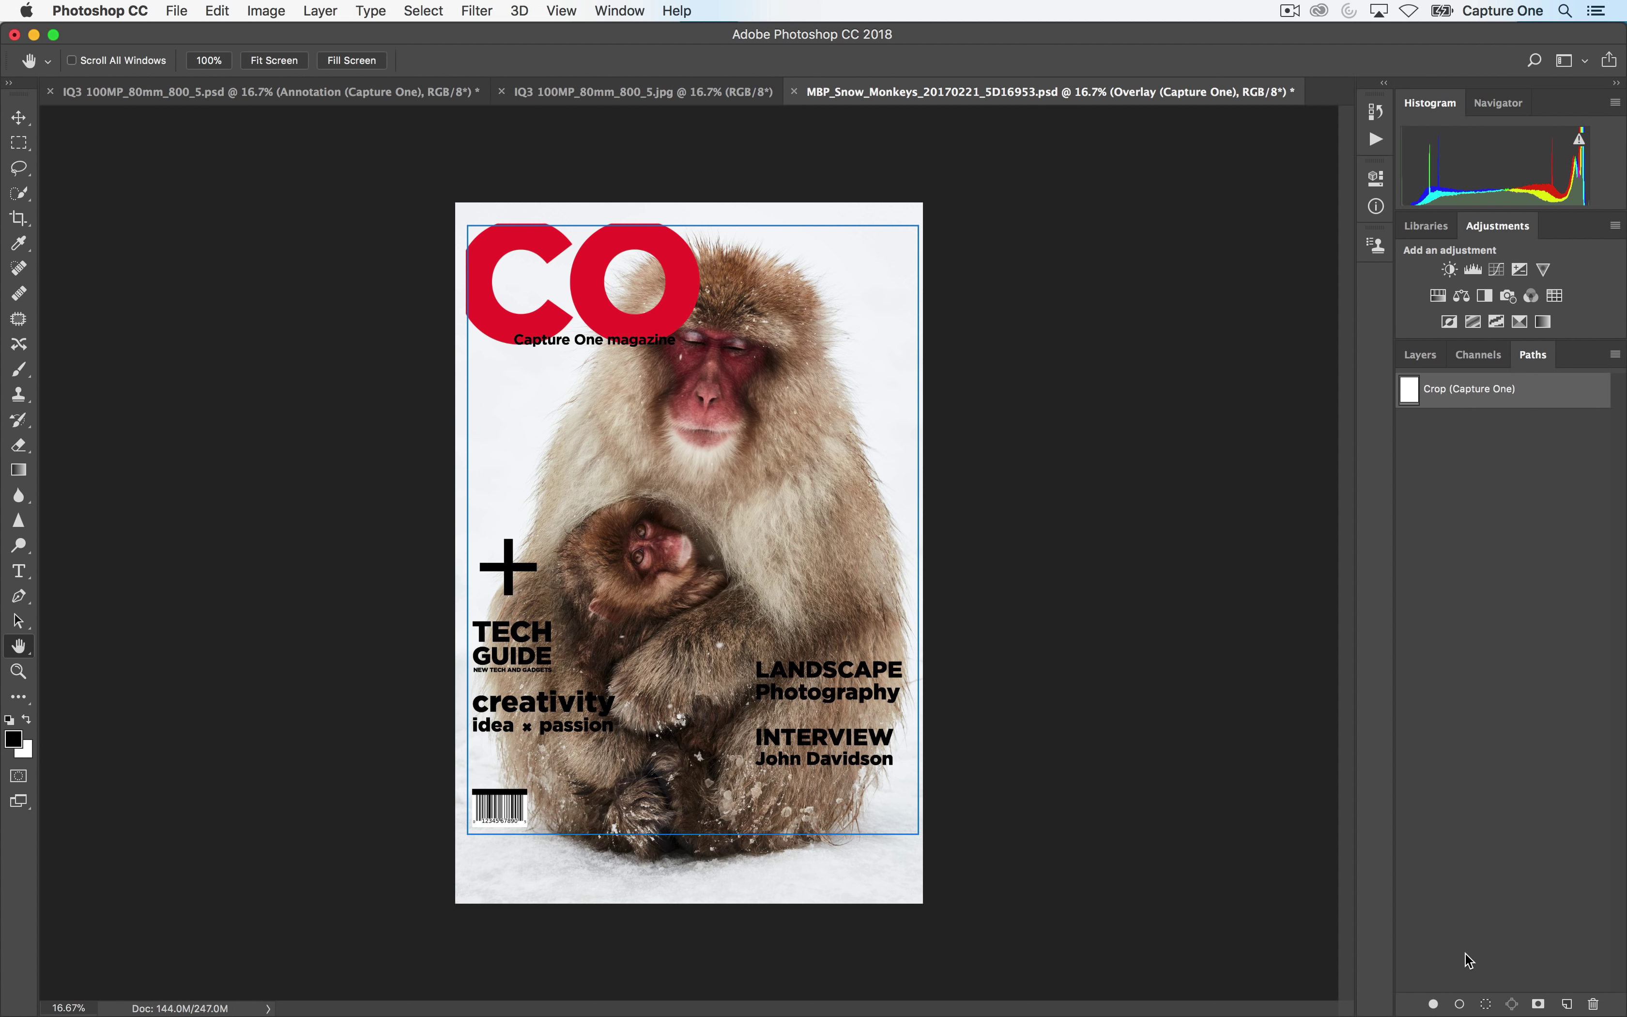
left_click_drag(898, 895, 431, 430)
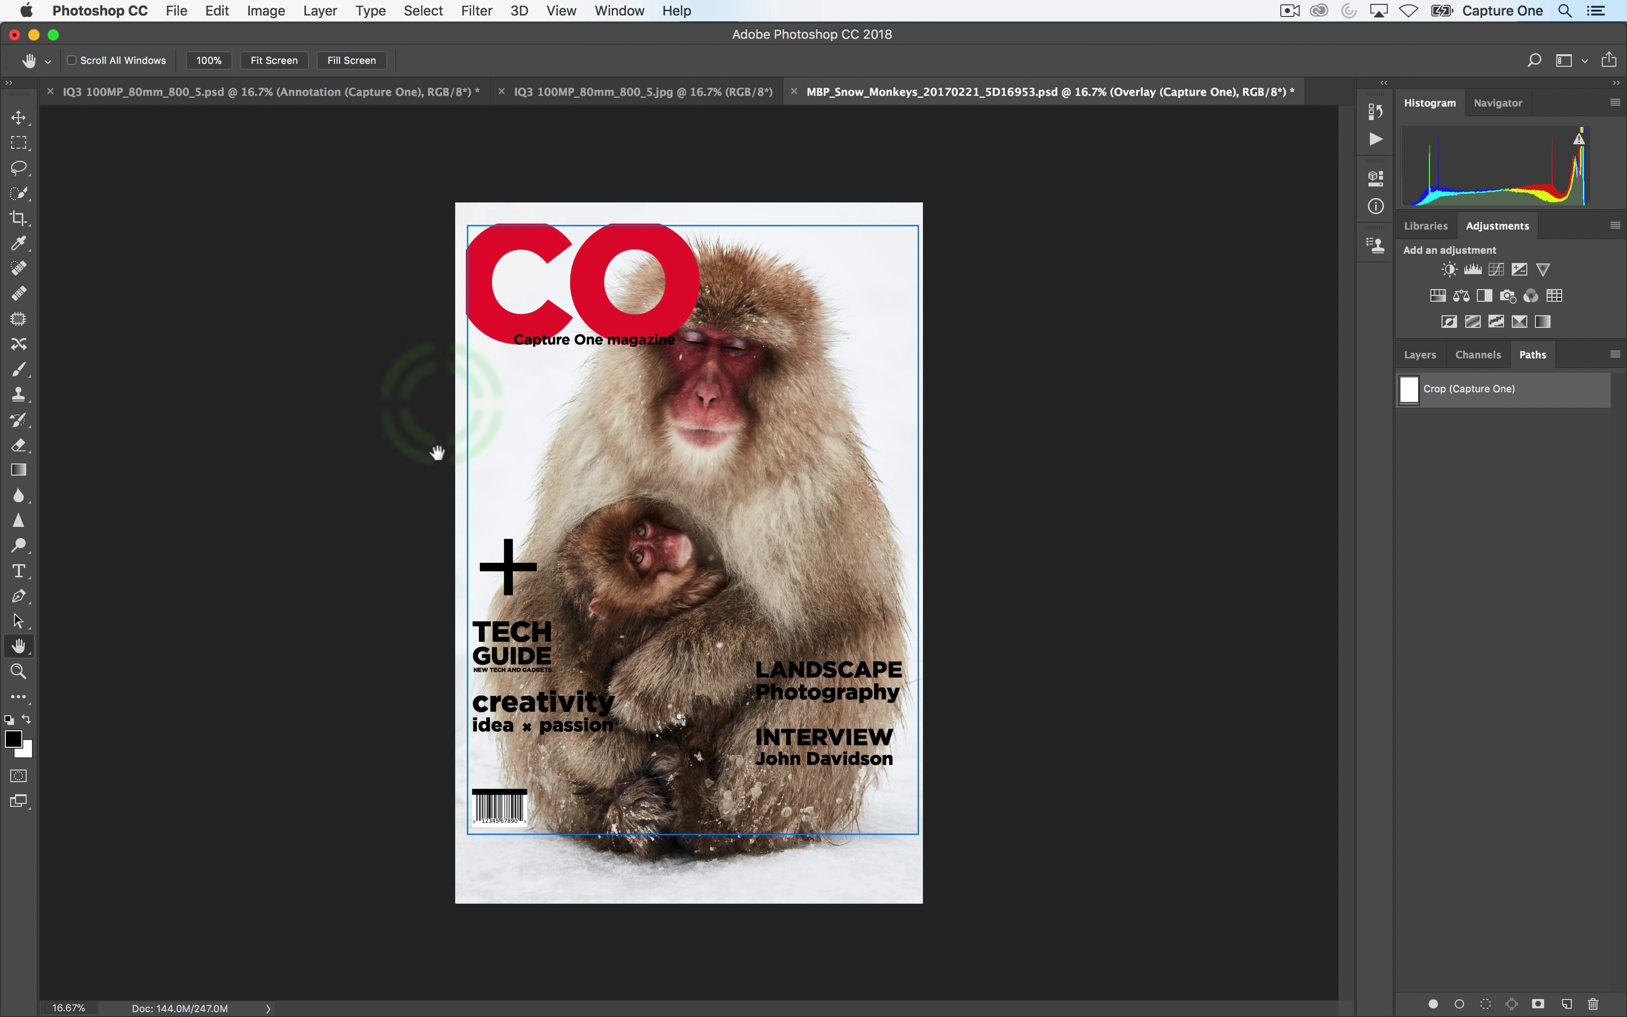
Load the Crop (Capture One) path as a selection and crop the monkey cover to it
left_click(1485, 1004)
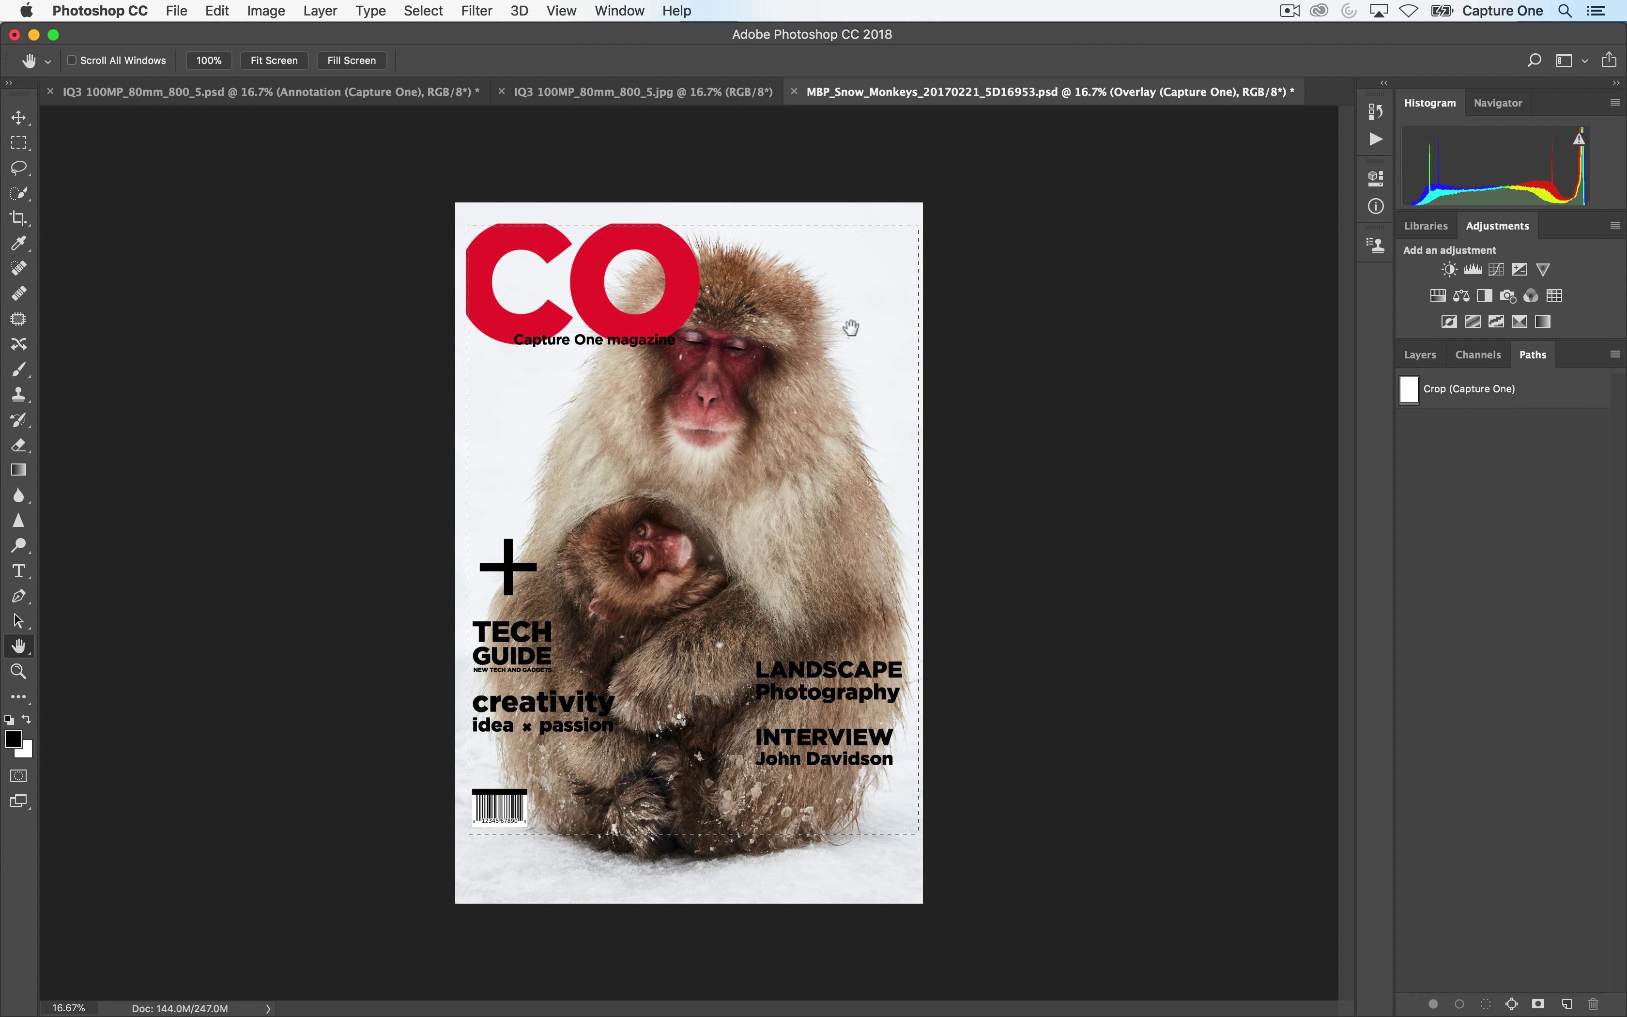
left_click(218, 9)
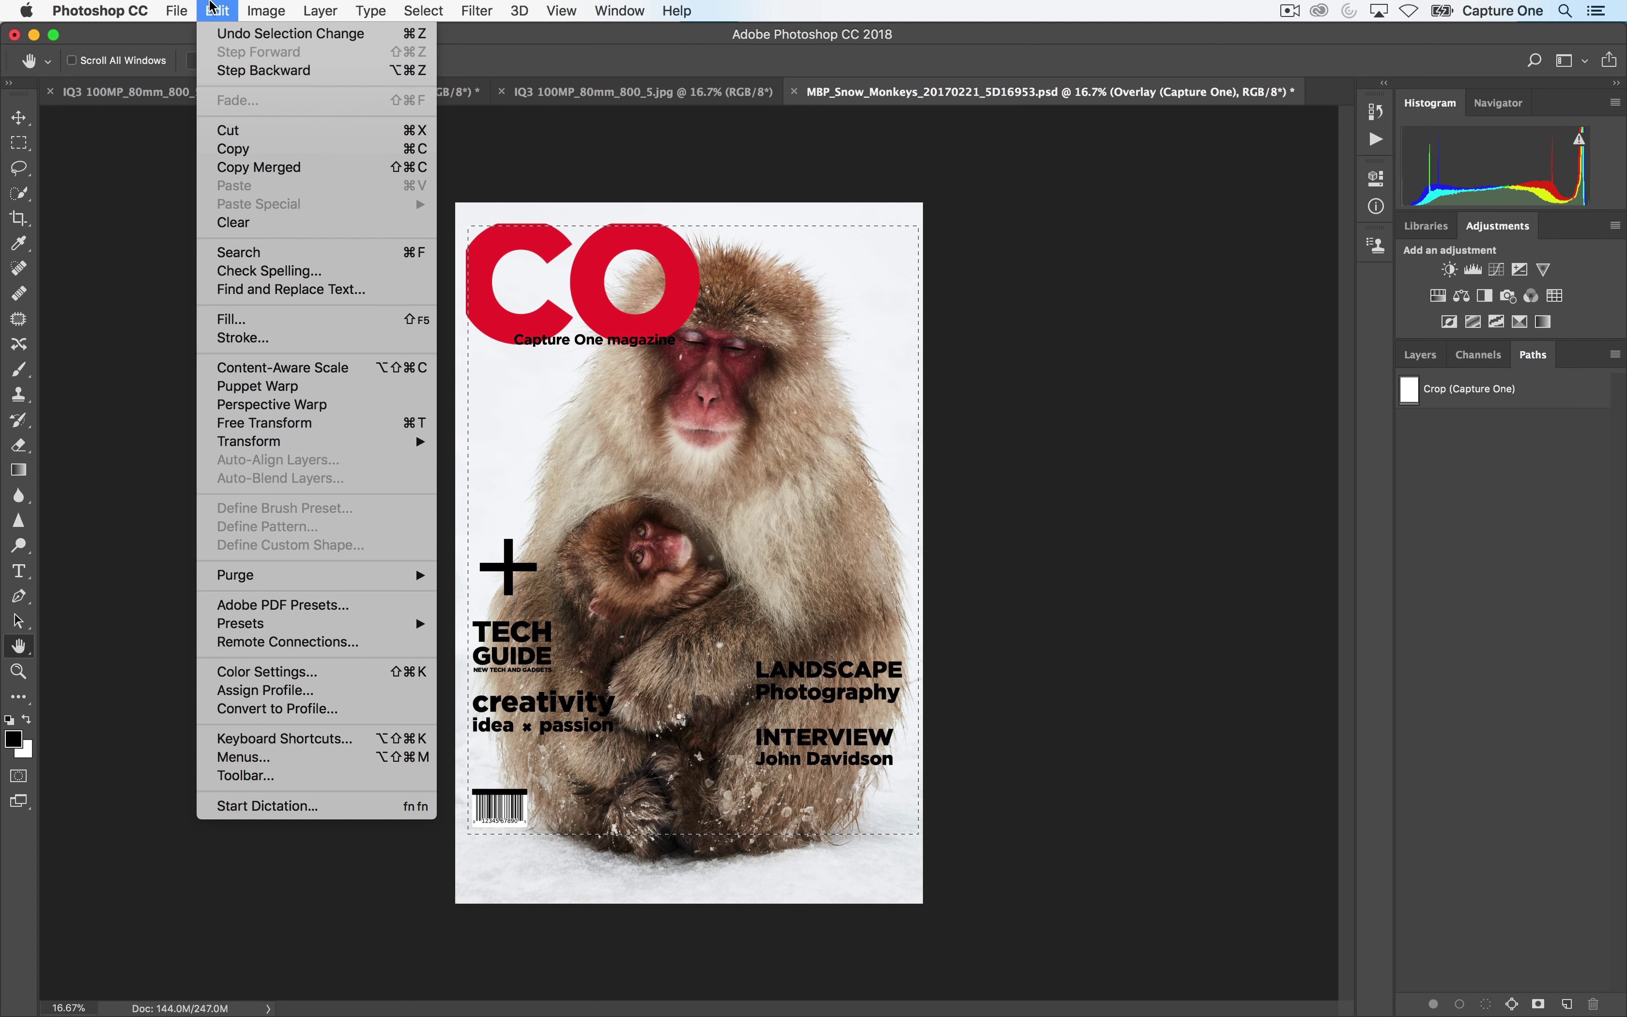
mouse_move(176, 11)
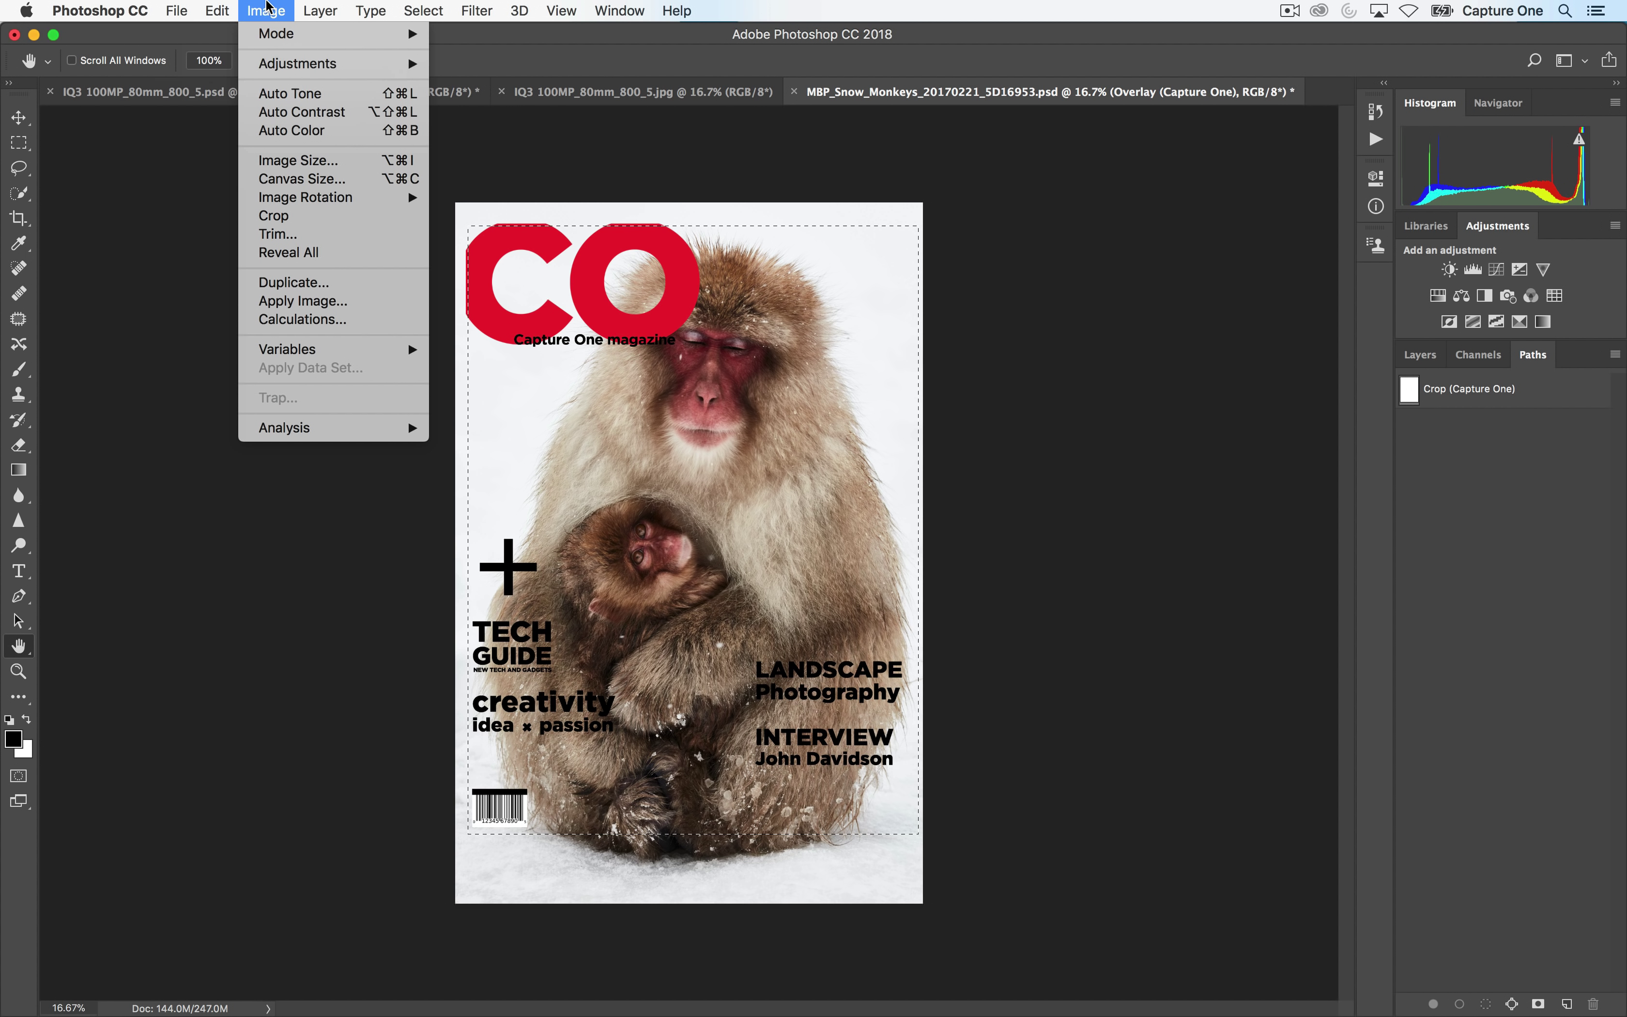
mouse_move(272, 9)
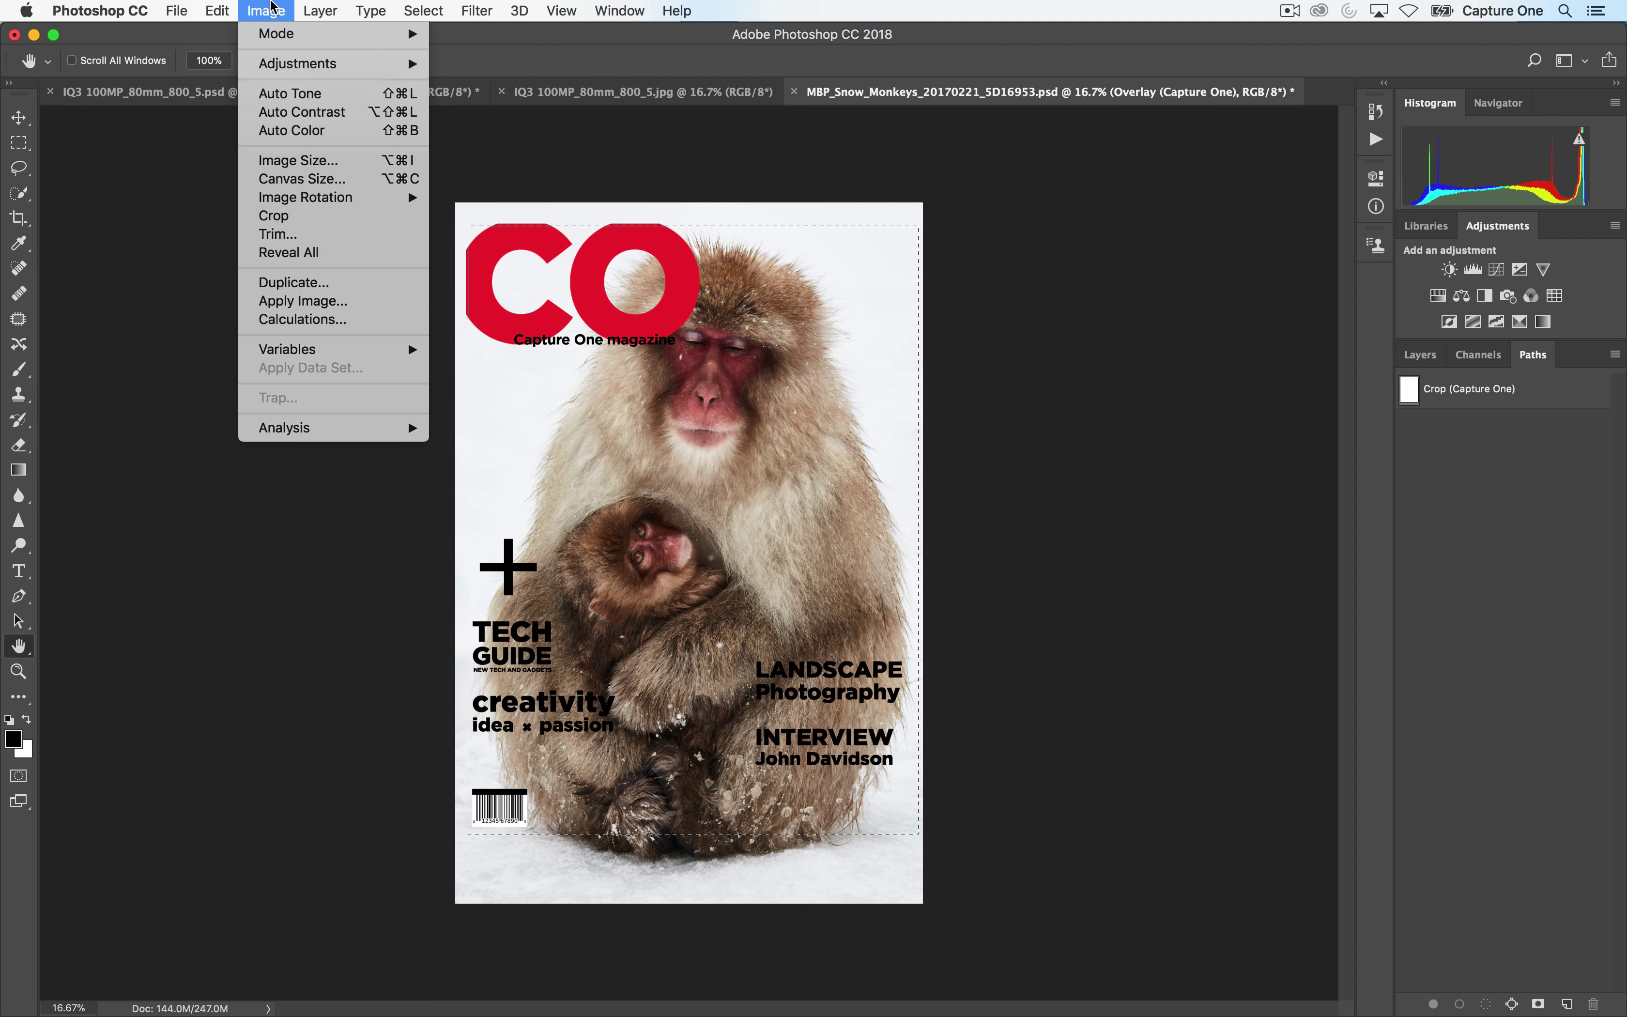
left_click(275, 215)
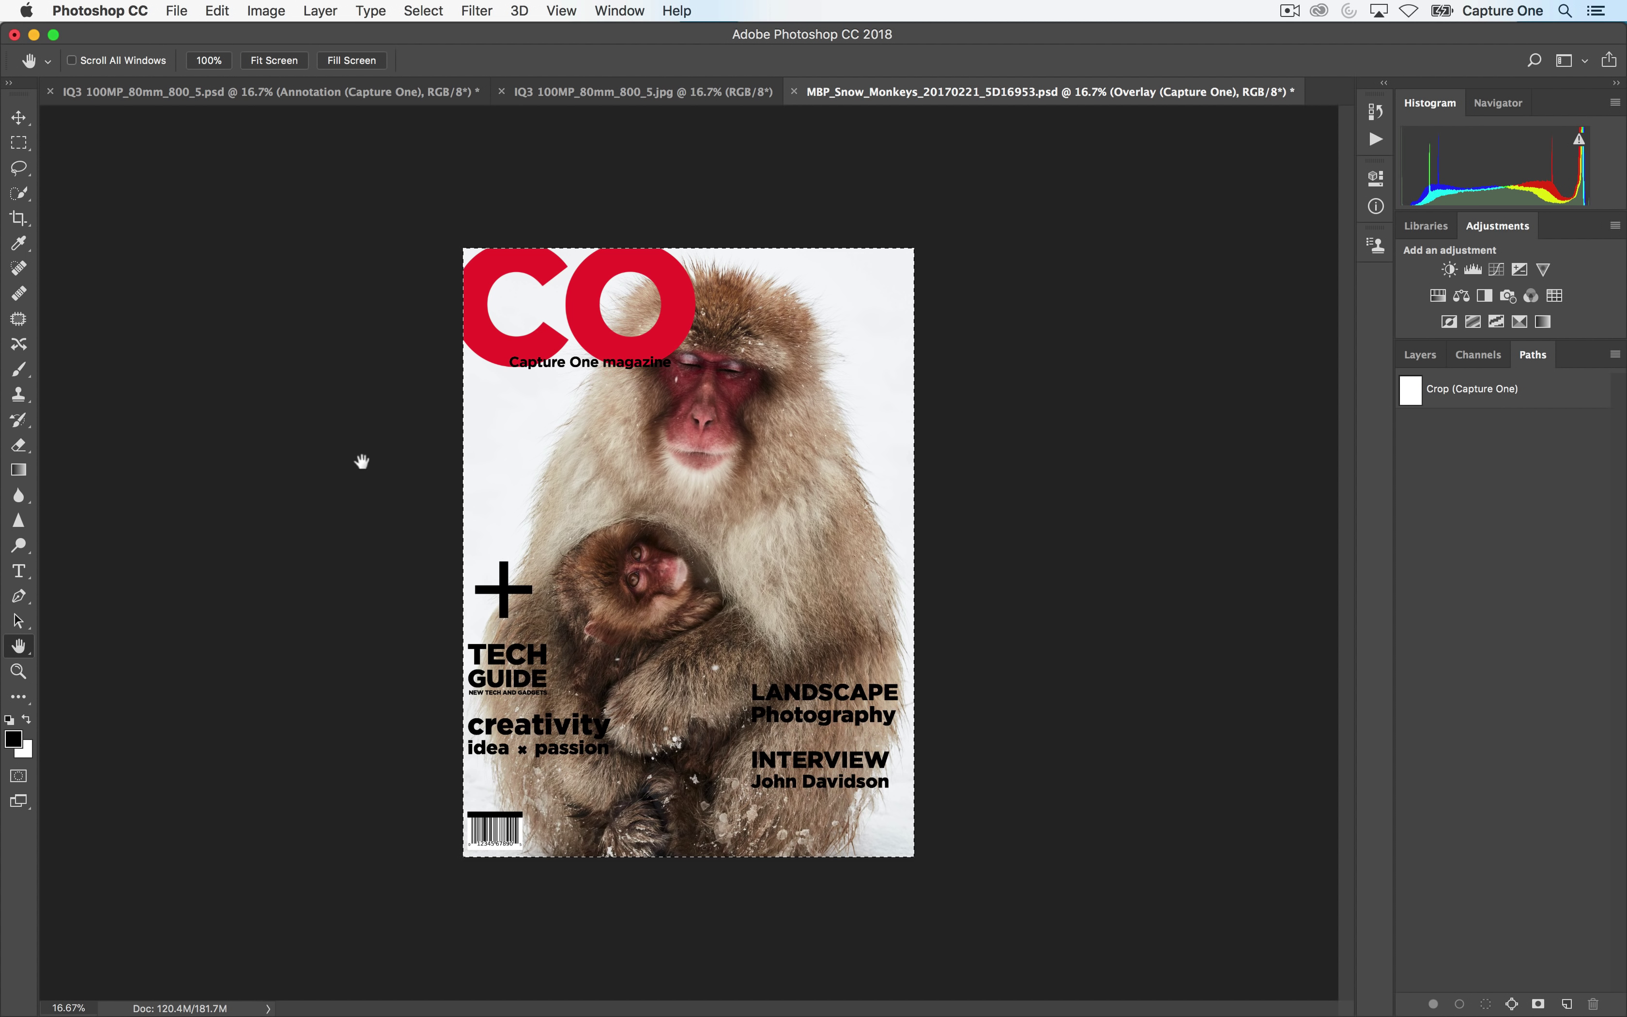
Switch to Capture One and set the Asset as Layer recipe's output sharpening to Disable all
key("super+Tab")
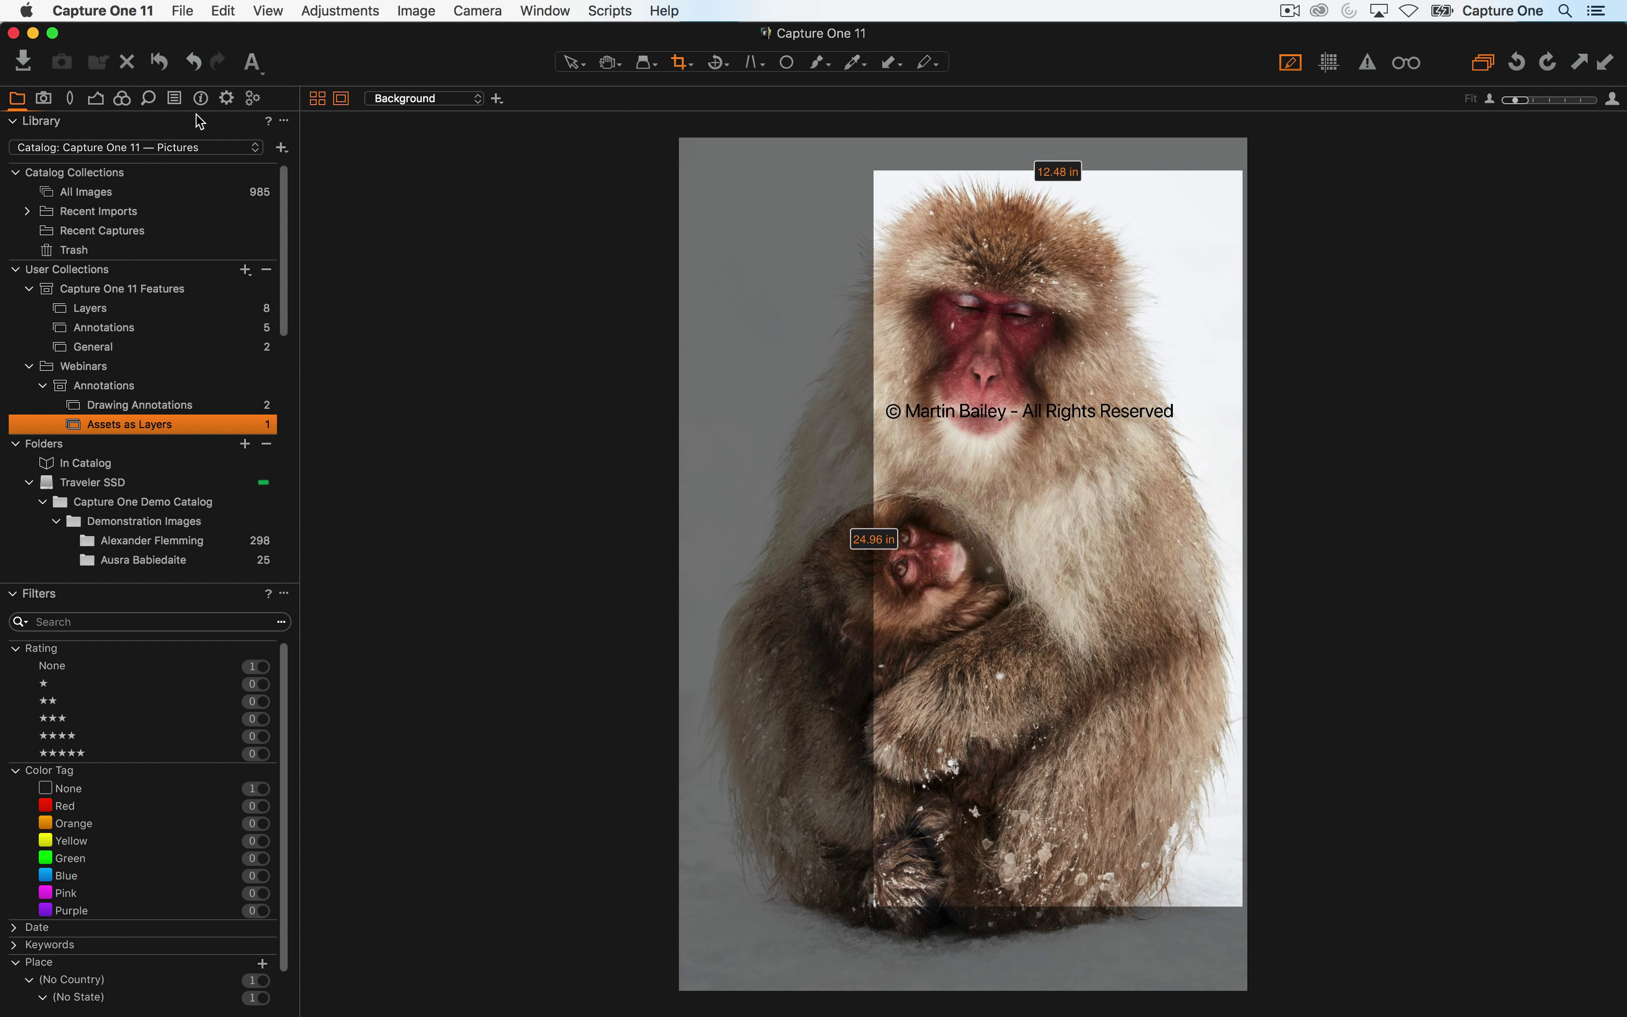
left_click(227, 98)
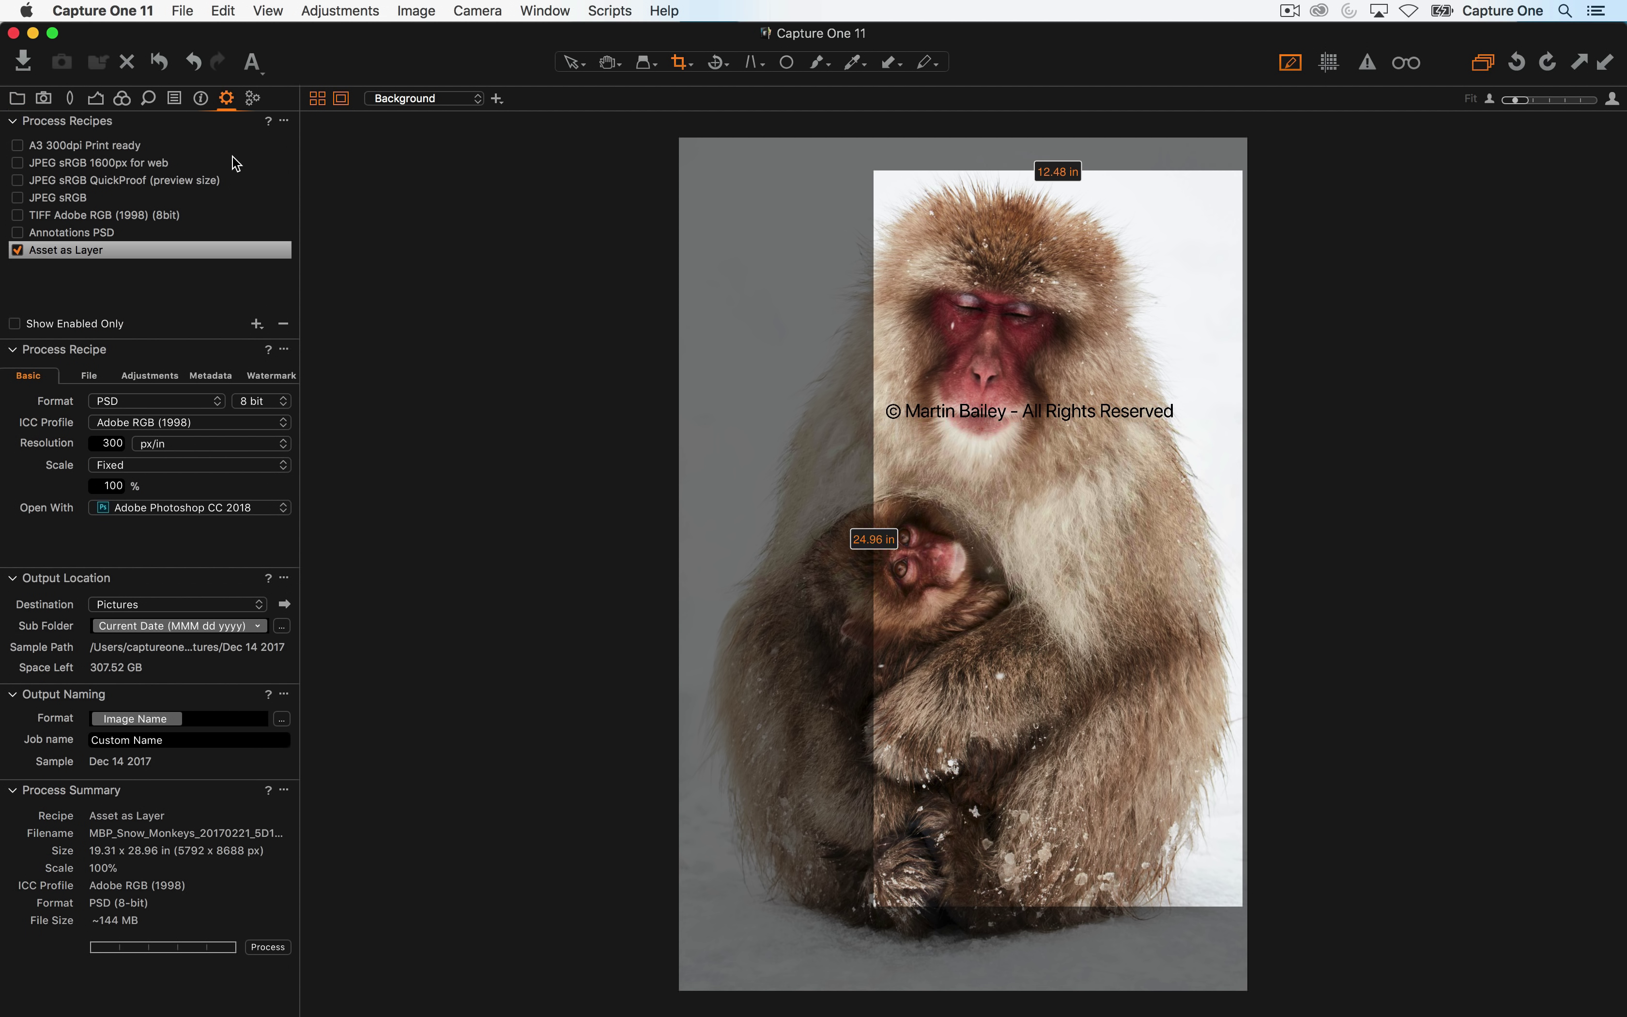
left_click(151, 375)
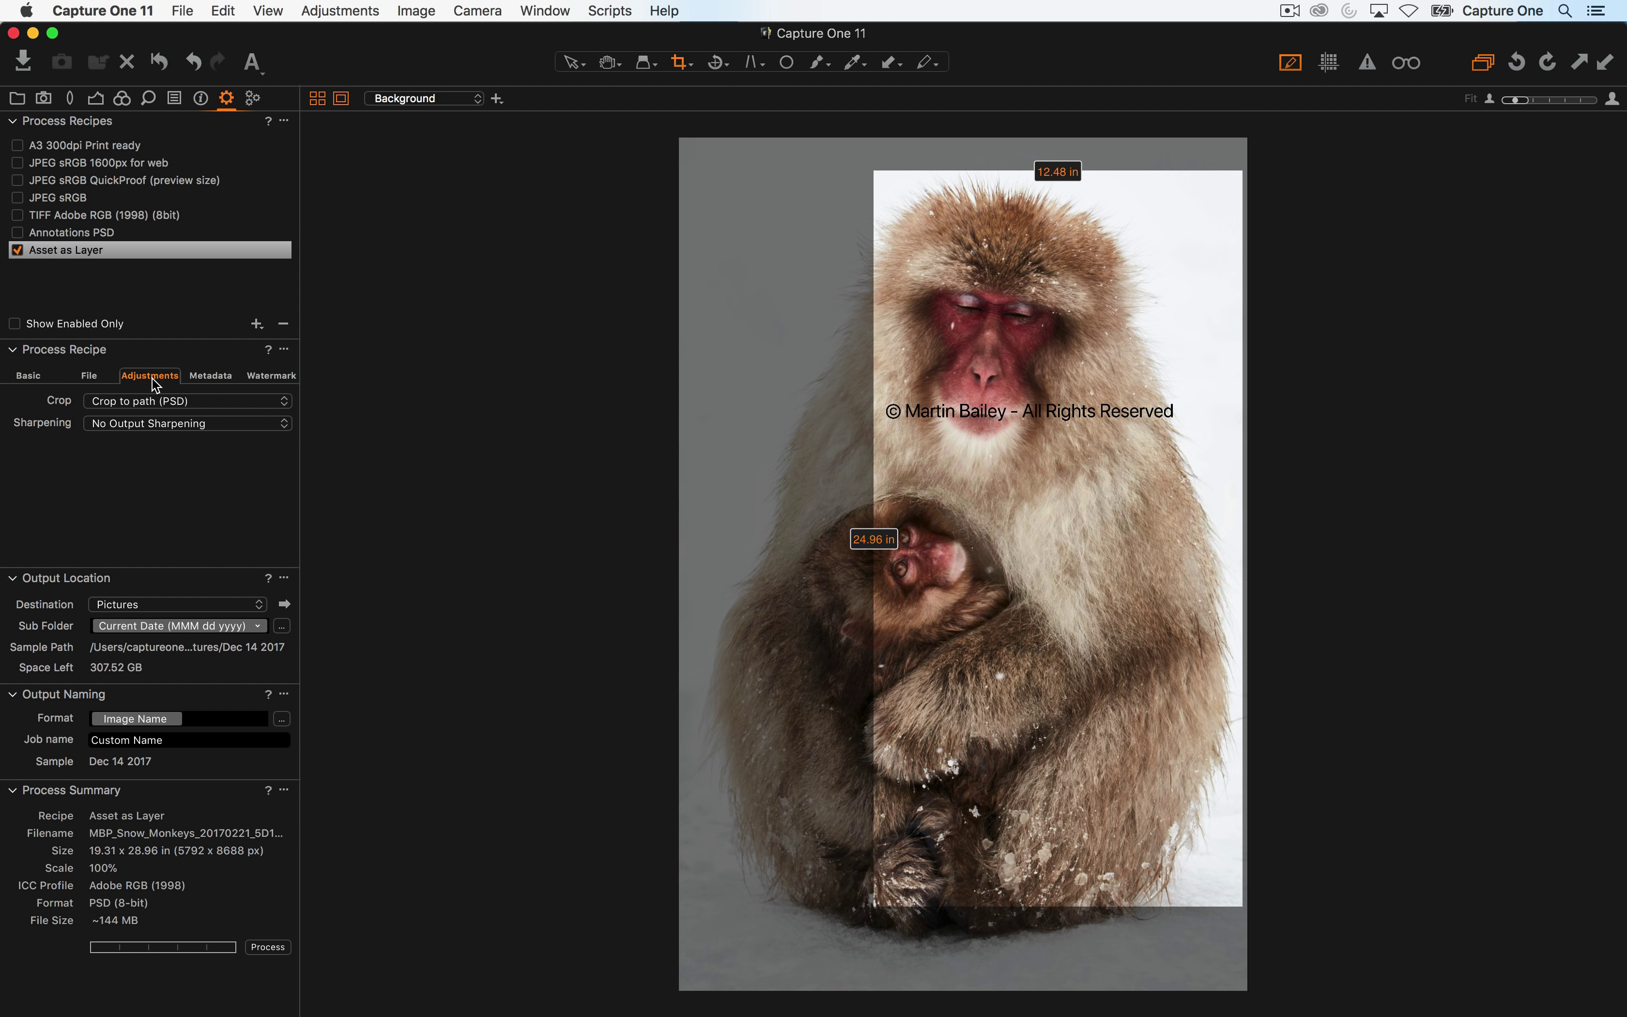
left_click(177, 429)
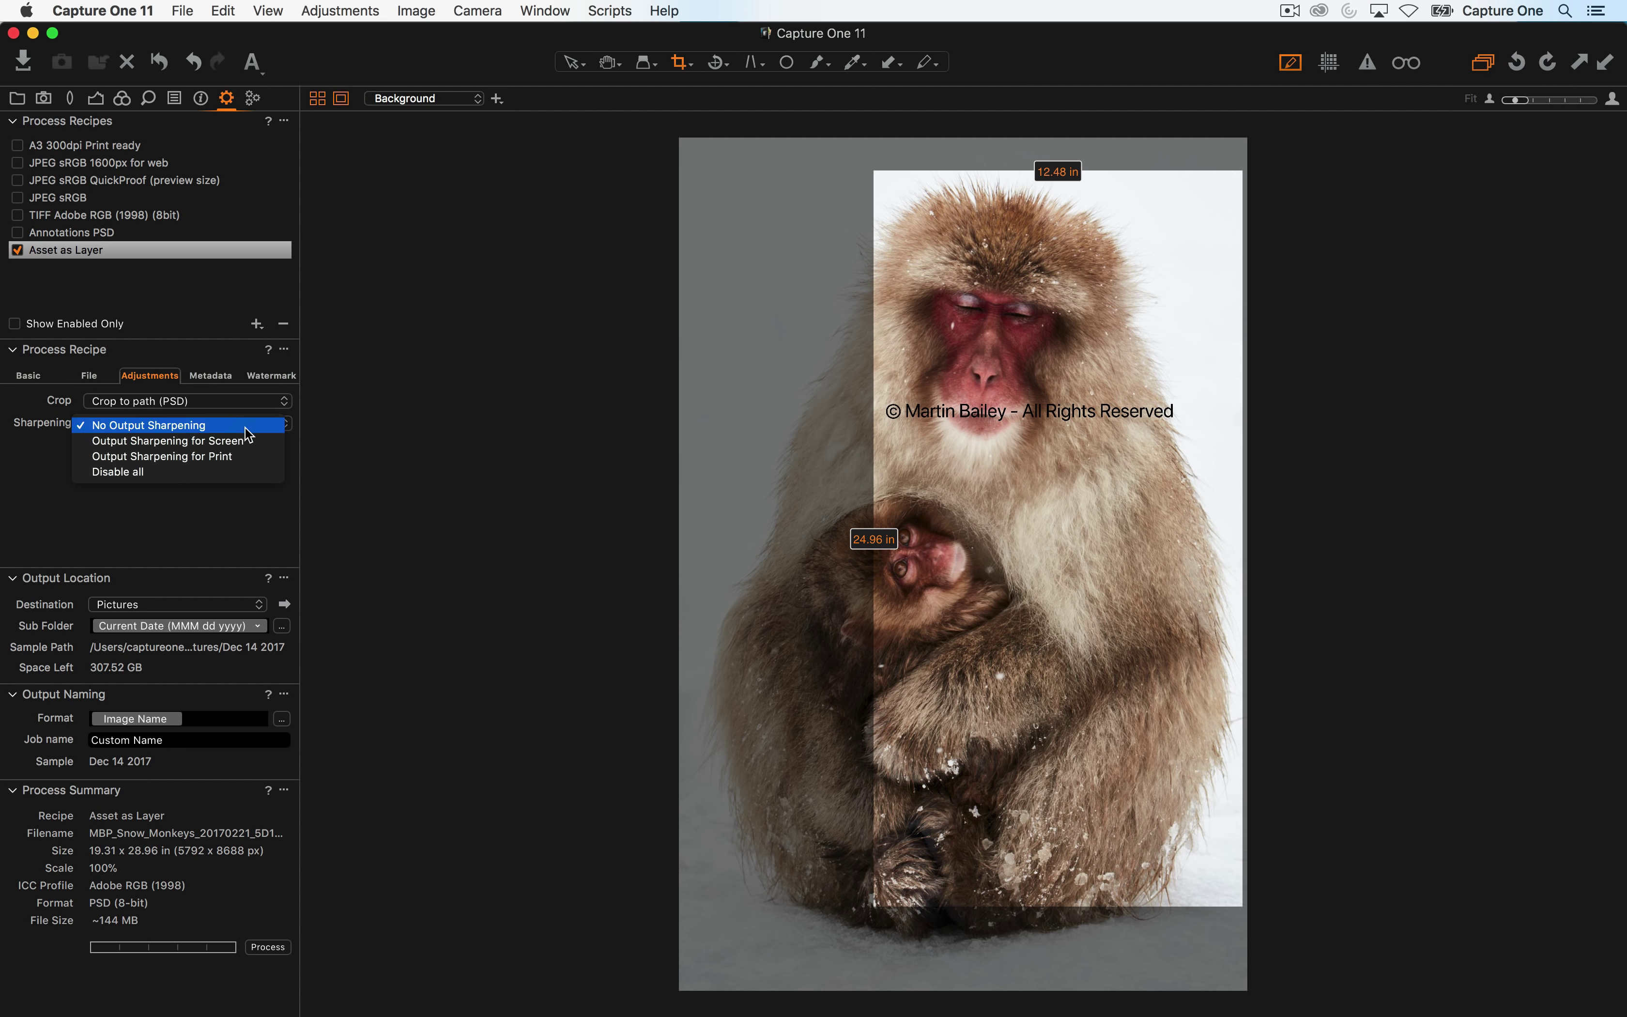
left_click(205, 479)
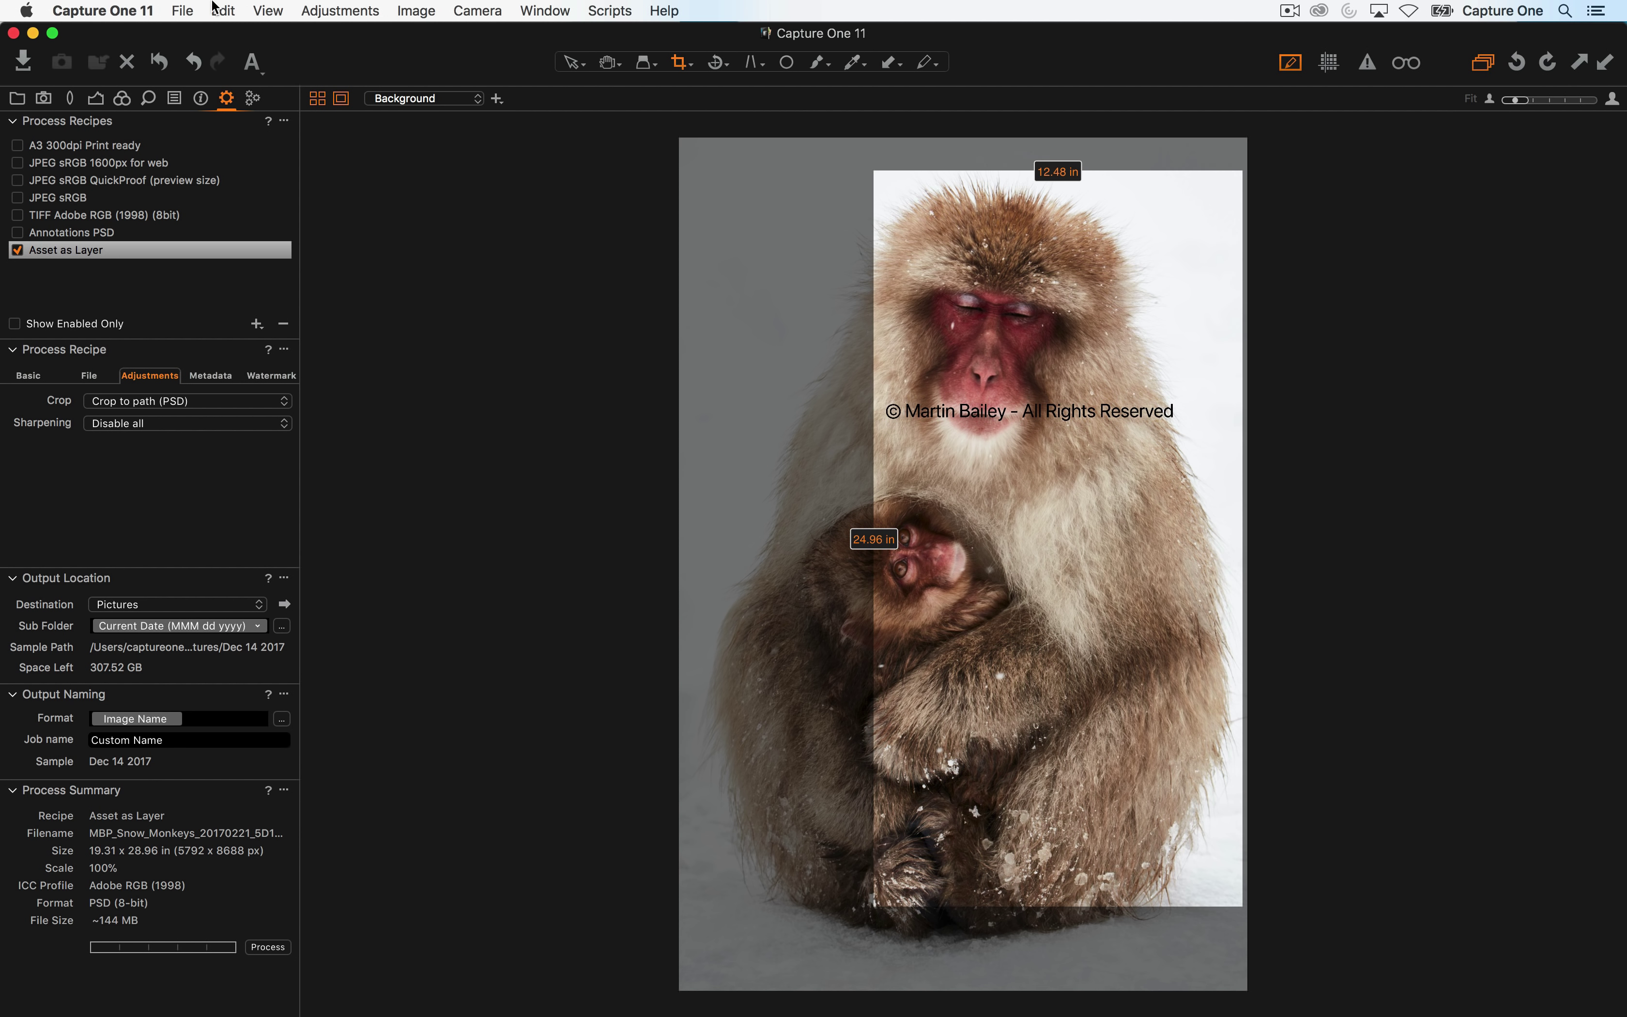
Make the crop unconstrained and enlarge it to about 18.33 by 26.48 in around the monkeys
left_click(682, 63)
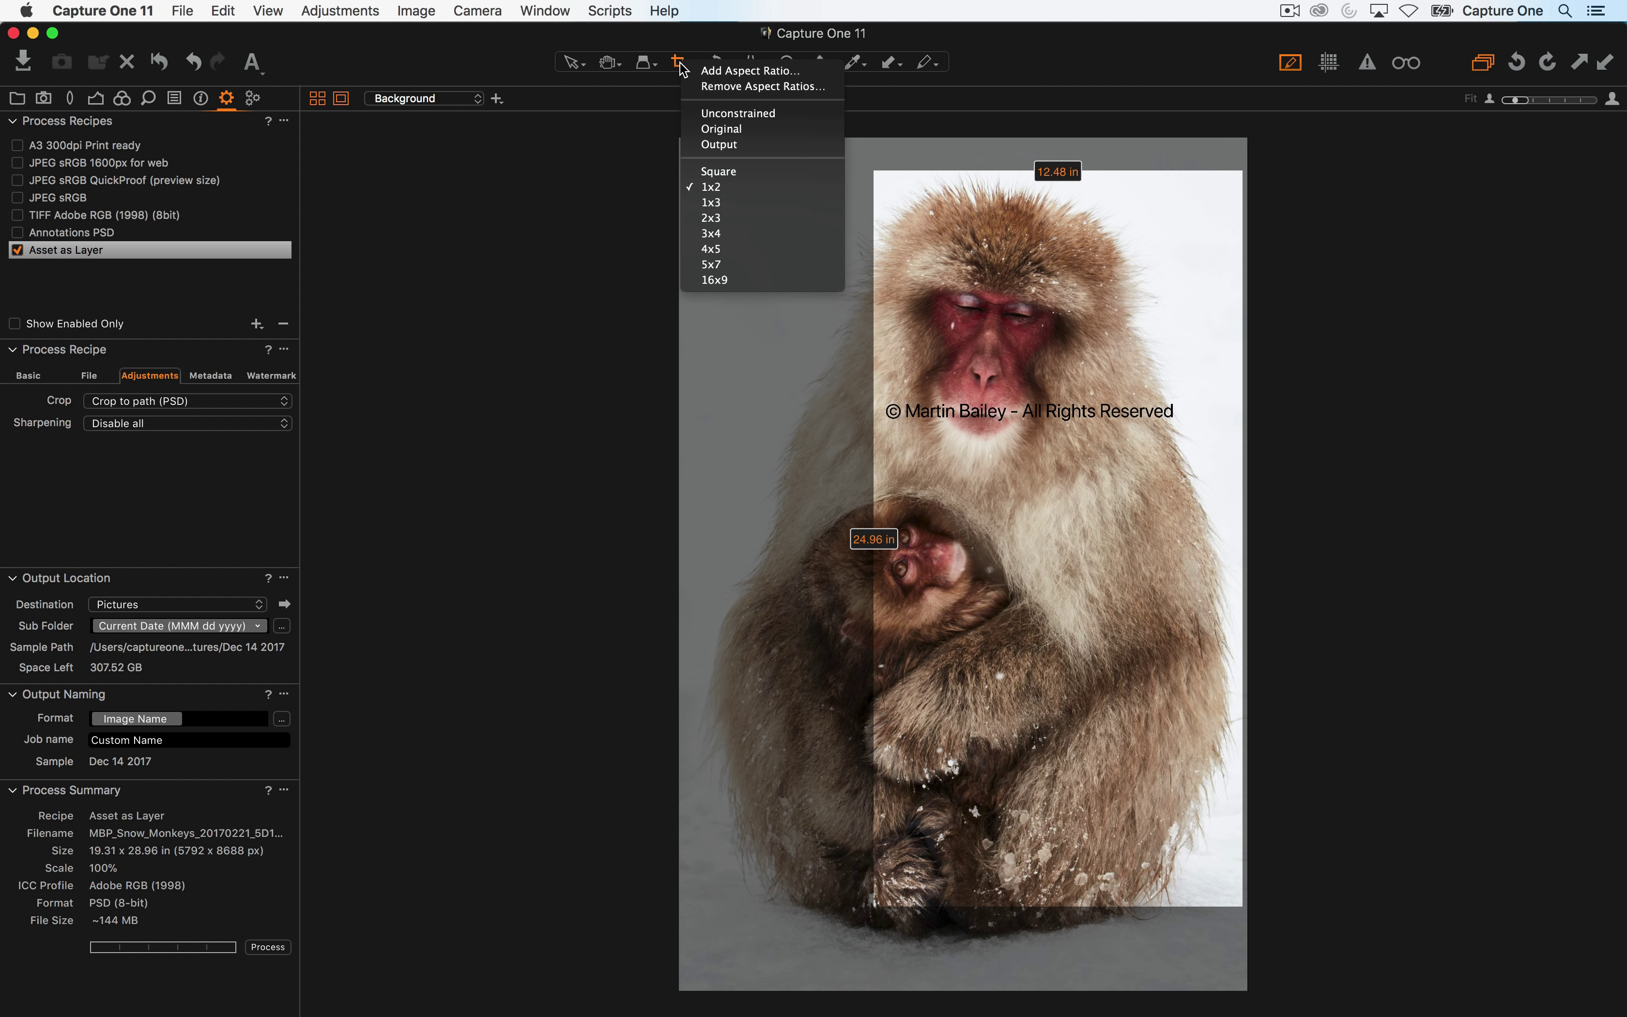
left_click(715, 113)
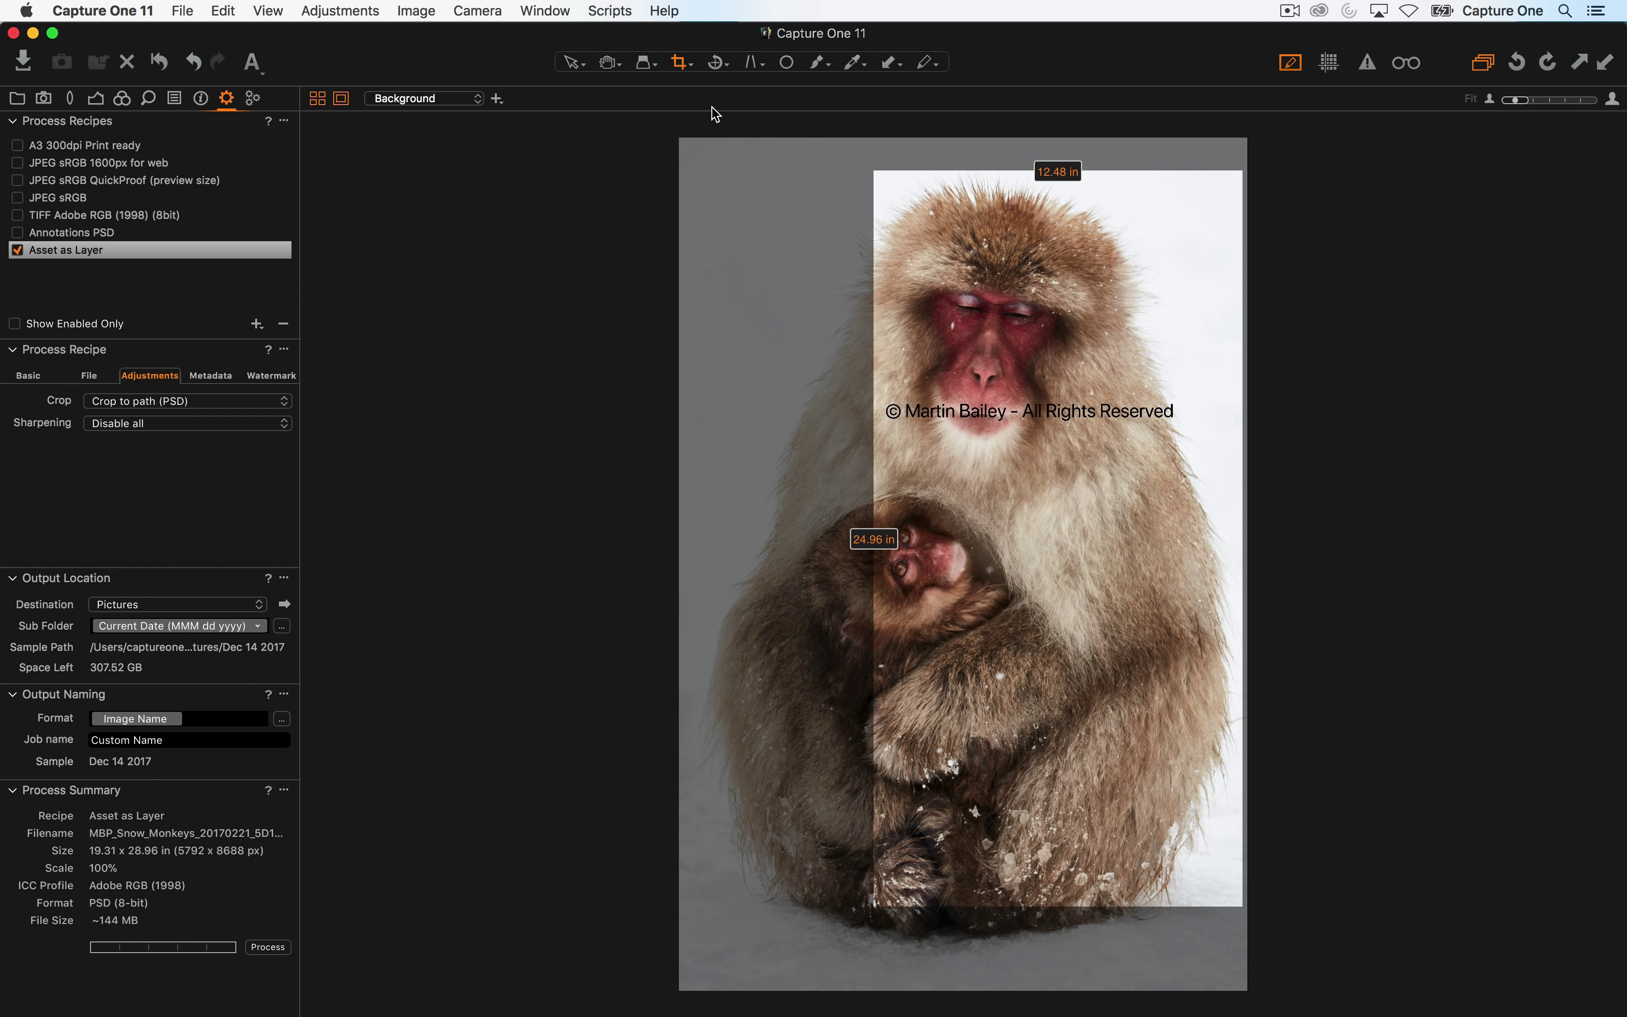
left_click_drag(876, 203, 701, 203)
left_click_drag(1040, 906, 1040, 951)
Set up a variant export as PSD with annotations as a layer, and cancel the export
left_click(183, 10)
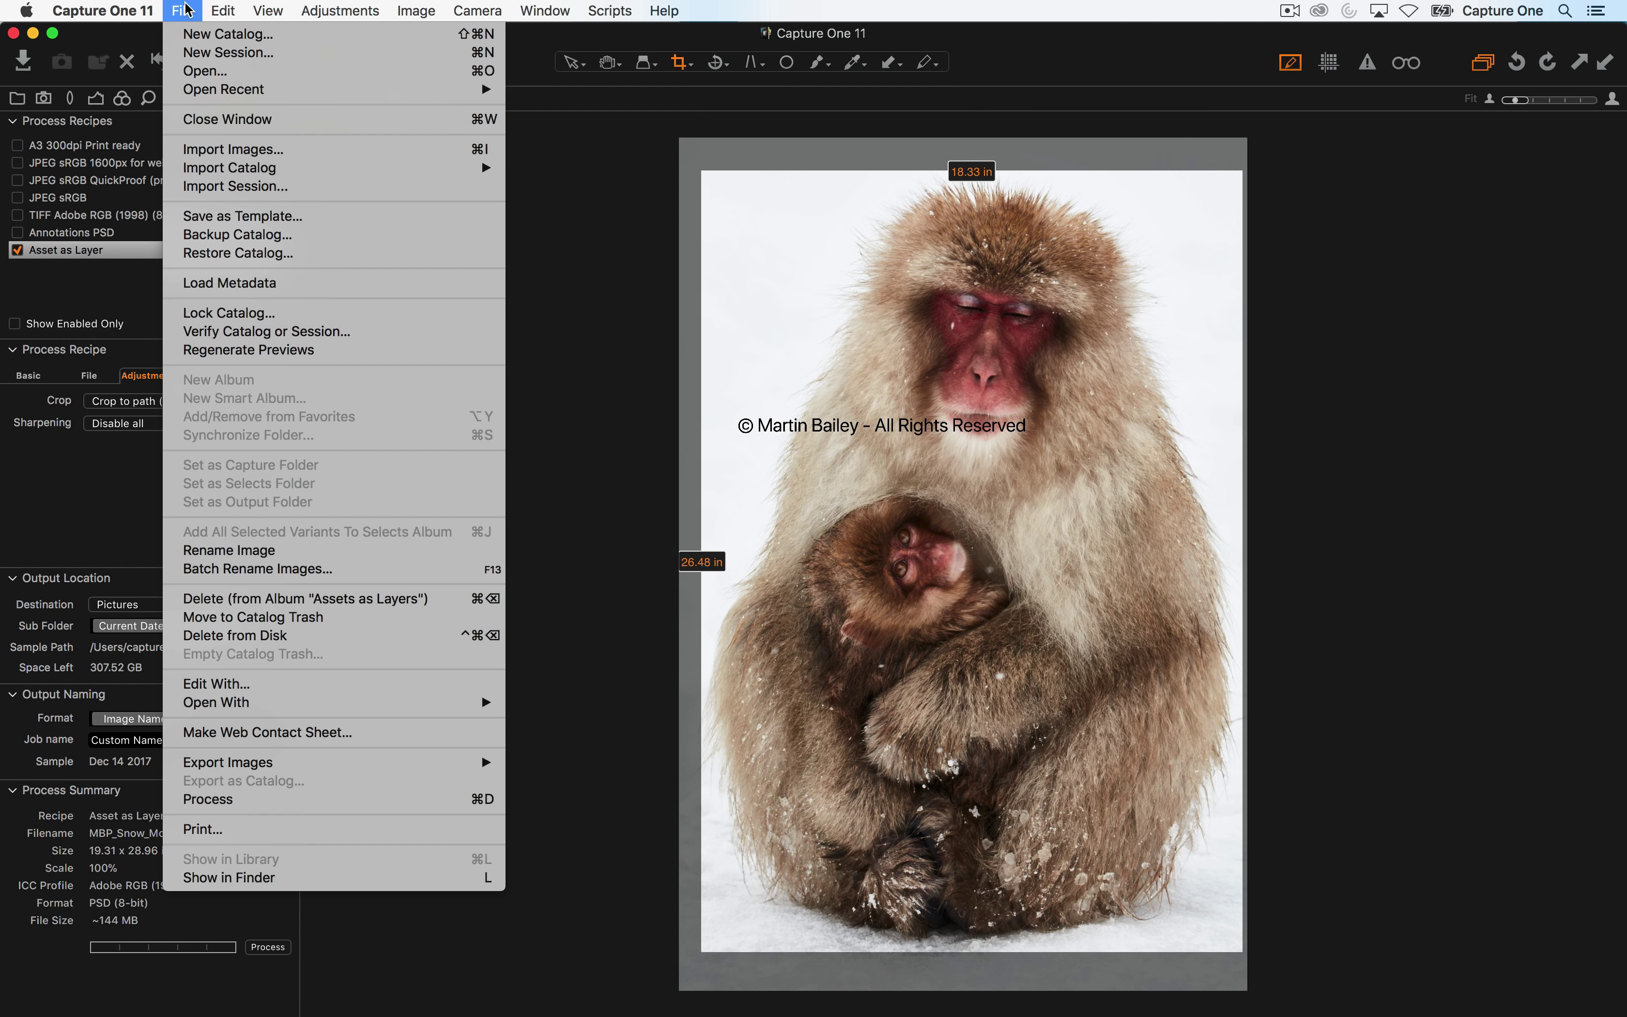
mouse_move(397, 766)
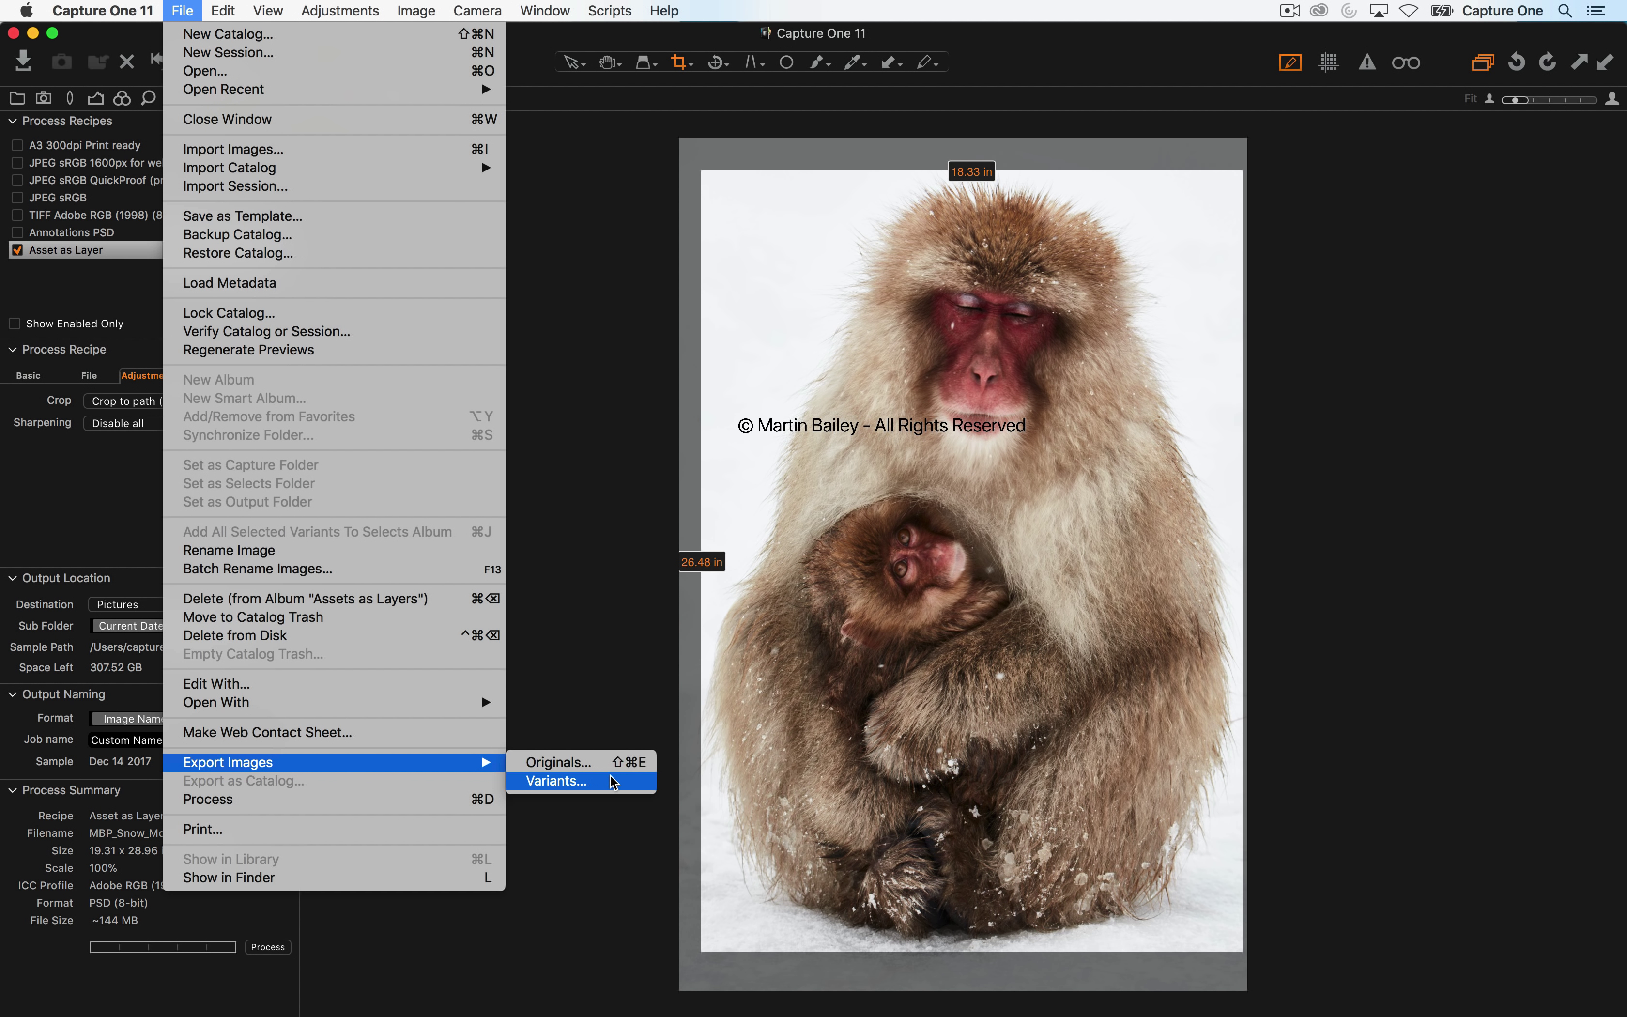
left_click(618, 784)
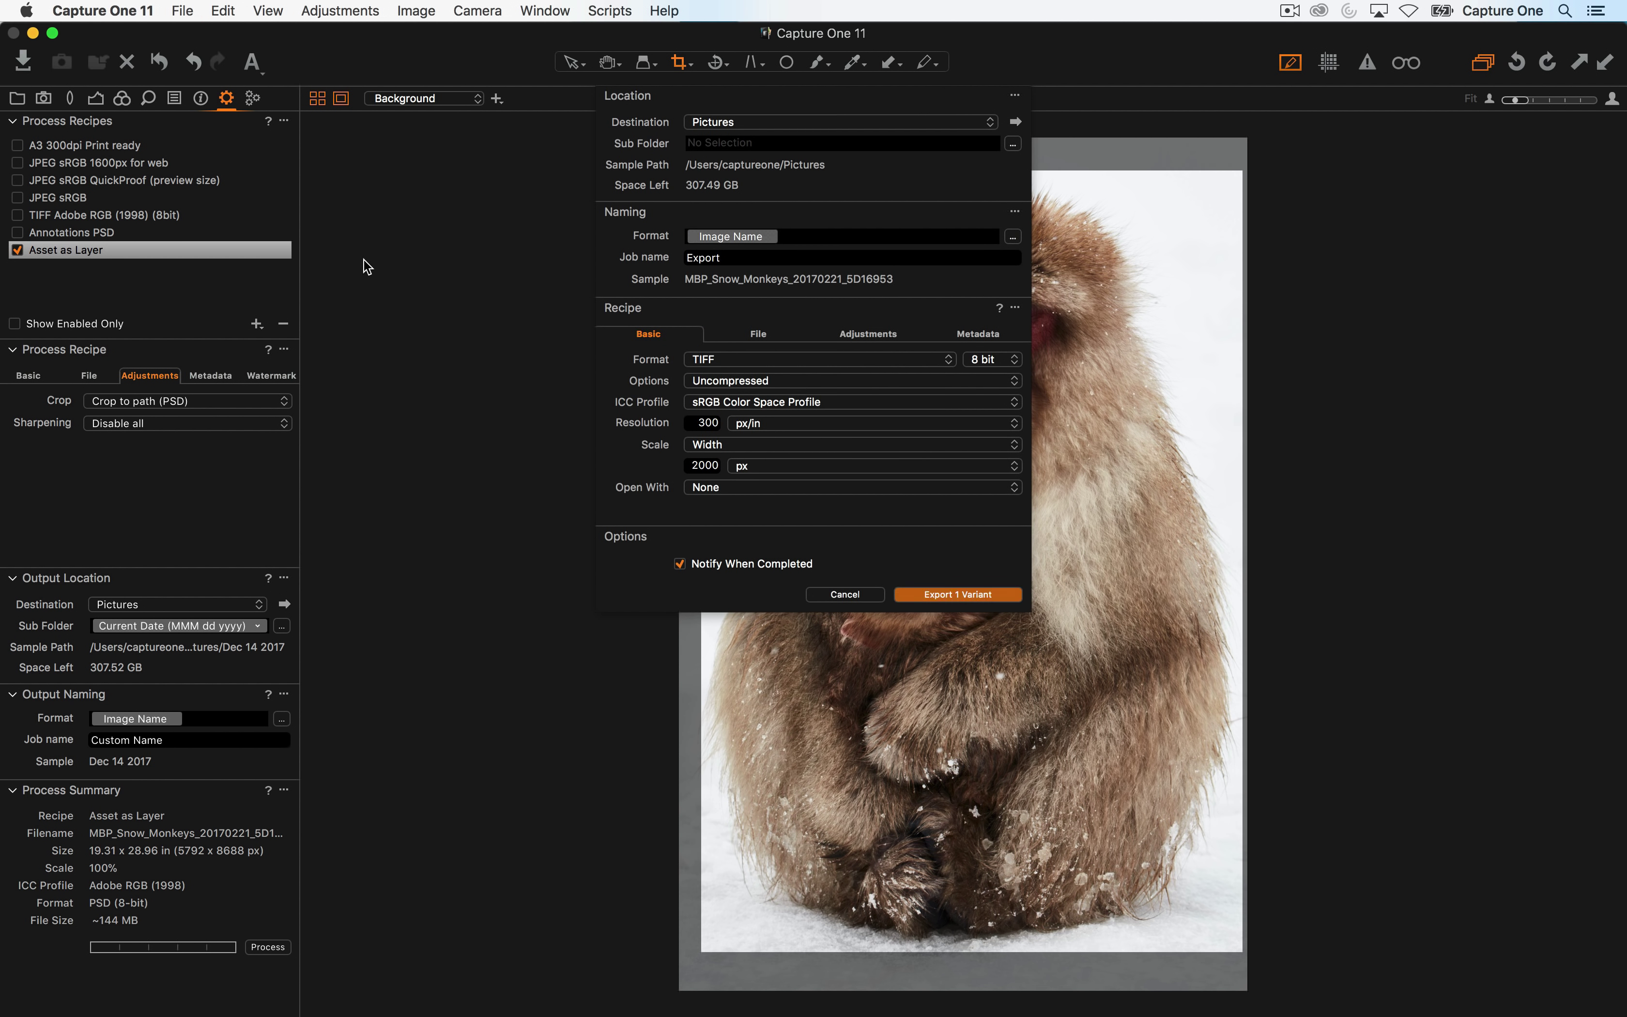
left_click(769, 358)
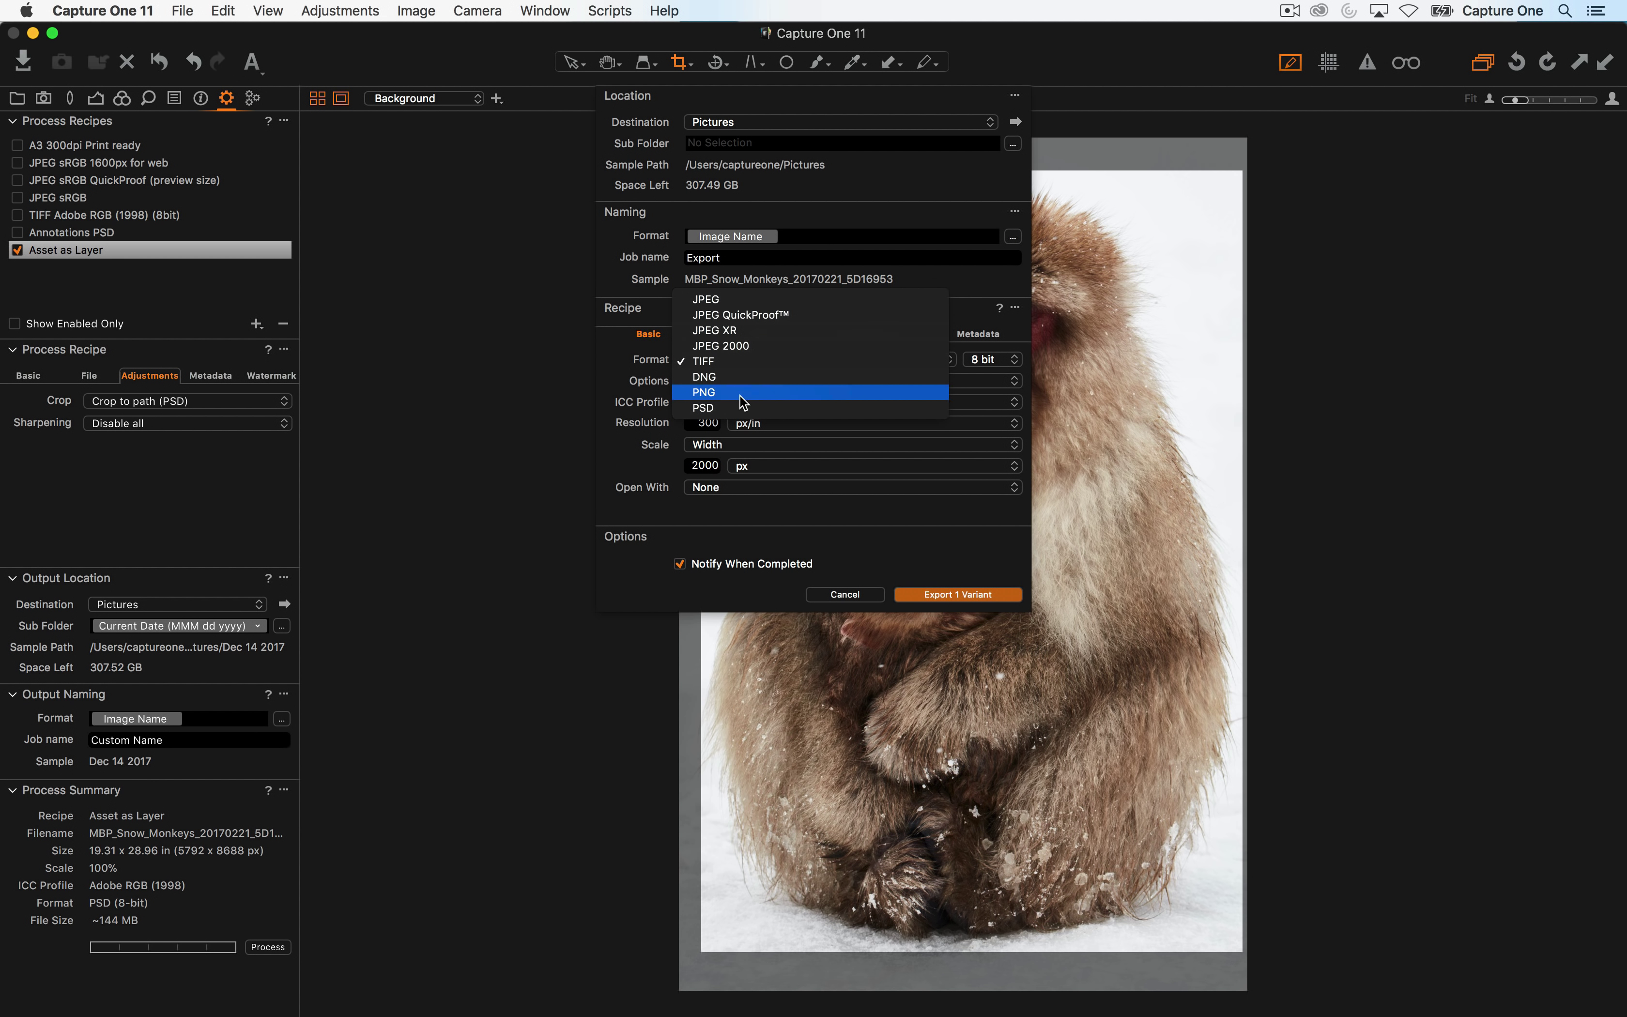
left_click(822, 434)
left_click(978, 333)
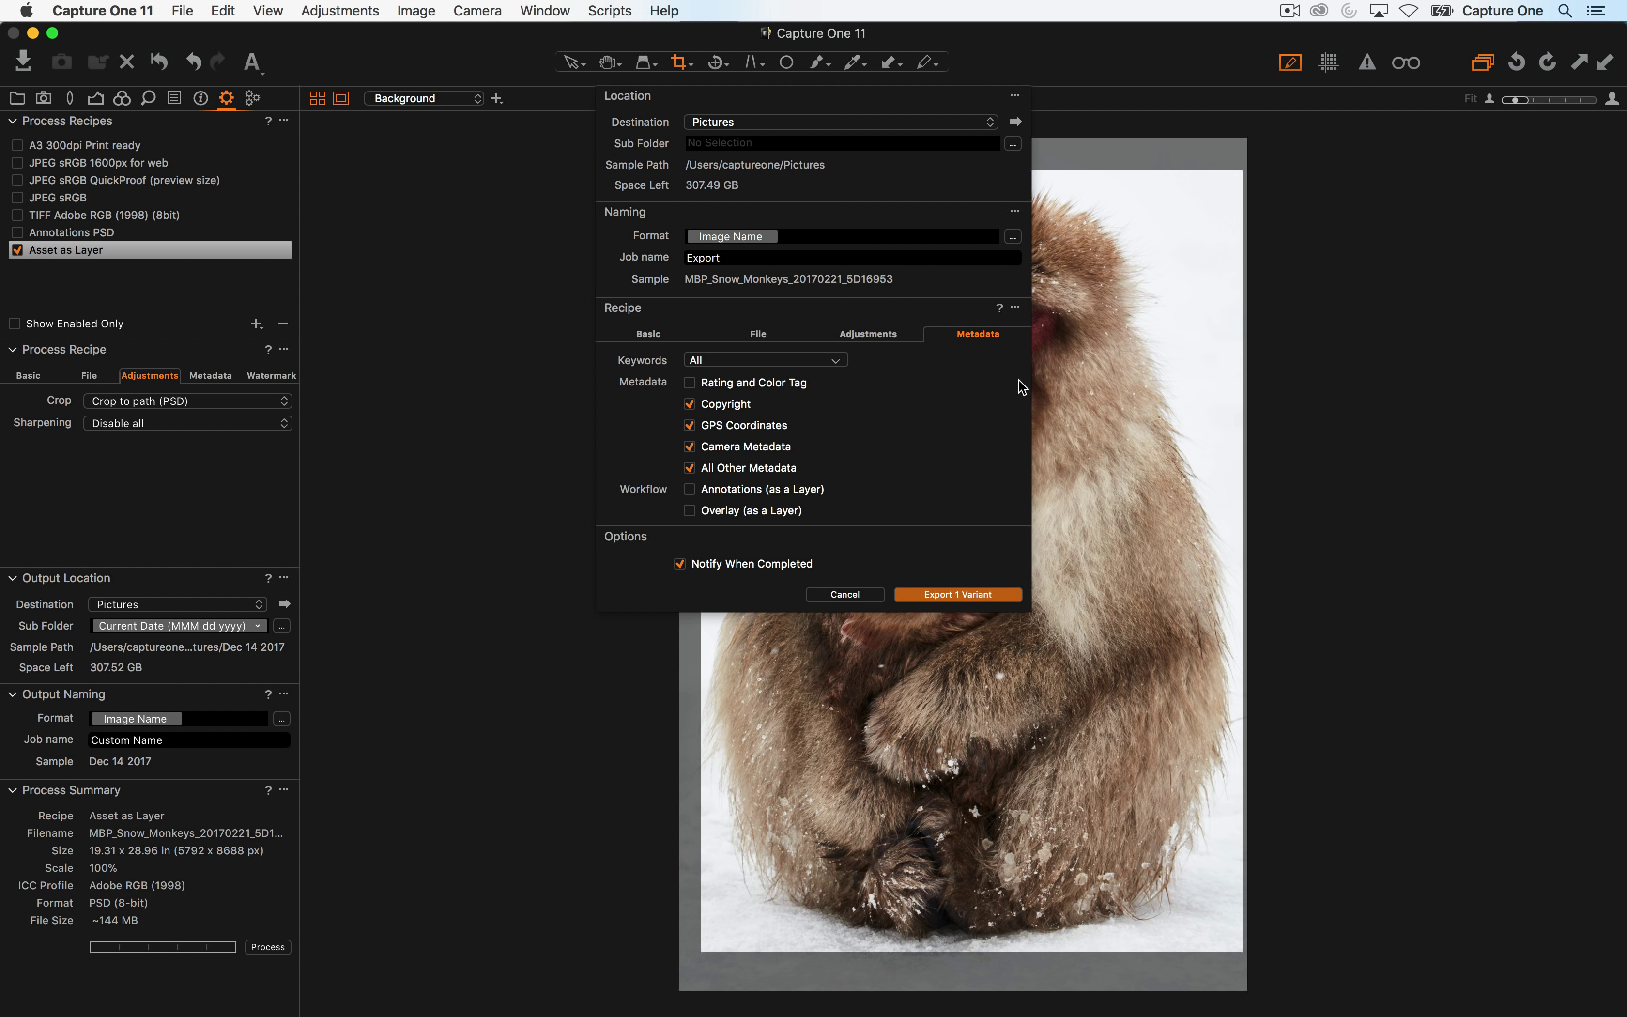
left_click(689, 489)
left_click(88, 235)
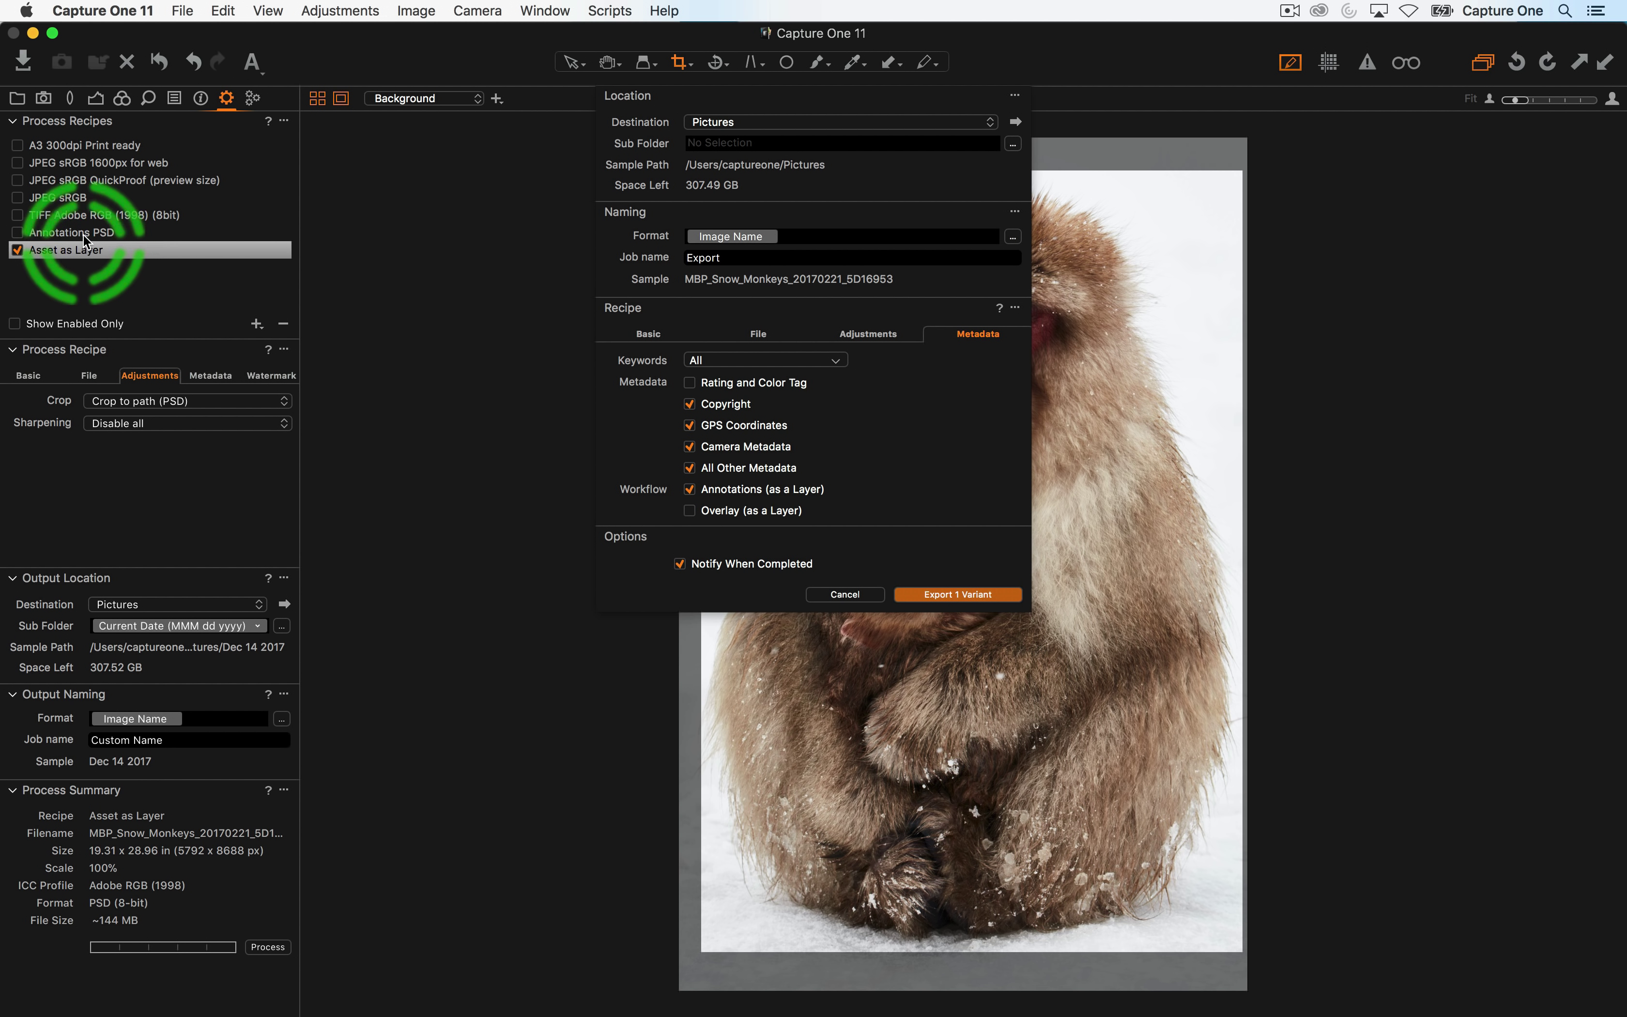
left_click(845, 595)
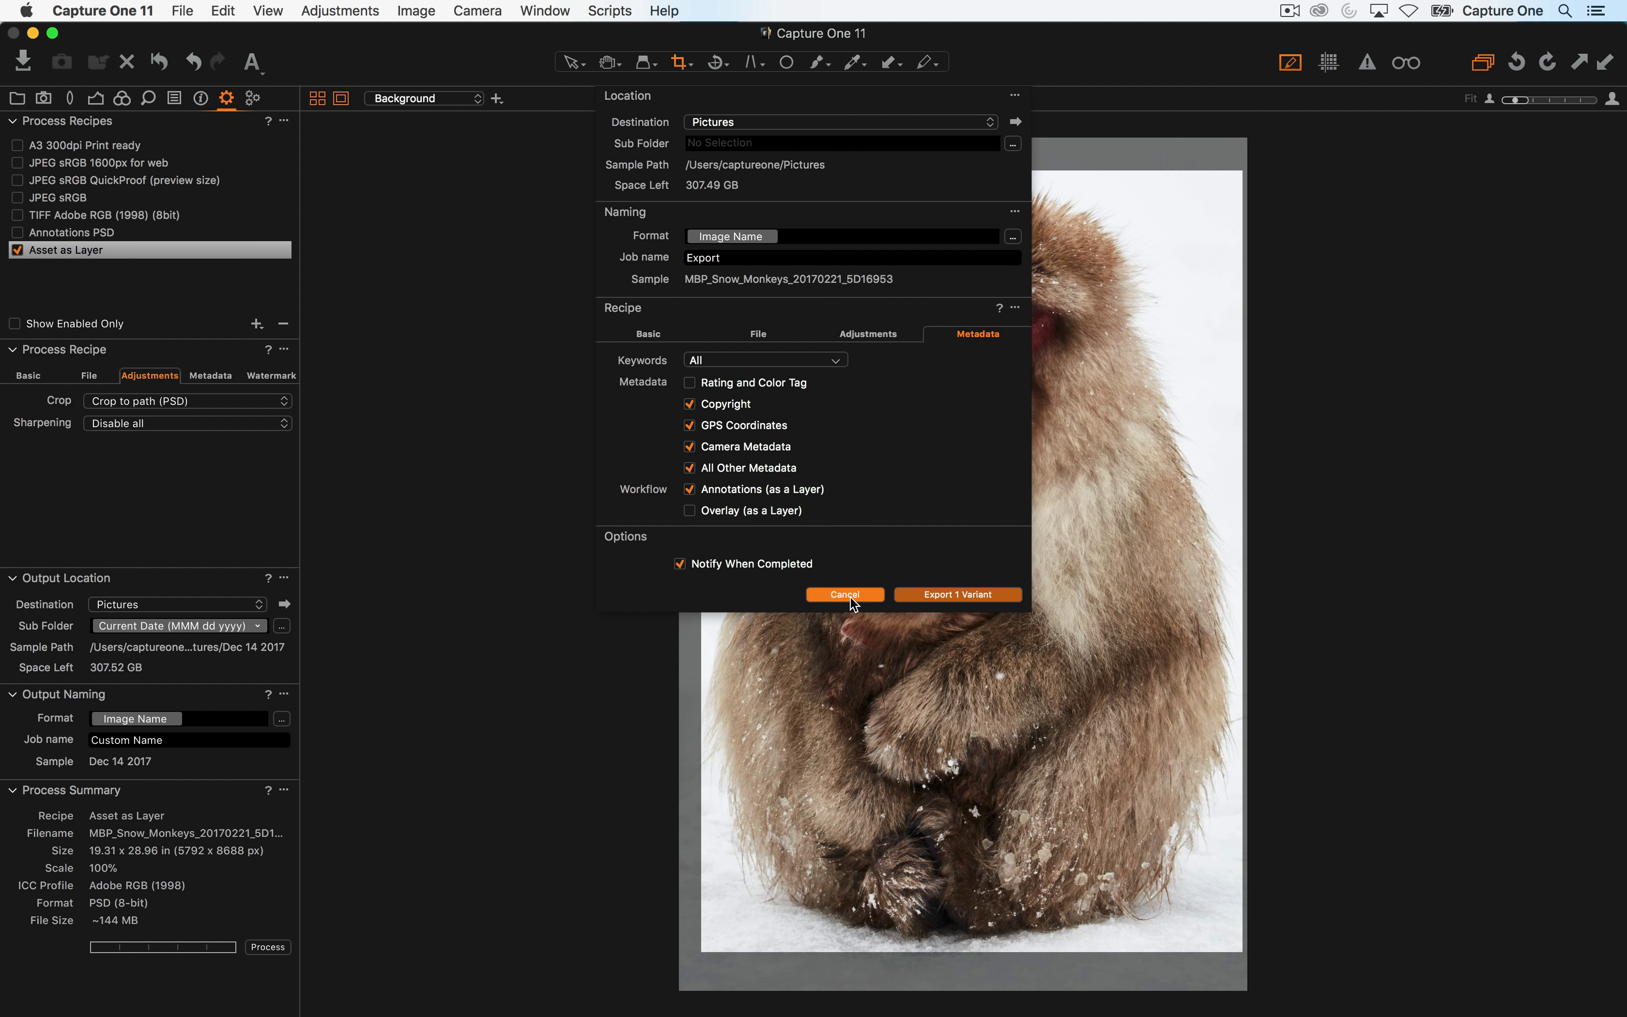
Enable only the Annotations PSD recipe, set its format to PSD and review its annotations metadata option
left_click(71, 234)
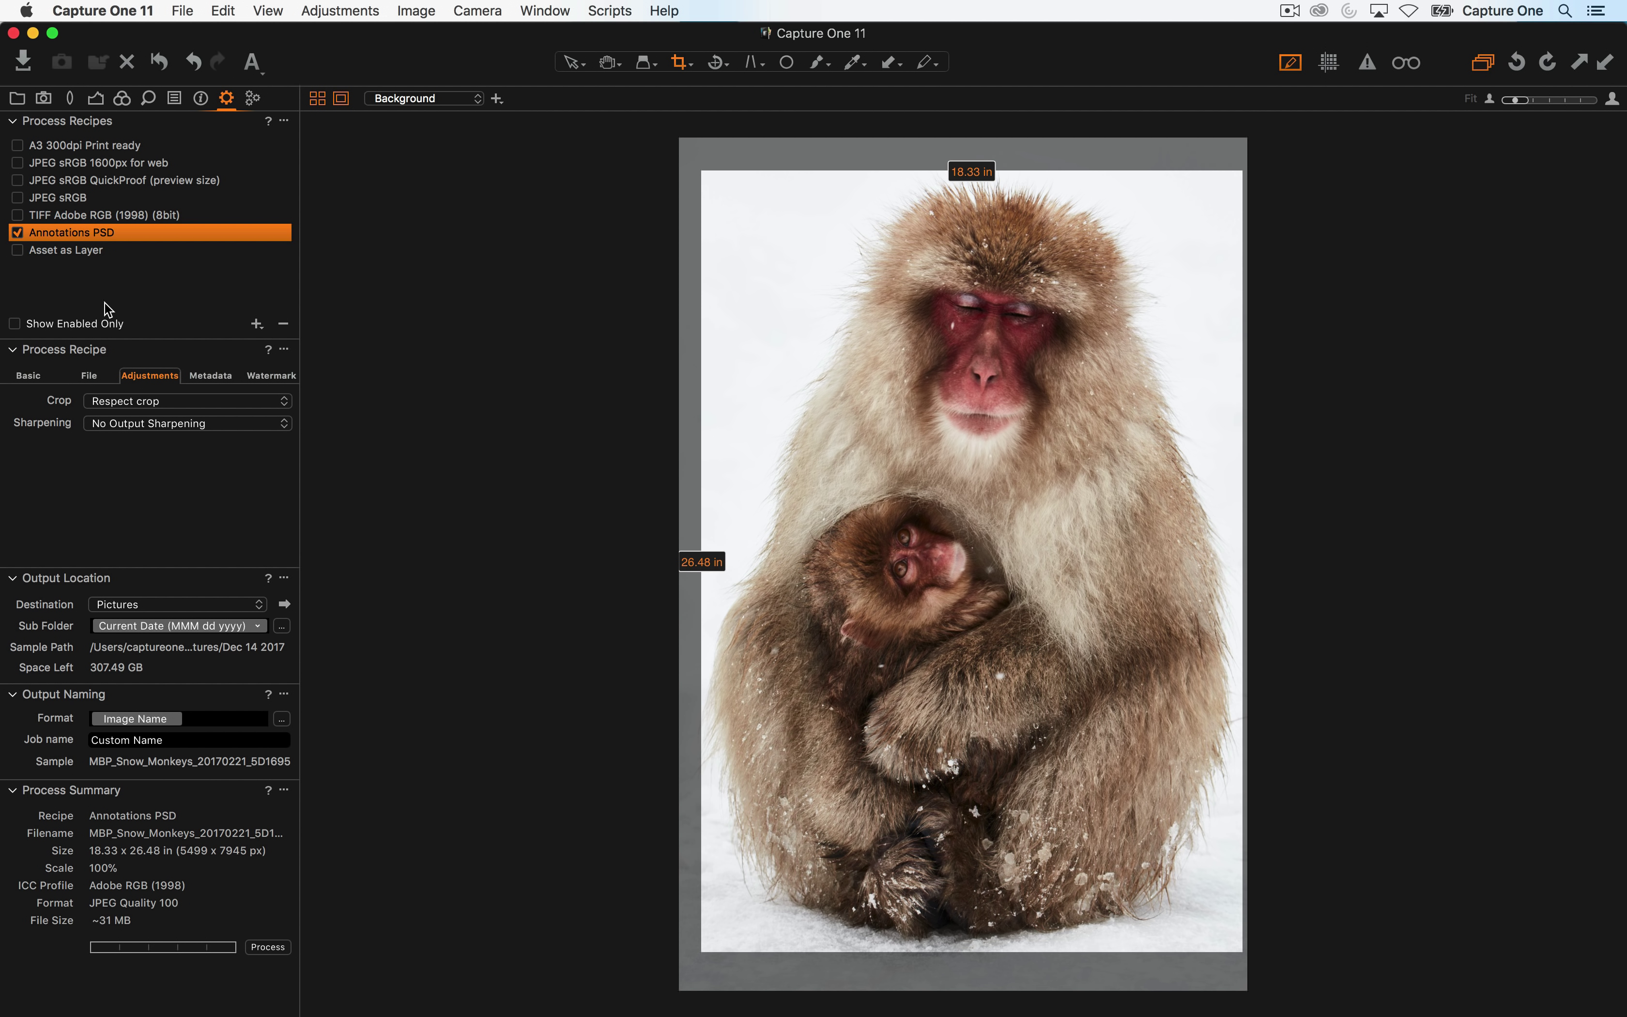
left_click(30, 376)
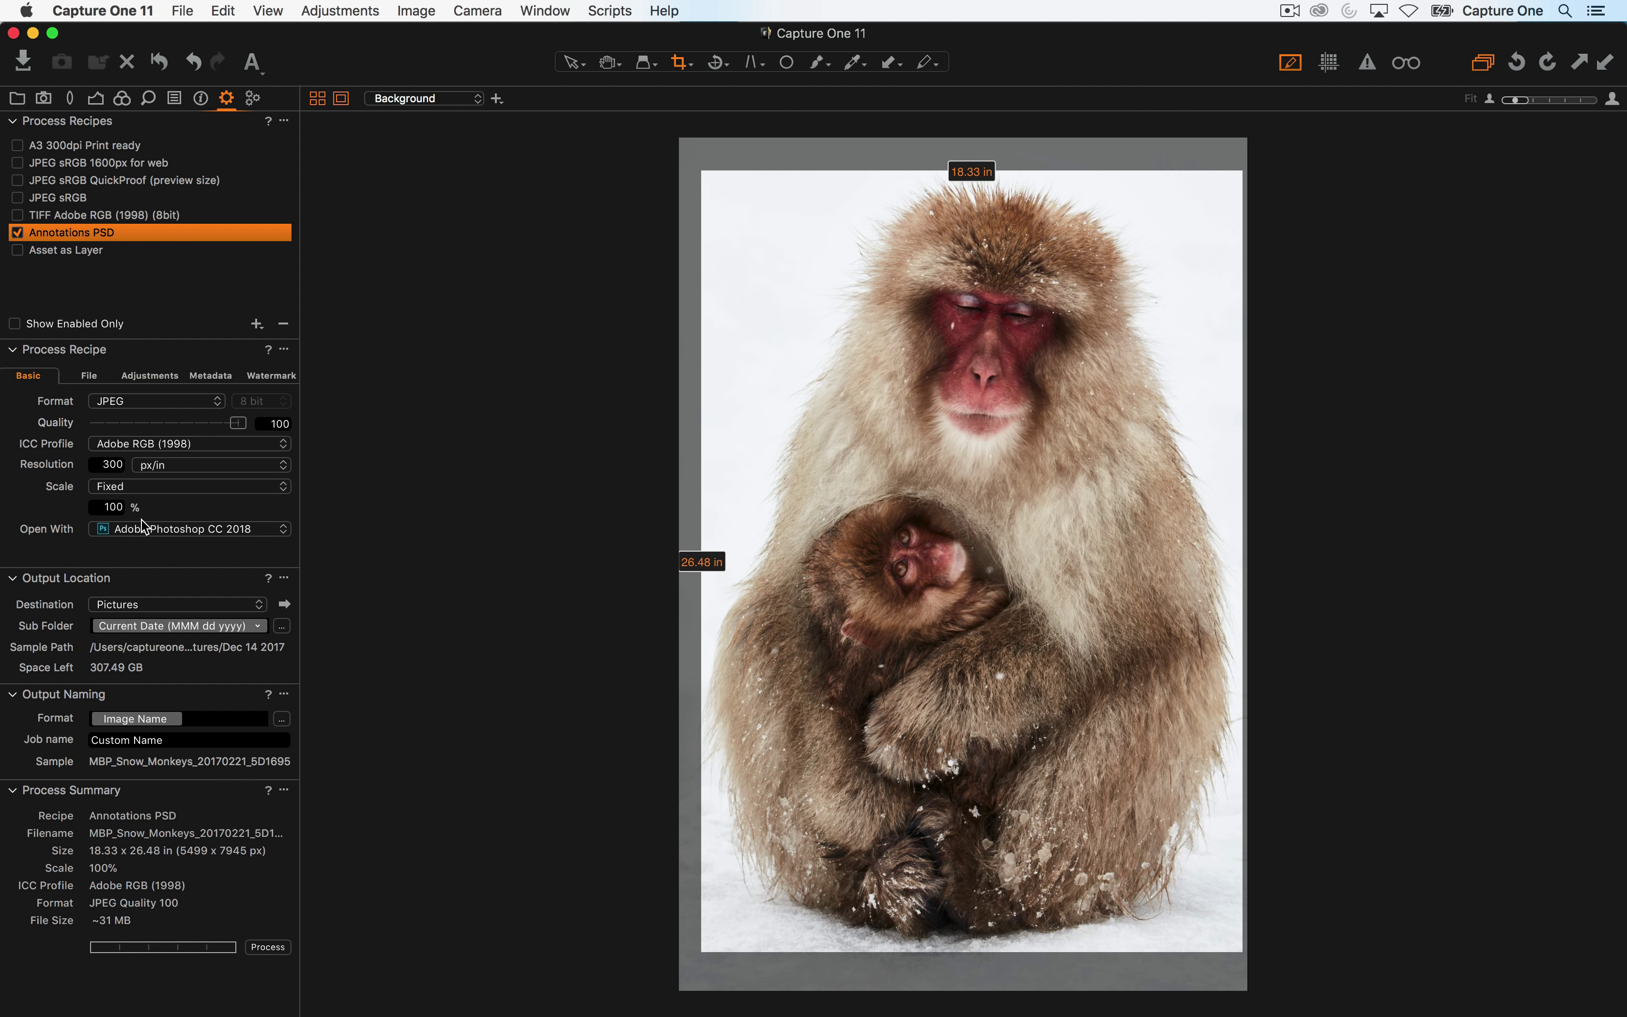
left_click(213, 375)
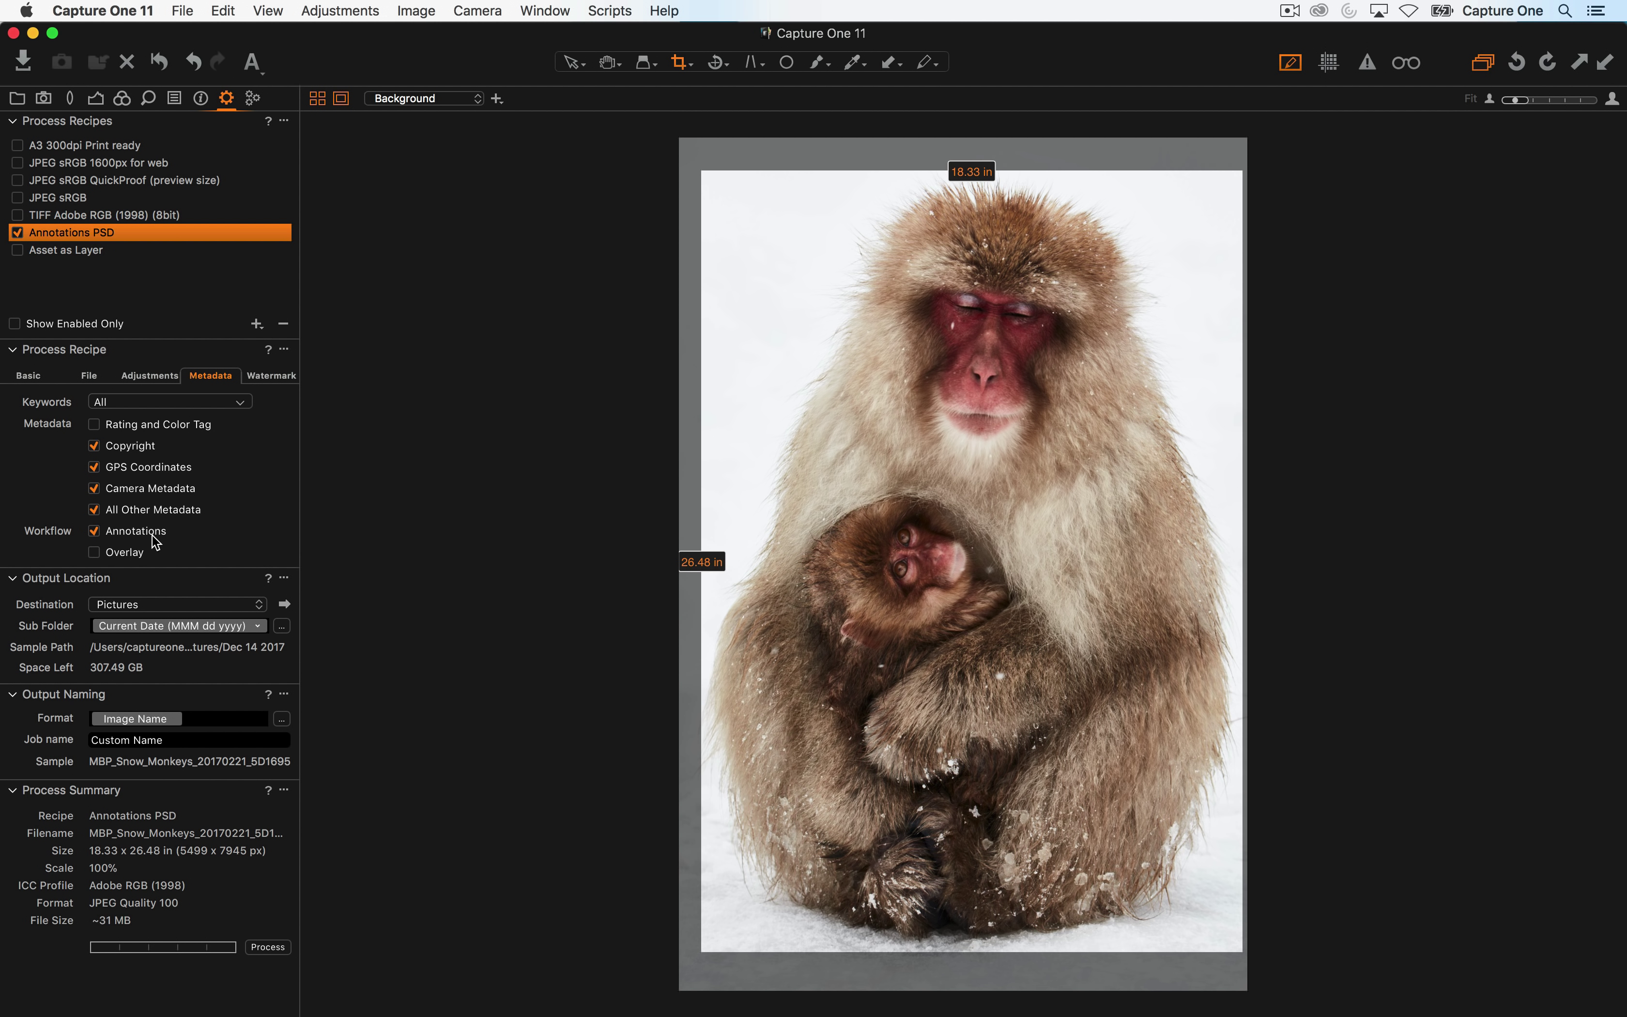
left_click(30, 375)
left_click(118, 403)
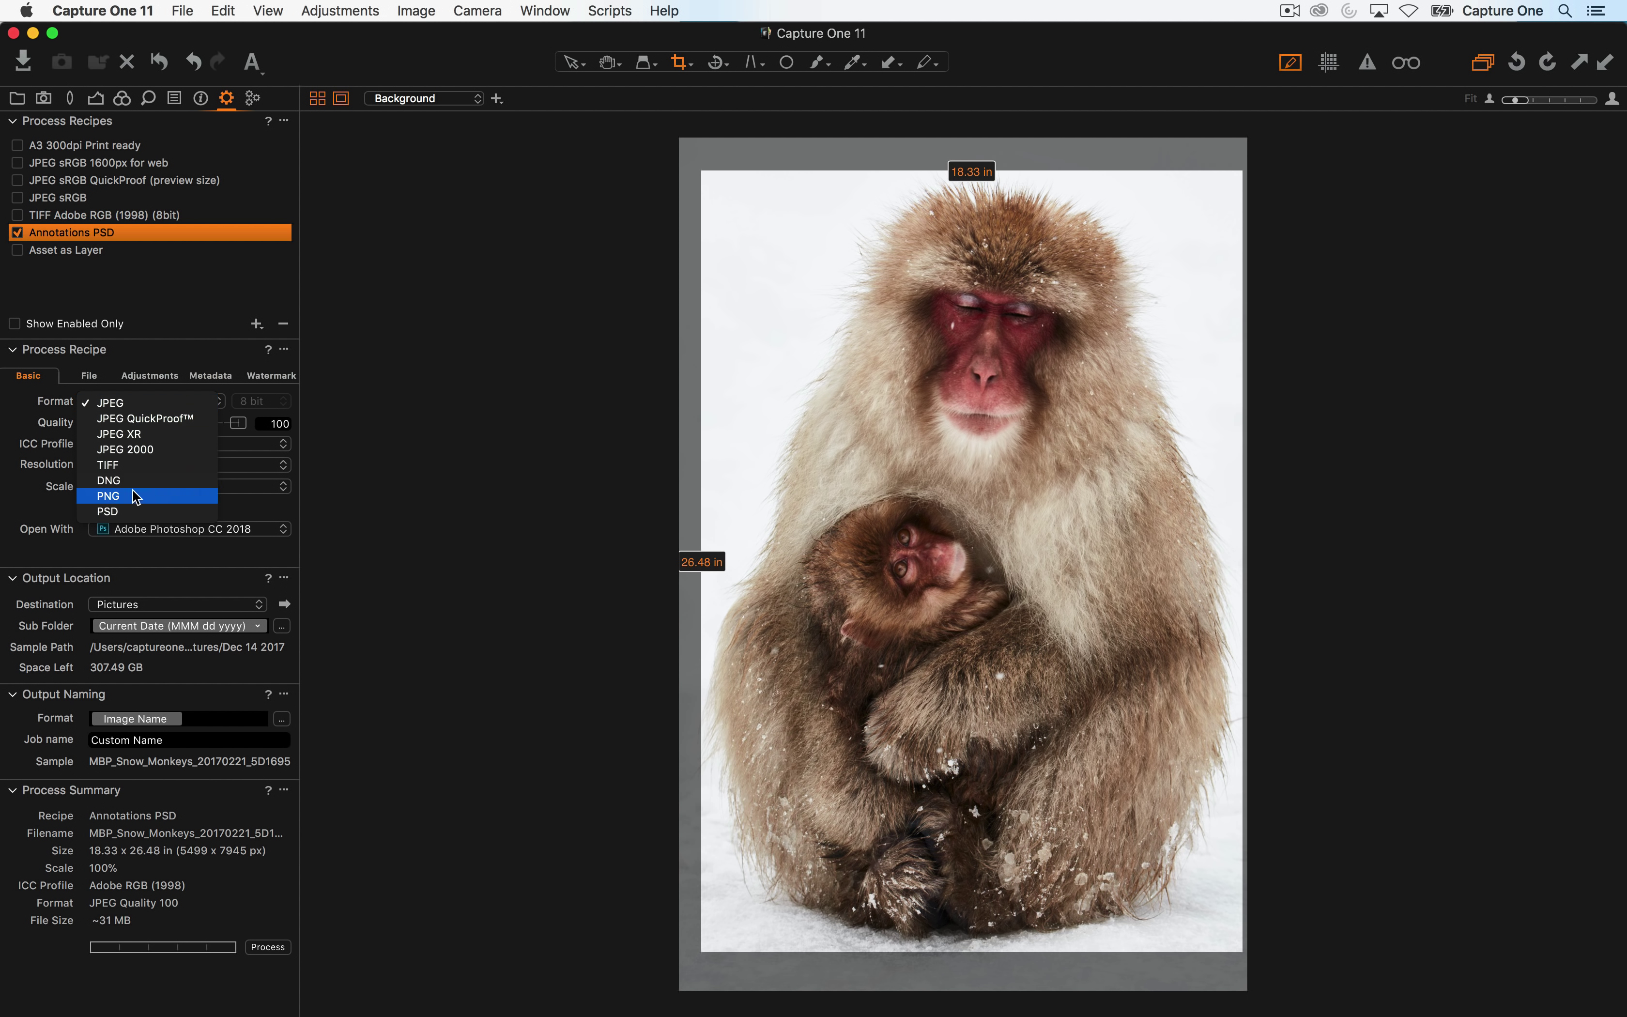
left_click(110, 512)
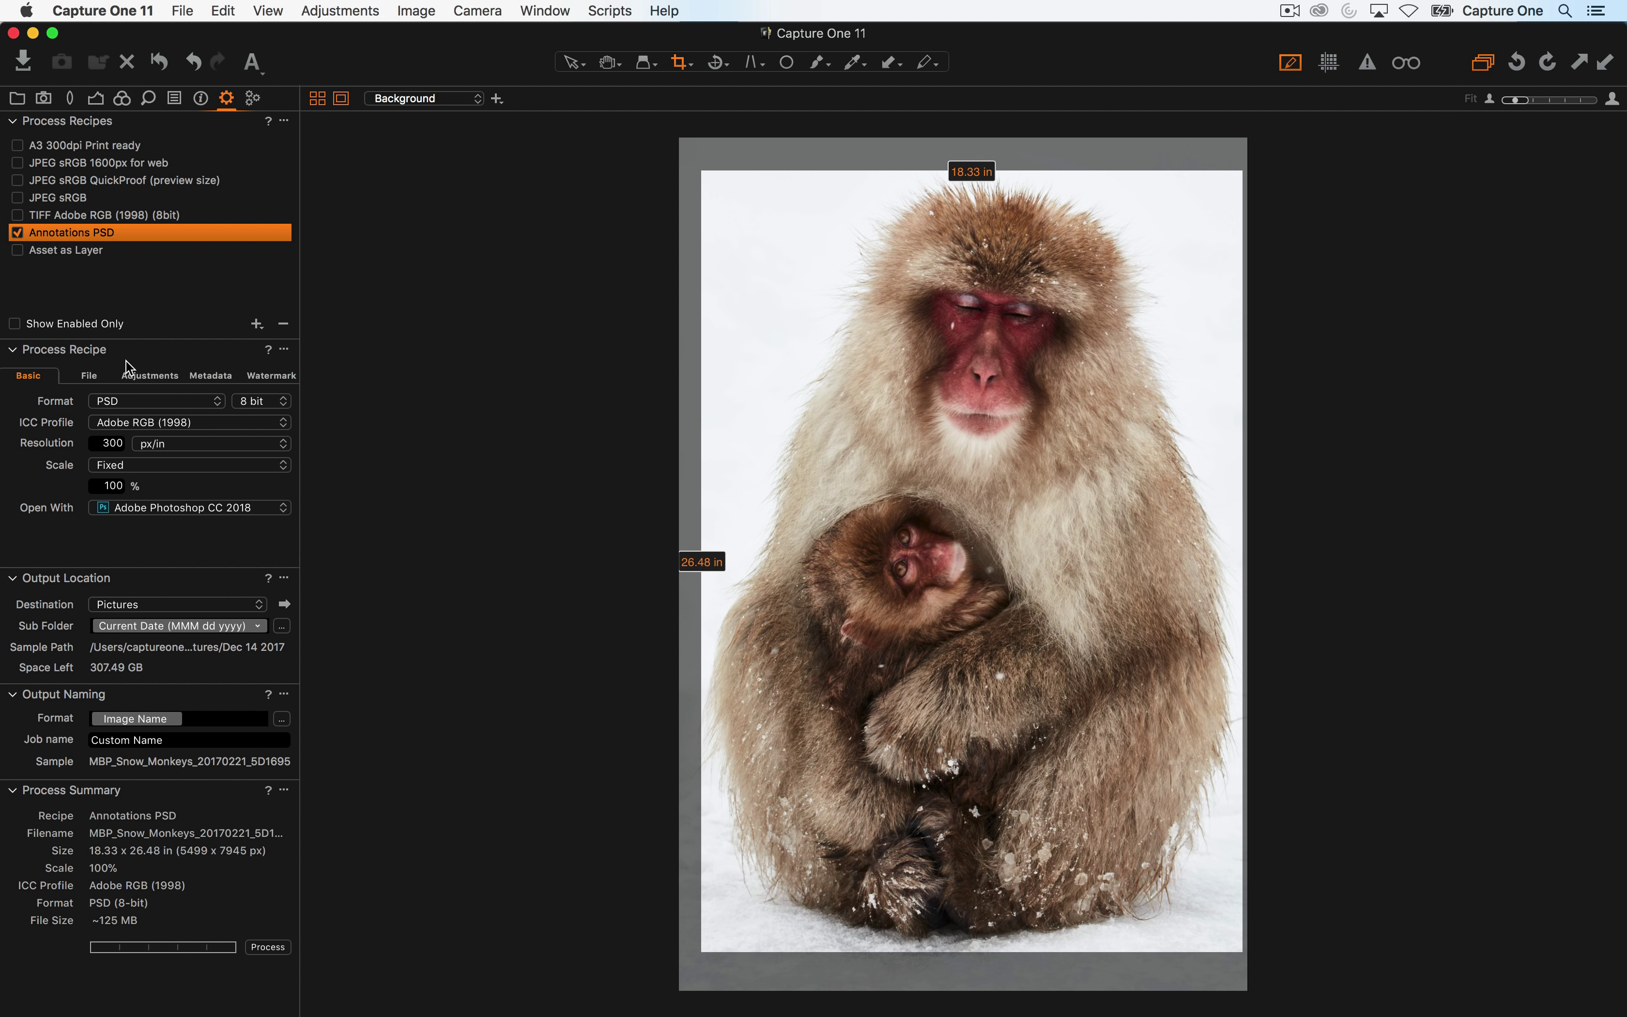
left_click(214, 376)
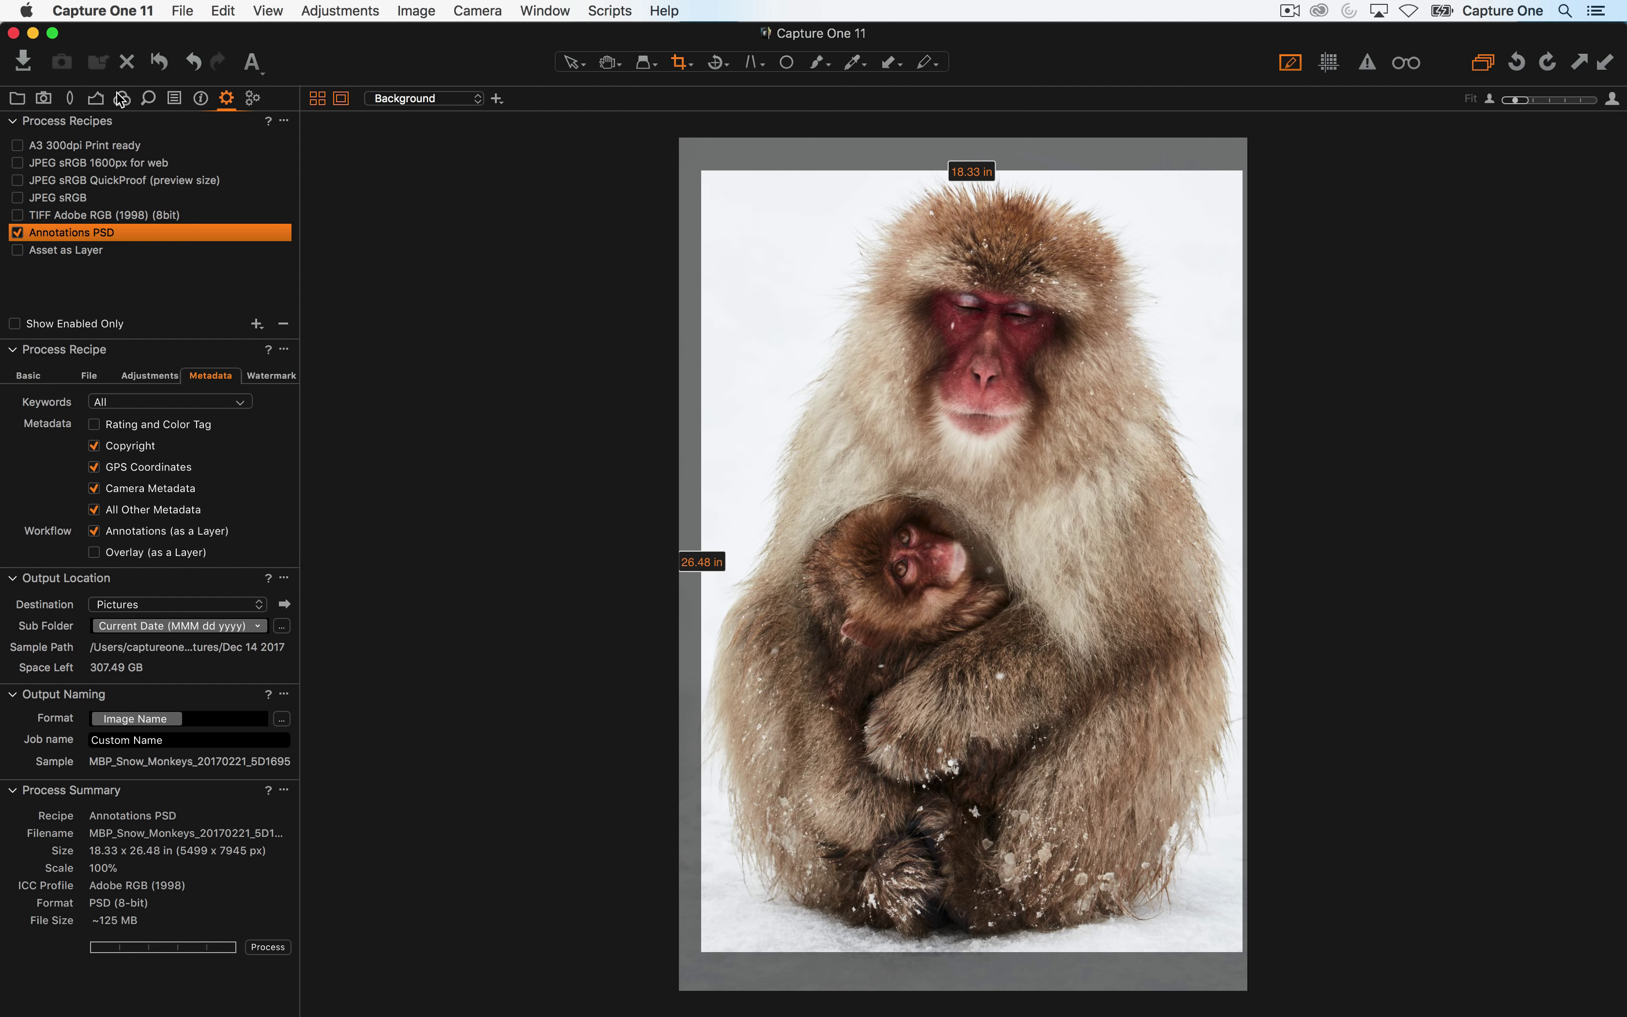
Activate the Draw Annotations tool and open the annotation settings over the monkey image
left_click(201, 99)
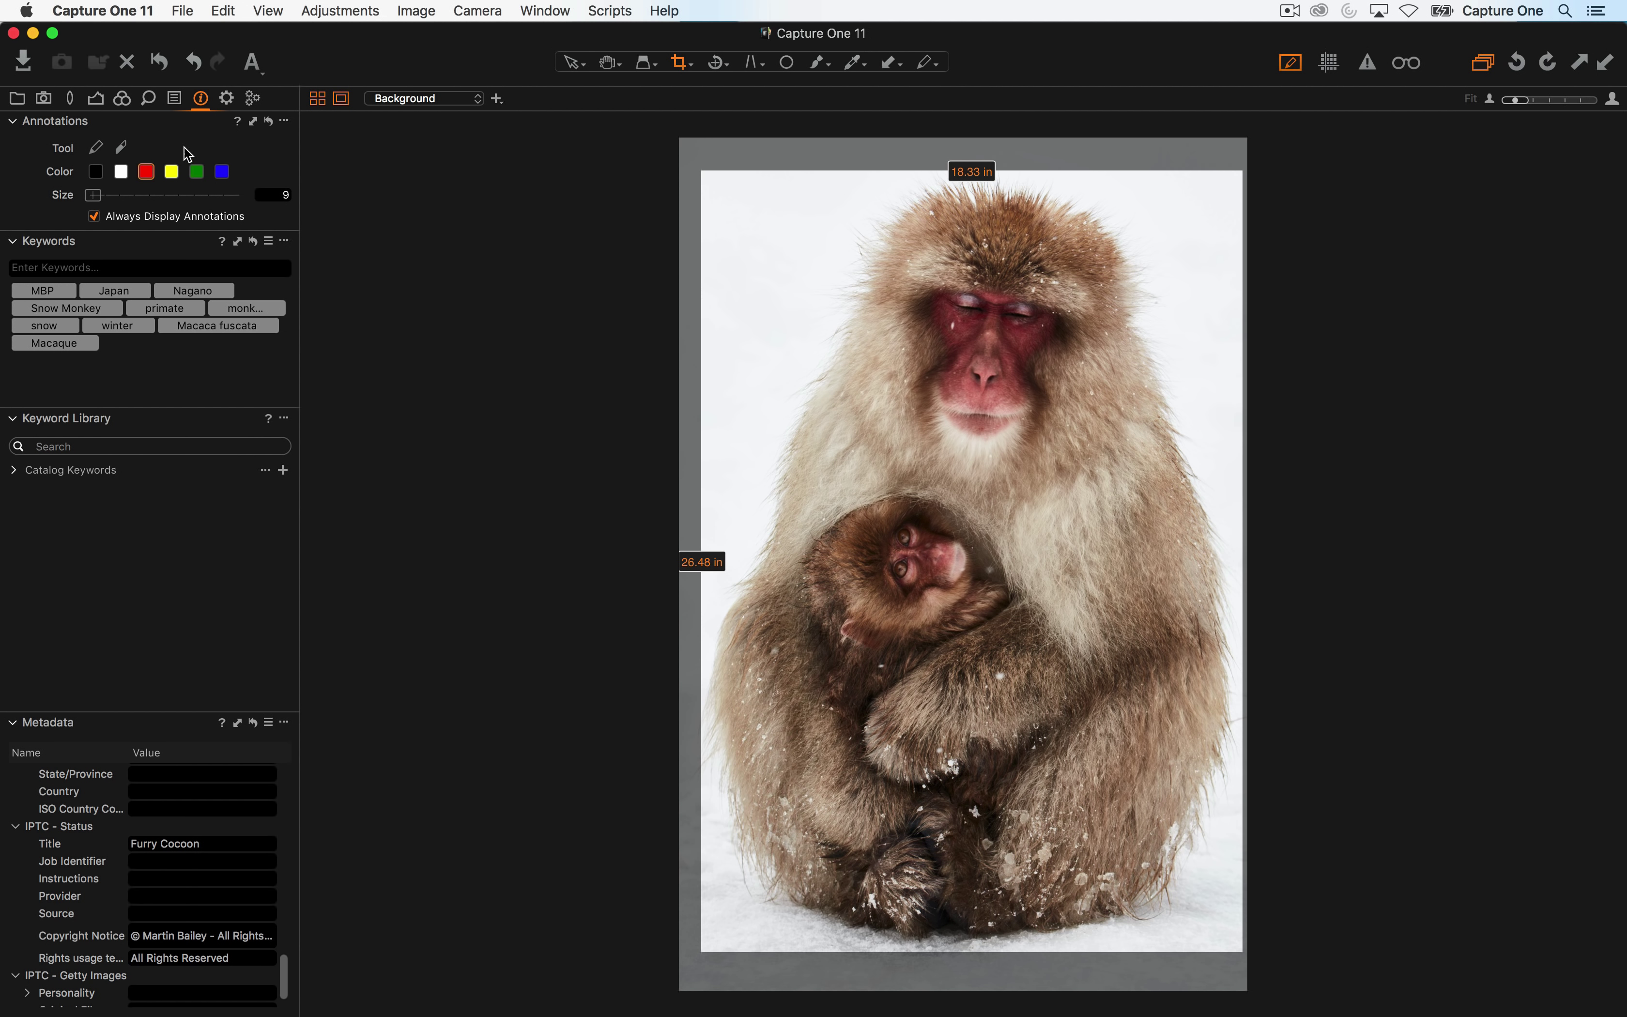
left_click(265, 134)
left_click(204, 145)
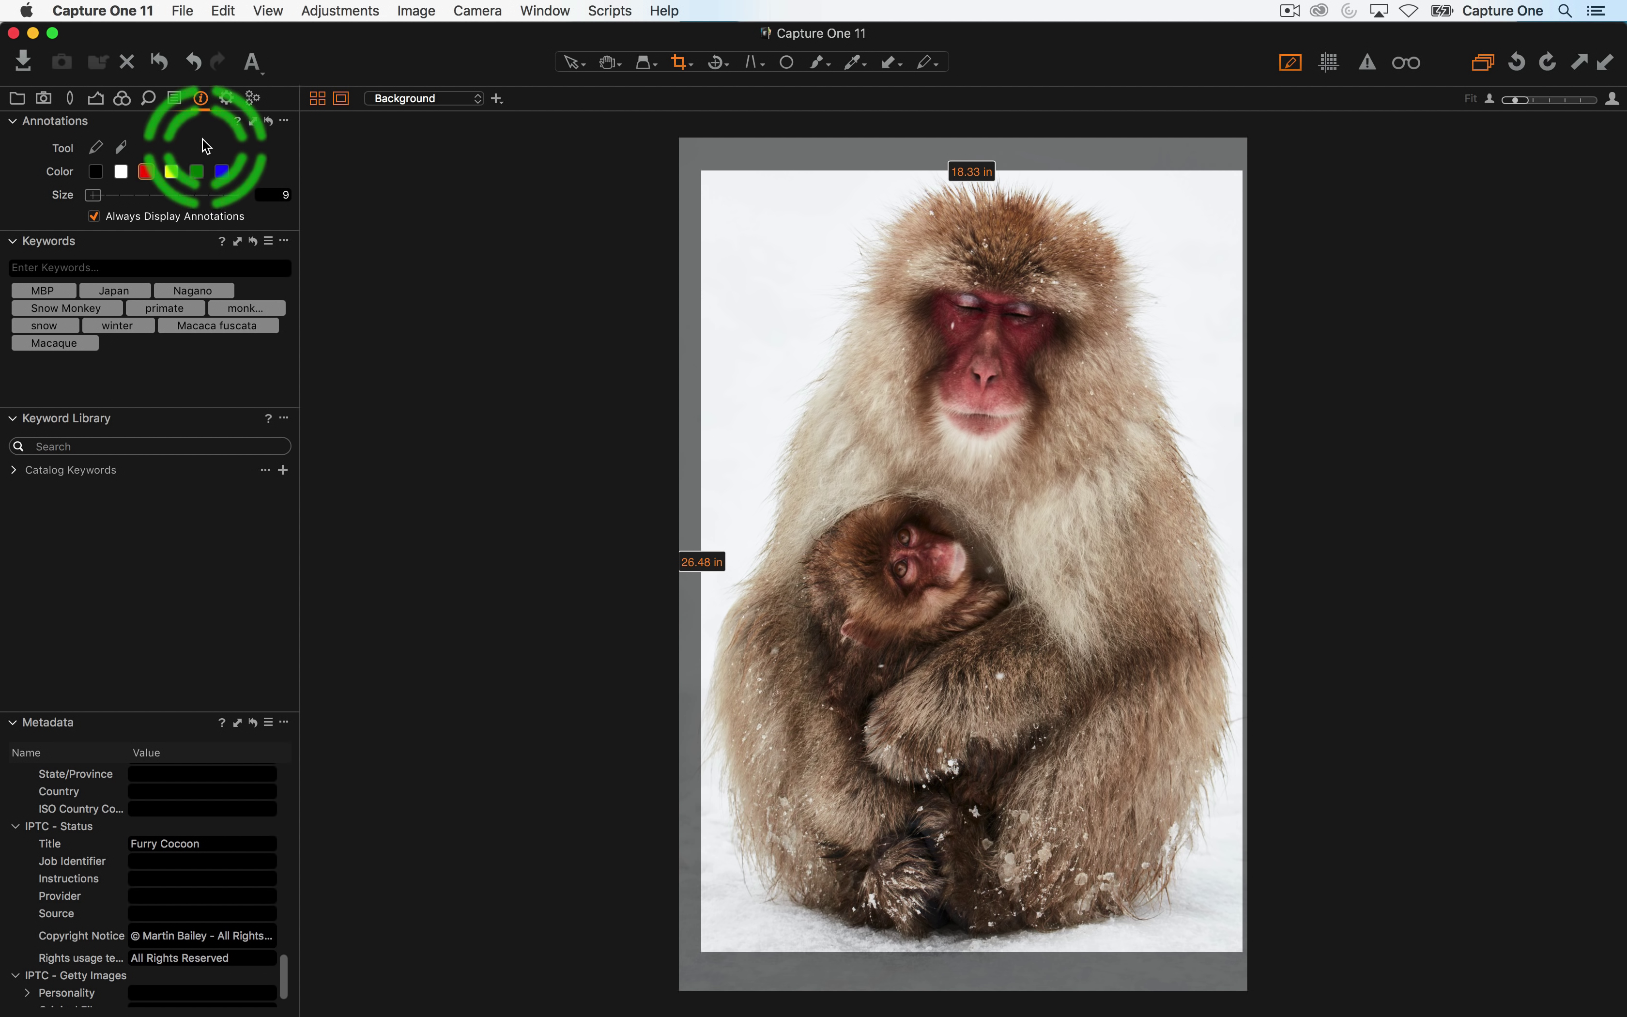
left_click(95, 151)
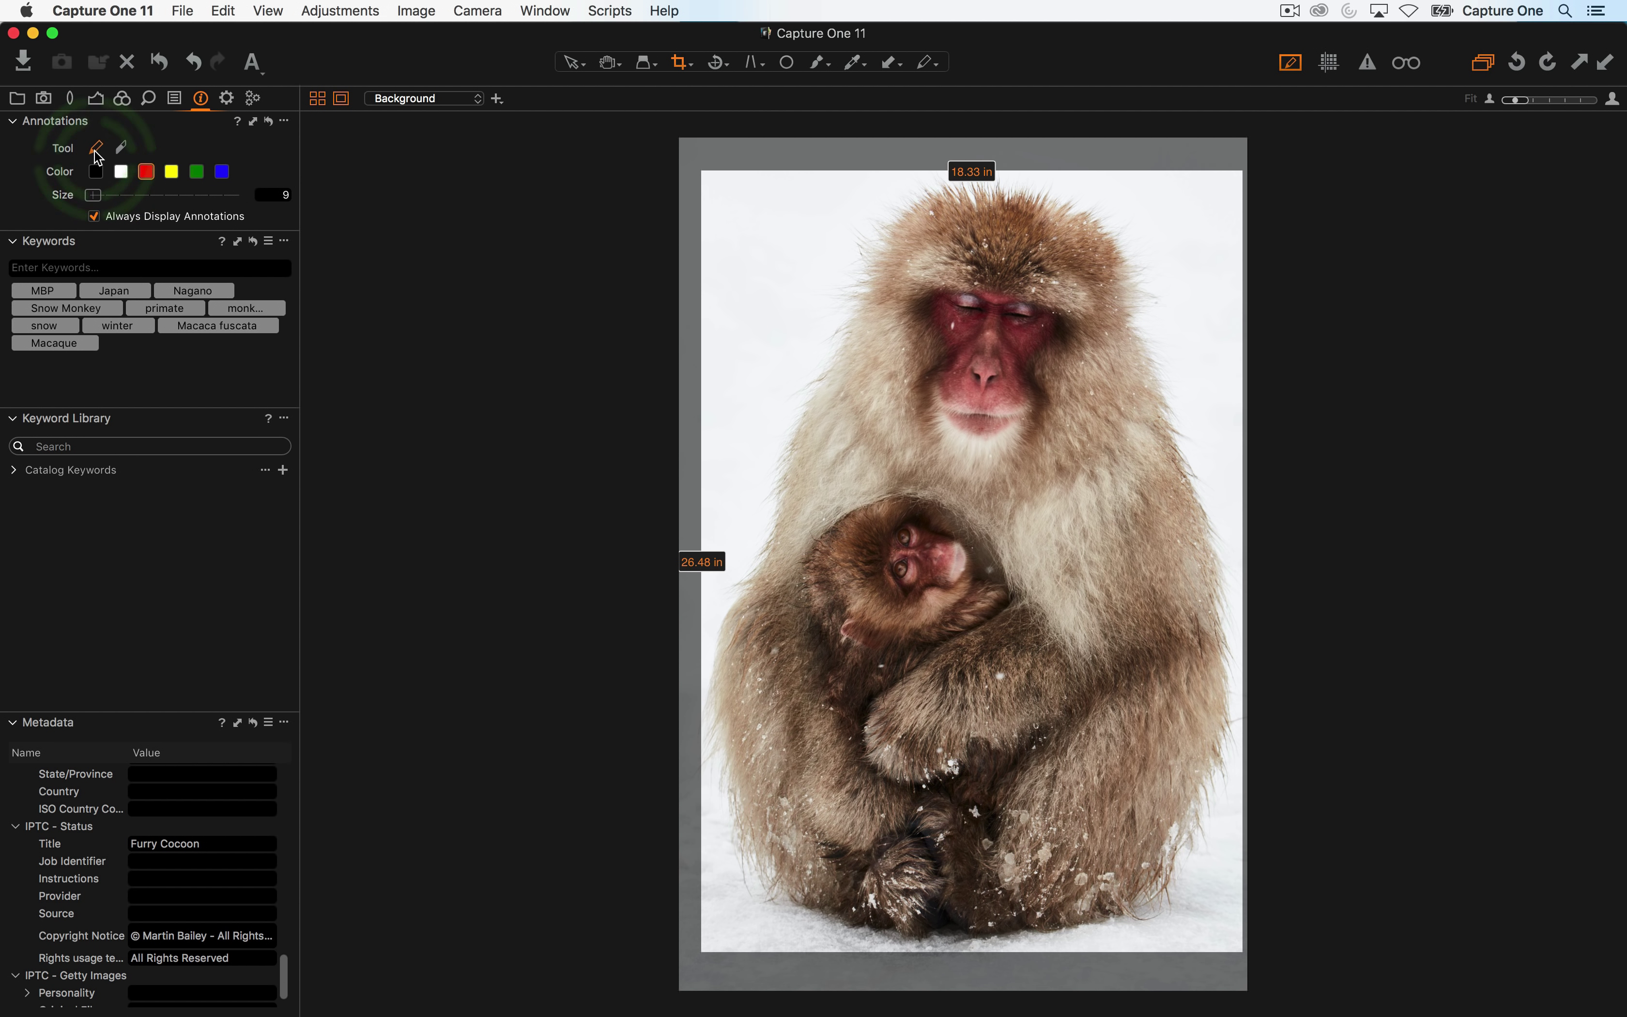
left_click(125, 153)
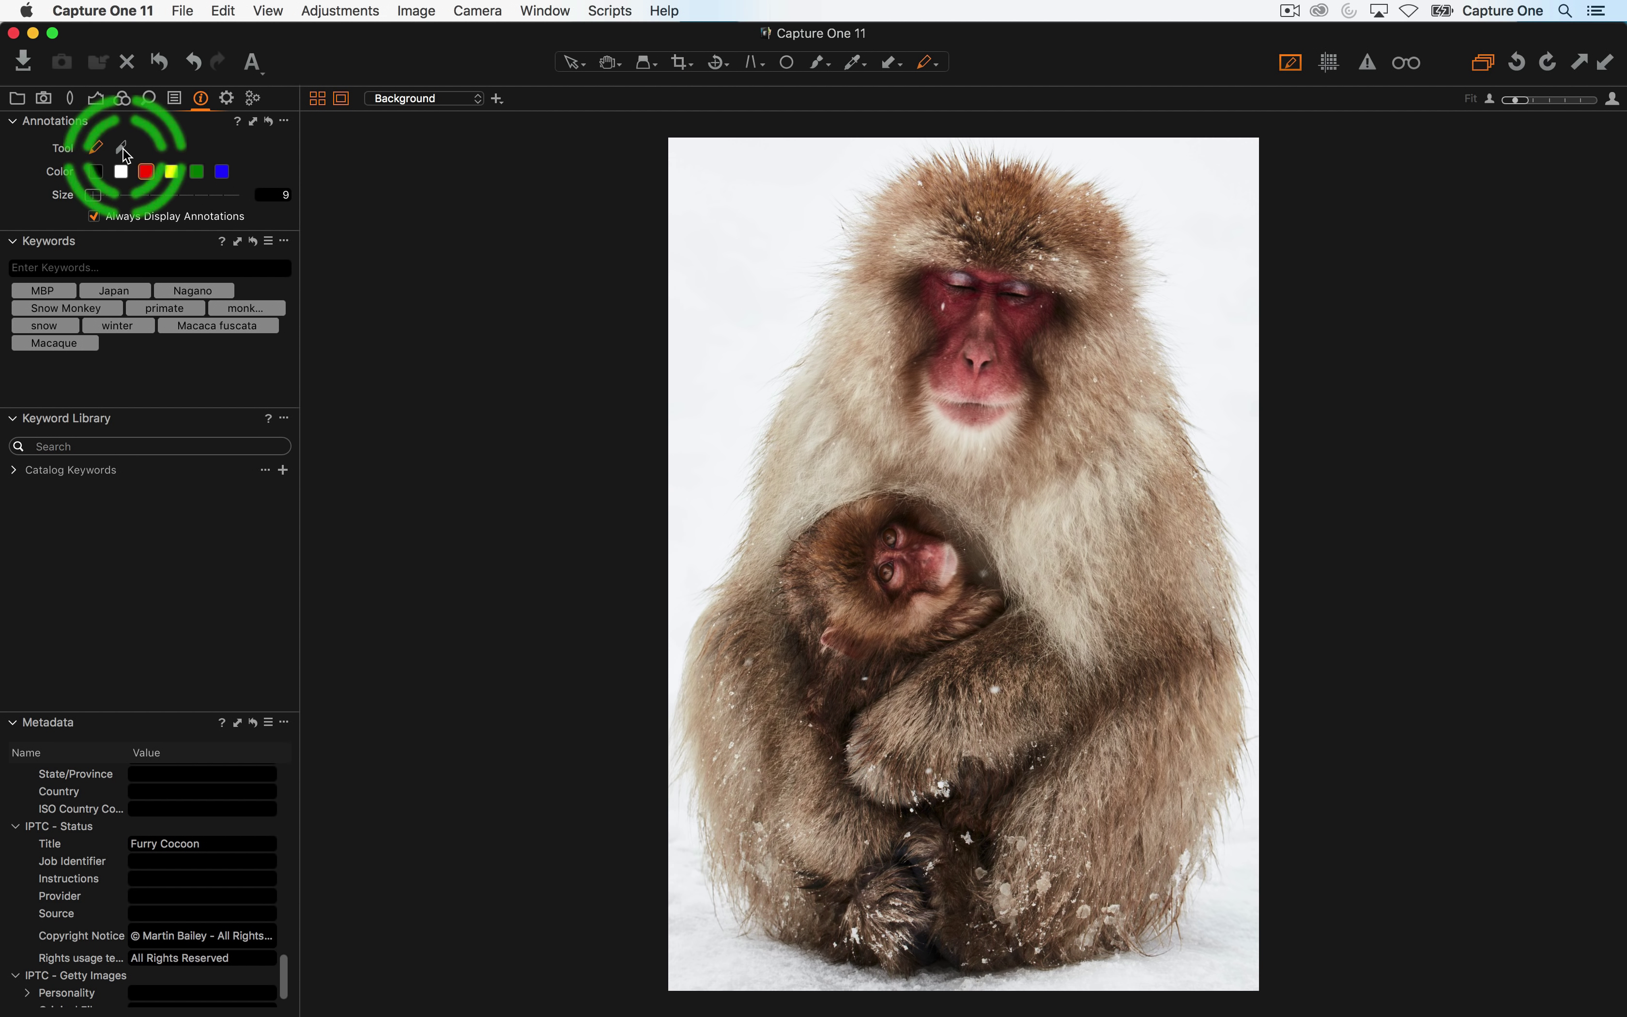
left_click(245, 170)
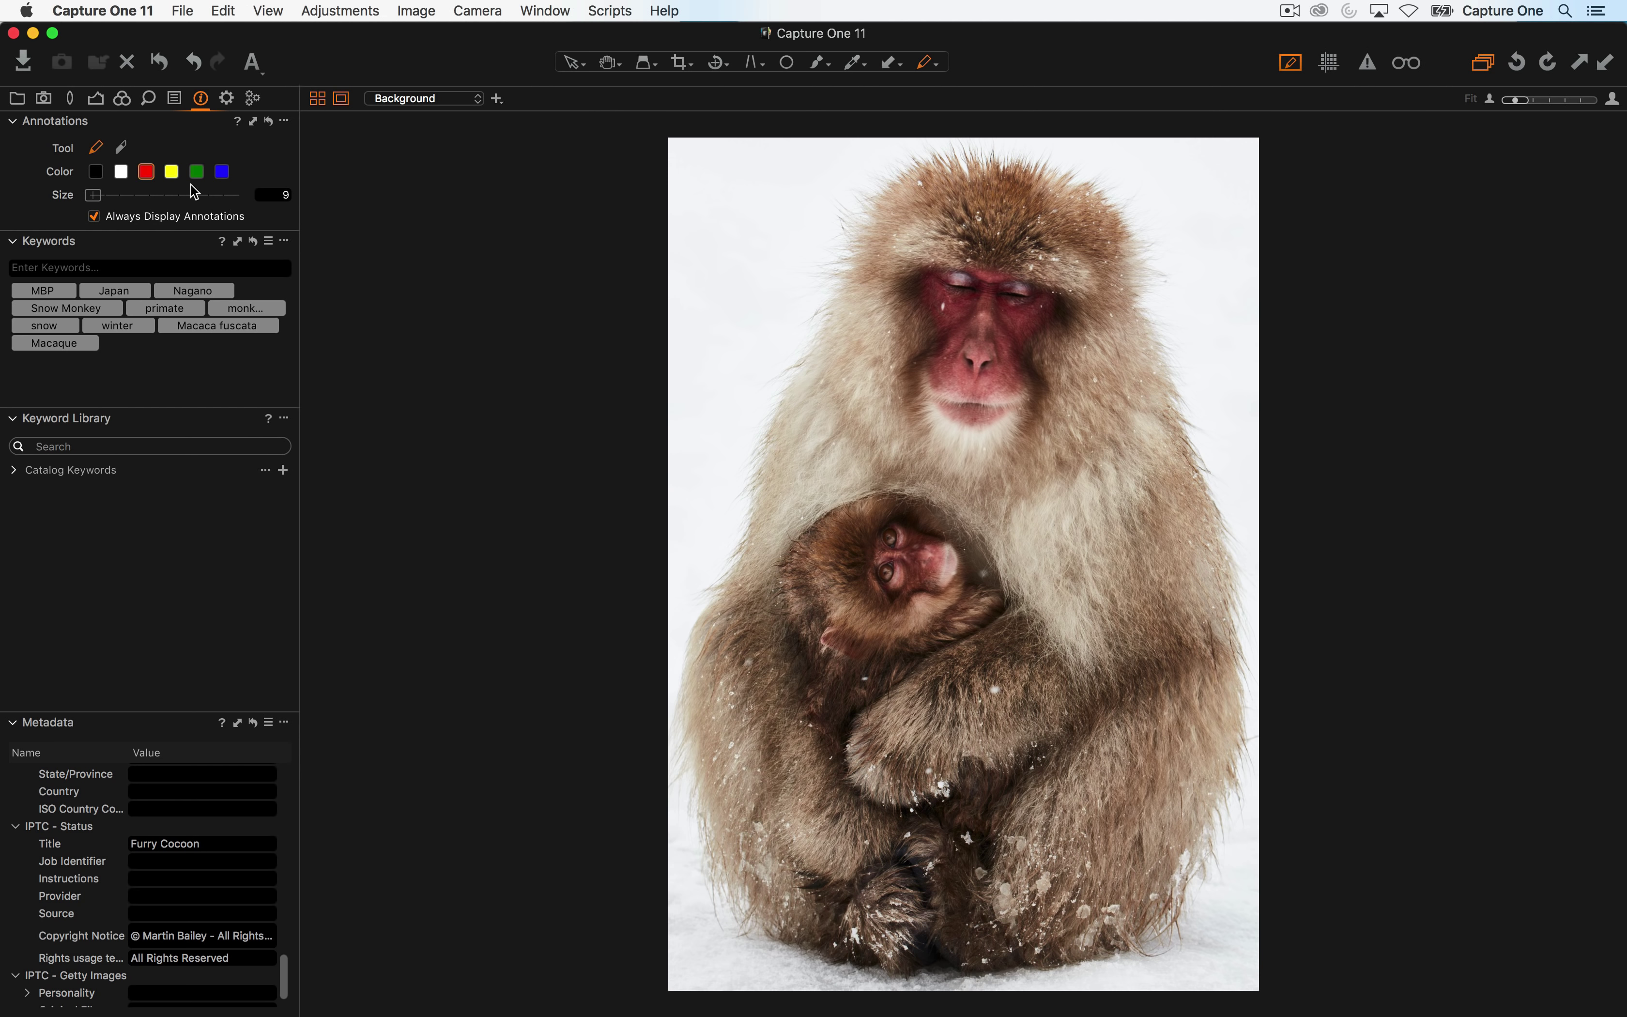
right_click(754, 264)
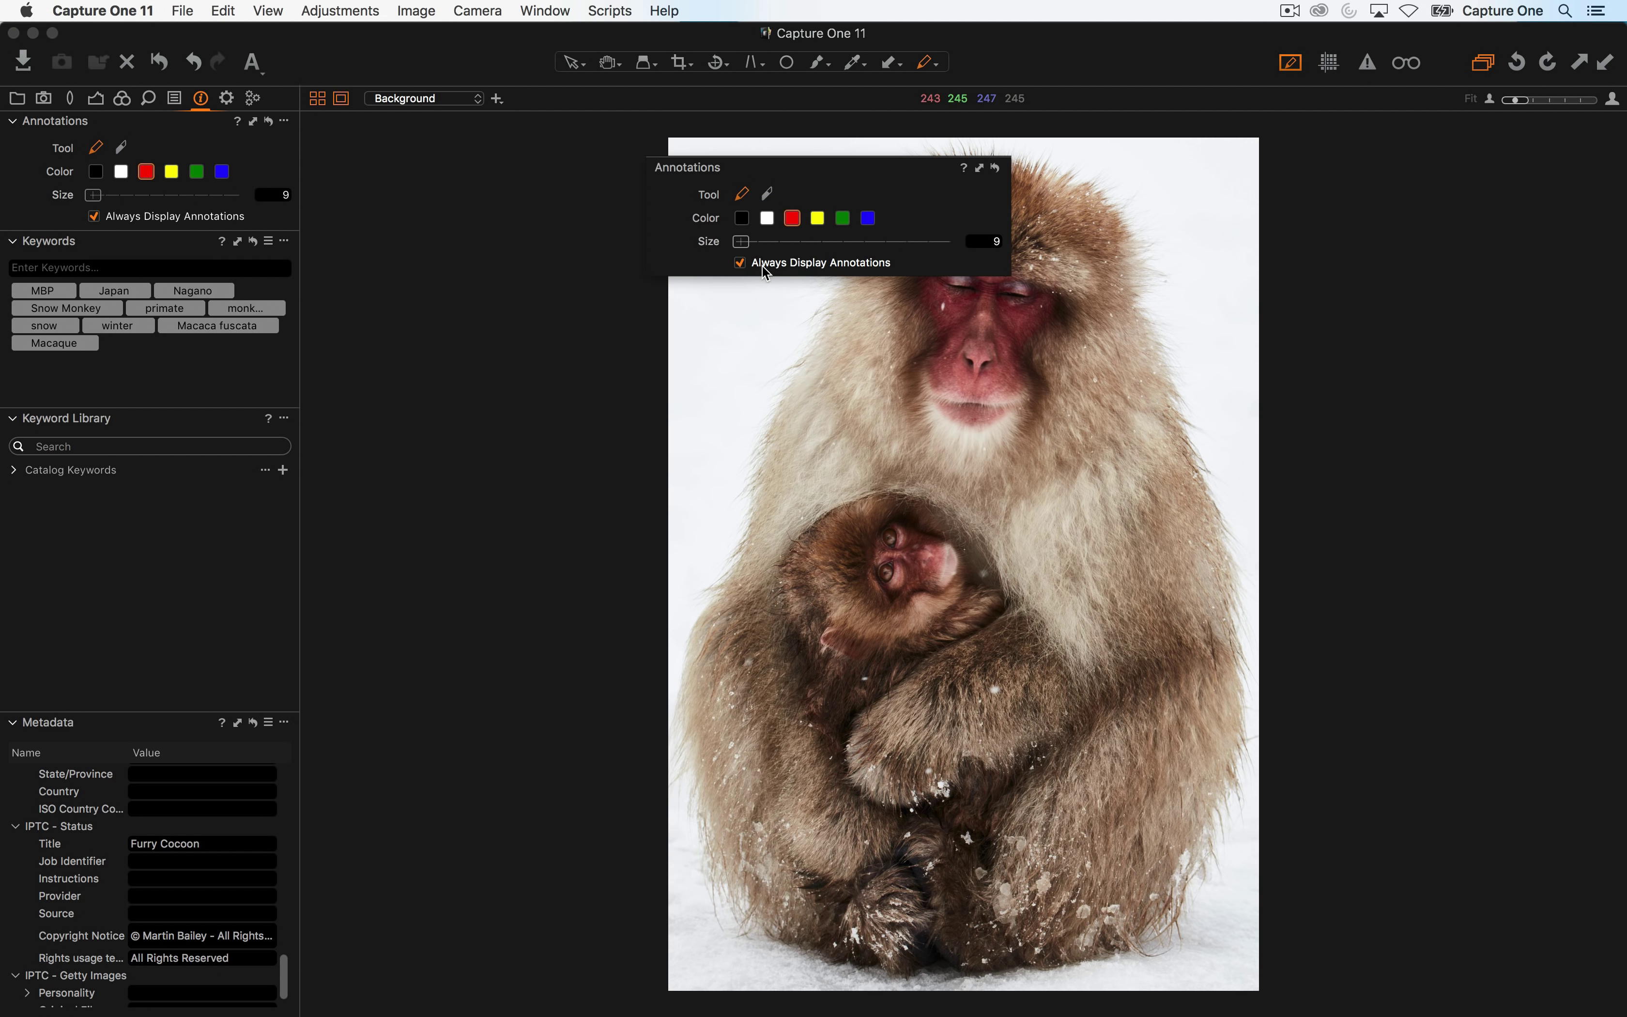
Review the Annotations PSD recipe's metadata options and set its format to JPEG
left_click(227, 99)
left_click(30, 376)
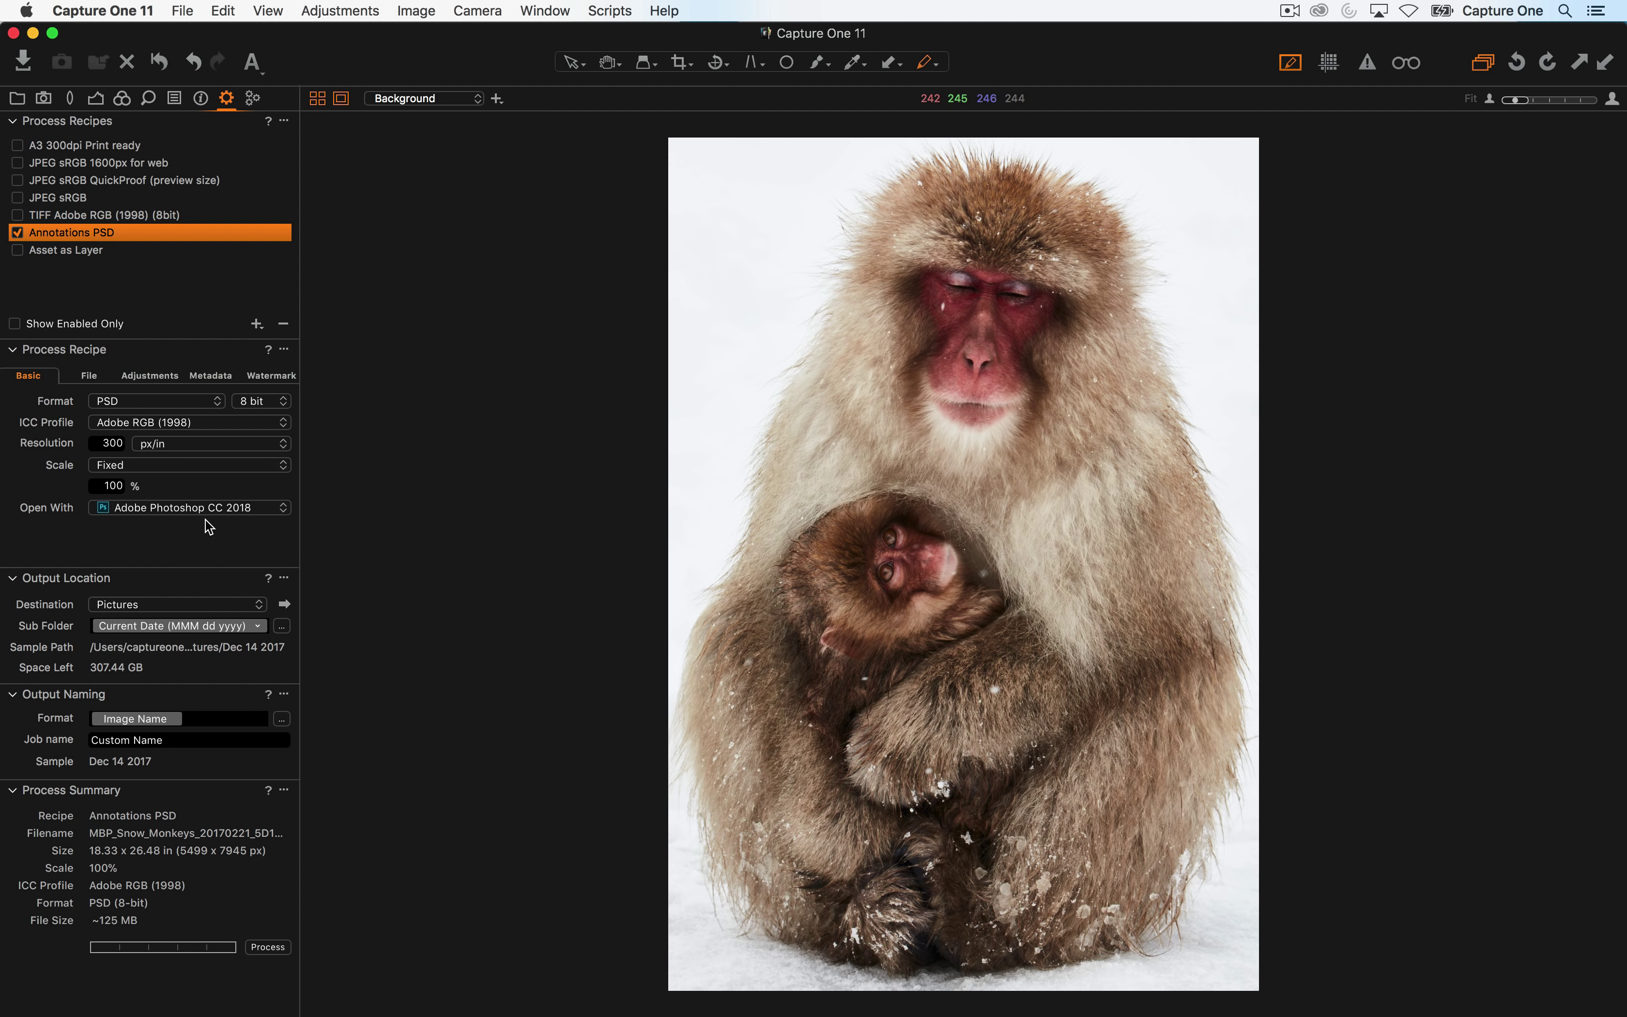
left_click(210, 376)
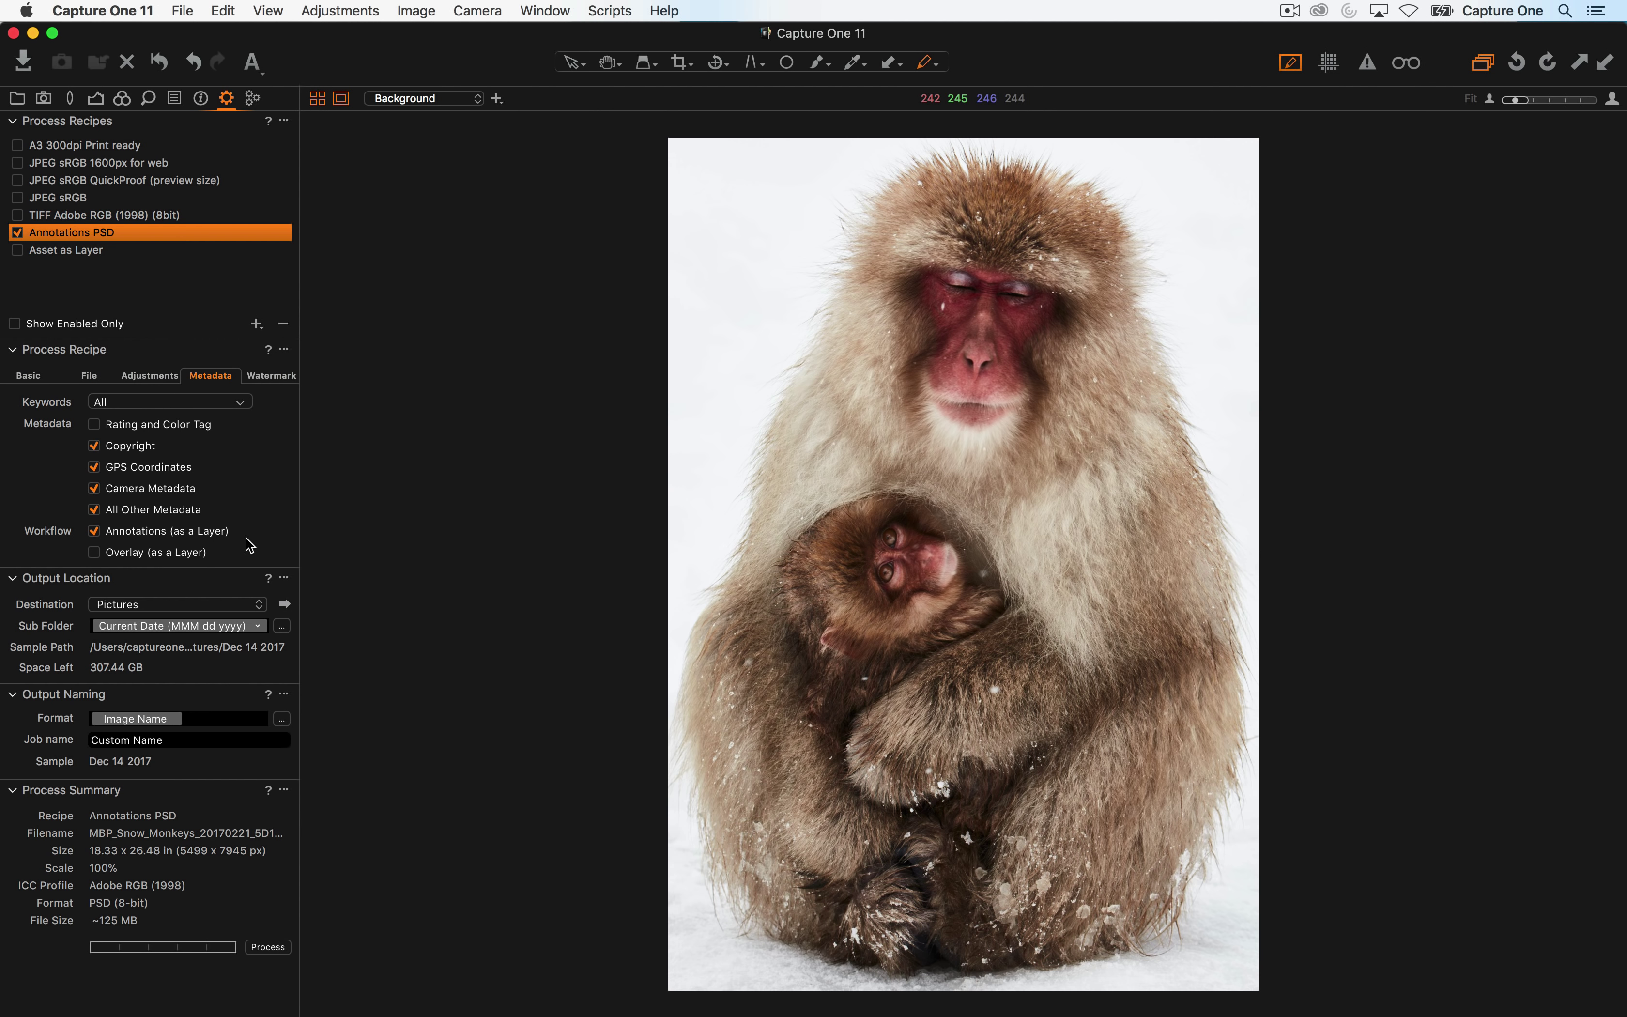
left_click(30, 376)
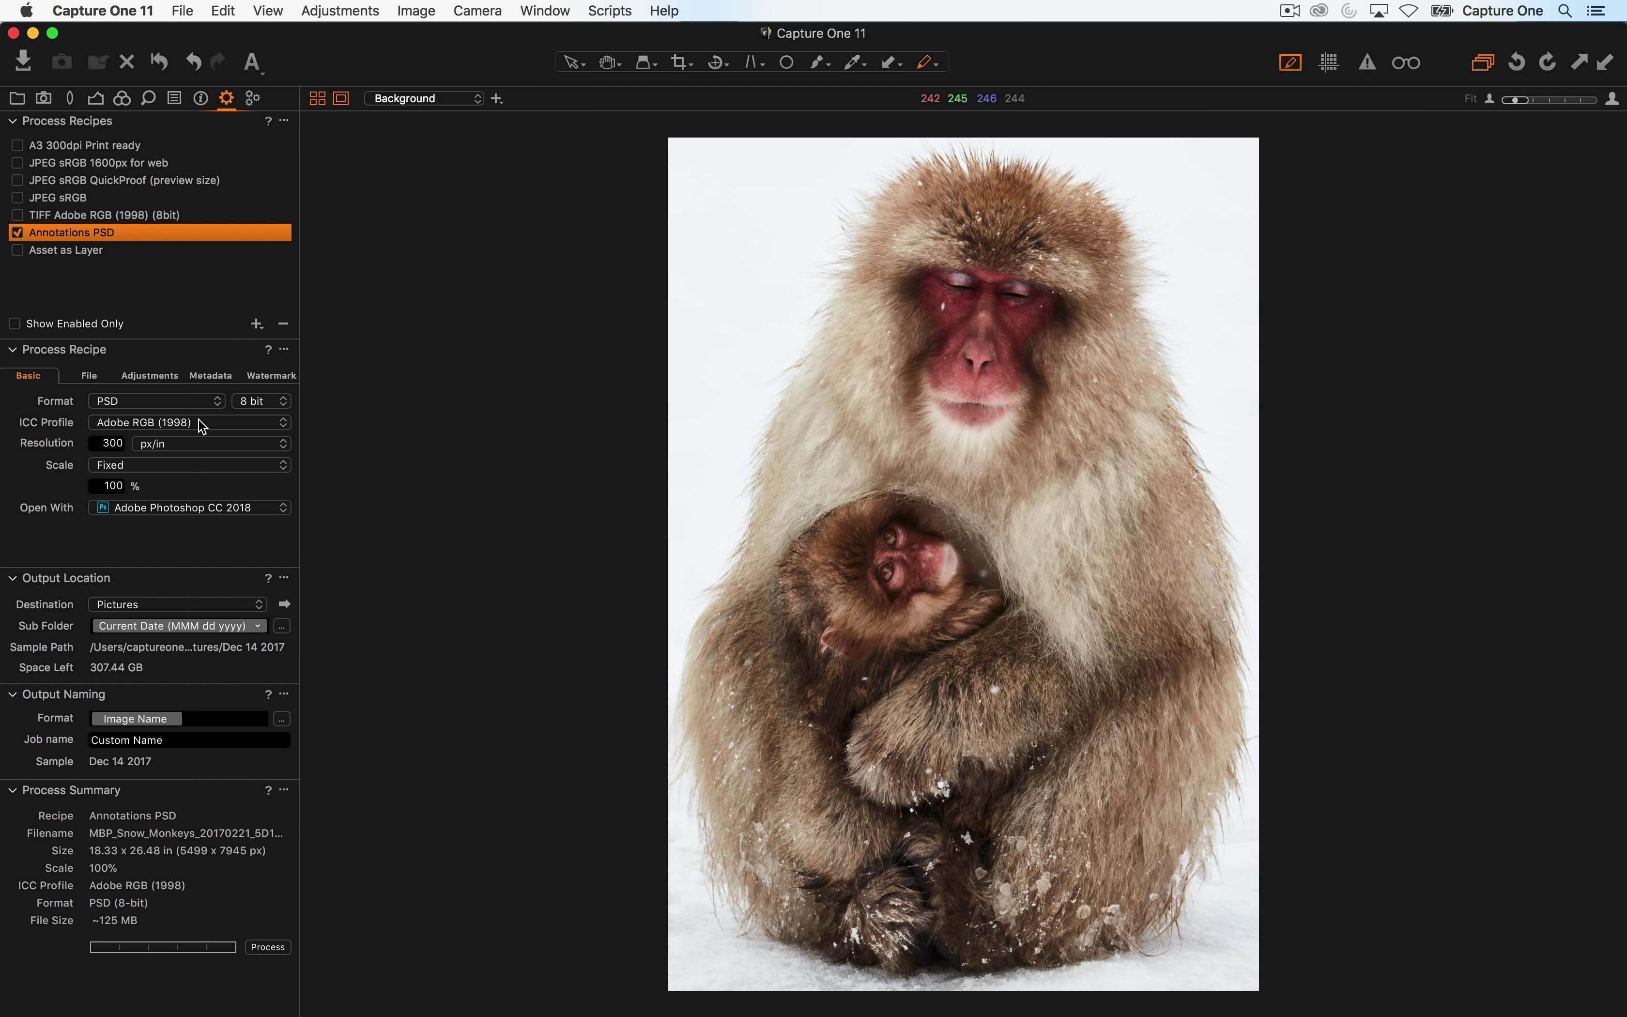
left_click(170, 400)
left_click(150, 294)
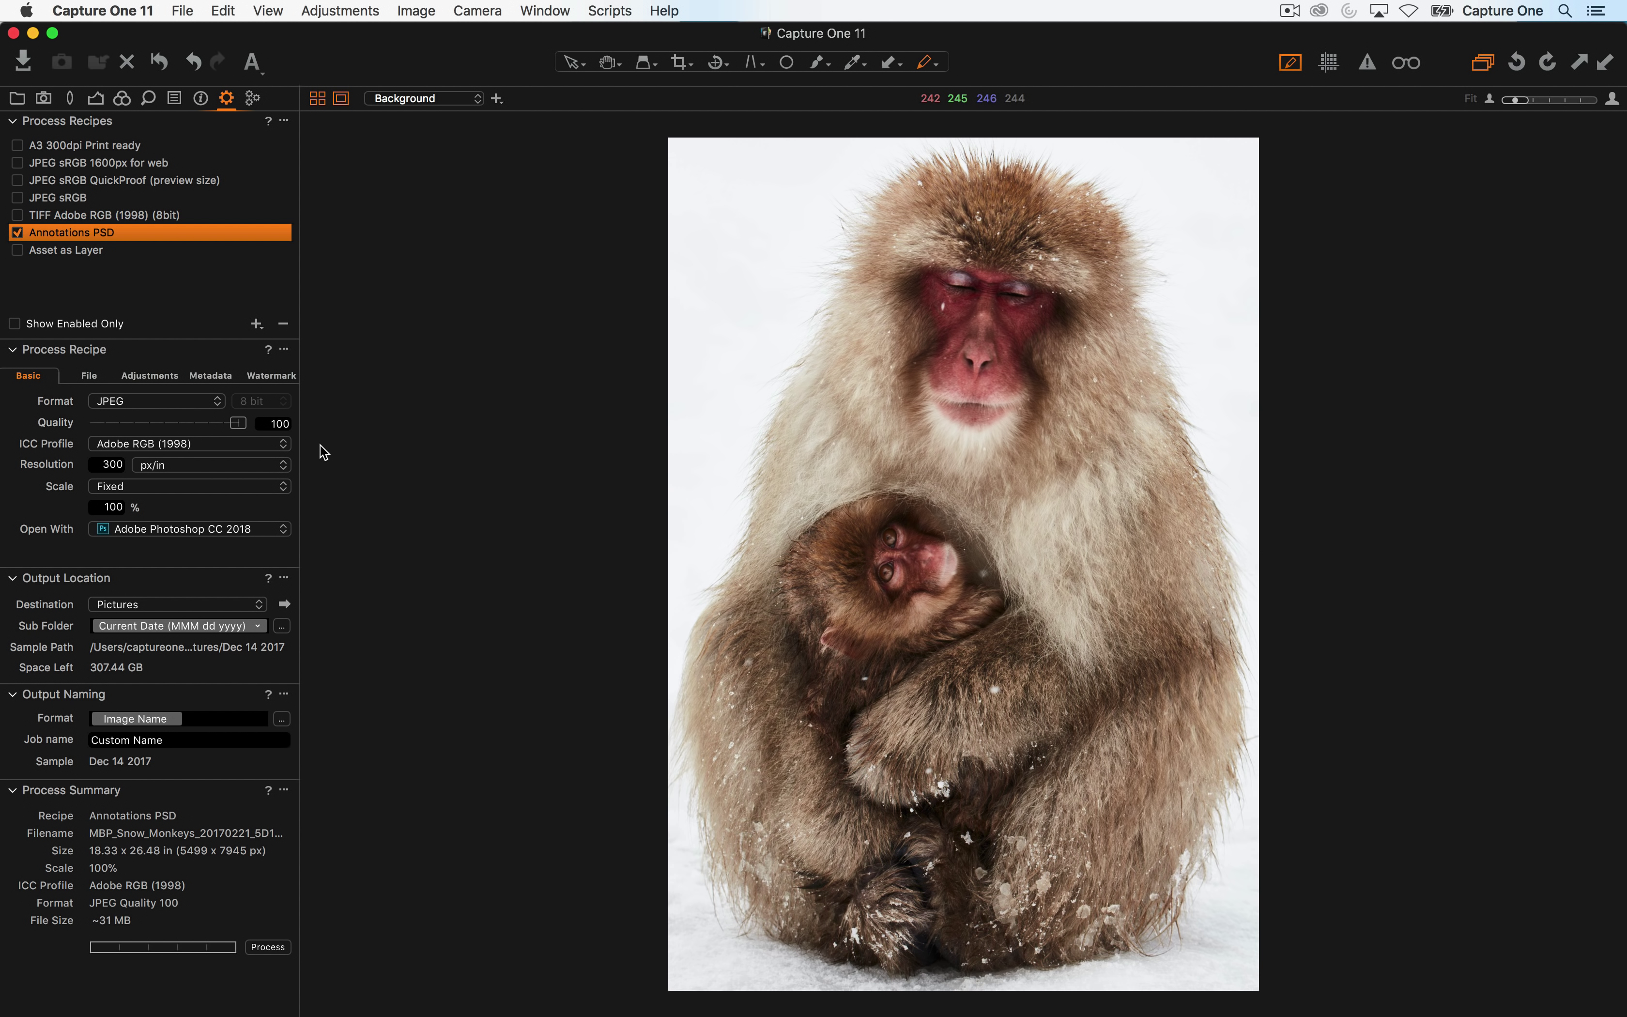
Check the Annotations PSD recipe's metadata options for the overlay and show the magazine cover overlay on the monkey image
left_click(226, 379)
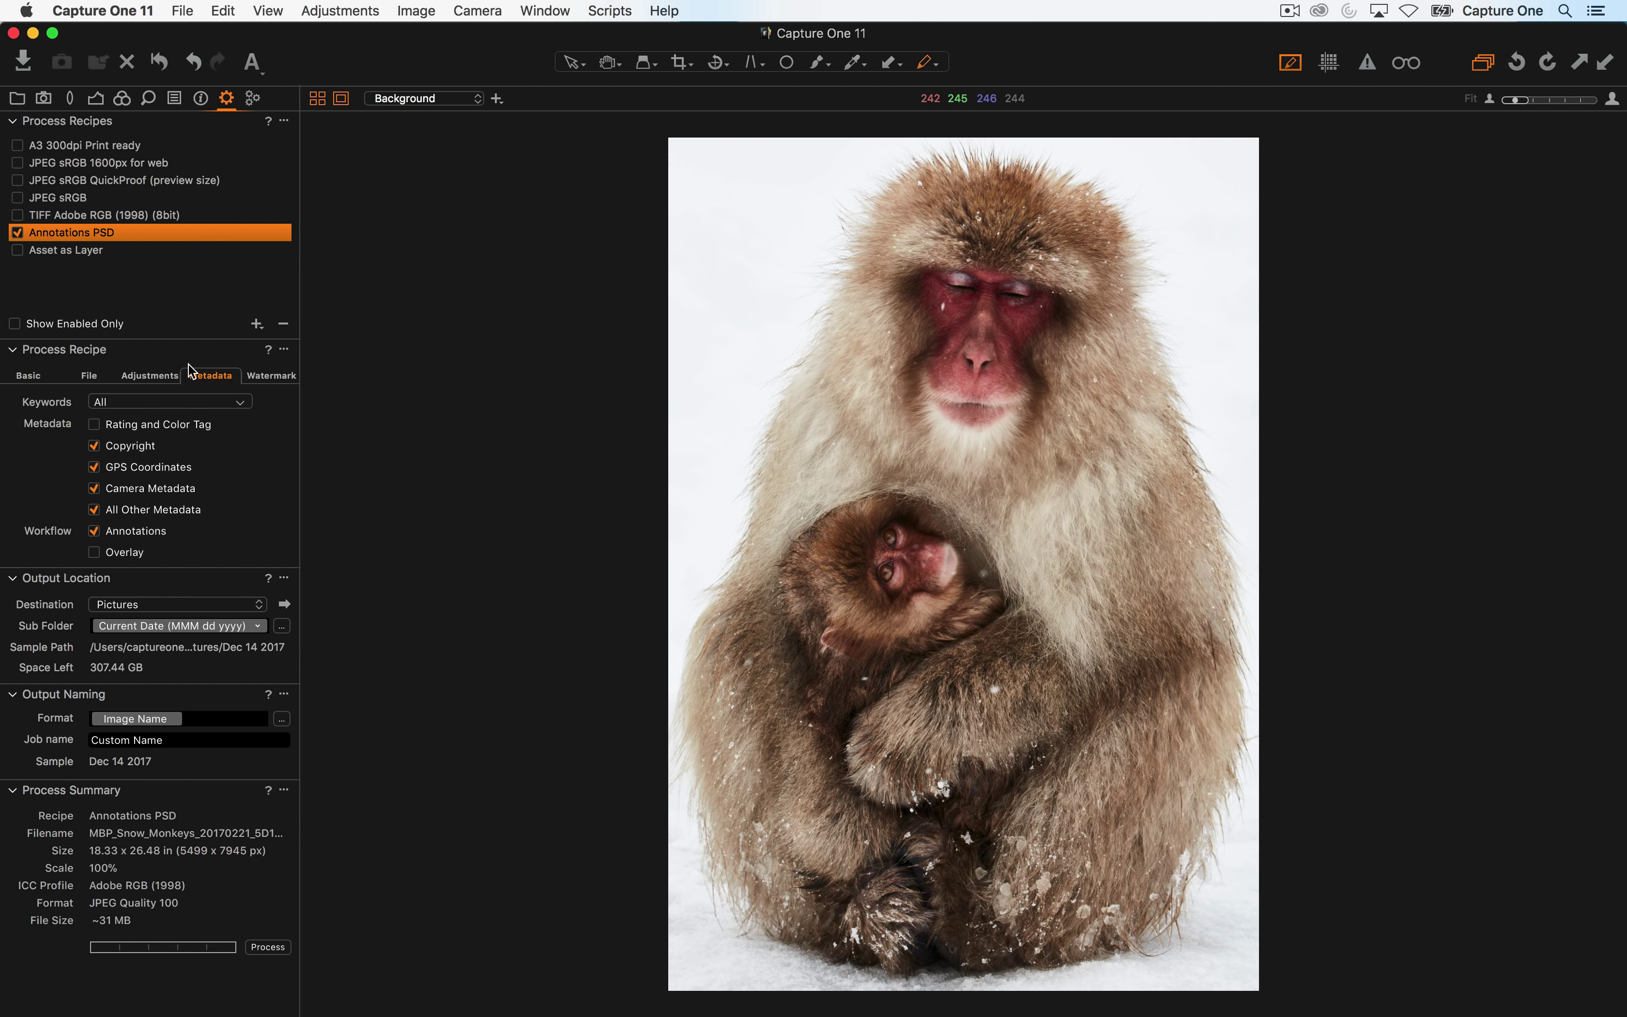
left_click(65, 99)
left_click(43, 99)
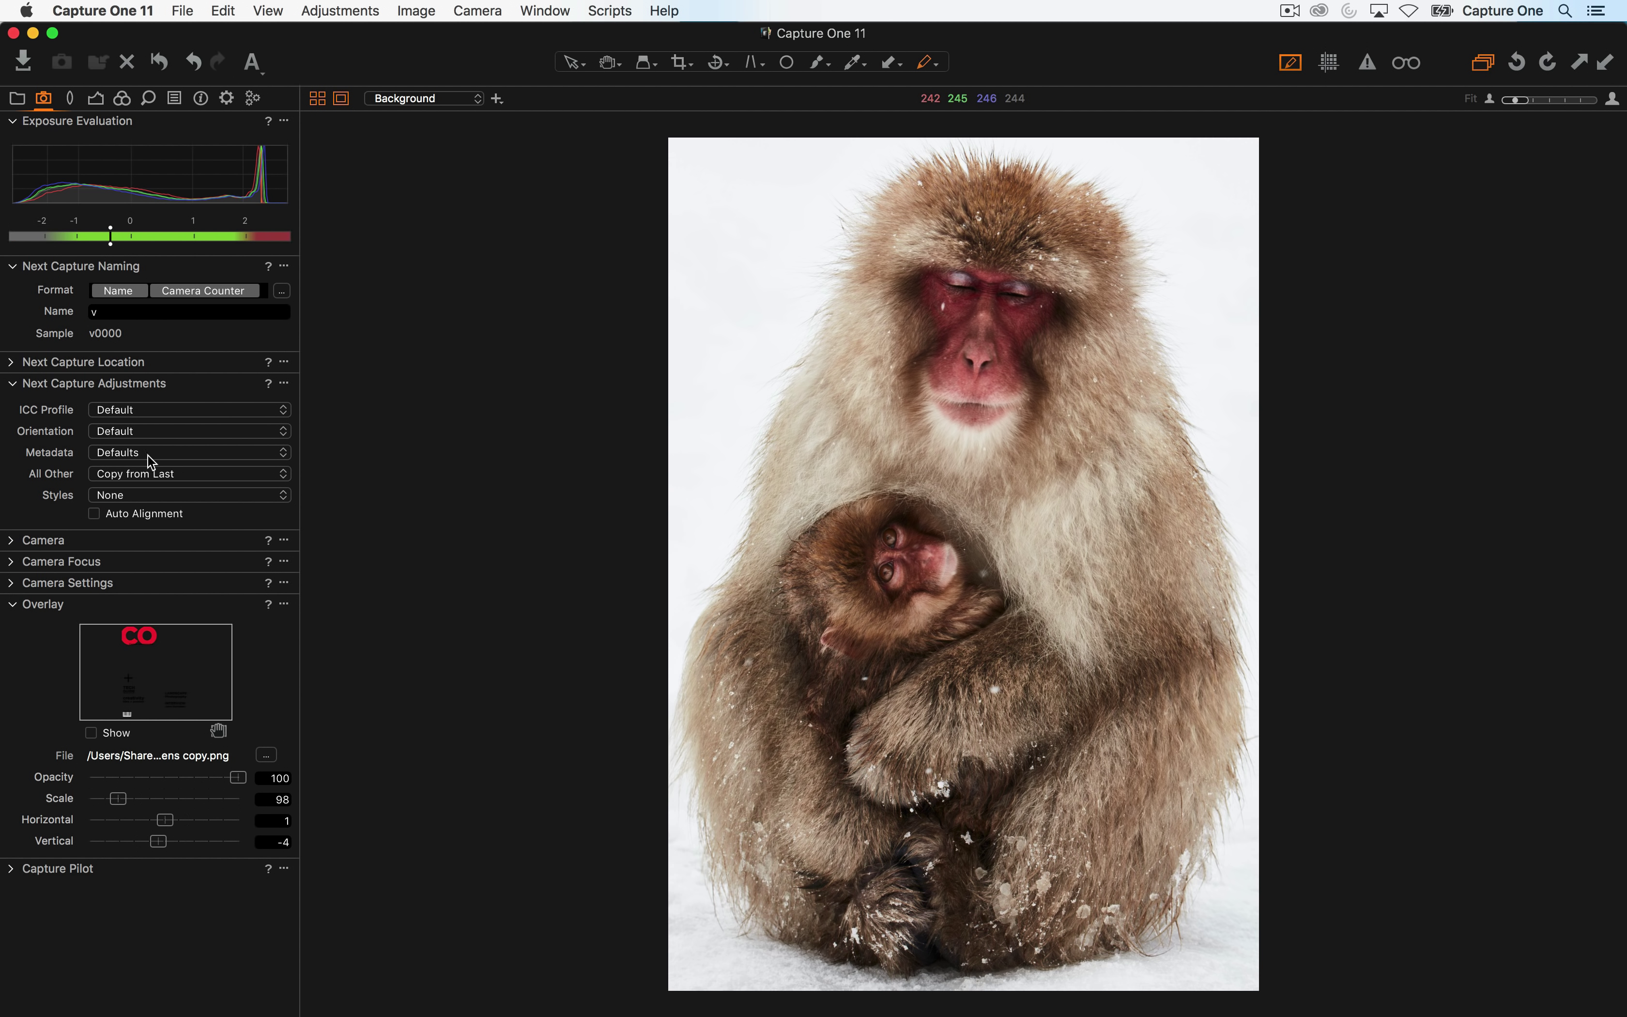
left_click(92, 732)
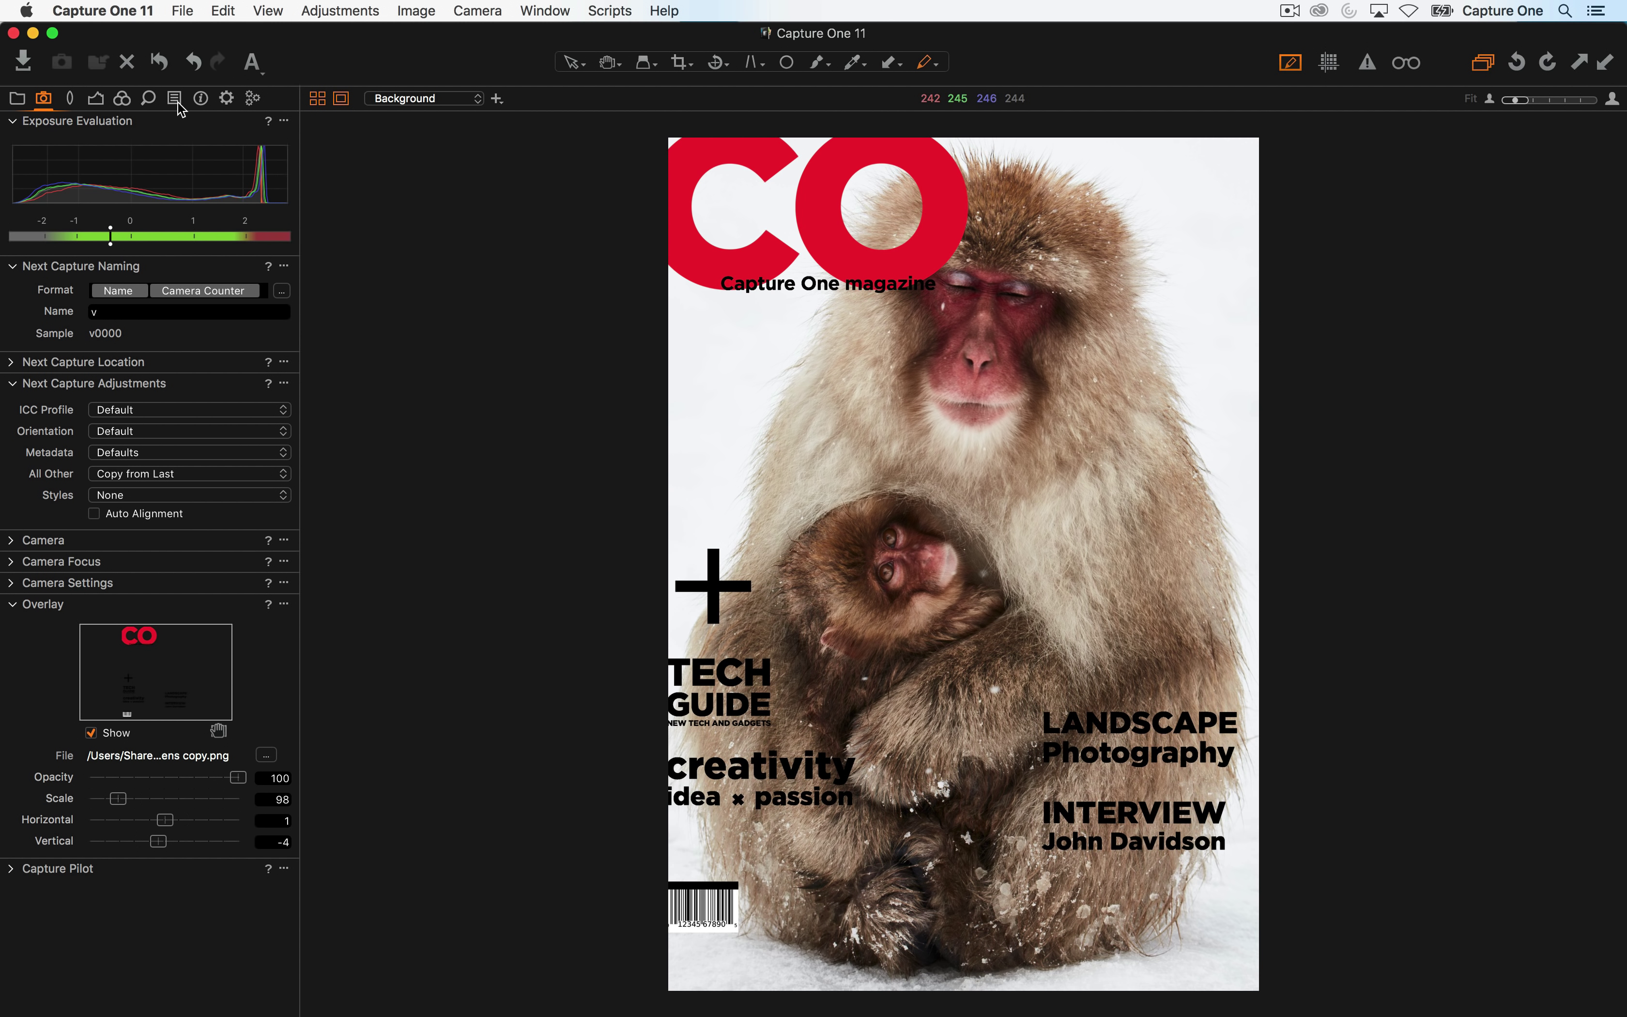
Set the Annotations PSD recipe's format to PSD and review its annotations and overlay metadata options
left_click(226, 98)
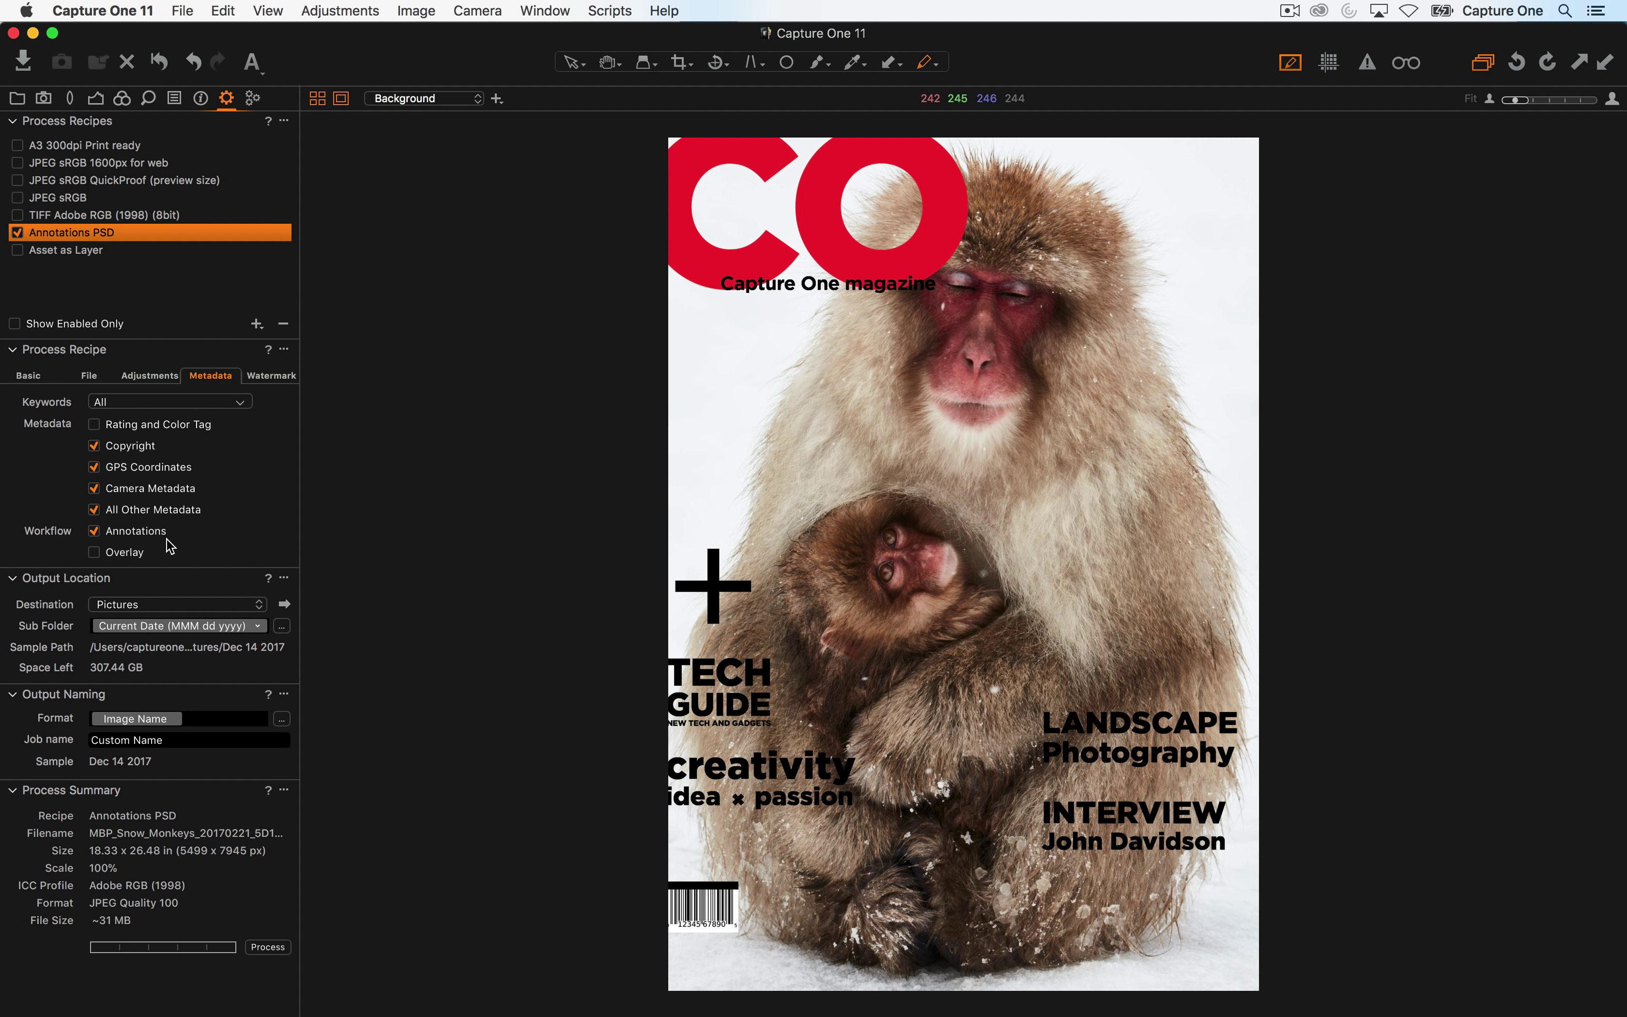
left_click(45, 379)
left_click(139, 401)
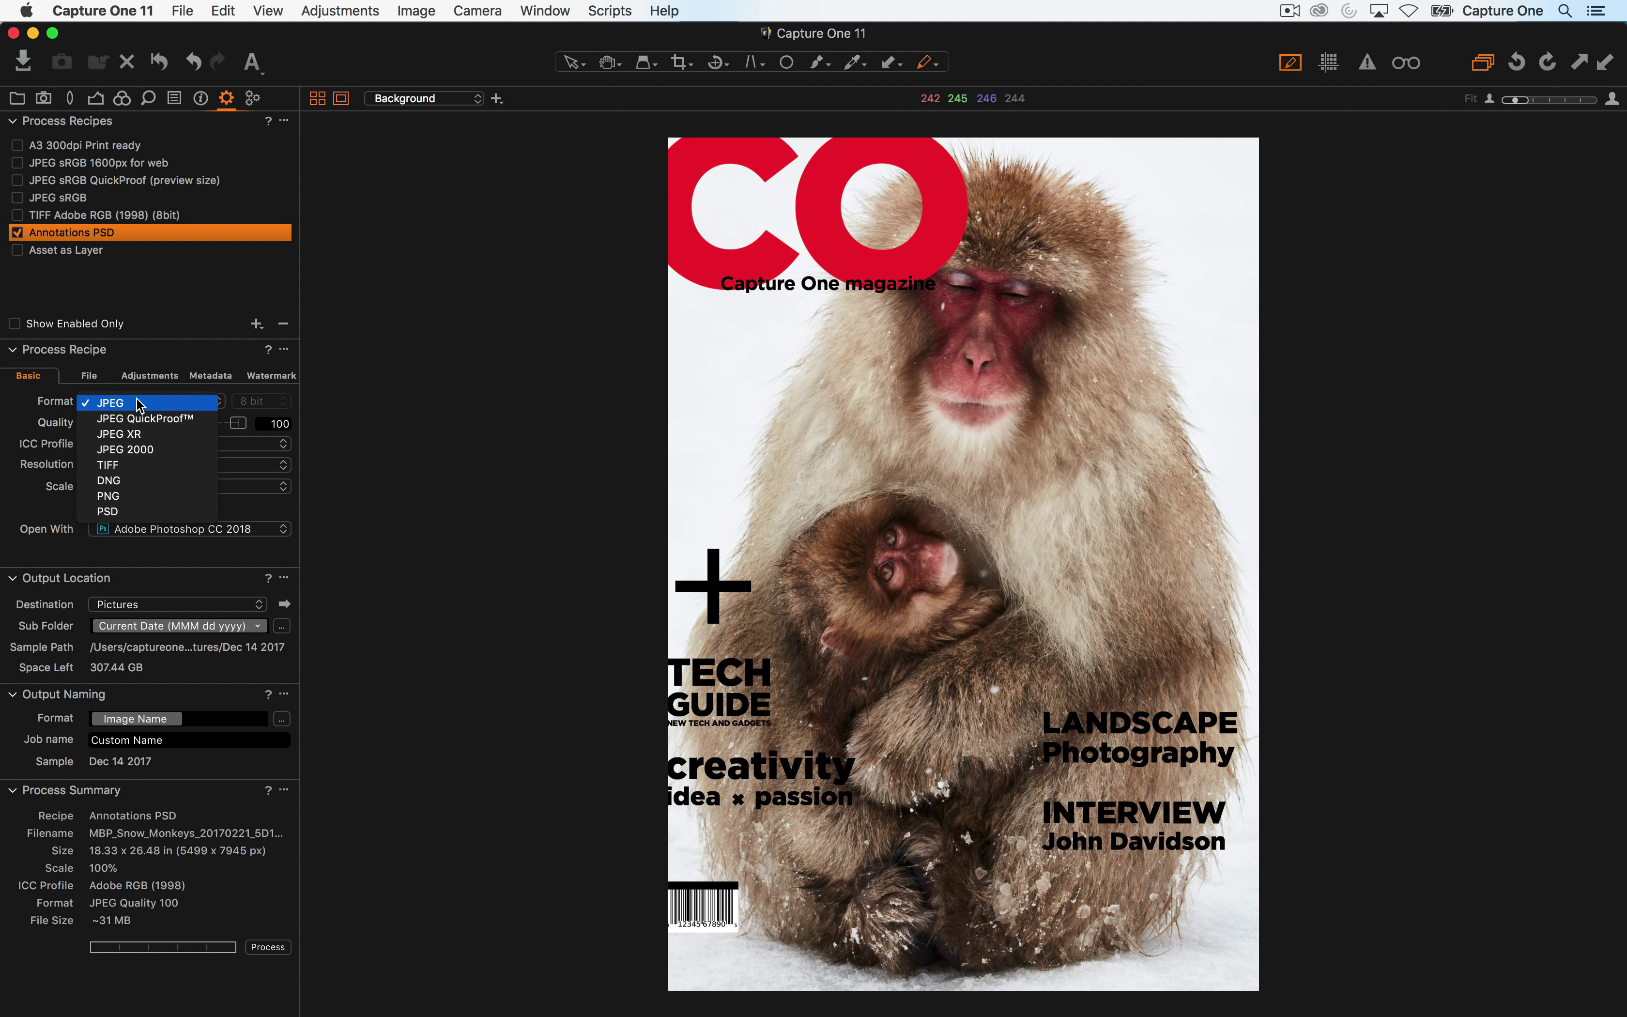
left_click(151, 511)
left_click(220, 377)
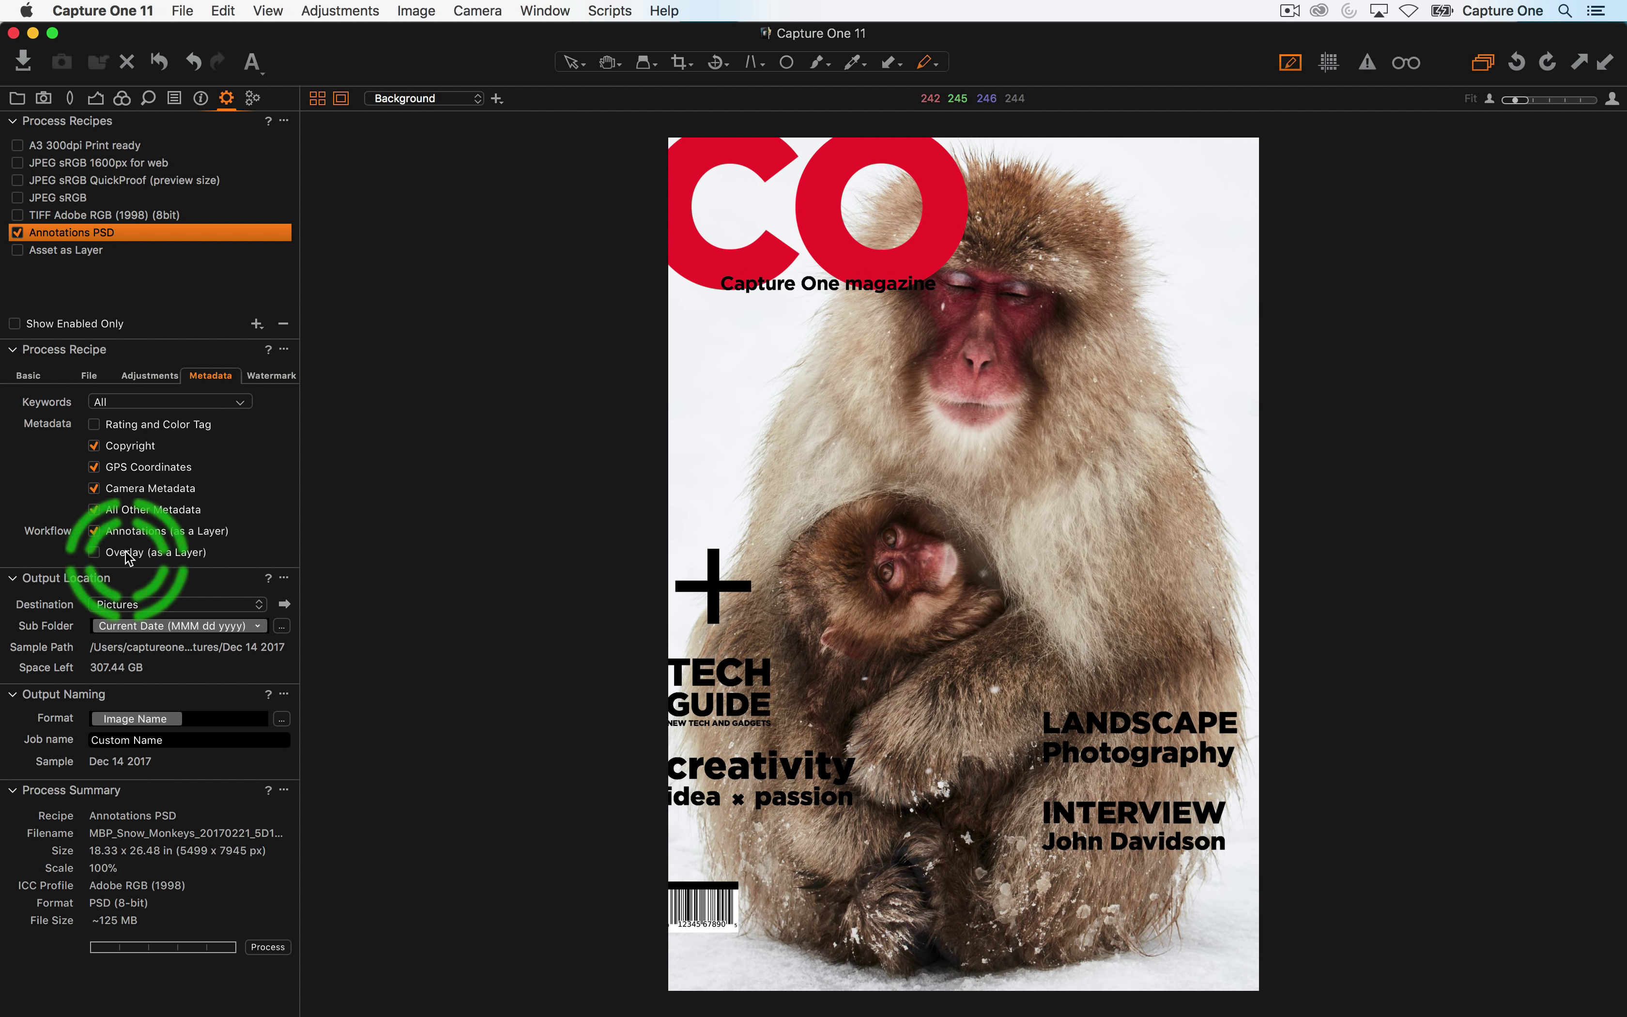
Review the kinds of watermark available for the Annotations PSD recipe, leaving the choice unchanged
left_click(269, 375)
left_click(216, 403)
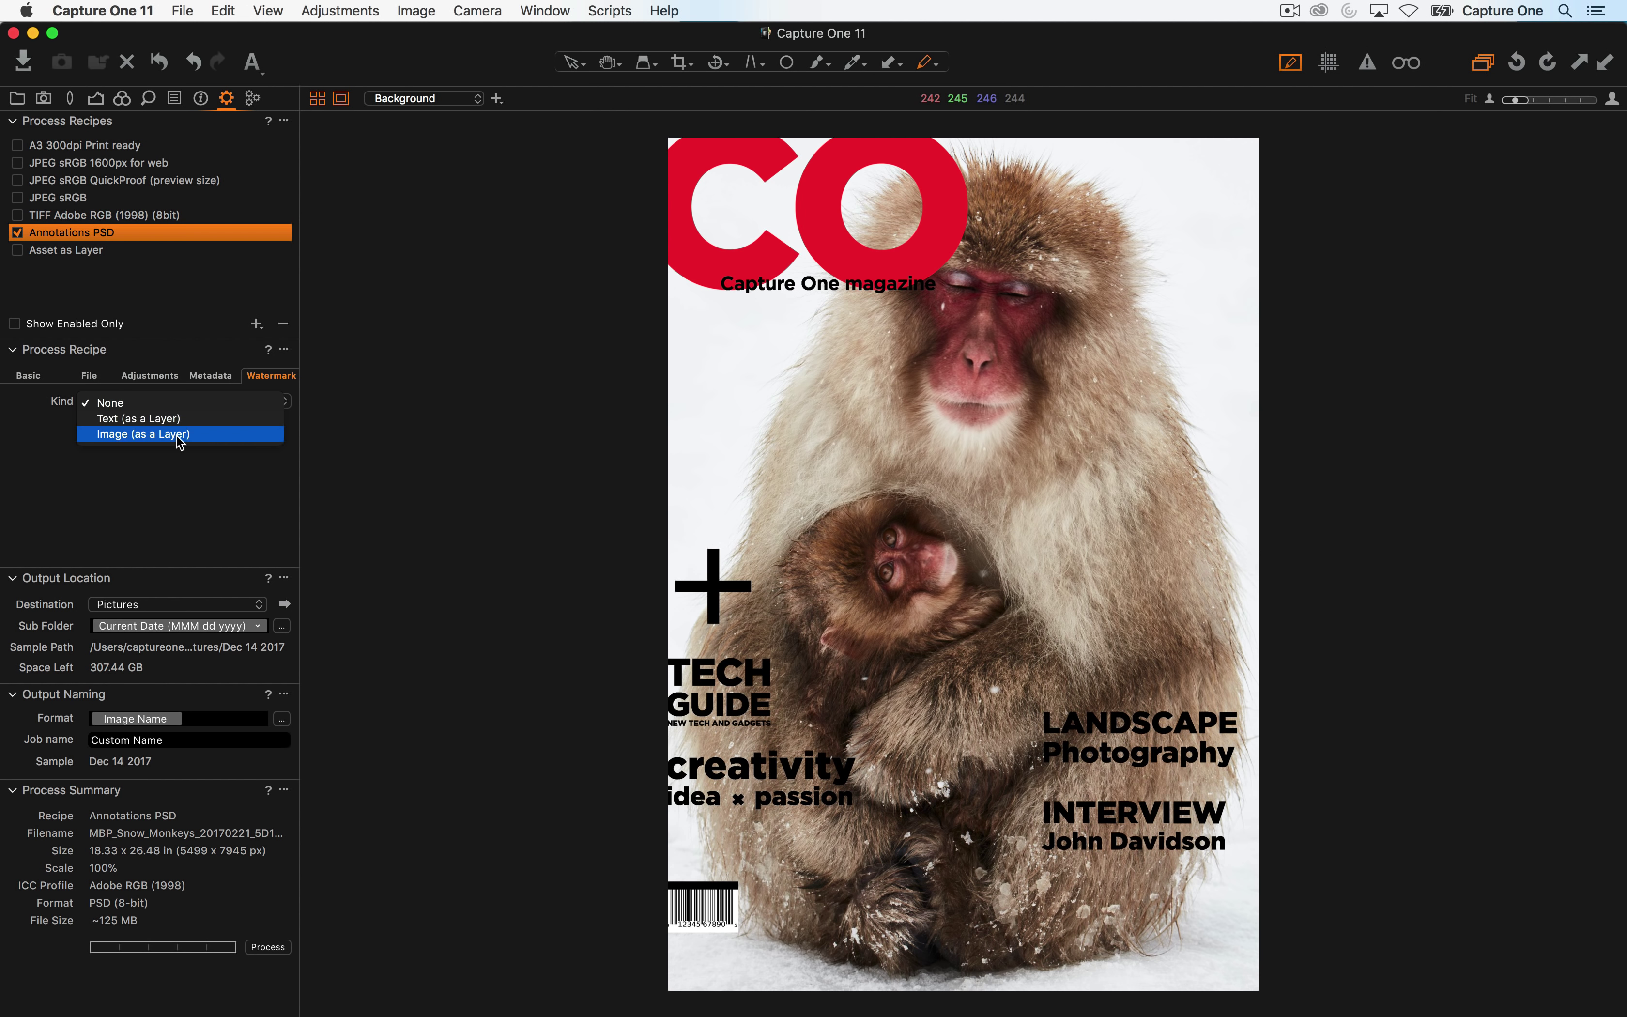
left_click(179, 330)
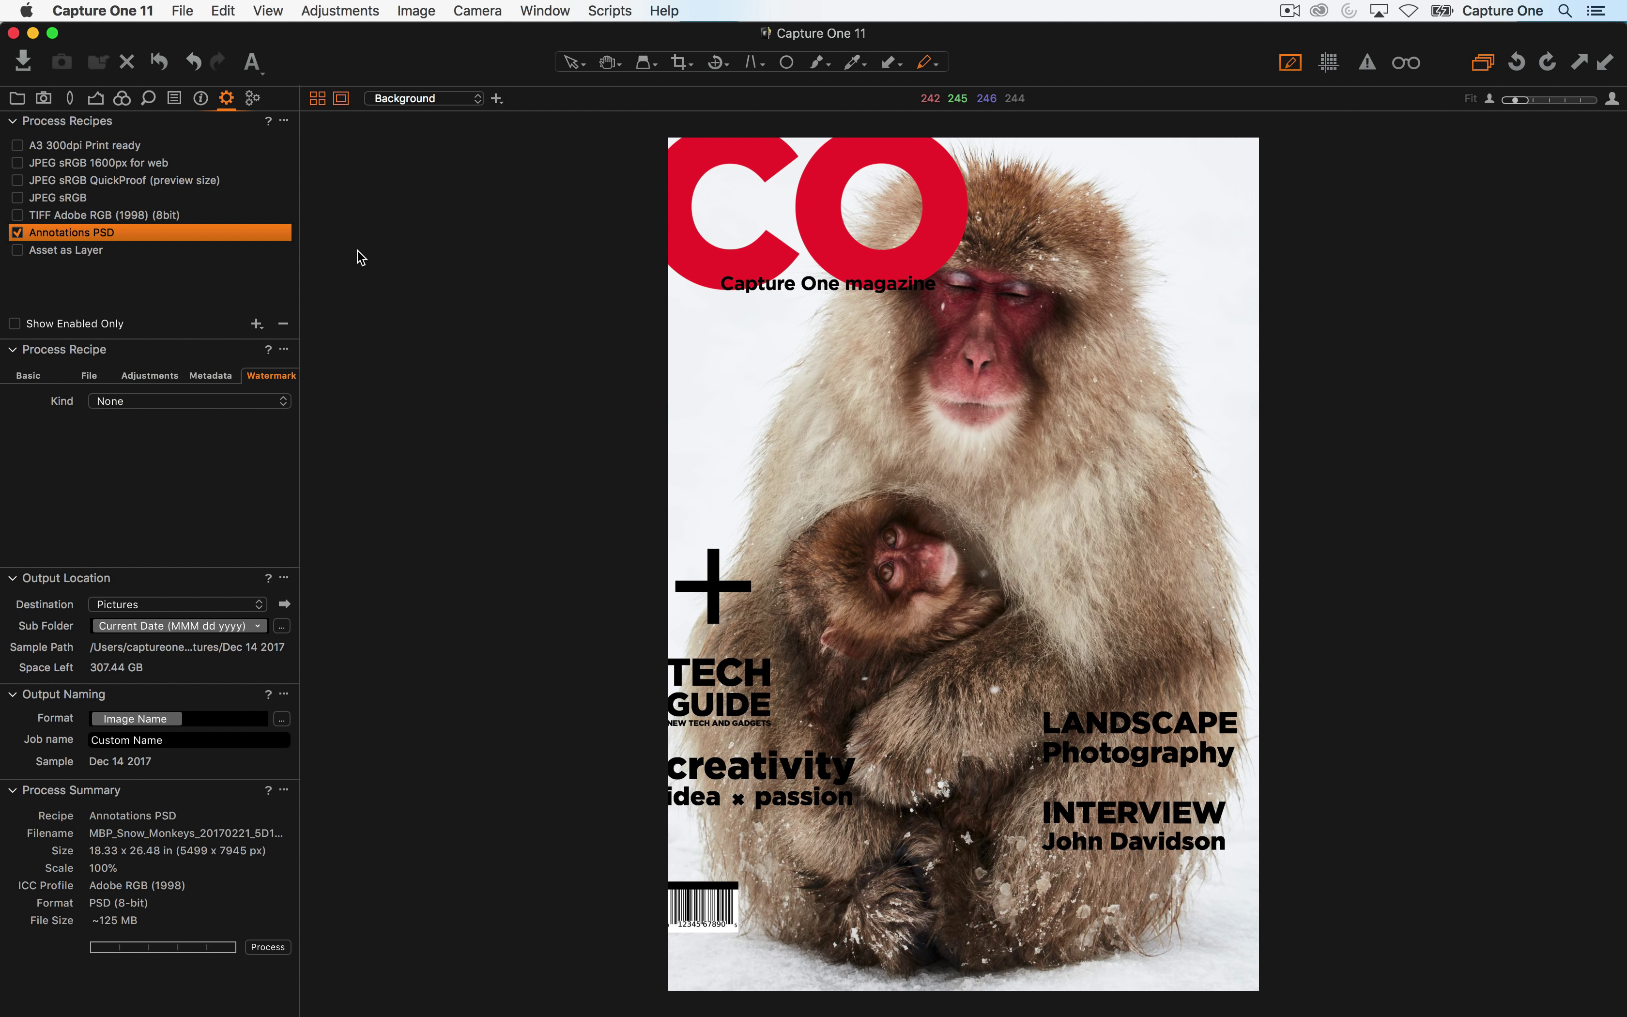
Set the Annotations PSD recipe's crop option to Crop to path (PSD)
left_click(177, 381)
left_click(167, 402)
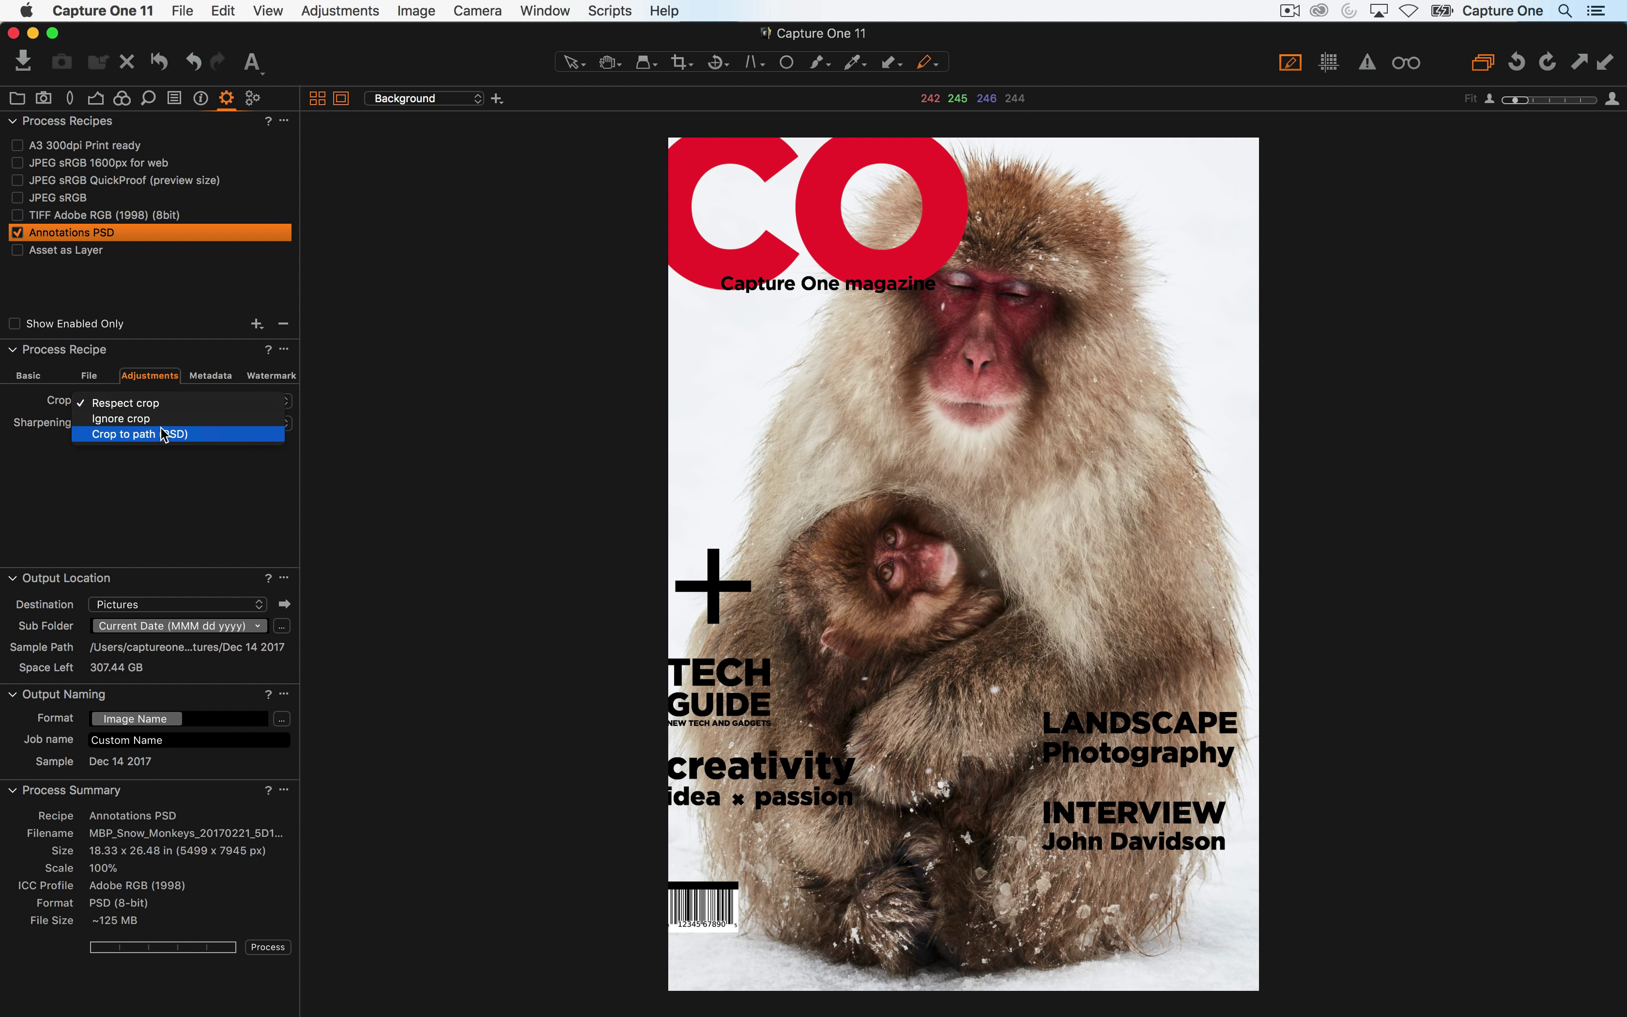
key("Return")
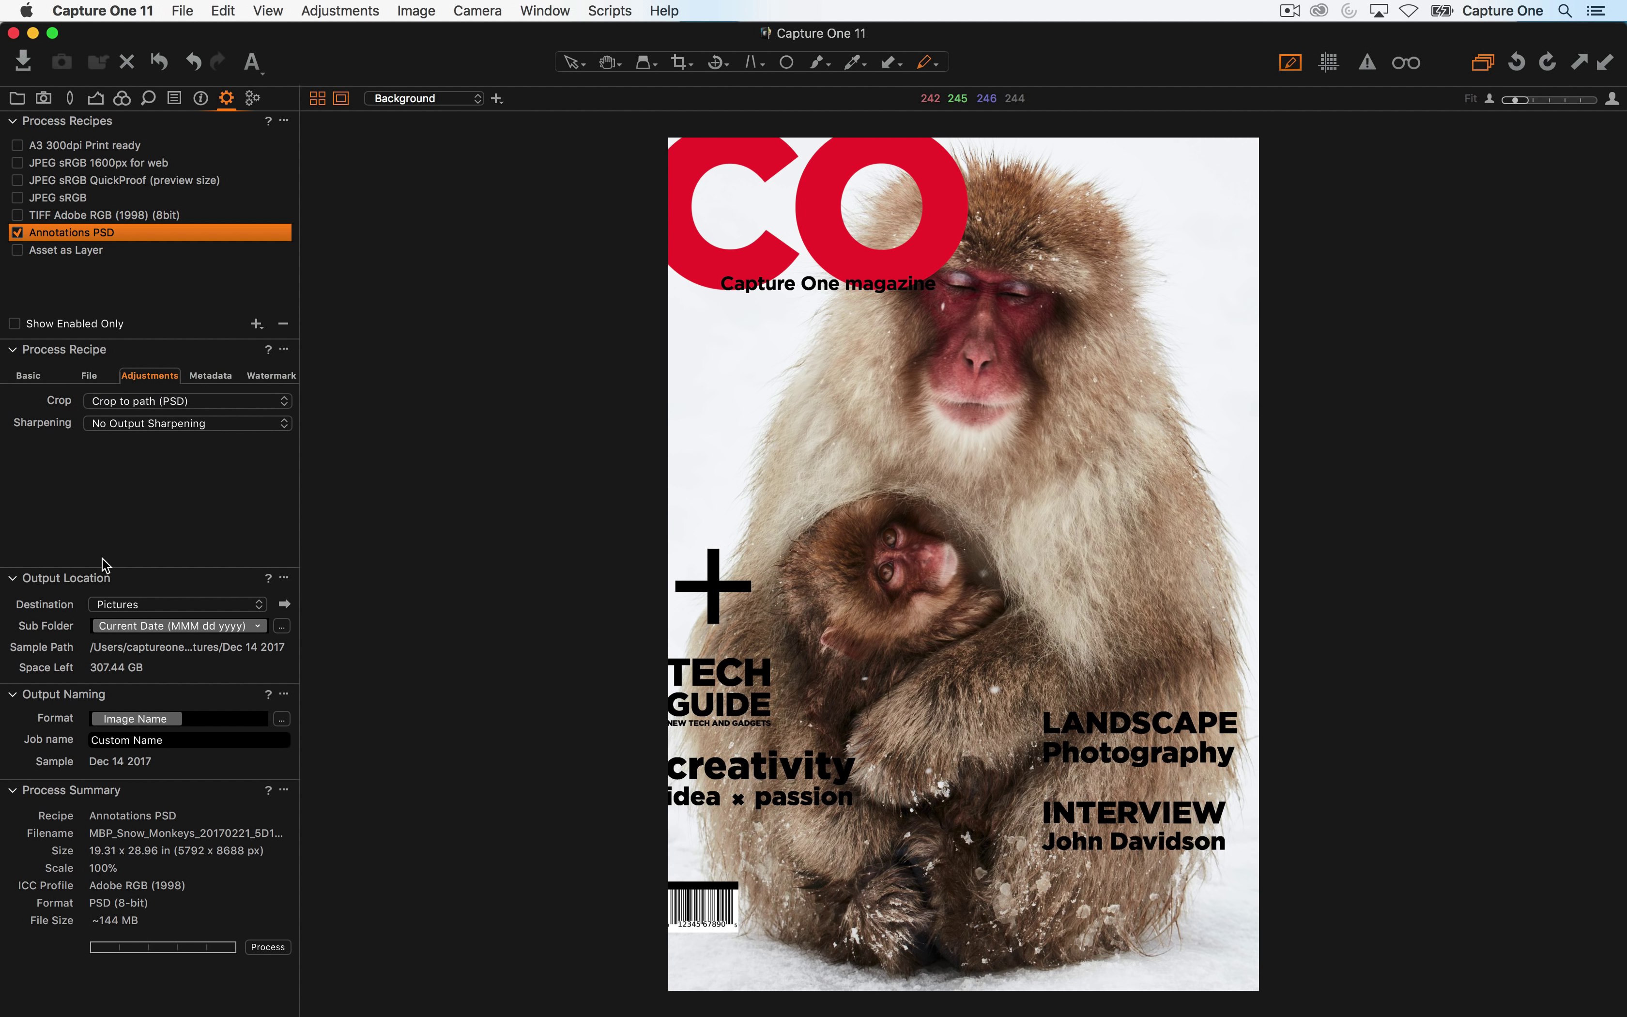